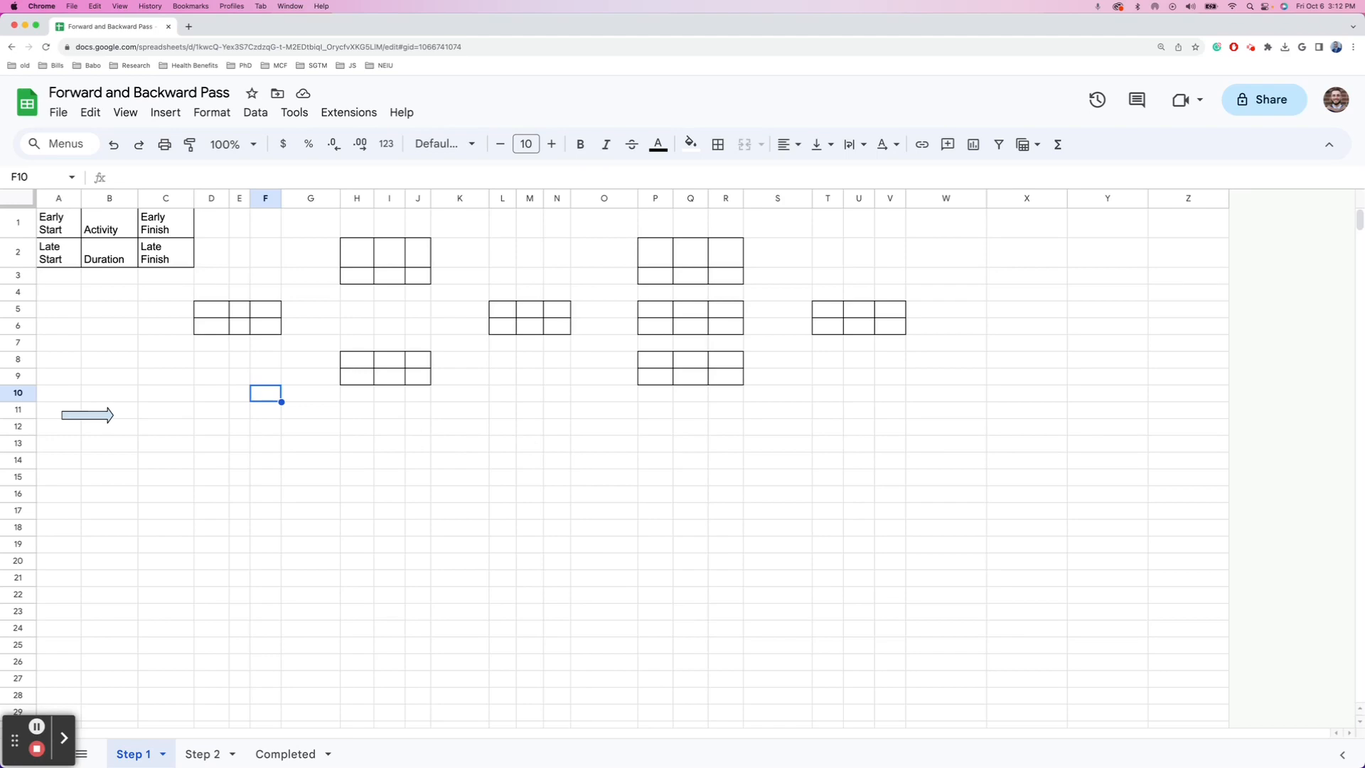
- Bring the Week 7 Project Scheduling slides, showing the Forward Pass diagram, over the spreadsheet
left_click_drag(0, 220, 236, 7)
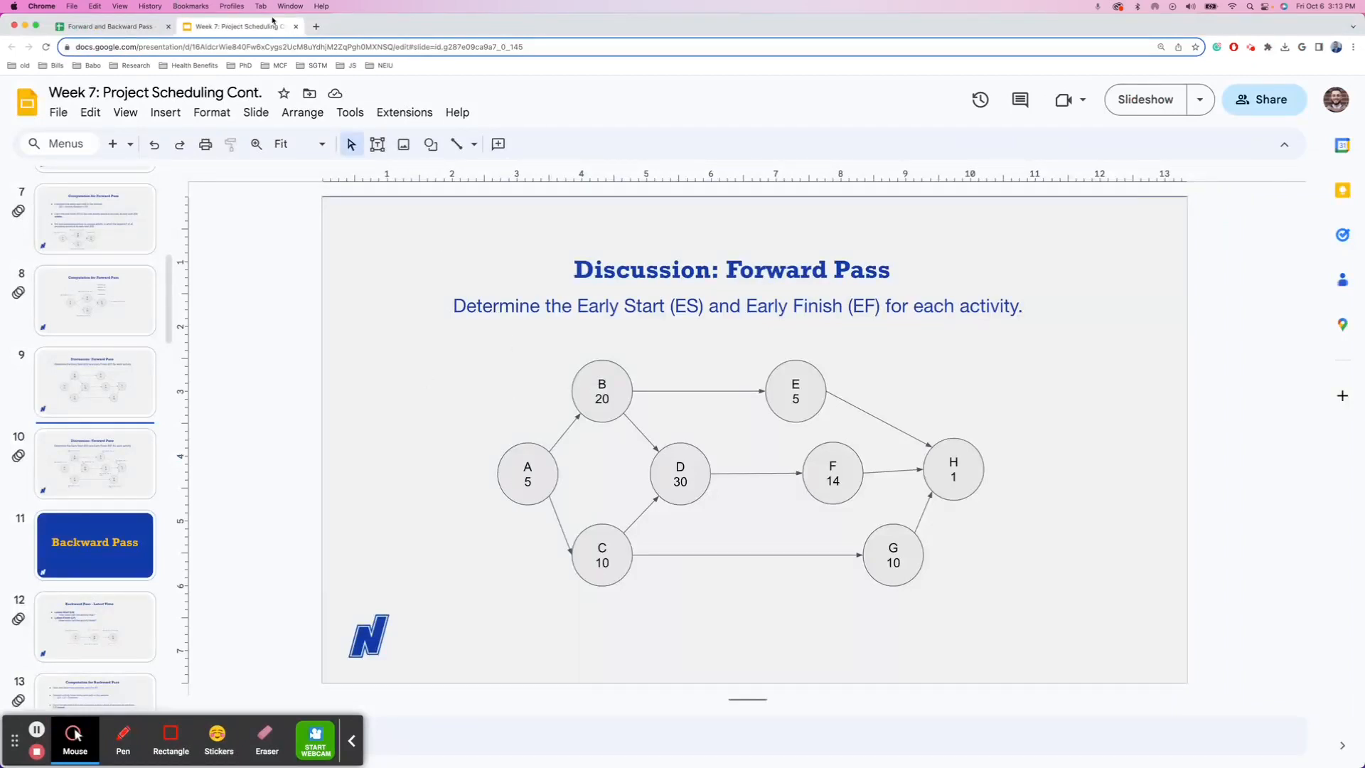
- Move the Slides window to the other display so the Forward and Backward Pass sheet shows
left_click_drag(272, 25, 272, 1)
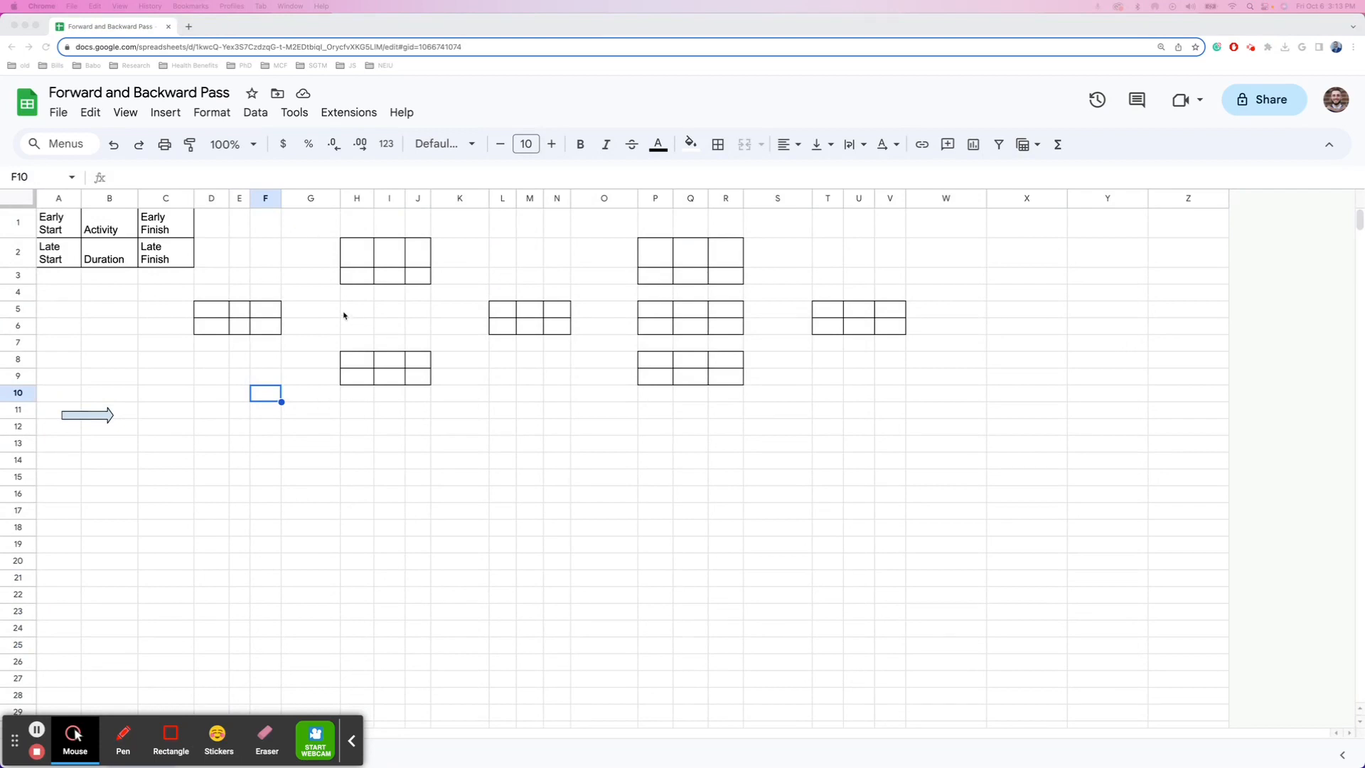
- Put all borders around the first node box, D5:F6
left_click(218, 314)
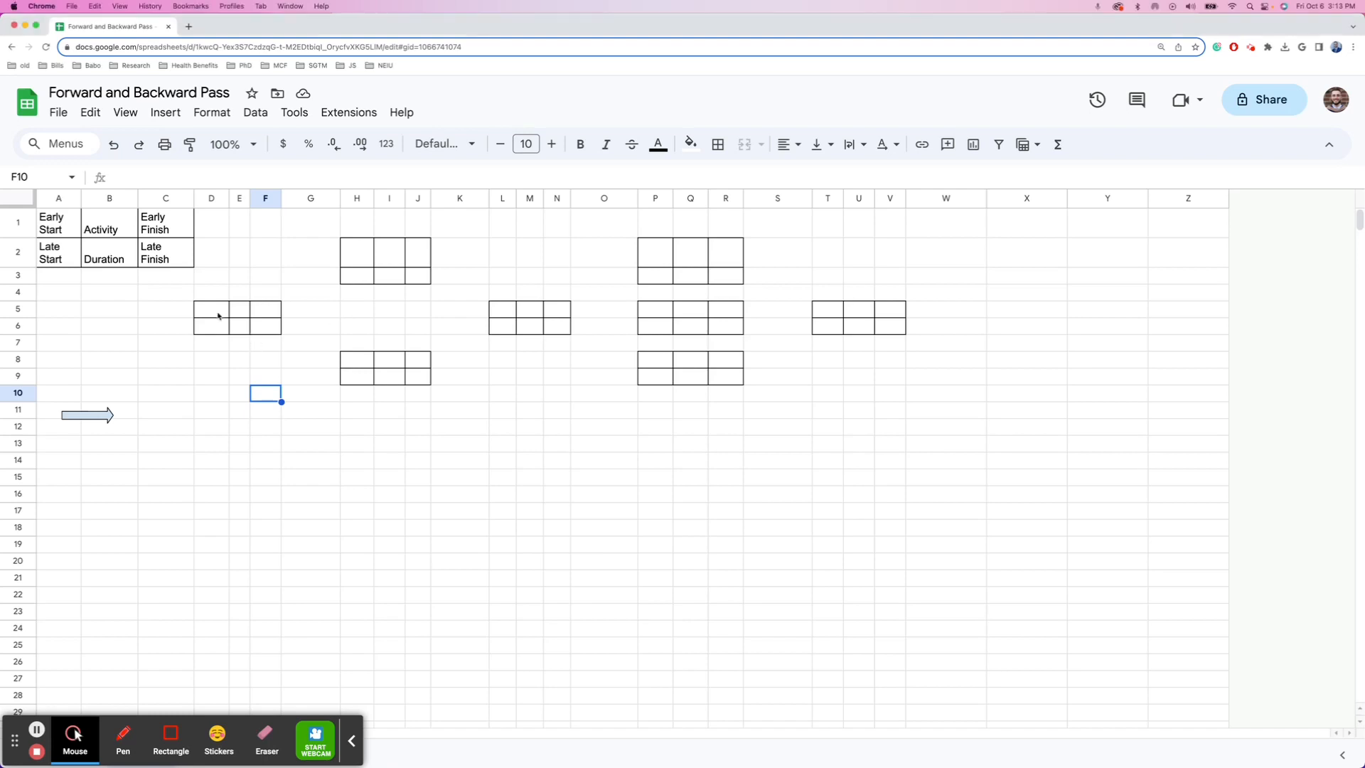
left_click_drag(270, 323, 207, 308)
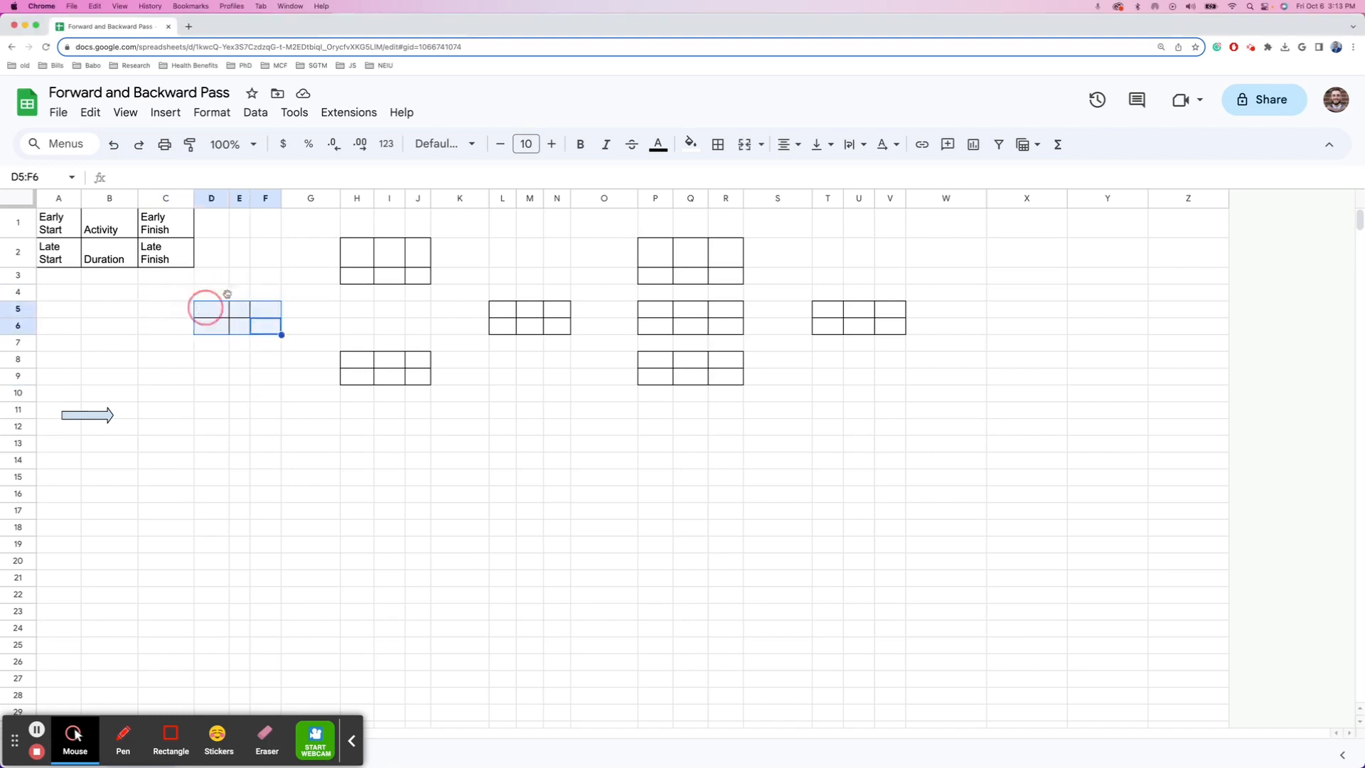
left_click(719, 145)
left_click(728, 178)
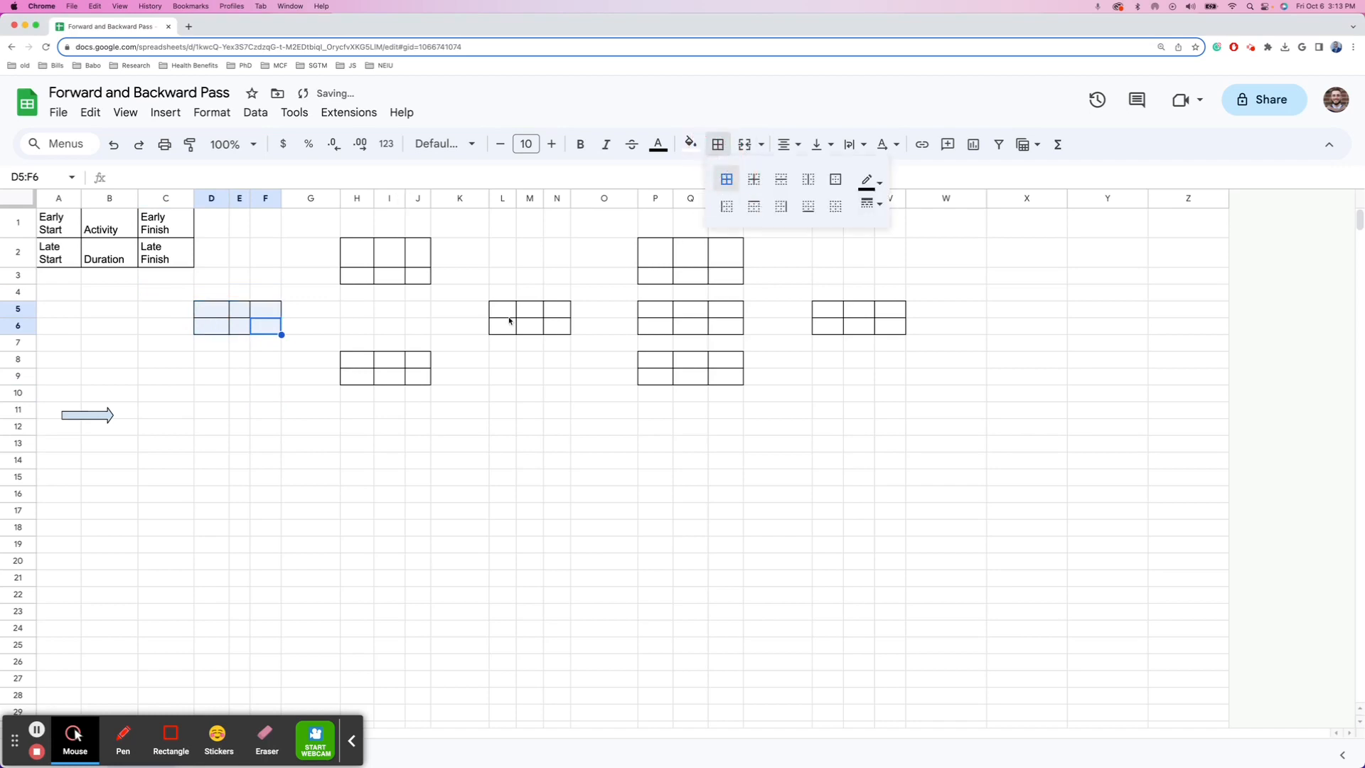
left_click(420, 325)
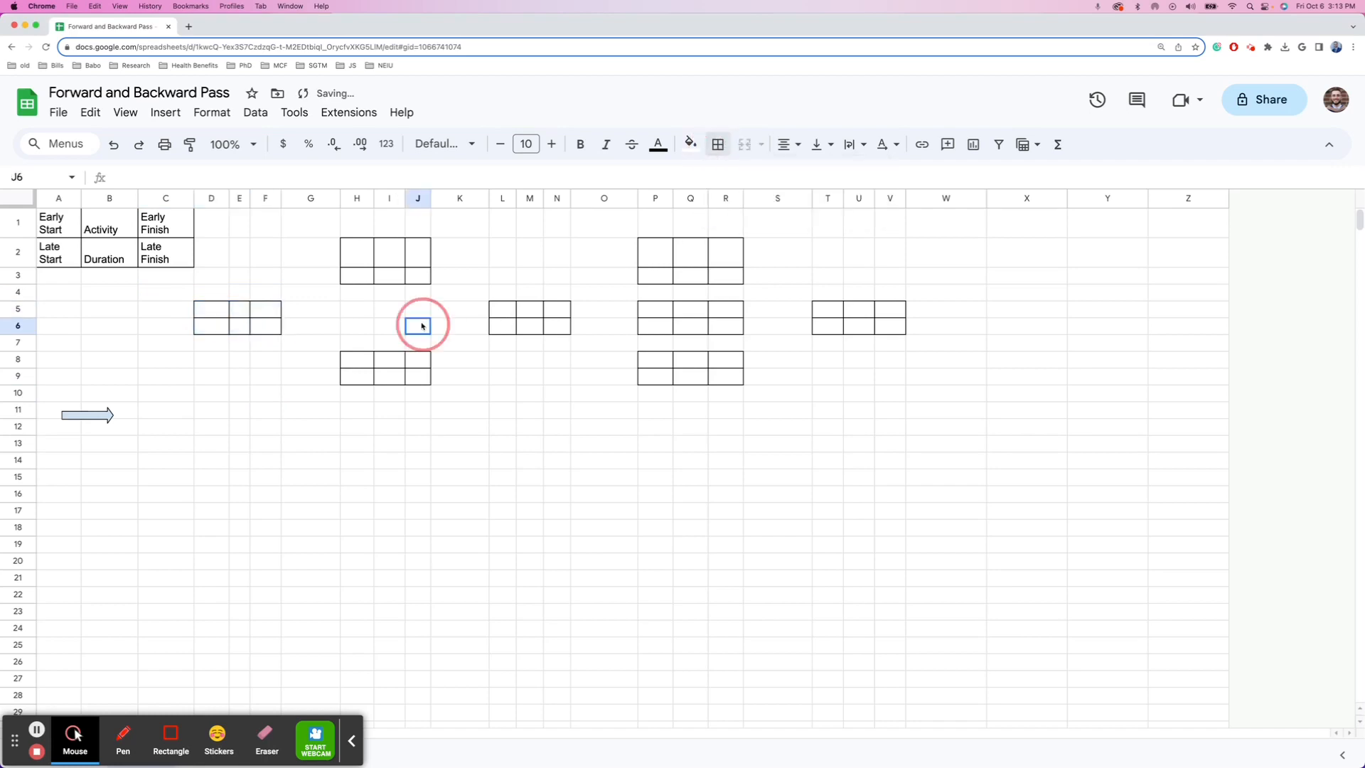
left_click(210, 318)
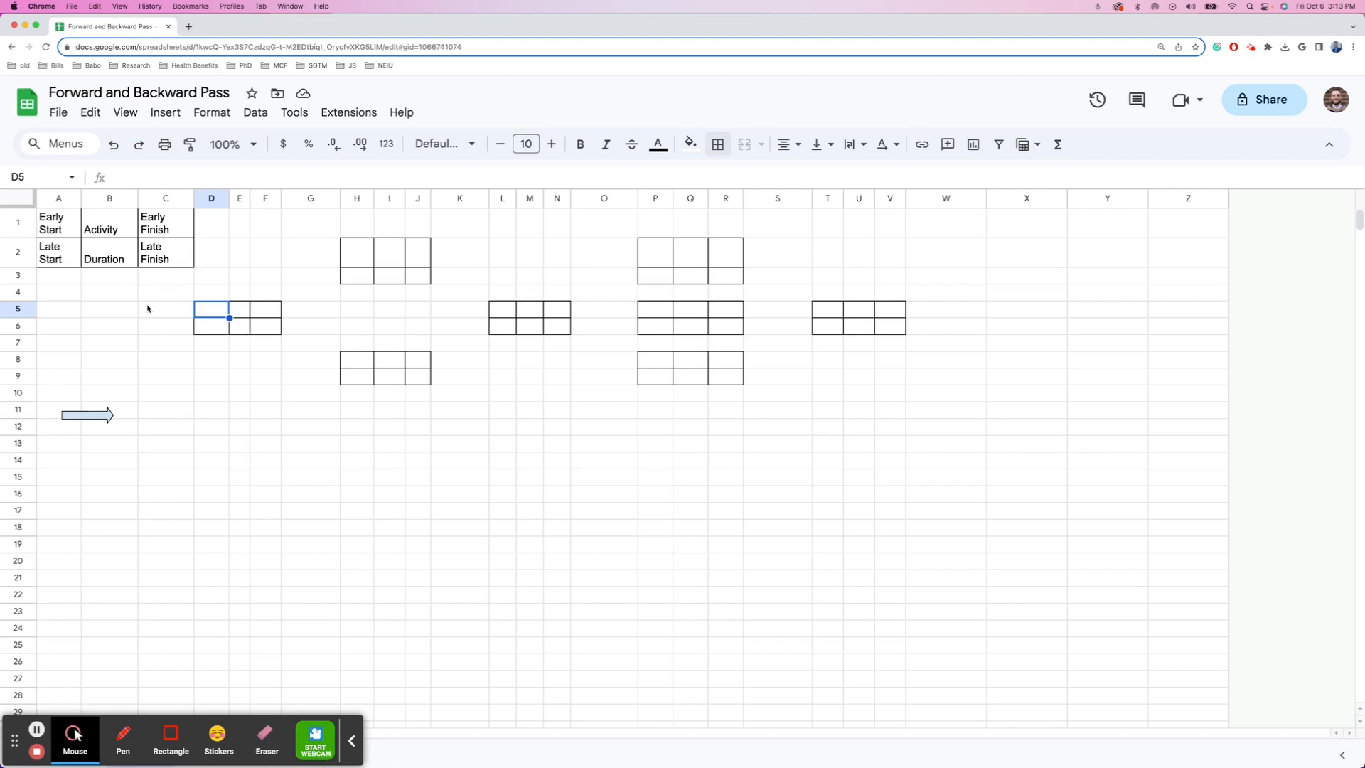
left_click_drag(44, 222, 161, 249)
- Fill the box's top row D5:F5 with ES, A, EF
left_click(213, 309)
type("ES")
key("Tab")
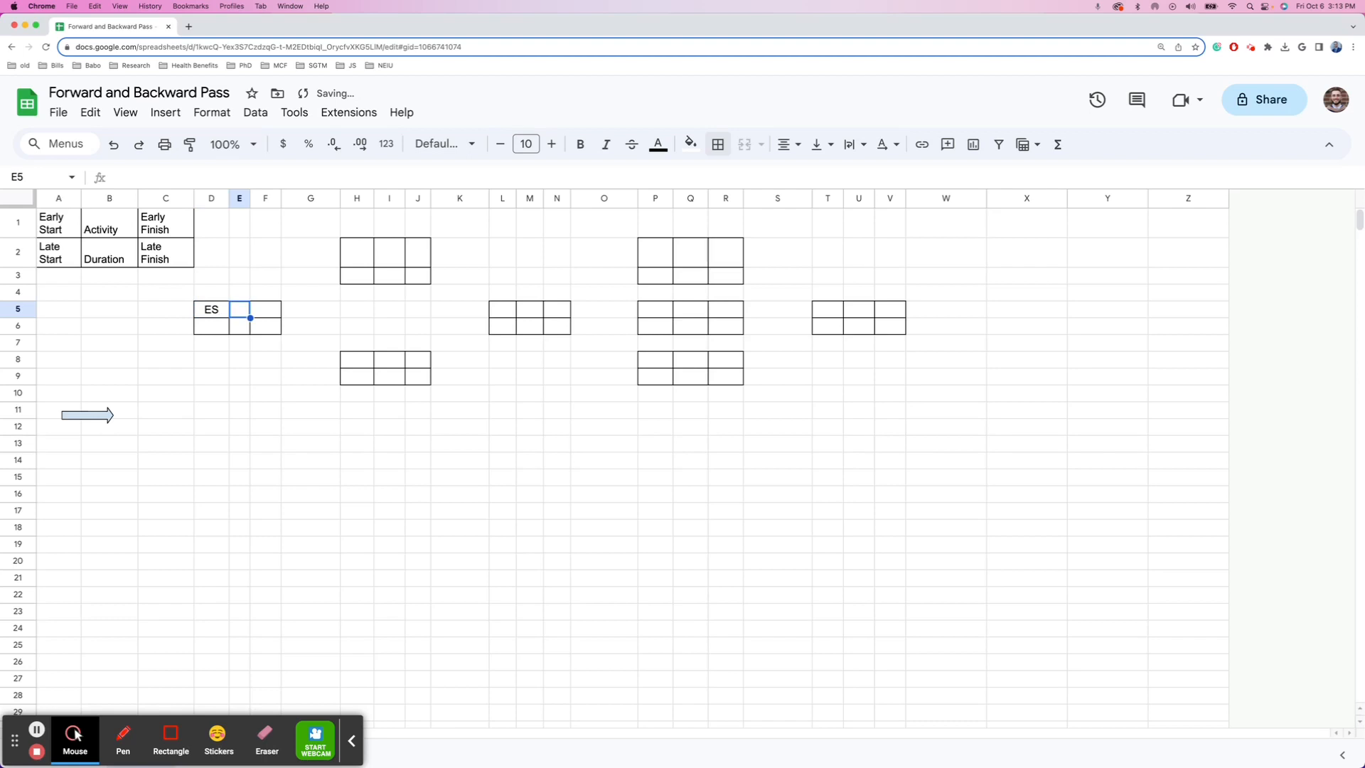
type("A")
key("Tab")
type("EF")
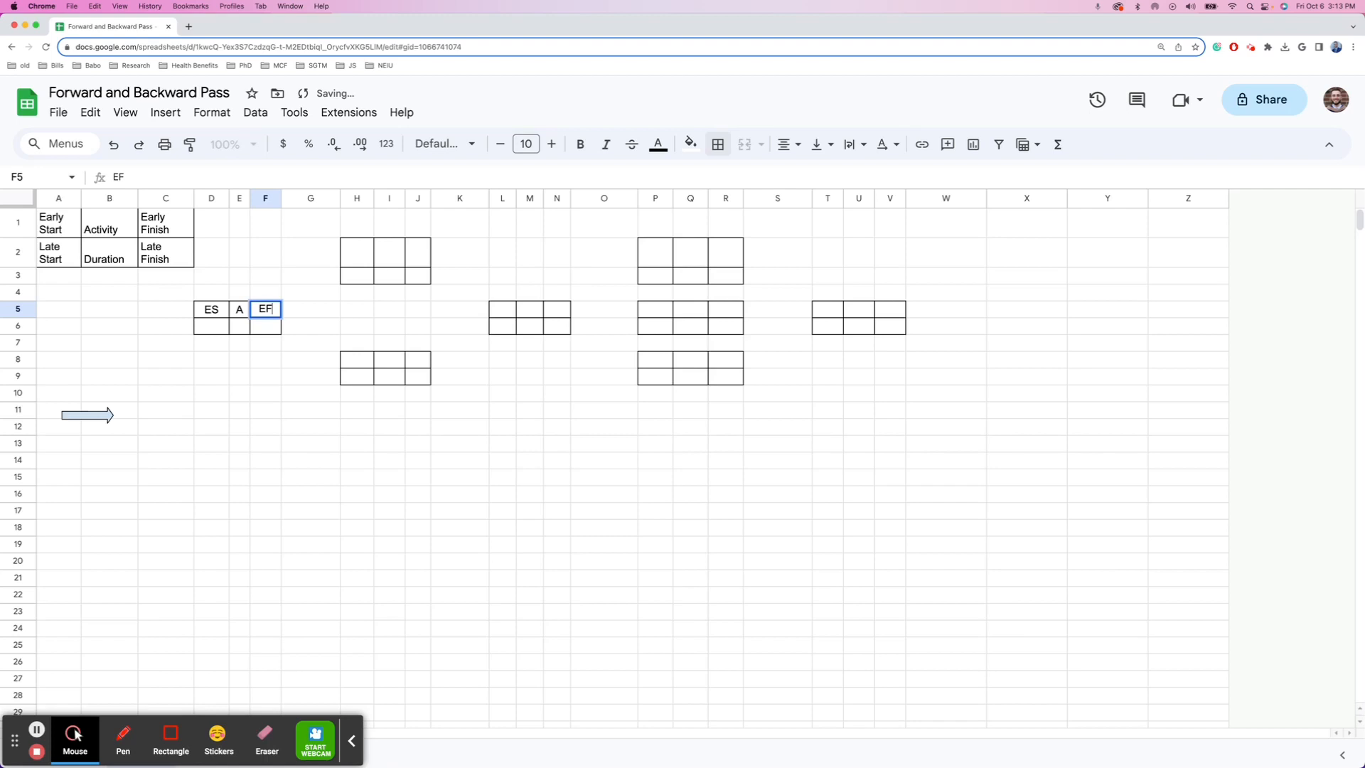
key("Return")
- Fill the bottom row D6:F6 with LS, 5, LF
key("Left")
key("Left")
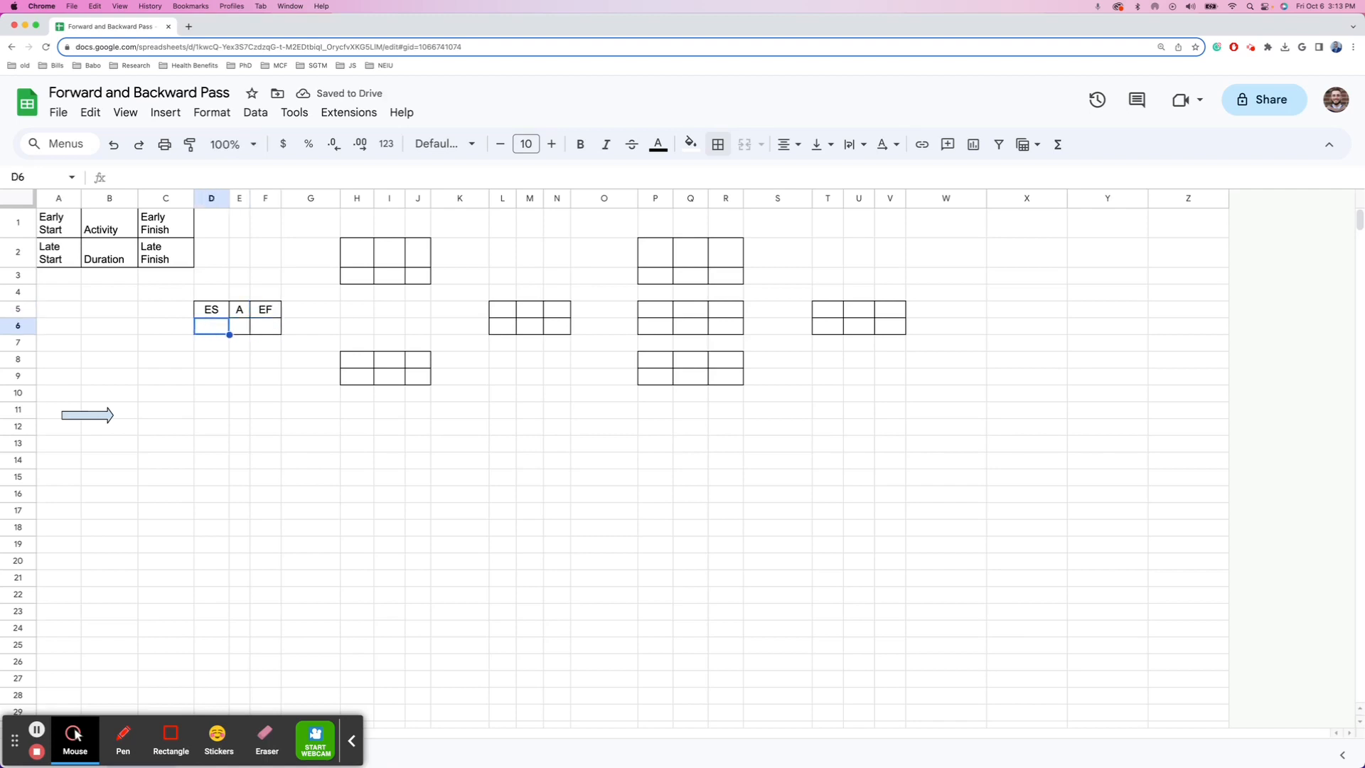
type("LS")
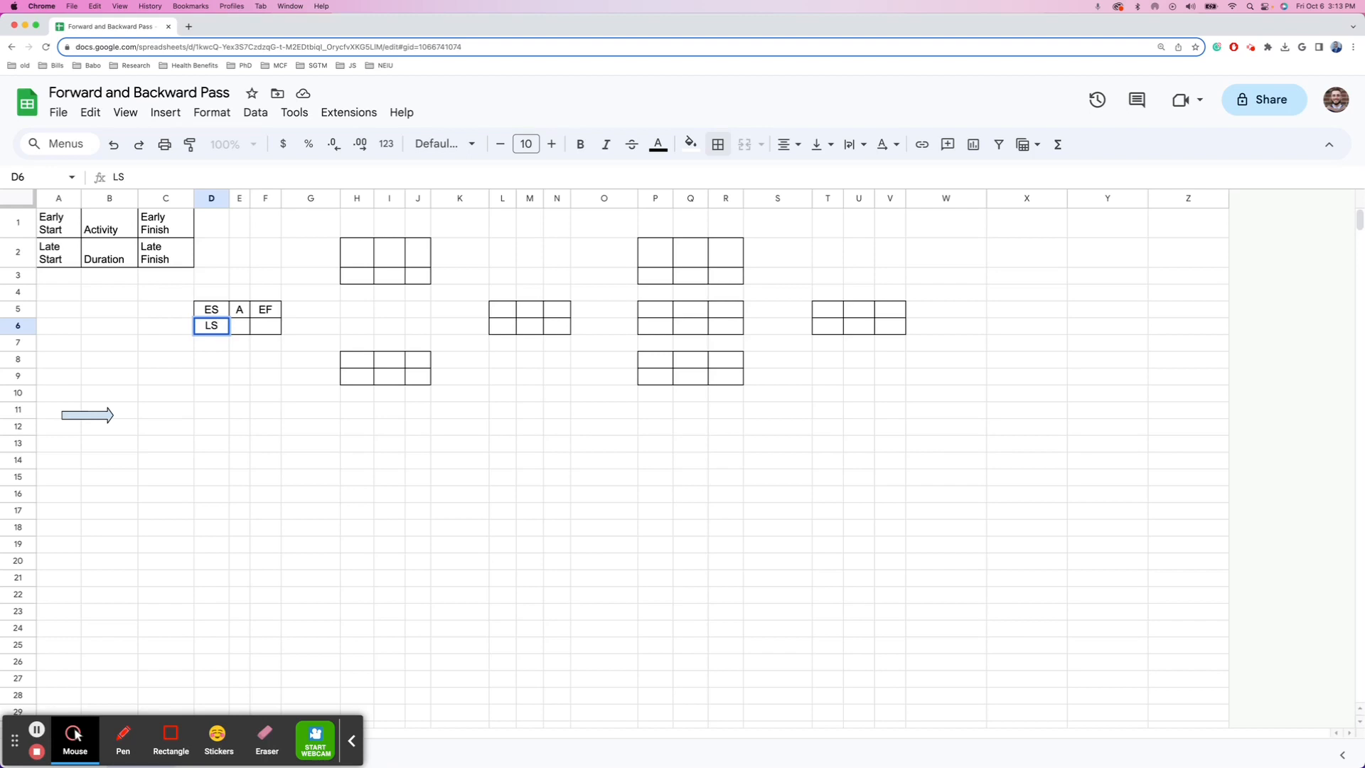
key("Tab")
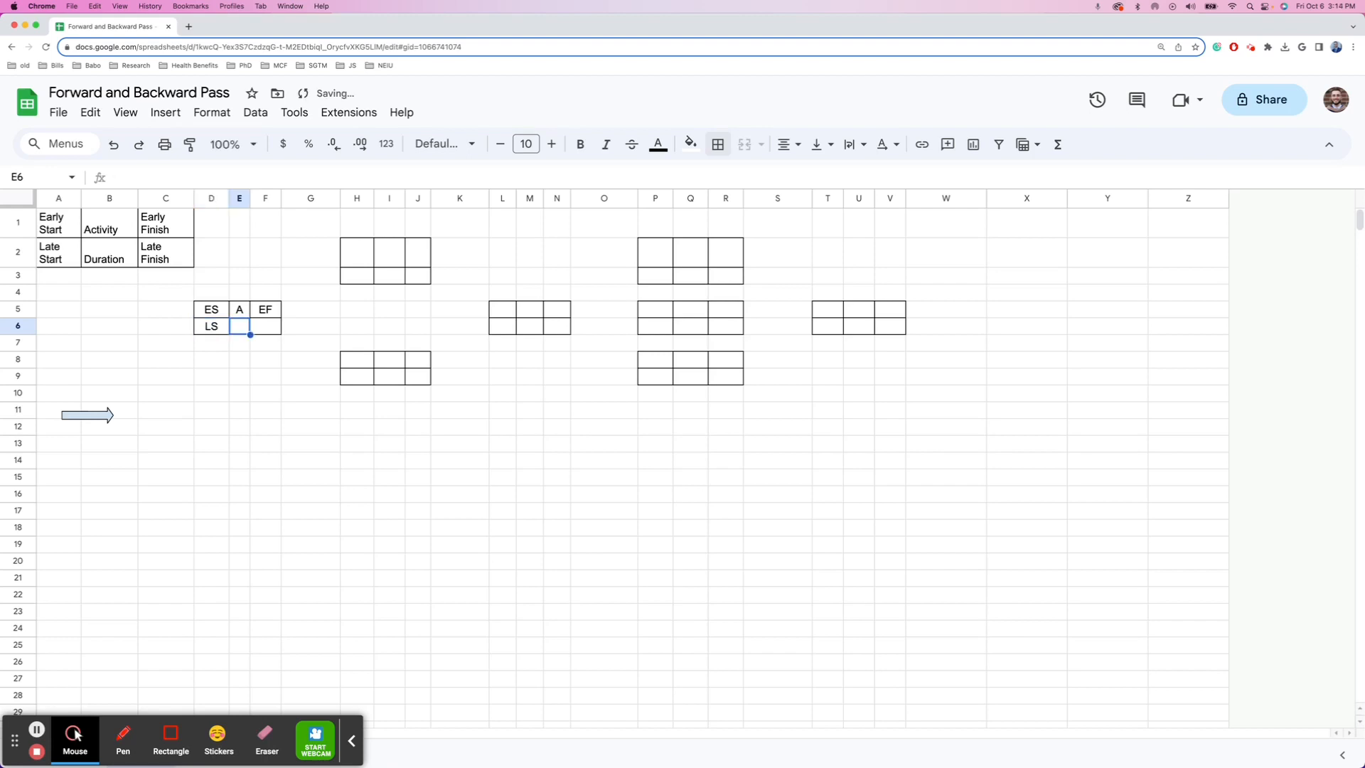
type("5")
key("Tab")
type("LF")
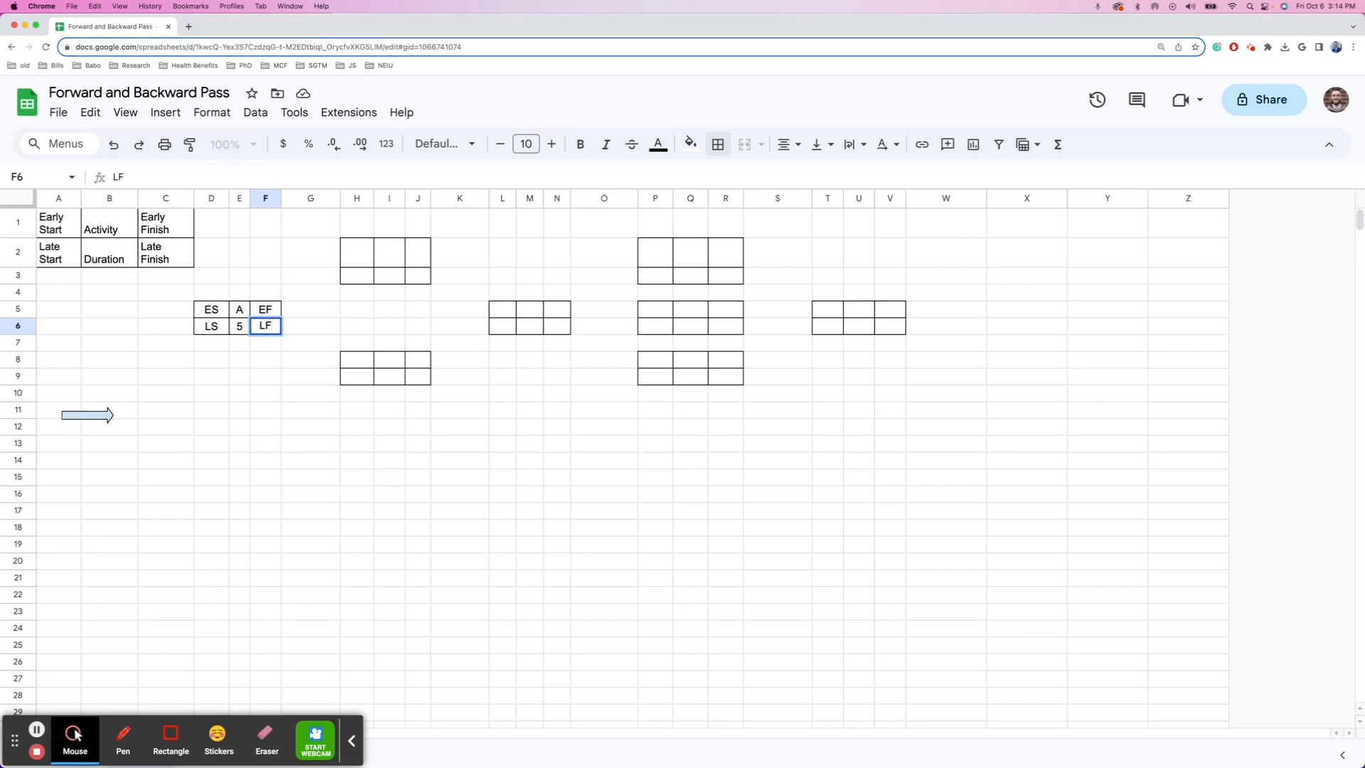
left_click(217, 509)
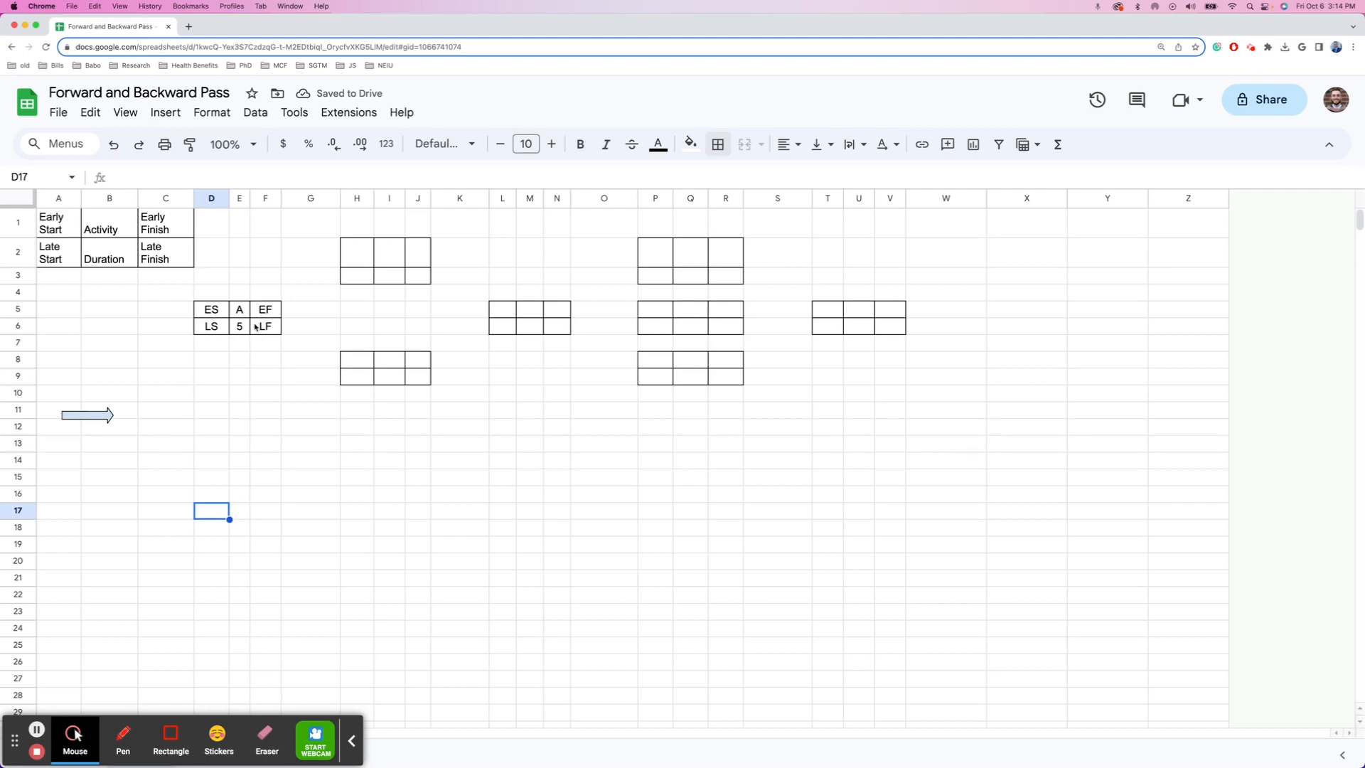
- Enter activity B in I2 and its duration 20 in I3
left_click(372, 262)
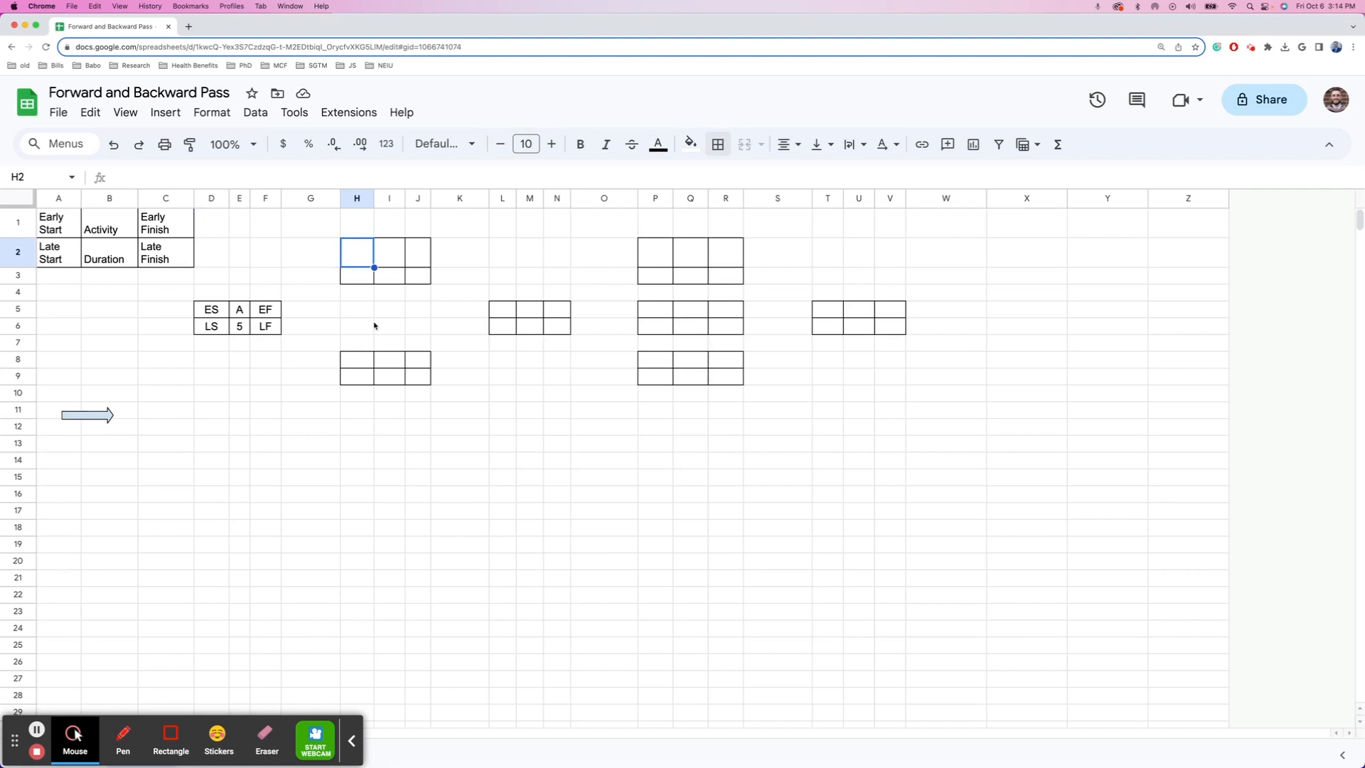
key("Right")
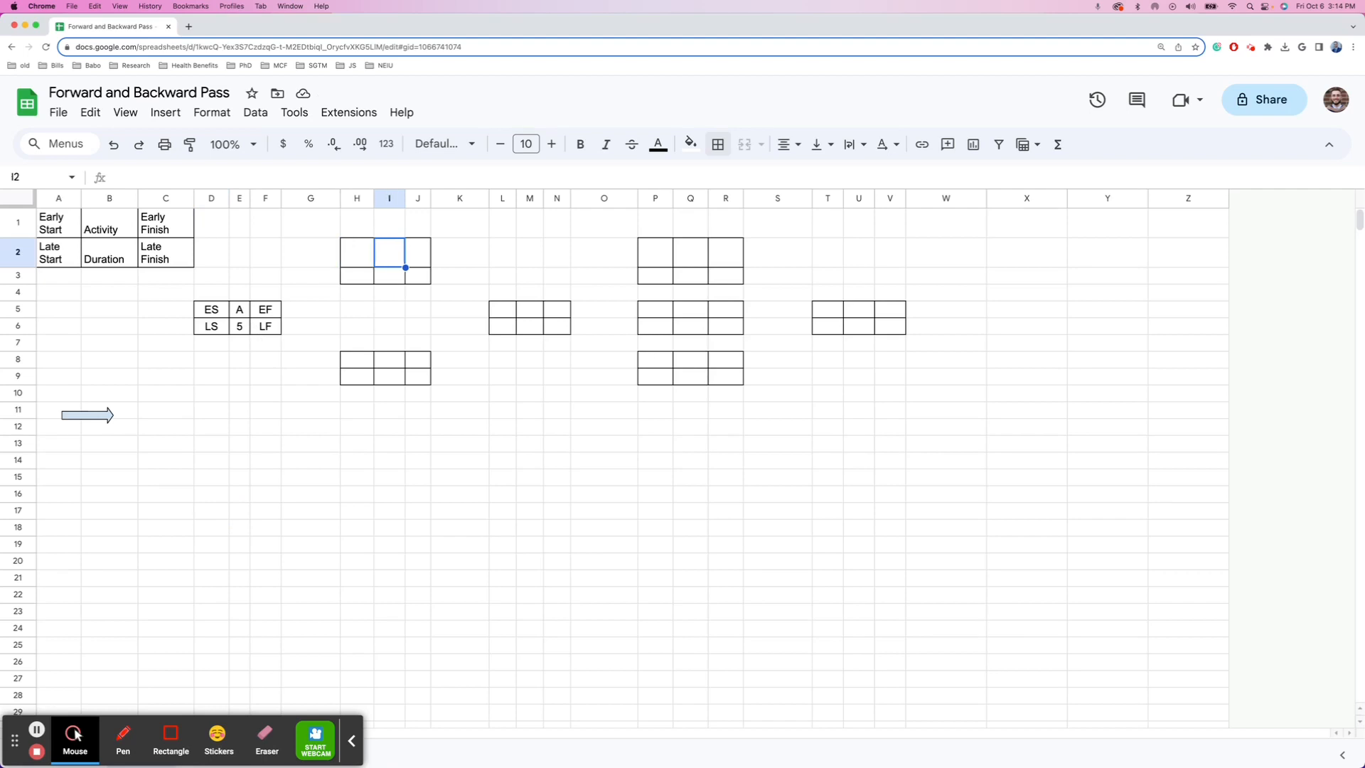
type("B")
key("Return")
type("20")
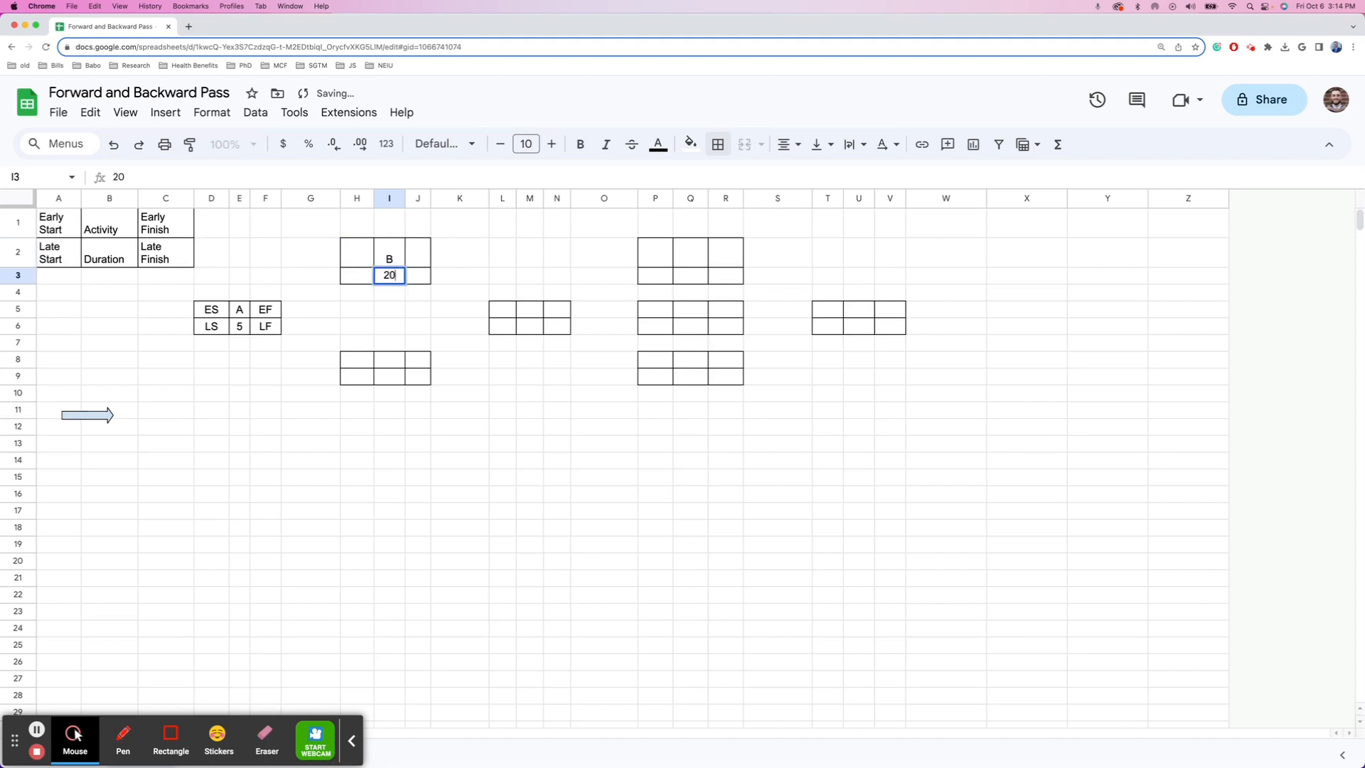
key("Up")
key("Left")
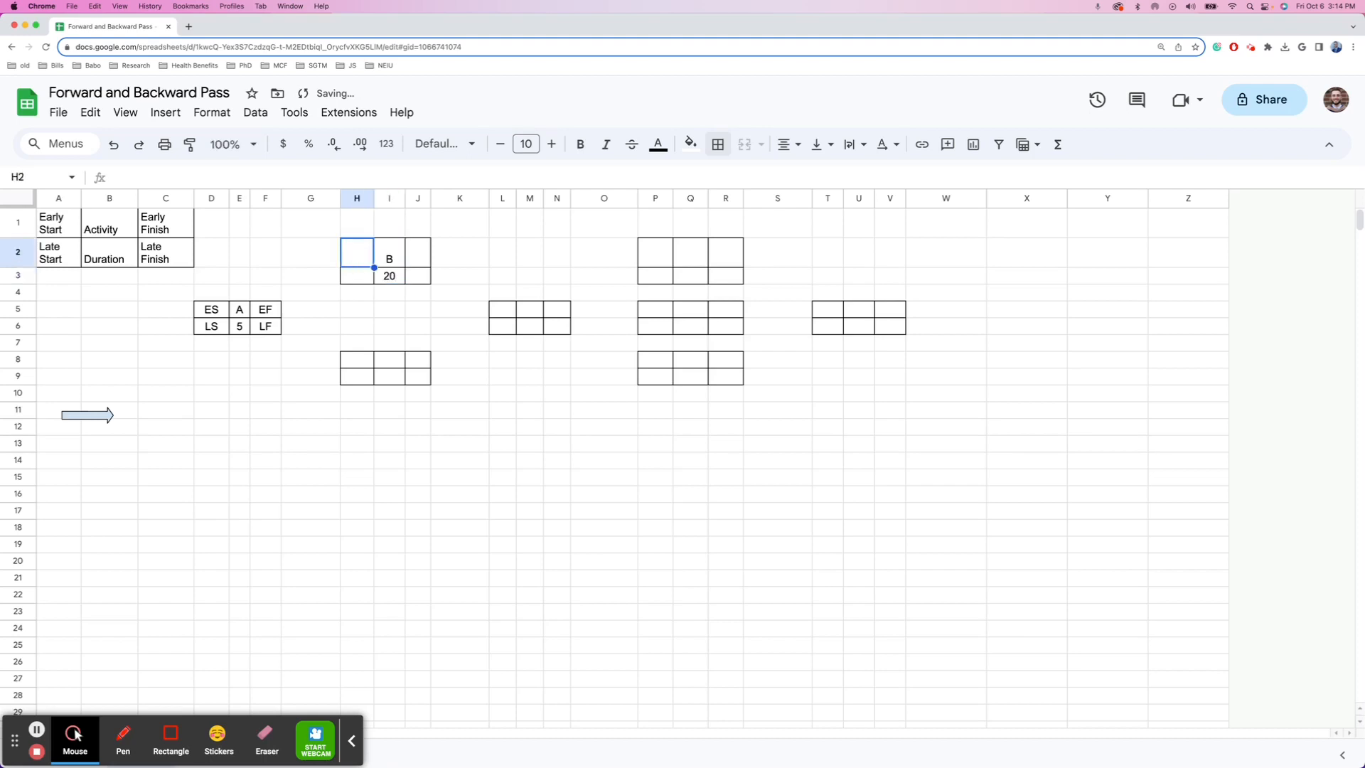
- Add the ES and EF labels in row 2 and LS and LF in row 3 around B
type("ES")
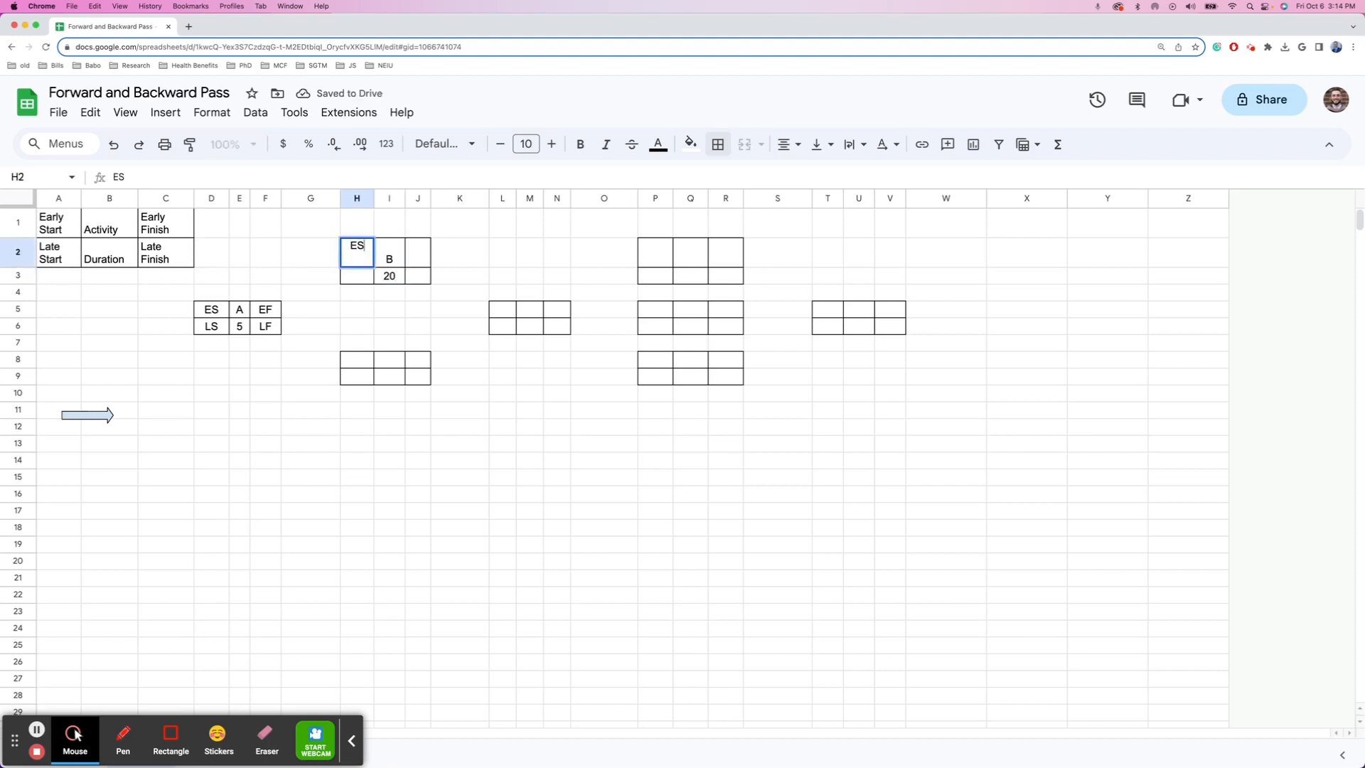
key("Right")
key("Right")
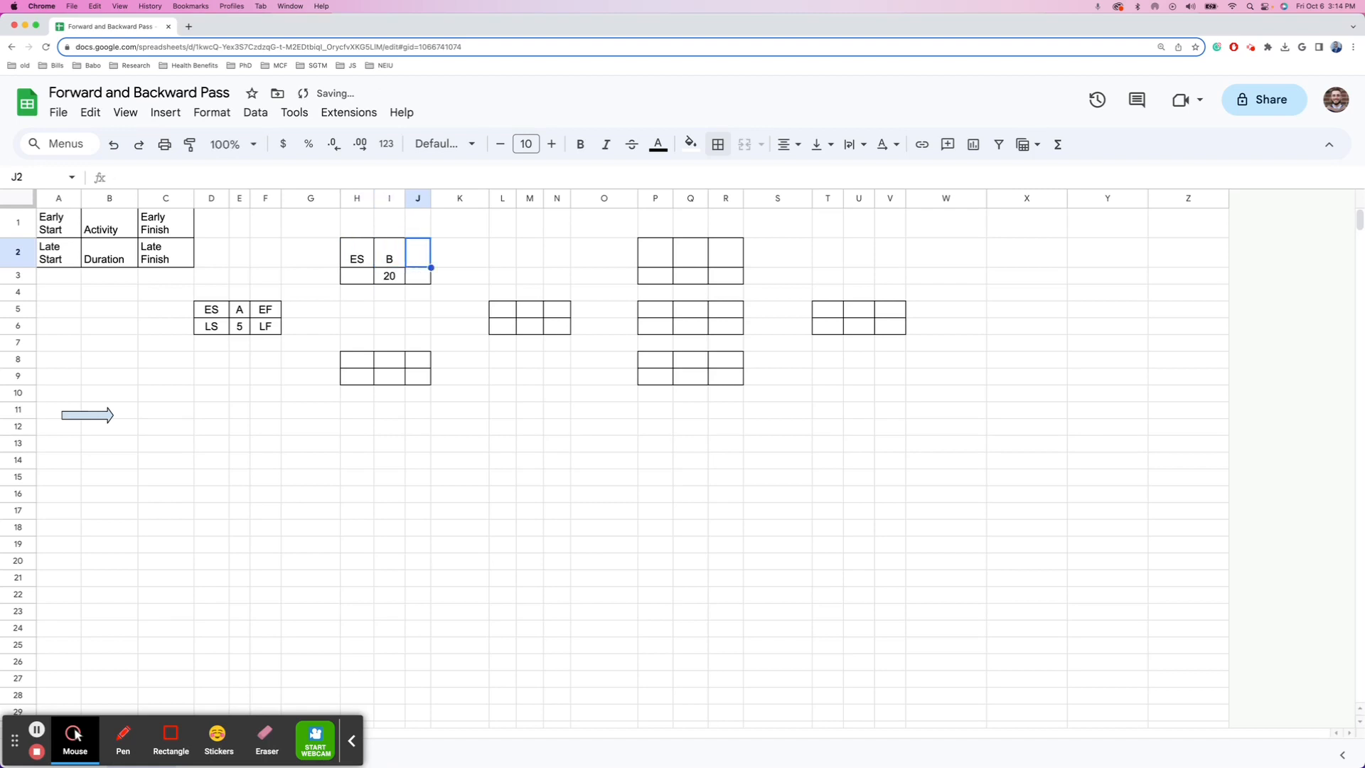
type("EF")
key("Return")
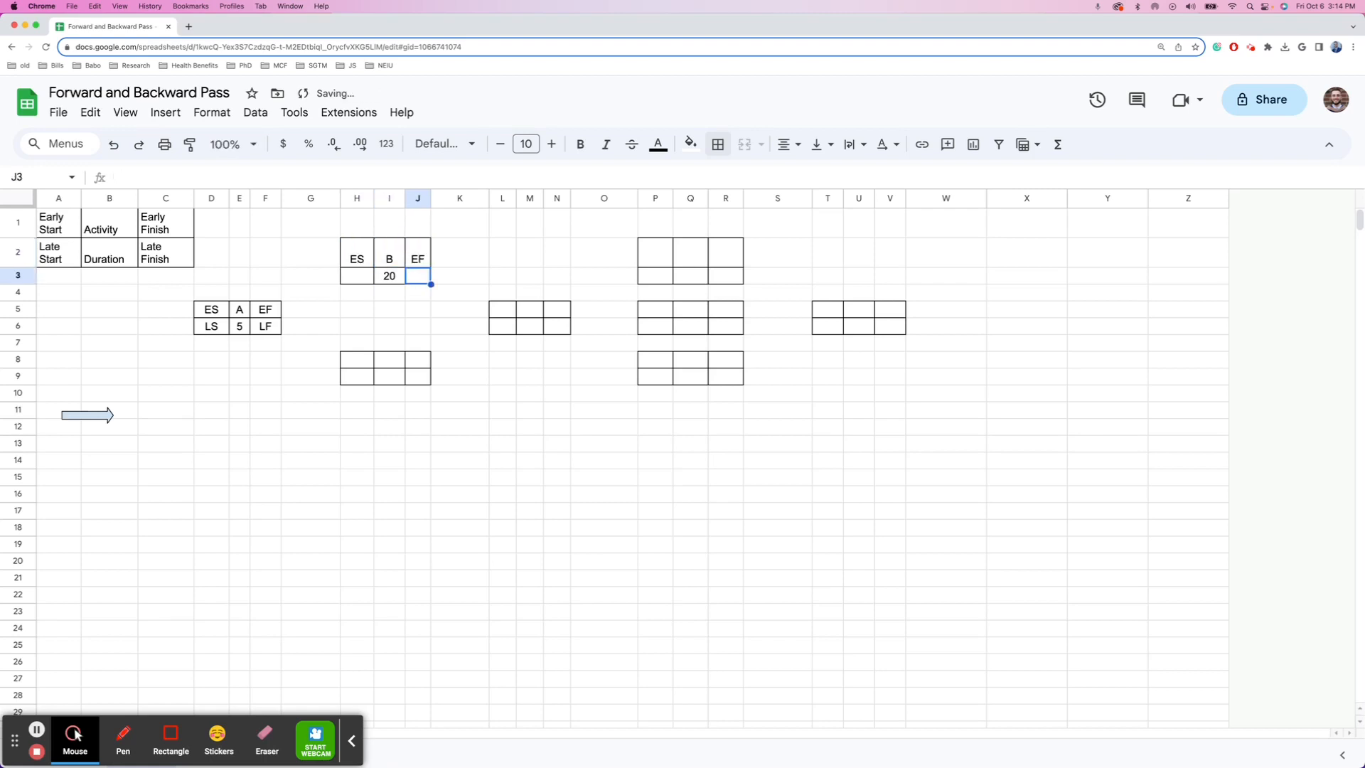
key("Left")
key("Left")
type("LS")
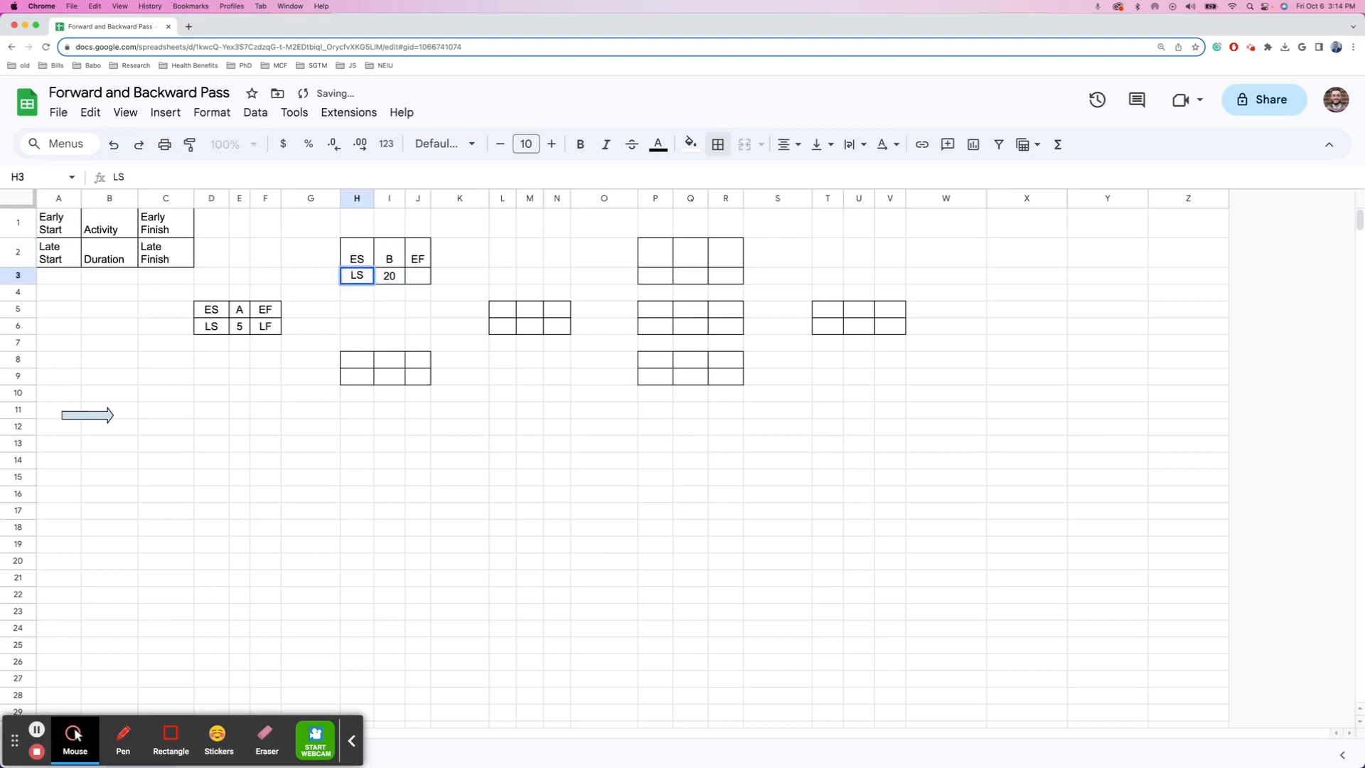
key("Tab")
key("Tab")
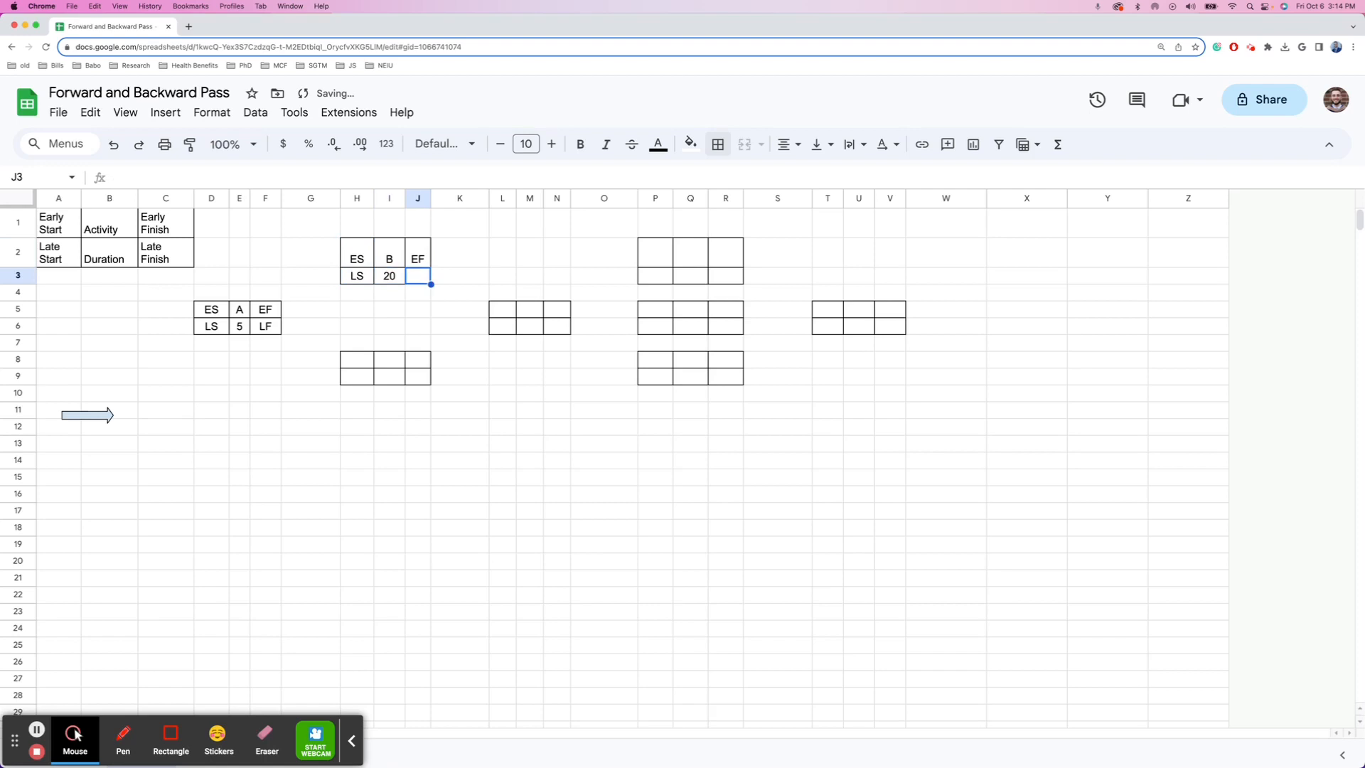
type("LF")
key("Return")
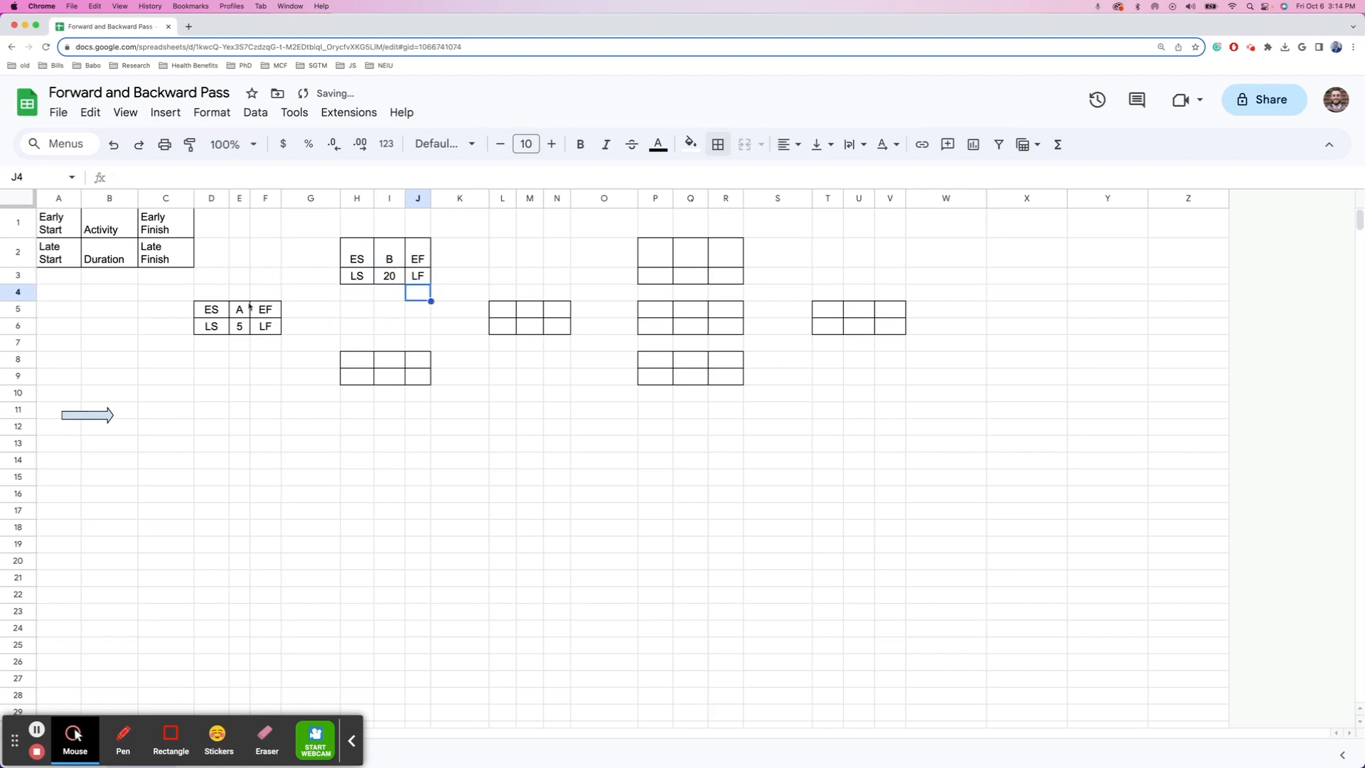
left_click_drag(210, 316, 274, 332)
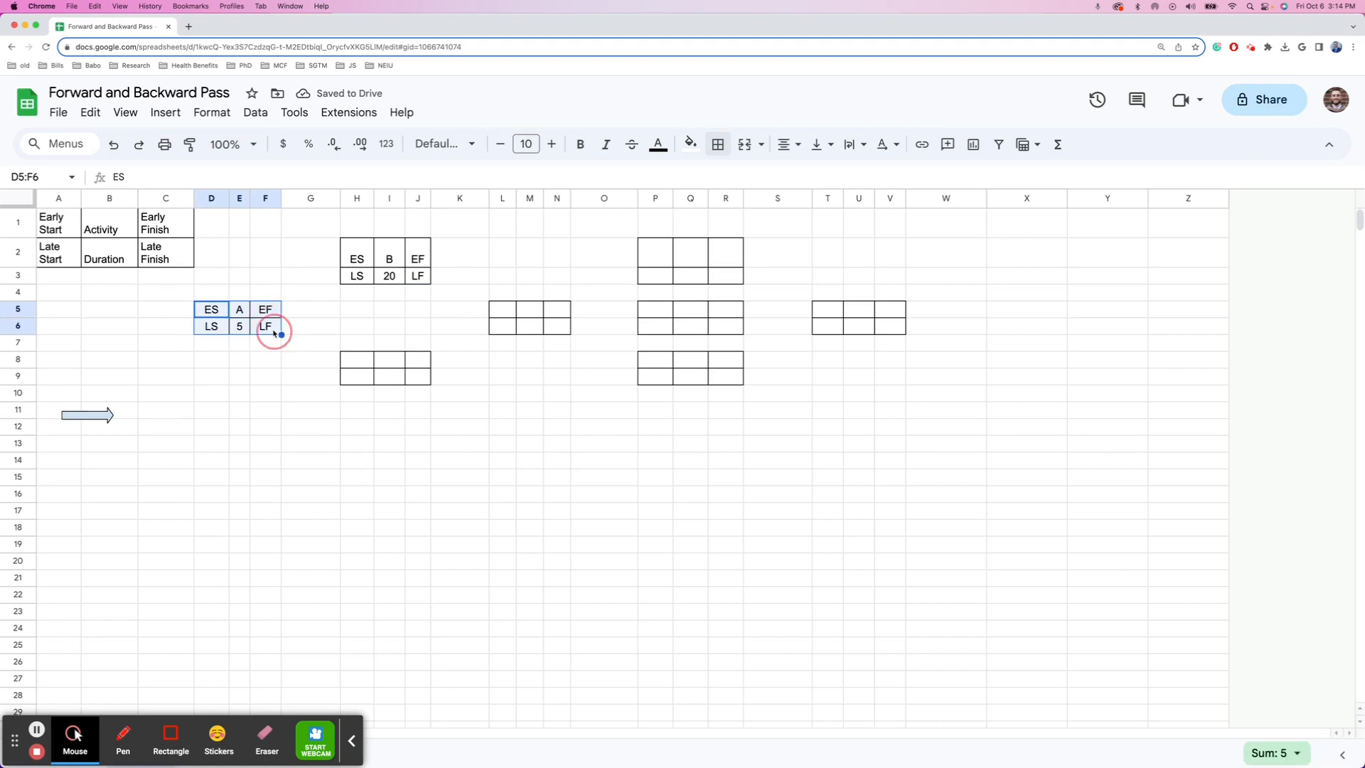
- Copy the D5:F6 node box and paste it at H8, L5 and P2
key("ctrl+c")
left_click(370, 361)
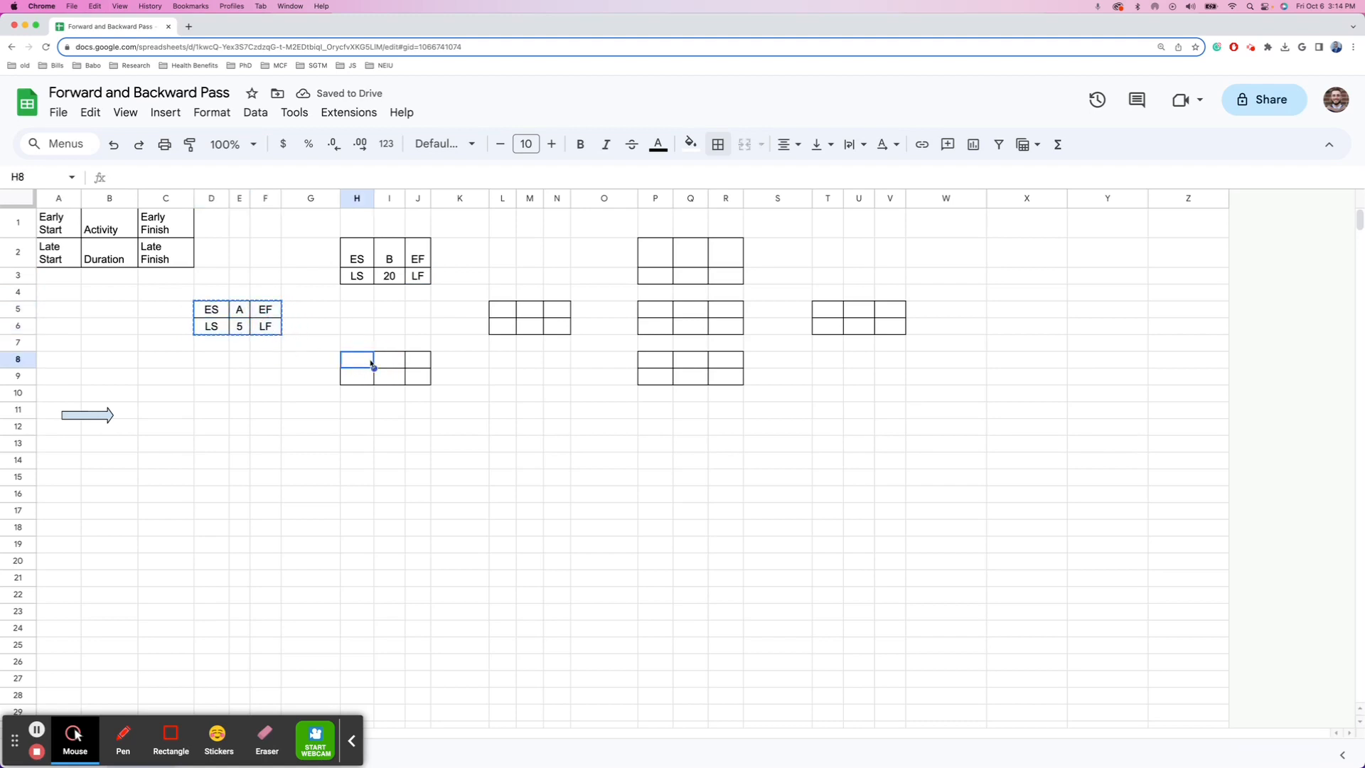
key("super+v")
left_click(500, 312)
key("super+v")
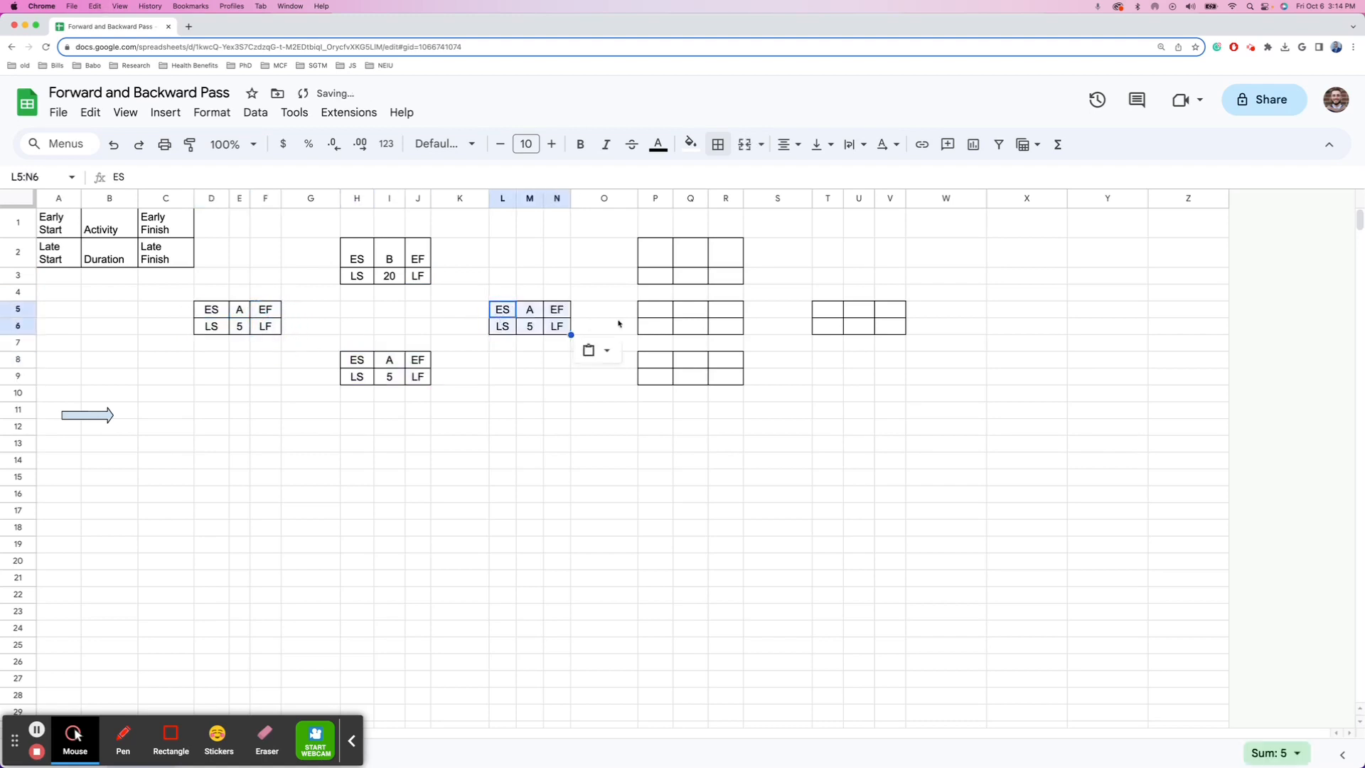
left_click(667, 259)
key("super+v")
- Paste further copies of the node box at P5, P8 and T5
left_click(669, 317)
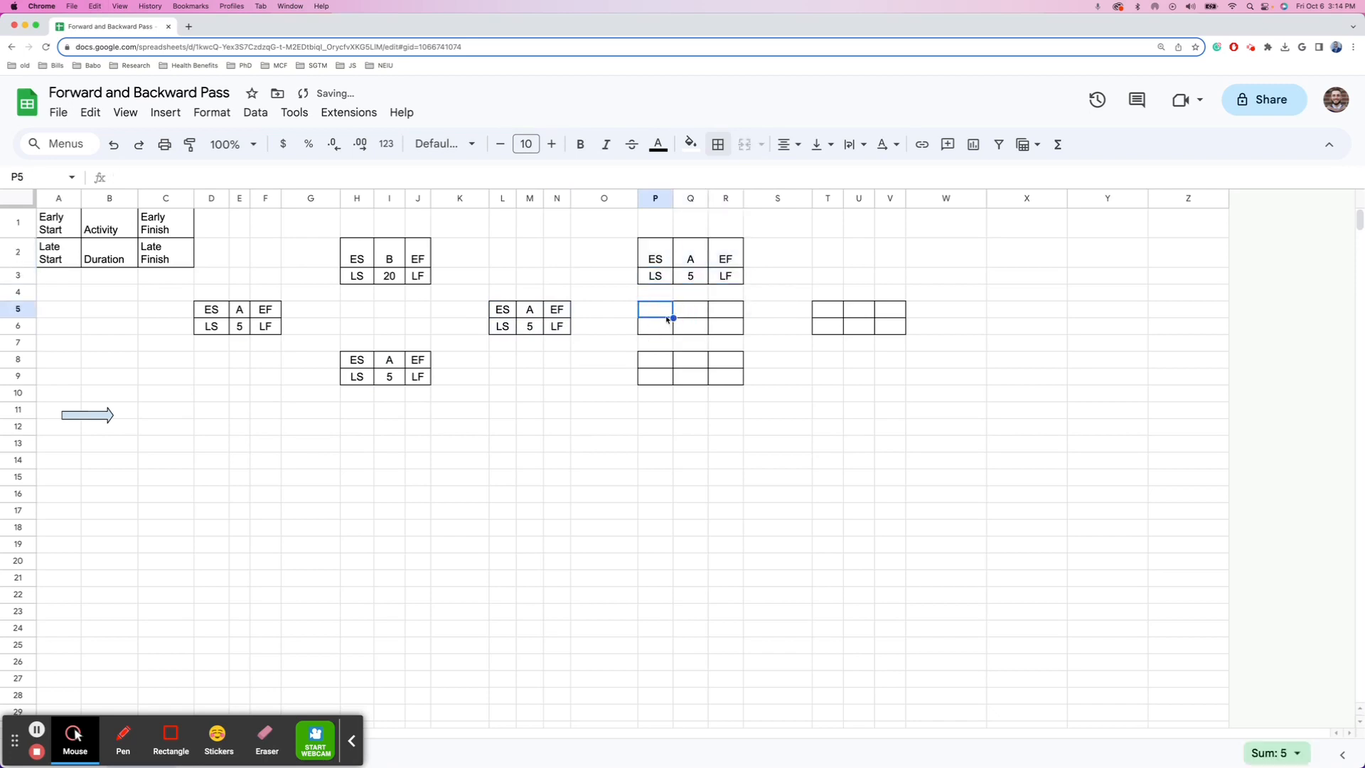
key("super+v")
left_click(661, 359)
key("super+v")
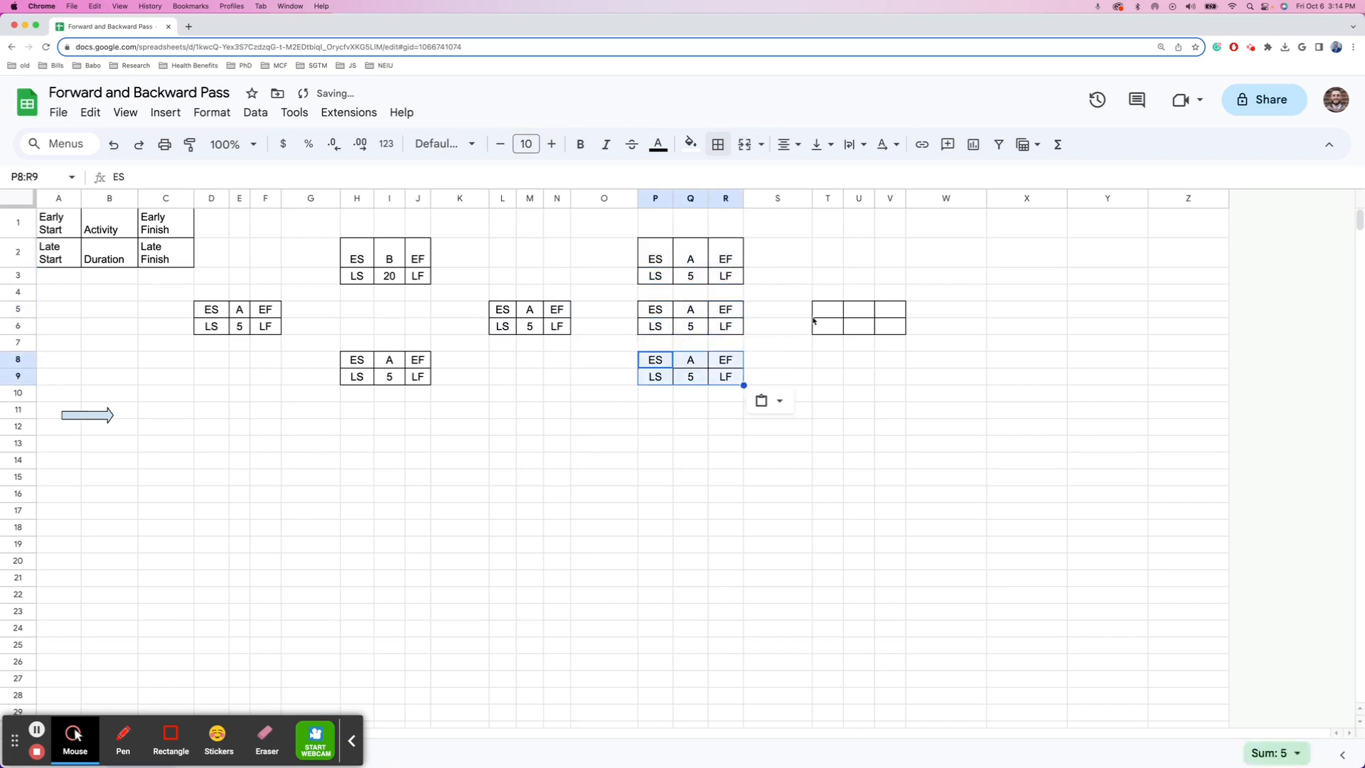
left_click(816, 314)
key("super+v")
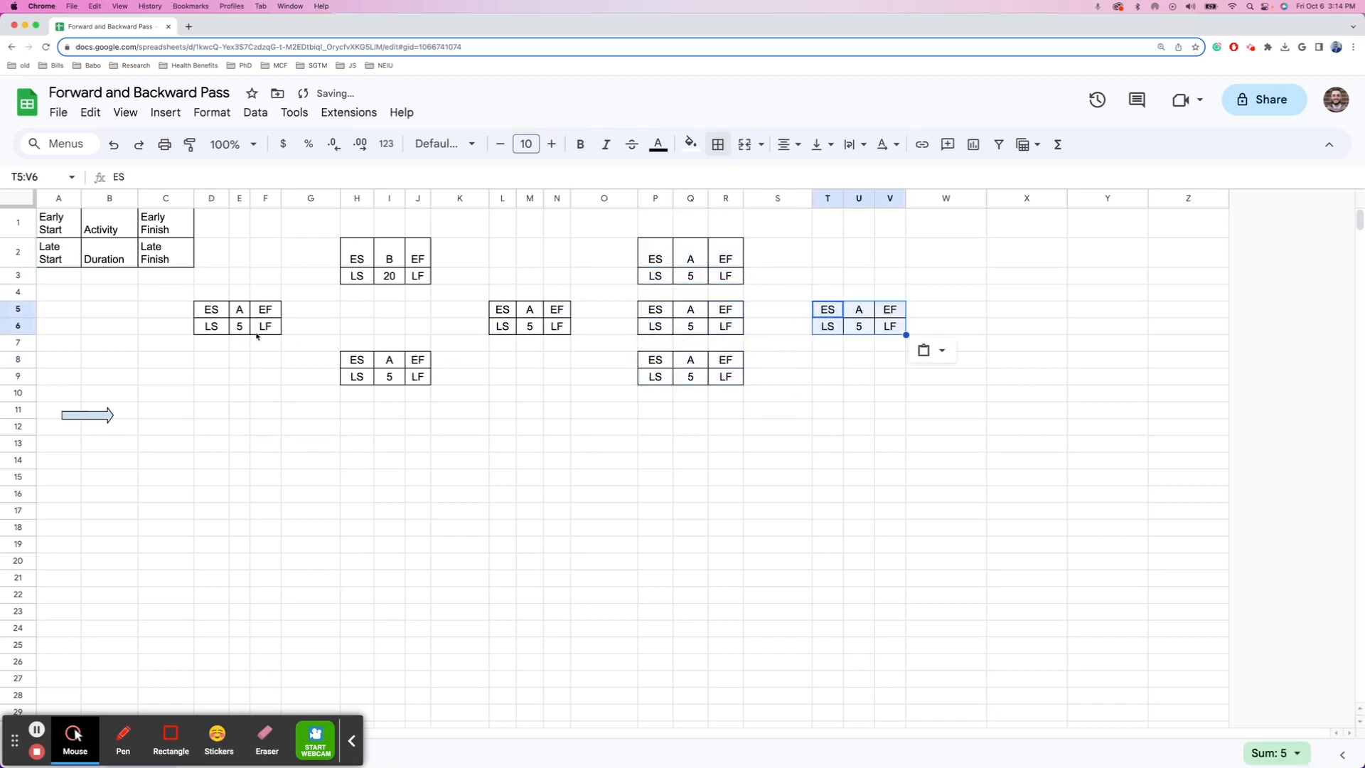
left_click(389, 365)
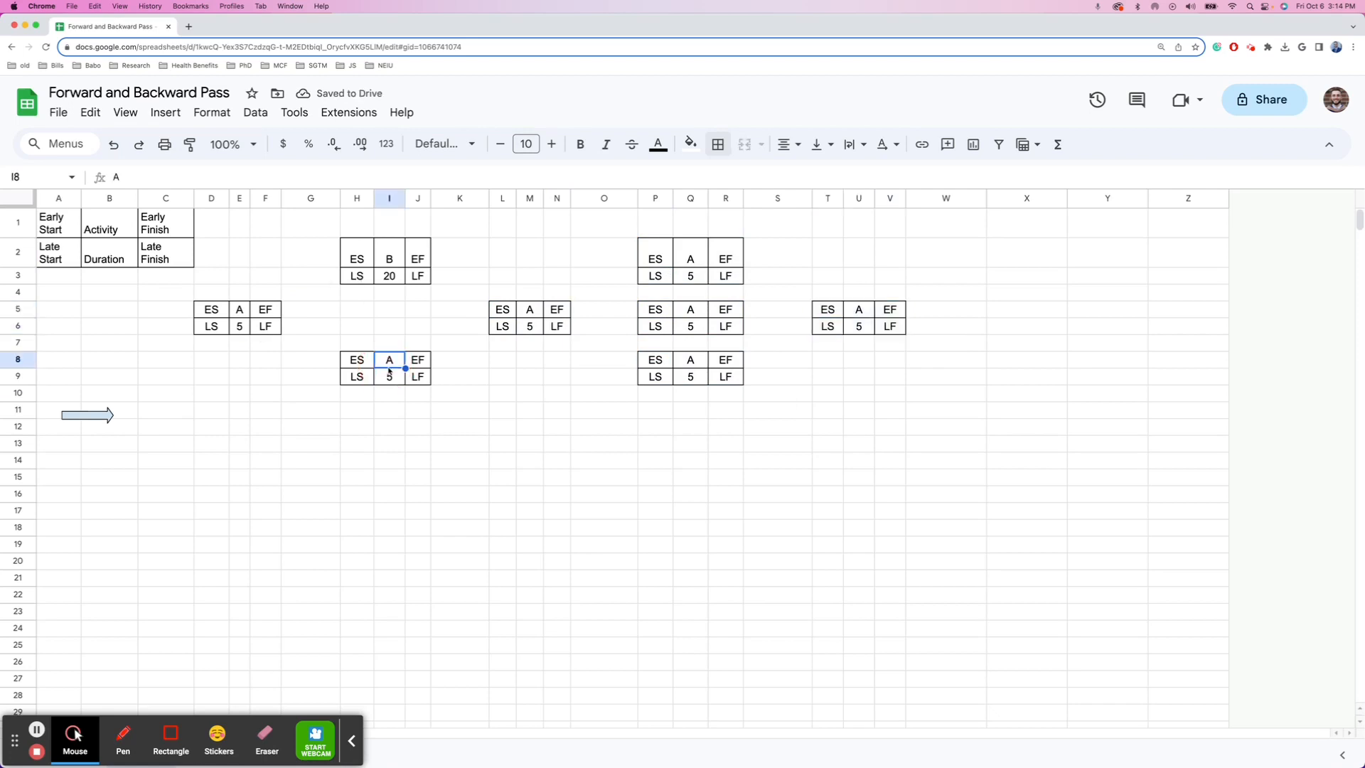
- Relabel the copied boxes as activity C with duration 10 and activity D with duration 30
type("C")
key("Return")
type("10")
key("Return")
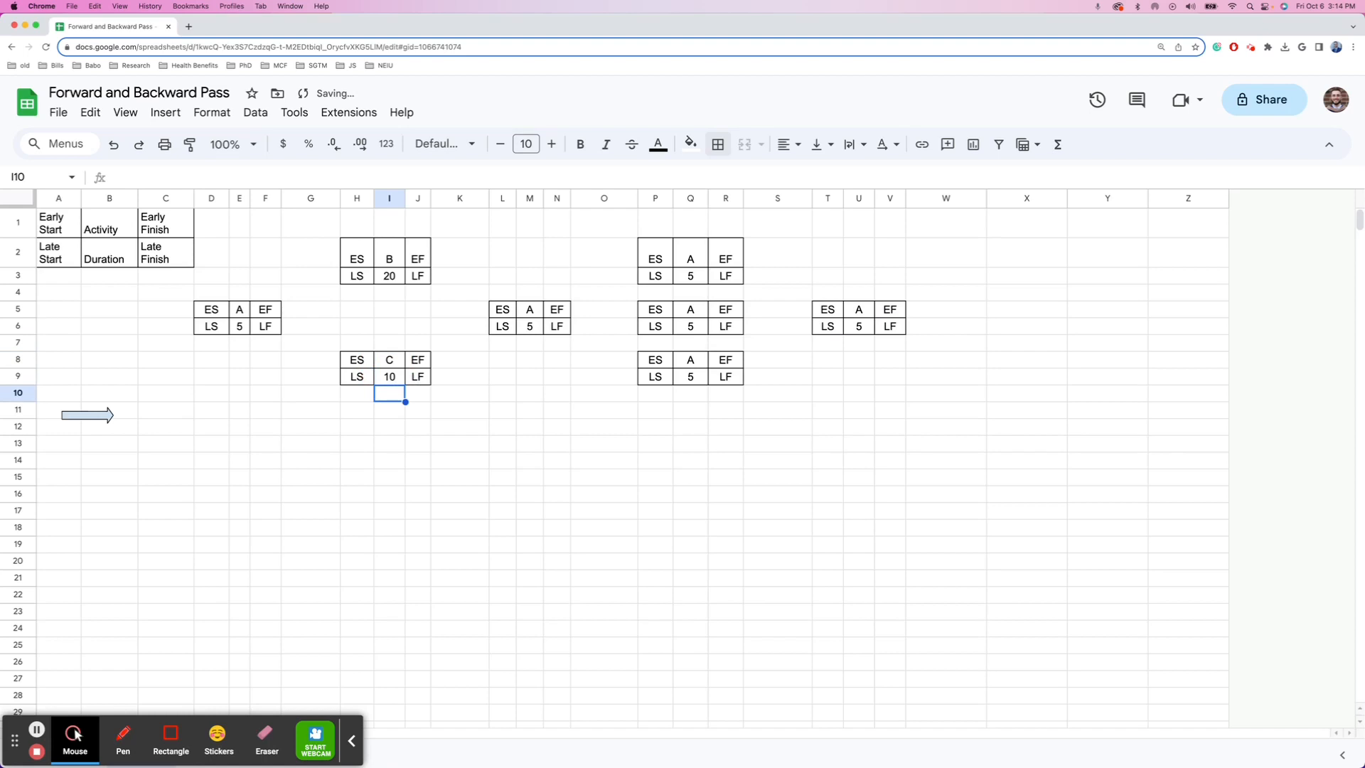
key("Up")
key("Up")
key("Up")
key("Up")
key("Up")
key("Right")
key("Right")
key("Right")
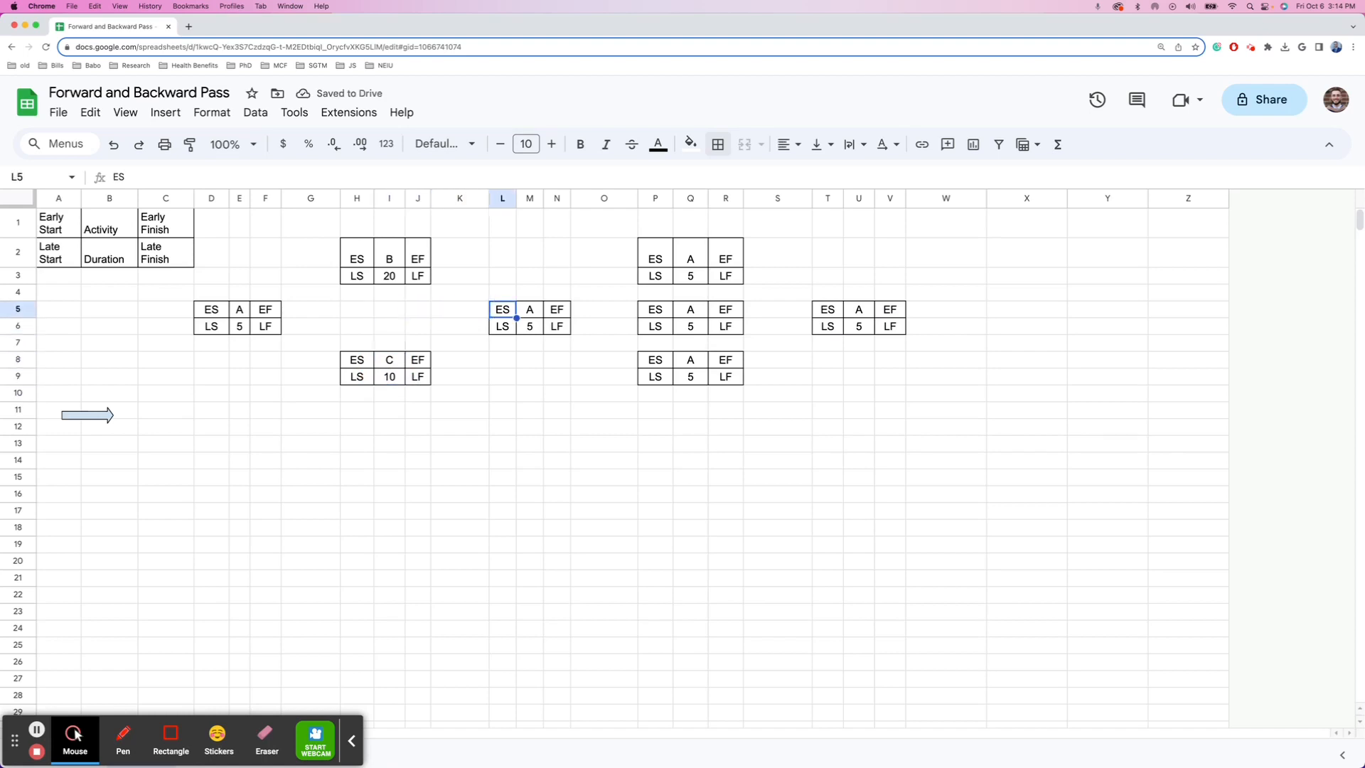
key("Right")
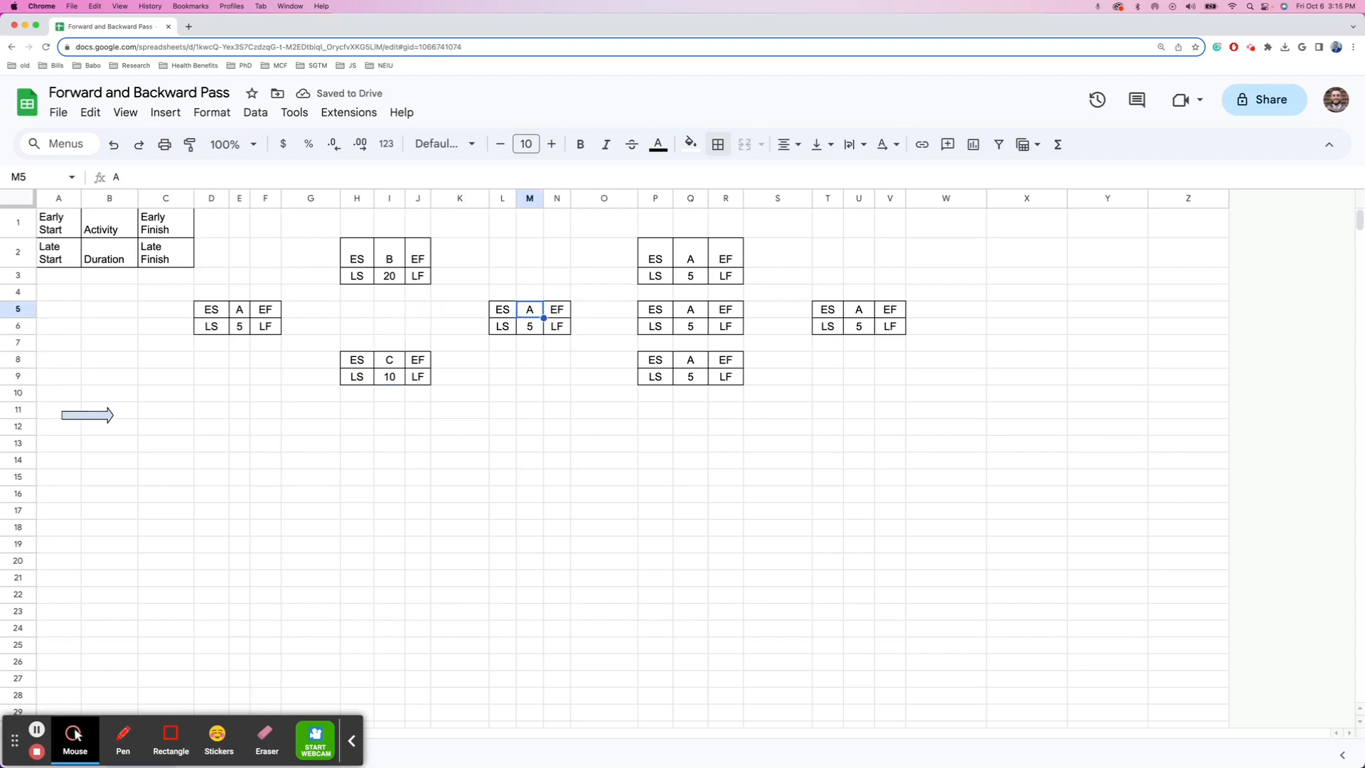
type("D")
key("Return")
type("30")
key("Return")
key("Up")
key("Up")
key("Up")
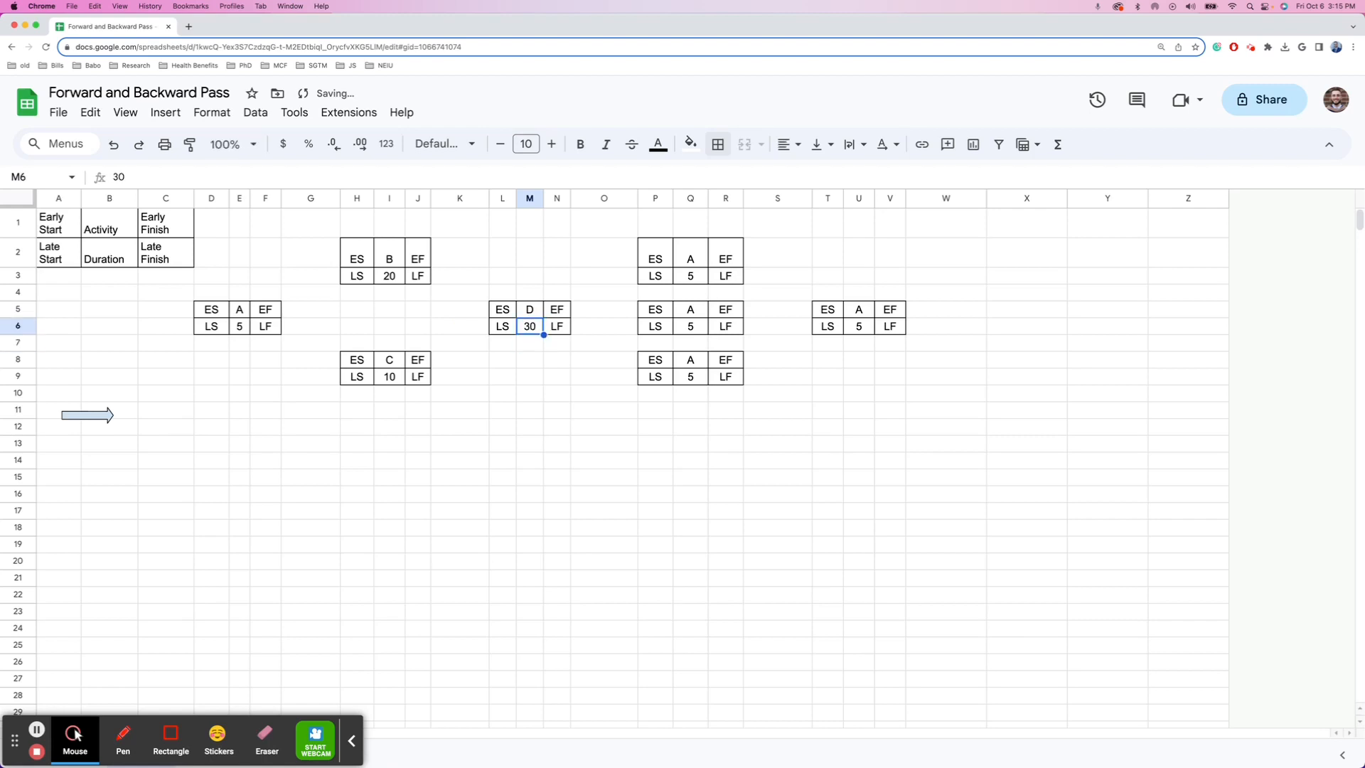
- Relabel the next boxes as activities E and F, with F's duration set to 14
key("Right")
key("Right")
key("Up")
key("Up")
key("Right")
key("Right")
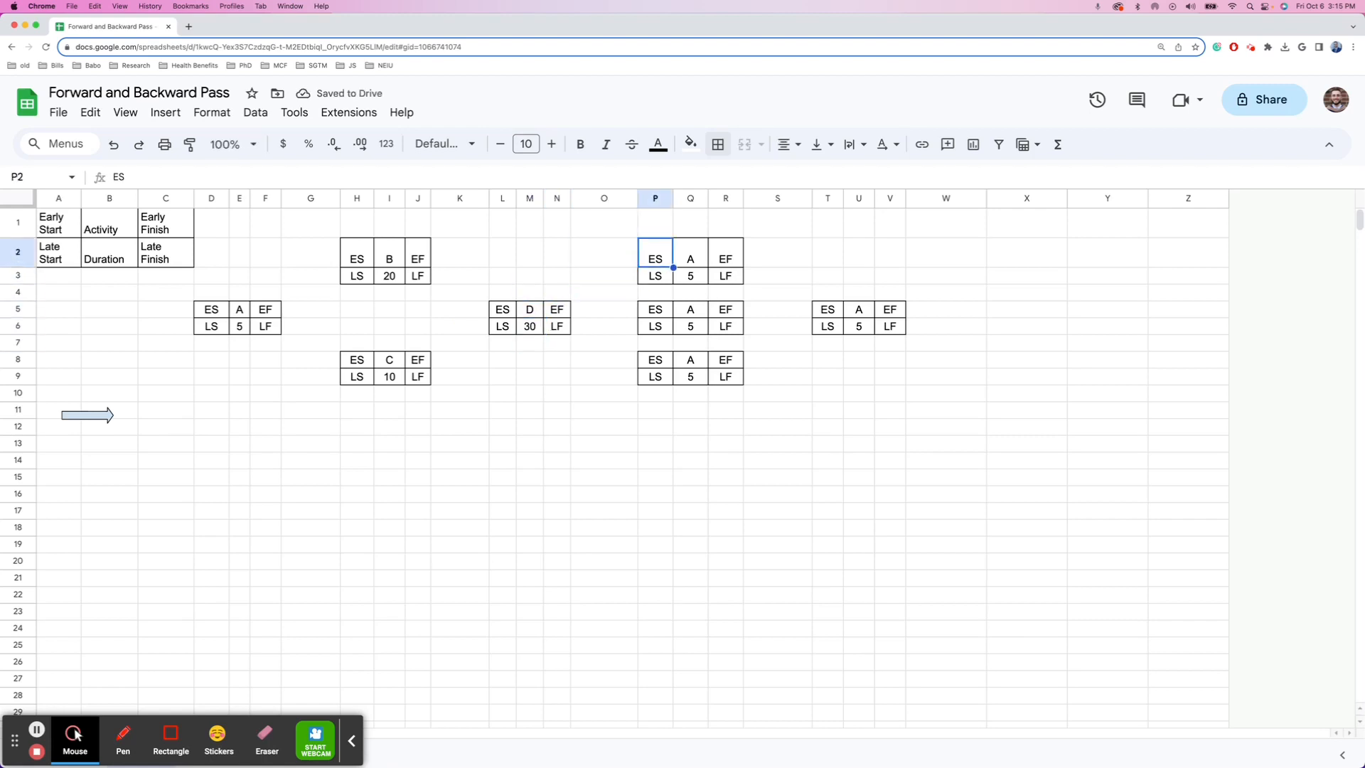
type("E")
key("Return")
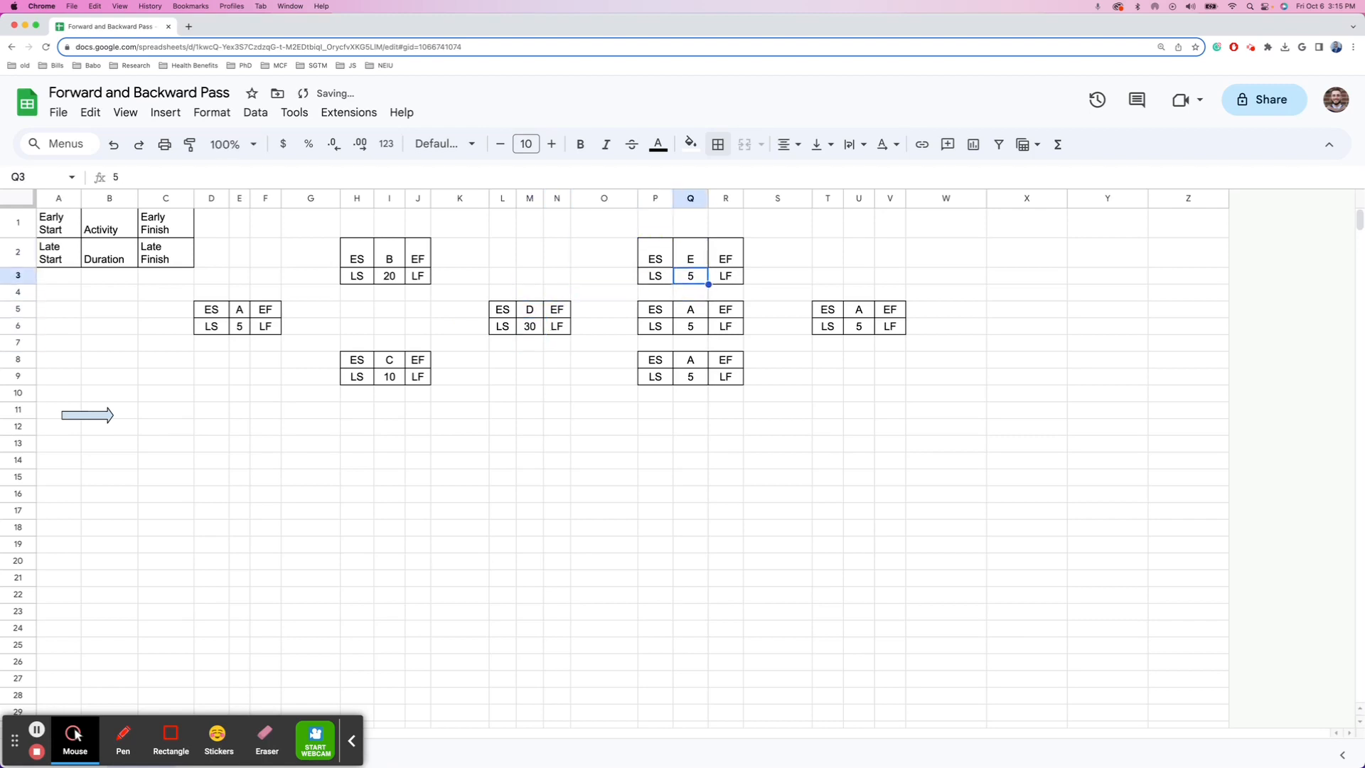
key("Down")
key("Down")
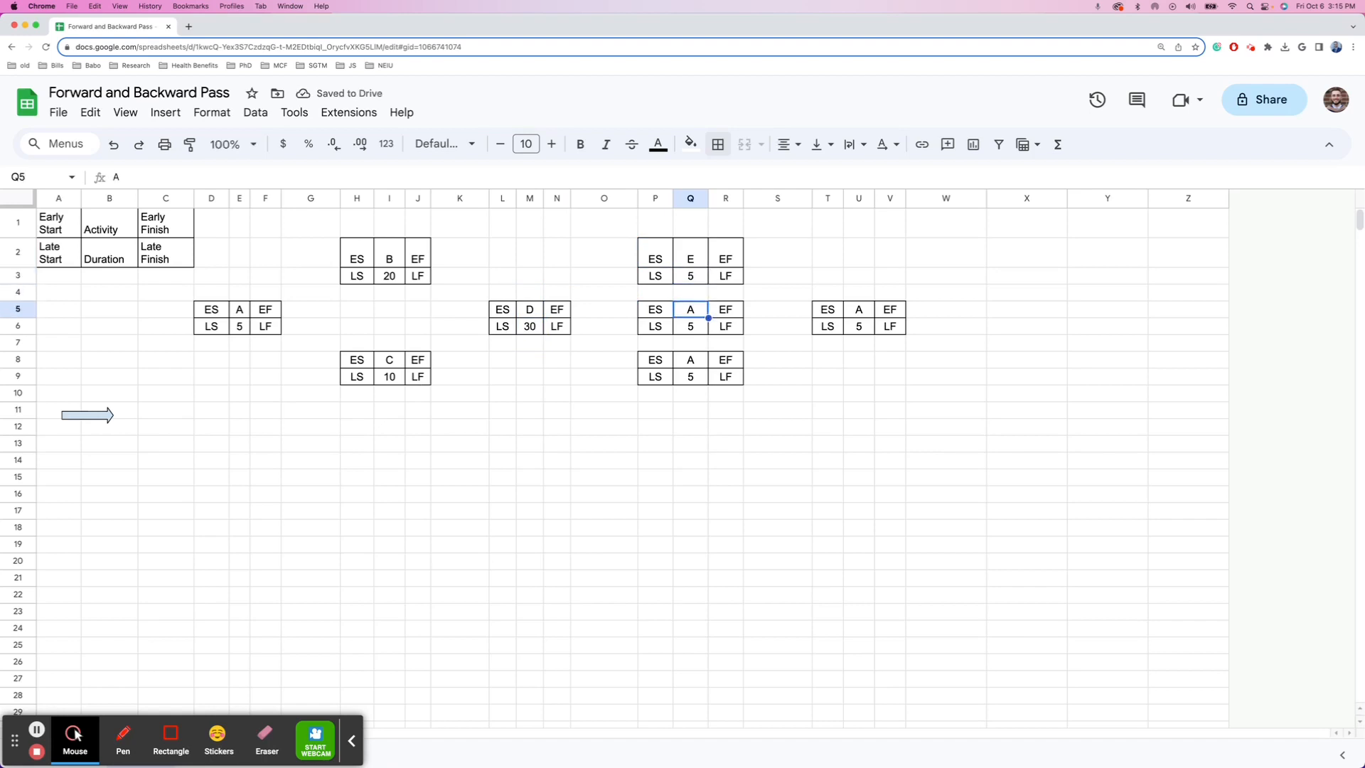
type("F")
key("Return")
type("14")
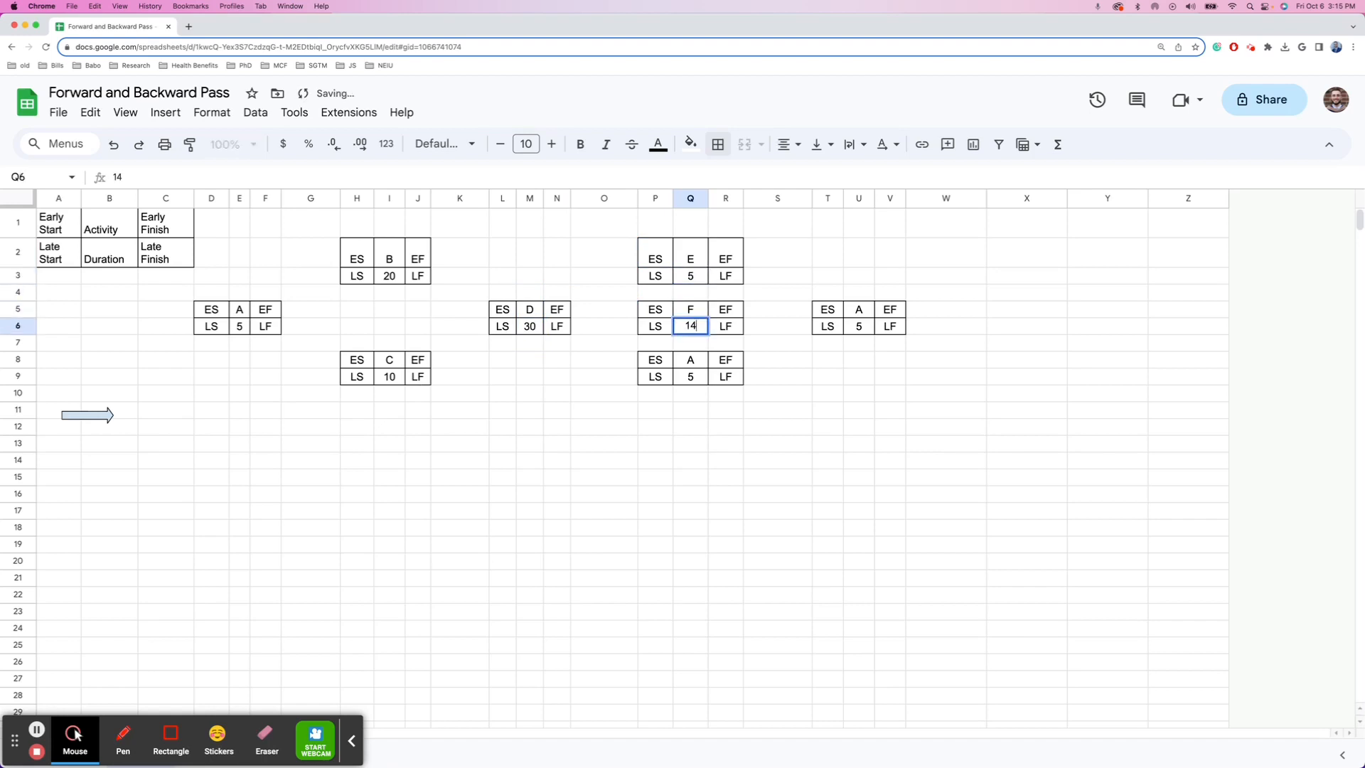
key("Return")
key("Down")
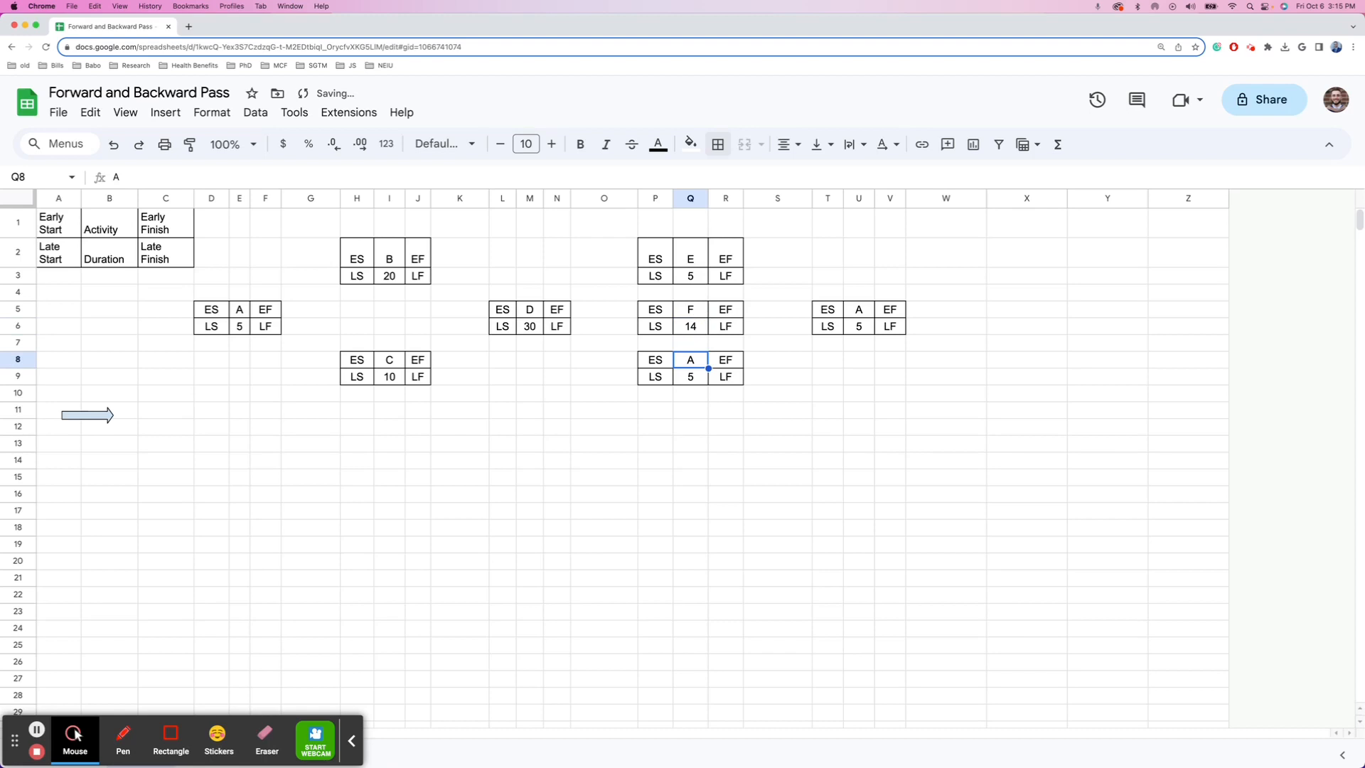
- Relabel the last boxes as activity G with duration 10 and activity H with duration 1
type("G")
key("Return")
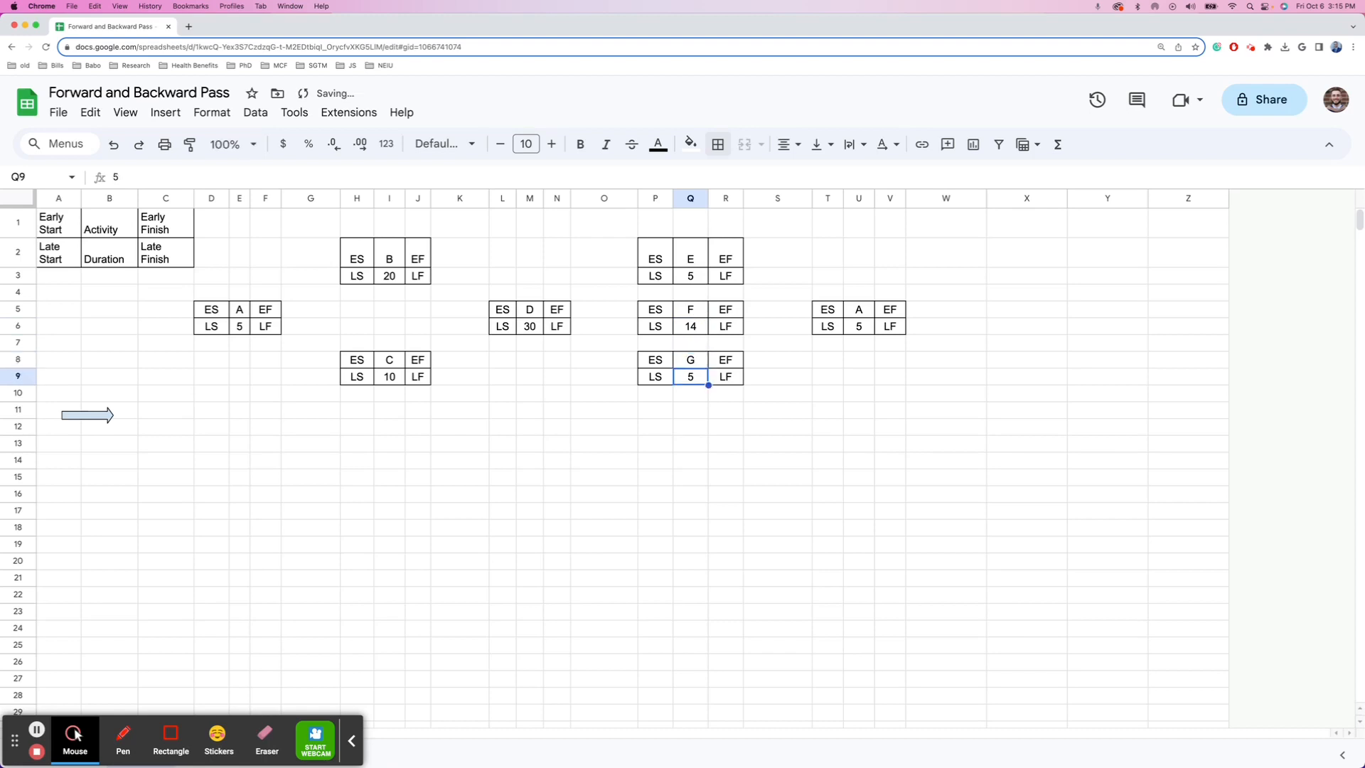
type("10")
key("Up")
key("Up")
key("Right")
key("Right")
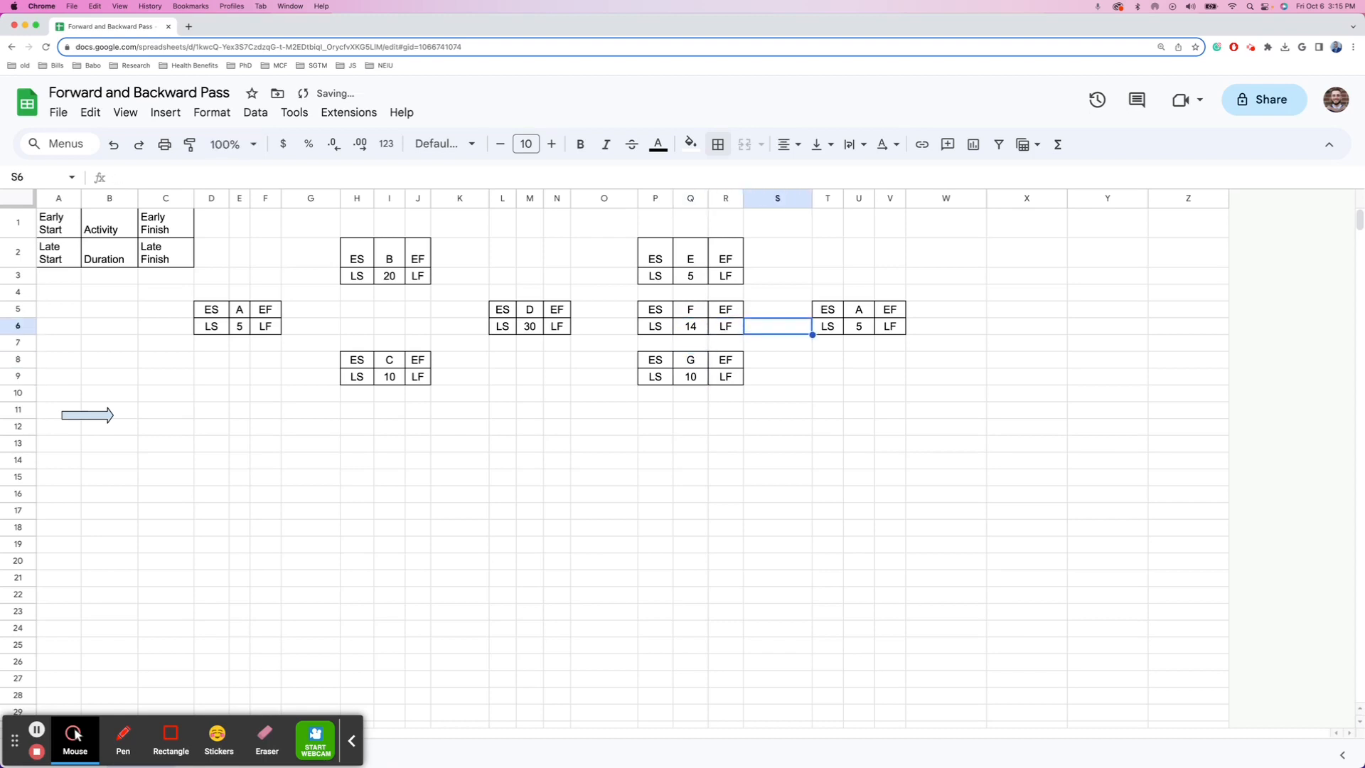
key("Right")
key("Up")
key("Right")
key("Up")
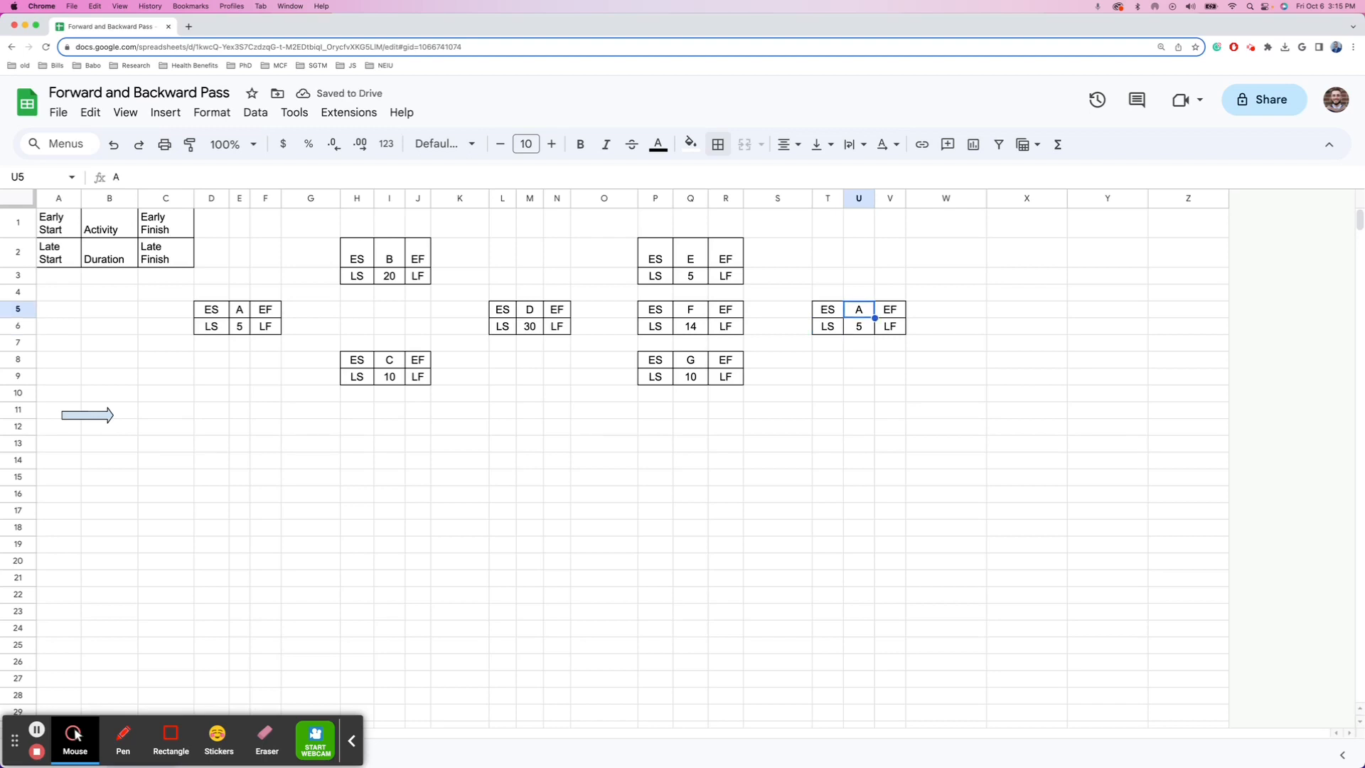
type("H")
key("Return")
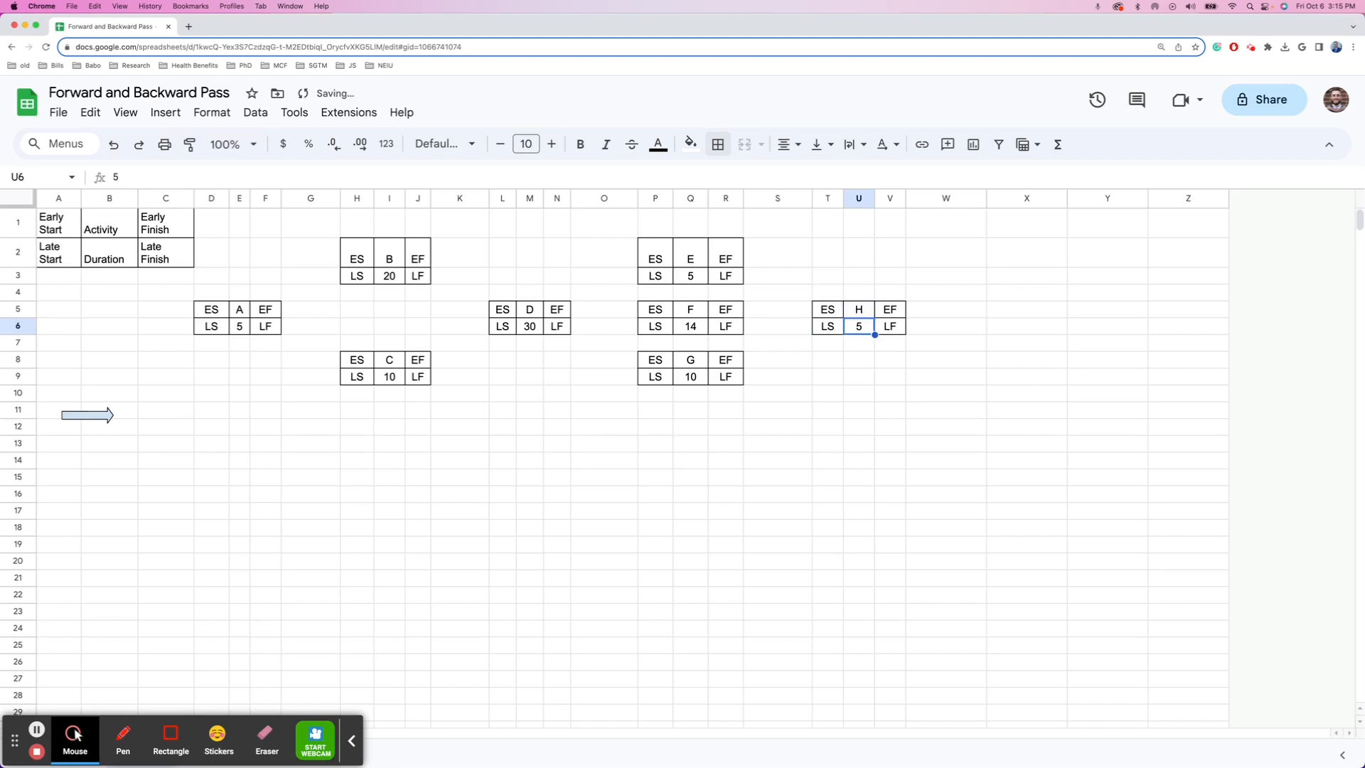
type("1")
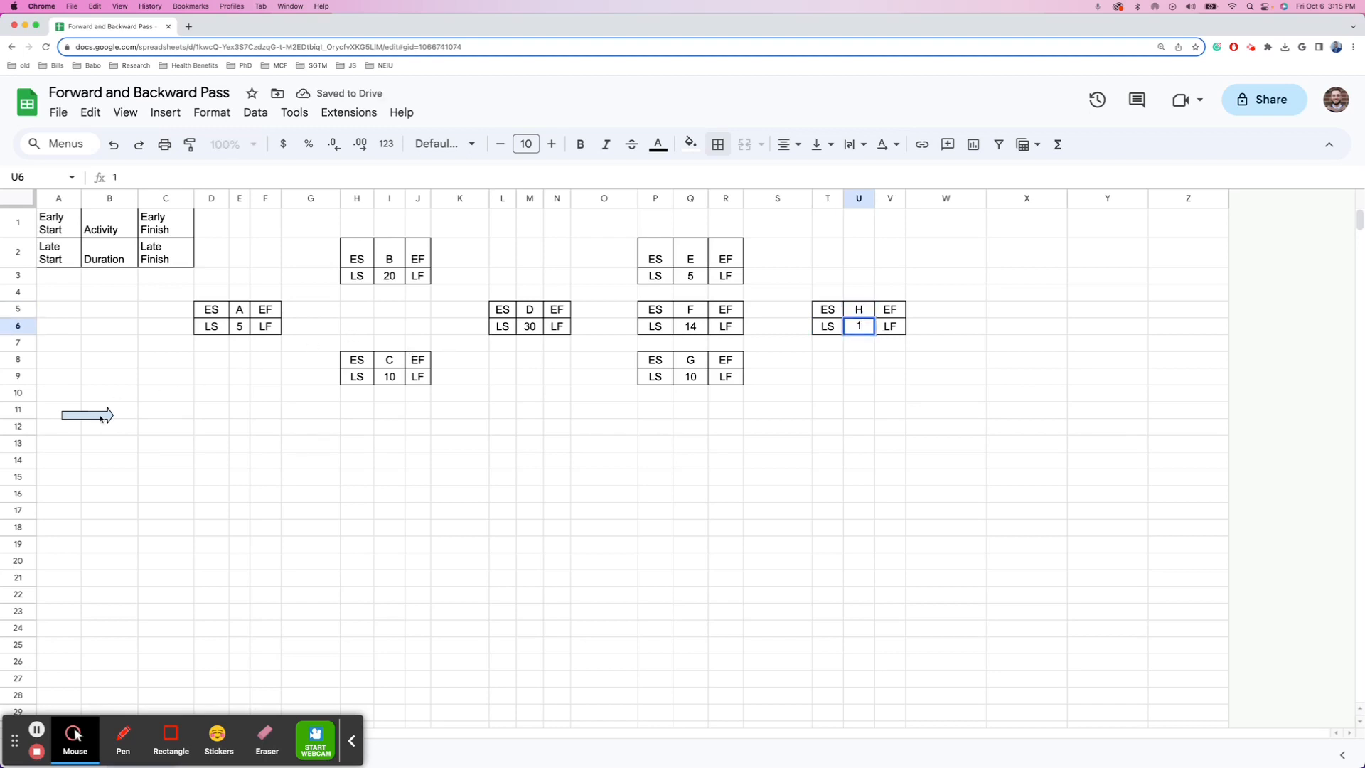
left_click(99, 415)
- Create a new drawing containing the sample arrow, rotated to point diagonally upward
double_click(103, 415)
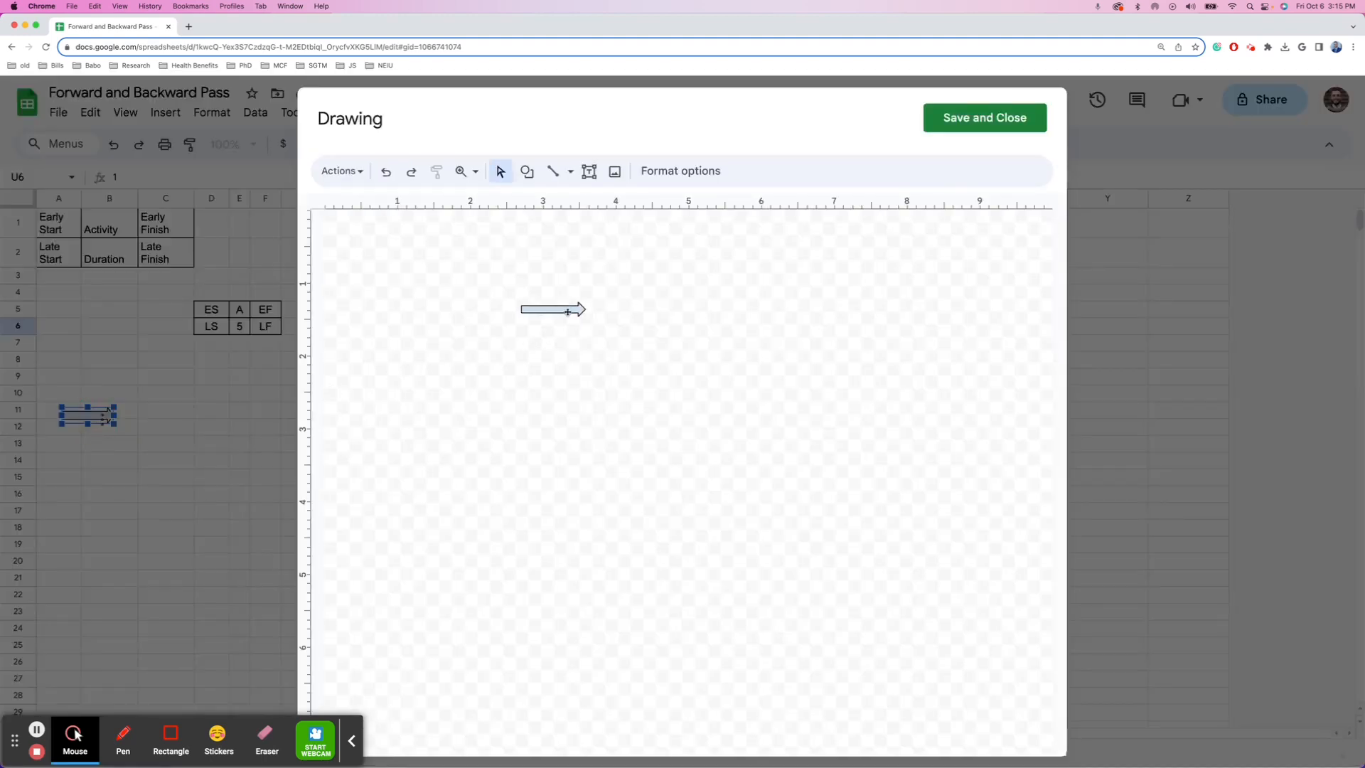
left_click(567, 313)
key("super+c")
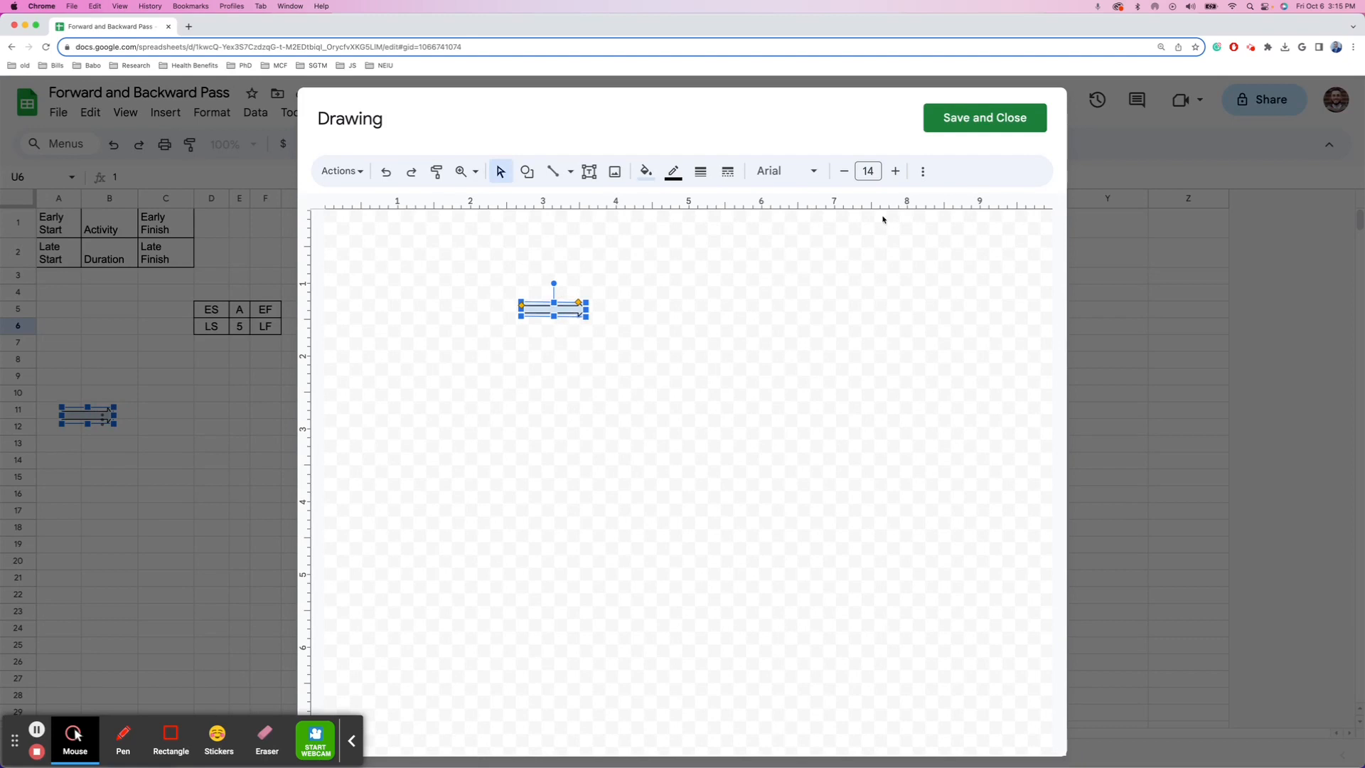
left_click(958, 119)
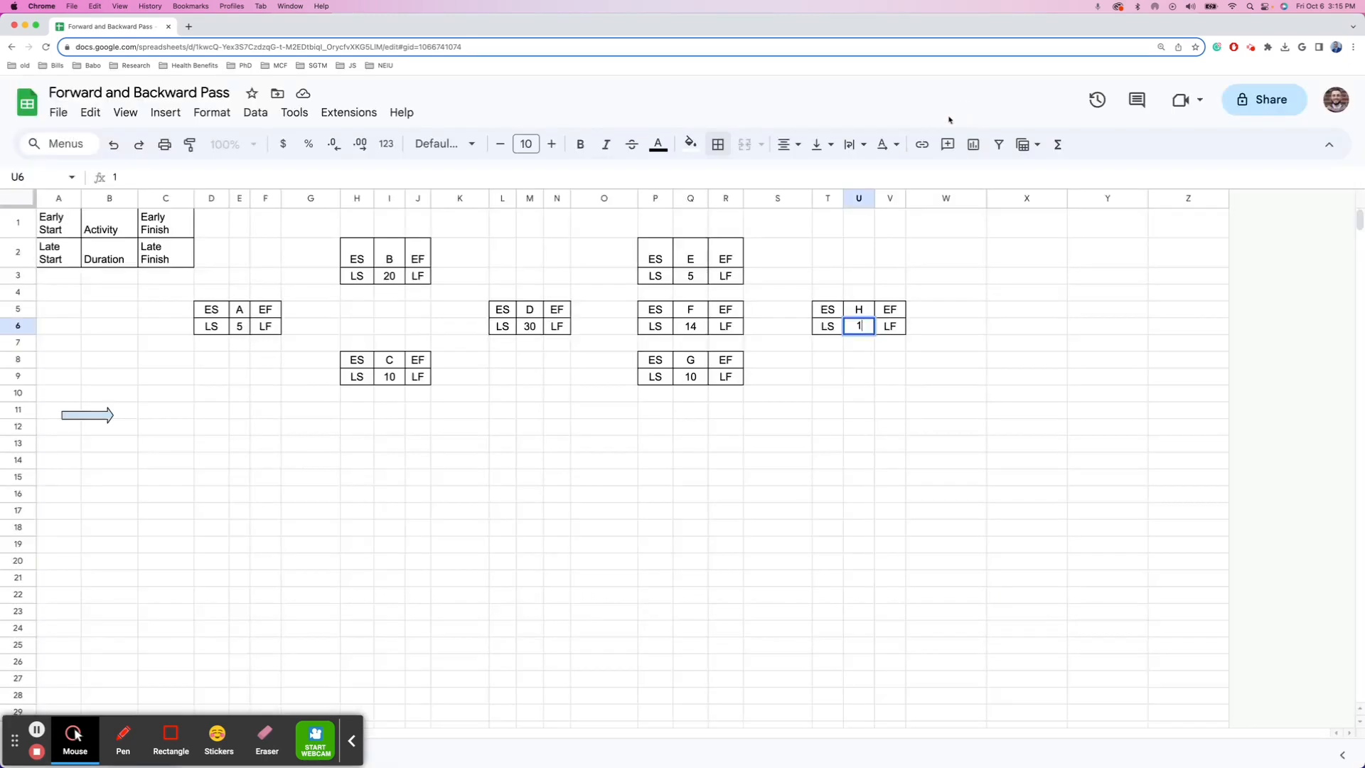
left_click(165, 113)
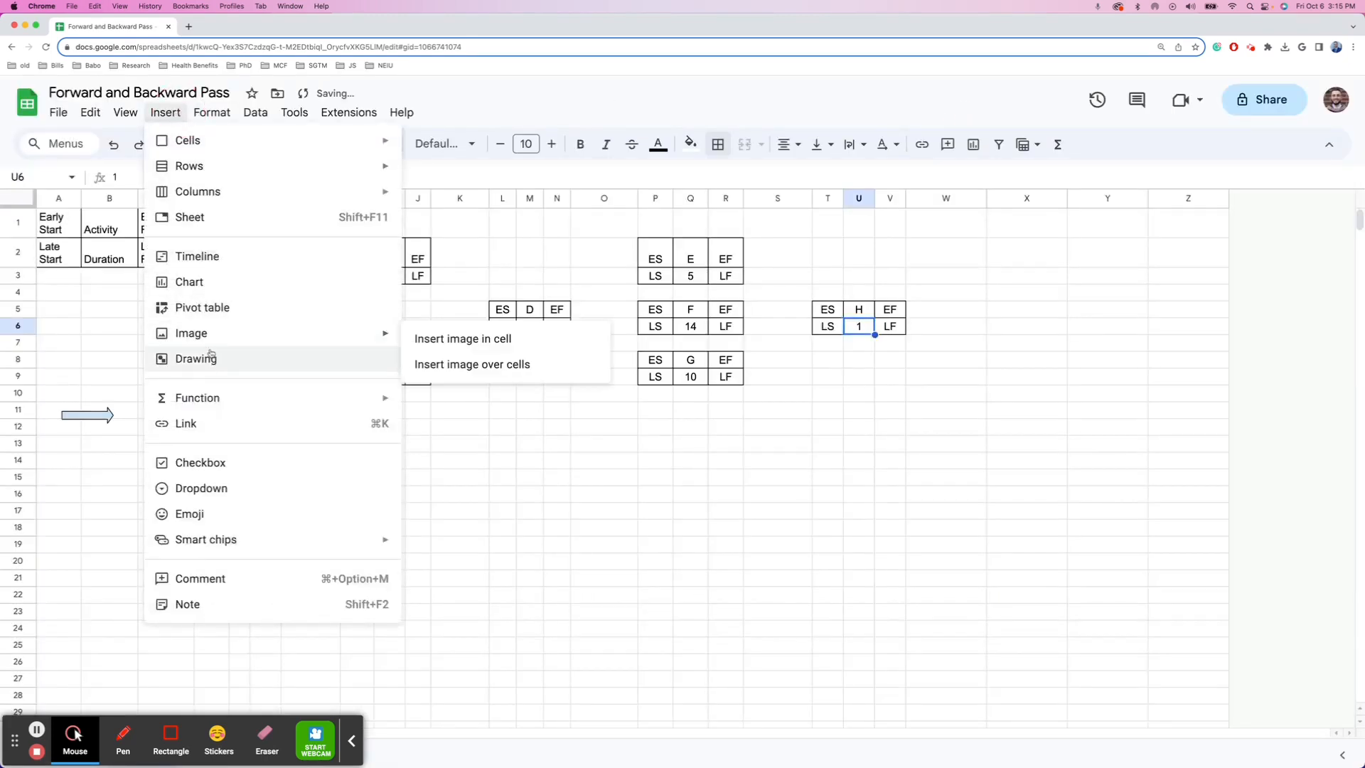
left_click(204, 359)
key("cmd+v")
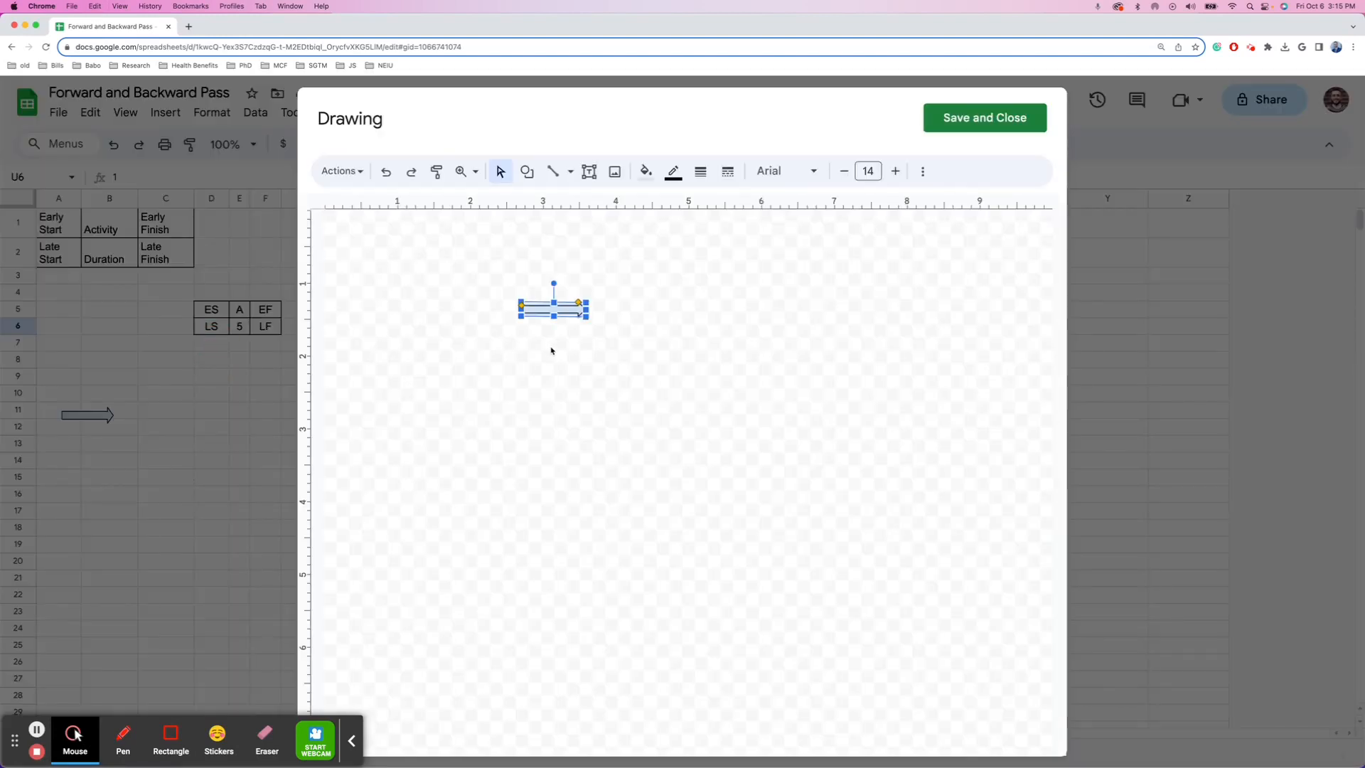
mouse_move(568, 309)
left_mouse_down()
mouse_move(558, 366)
mouse_move(533, 342)
left_mouse_up()
left_click(967, 118)
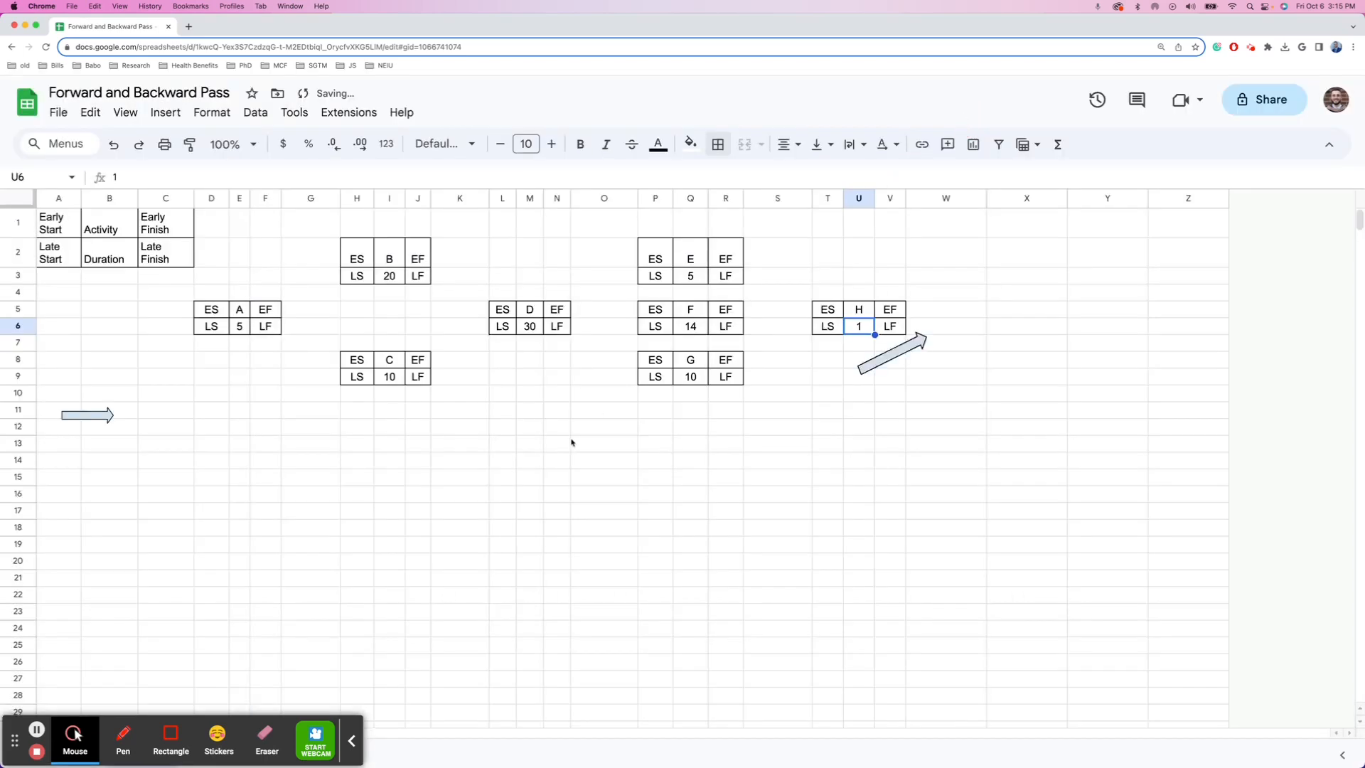
- Fit the new arrow between boxes A and B, then switch to the Step 2 sheet
mouse_move(892, 352)
left_mouse_down()
mouse_move(747, 364)
mouse_move(275, 293)
mouse_move(320, 290)
mouse_move(331, 275)
left_mouse_up()
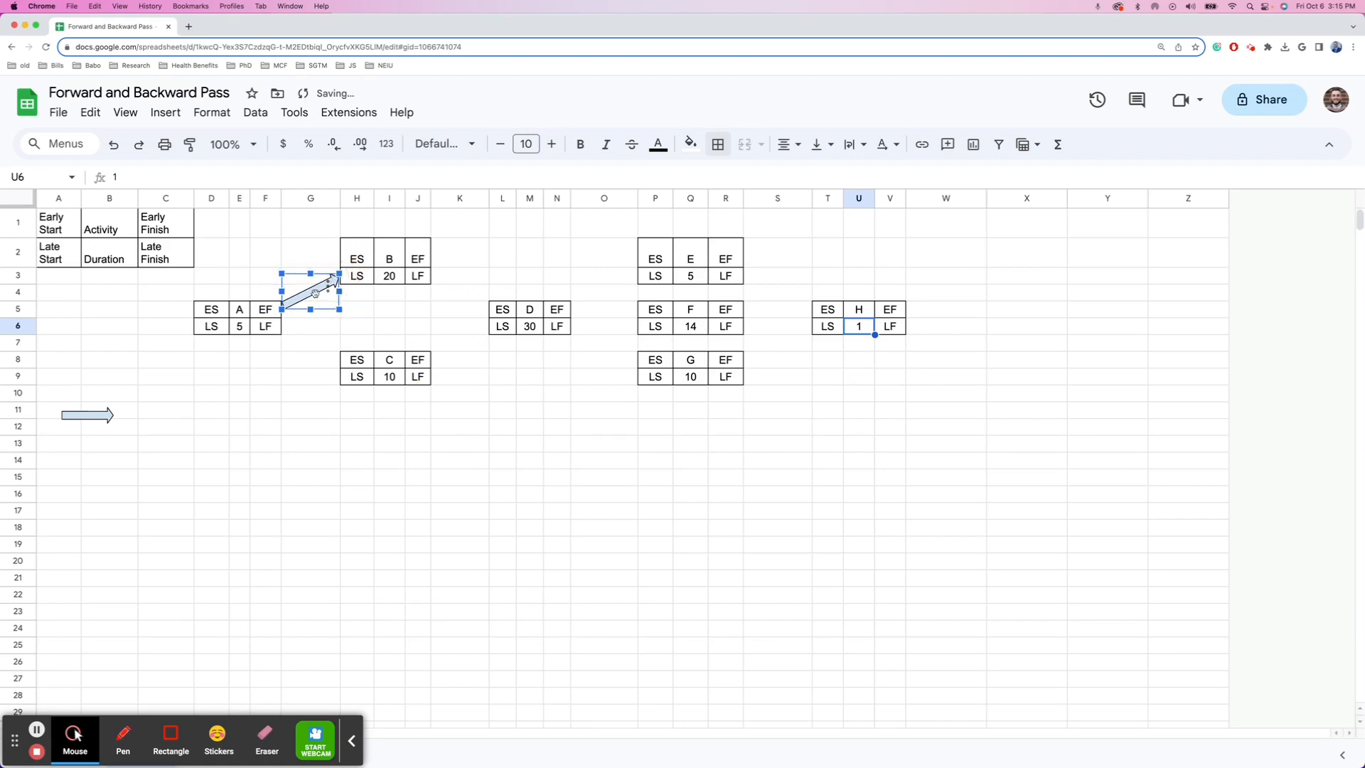
left_click(282, 309)
left_click_drag(282, 310, 287, 308)
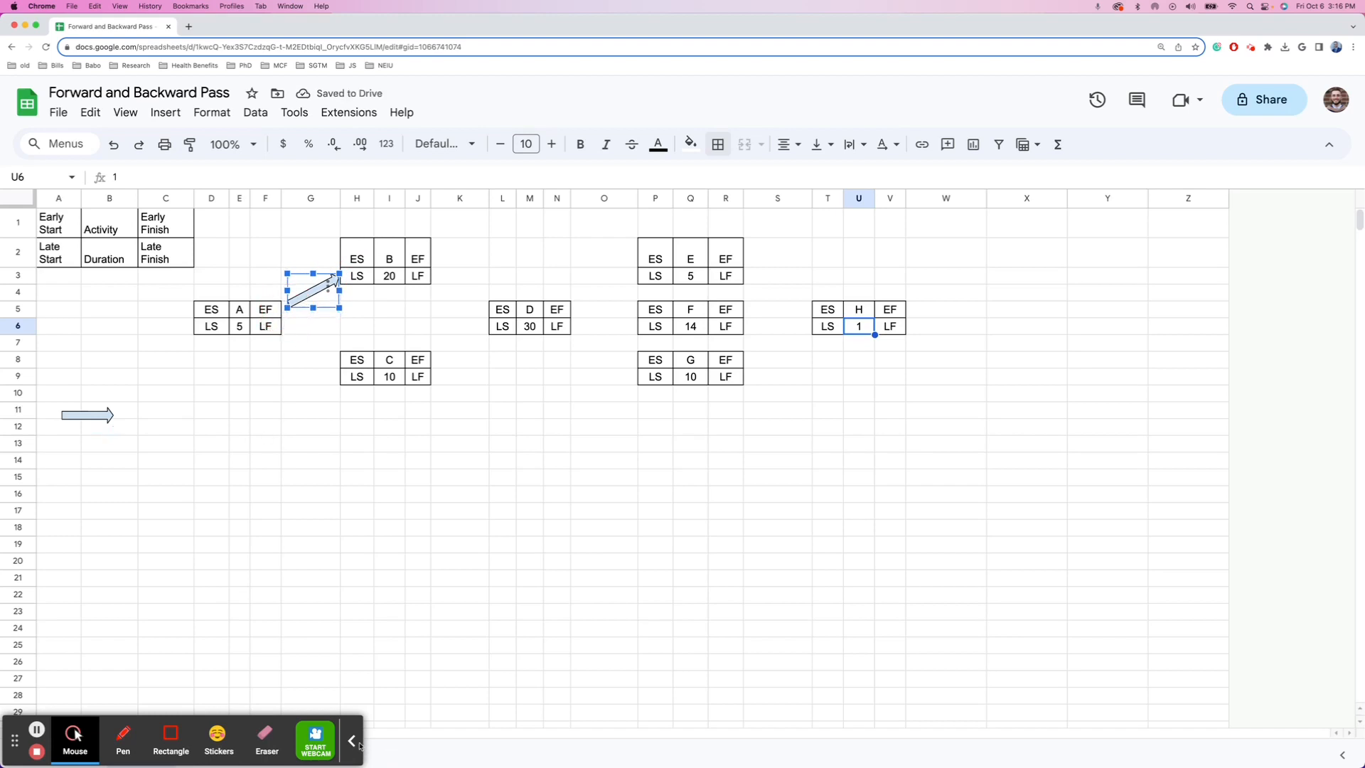
left_click(353, 742)
left_click(205, 746)
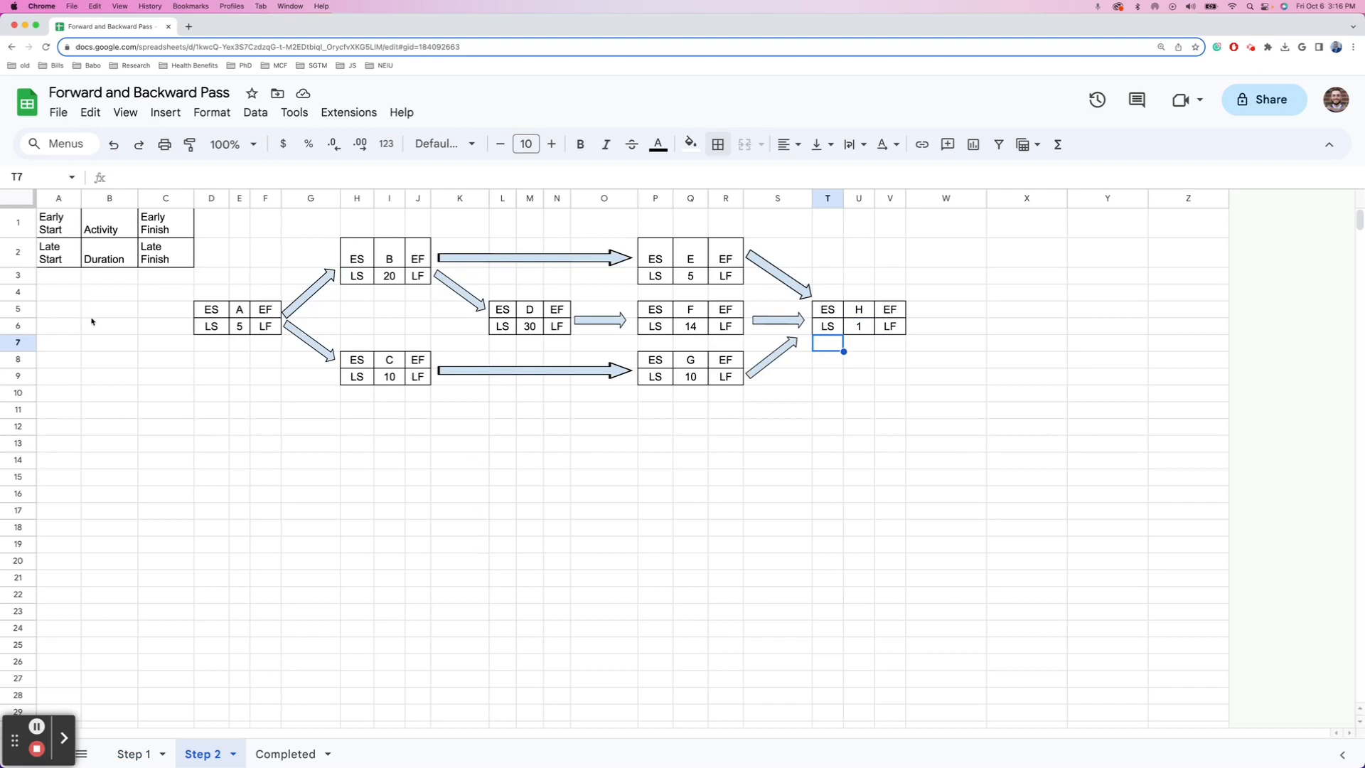
- Type the heading 'Forward Pass' into cell A9, fixing the 'Paas' typo
left_click(67, 359)
left_click(65, 377)
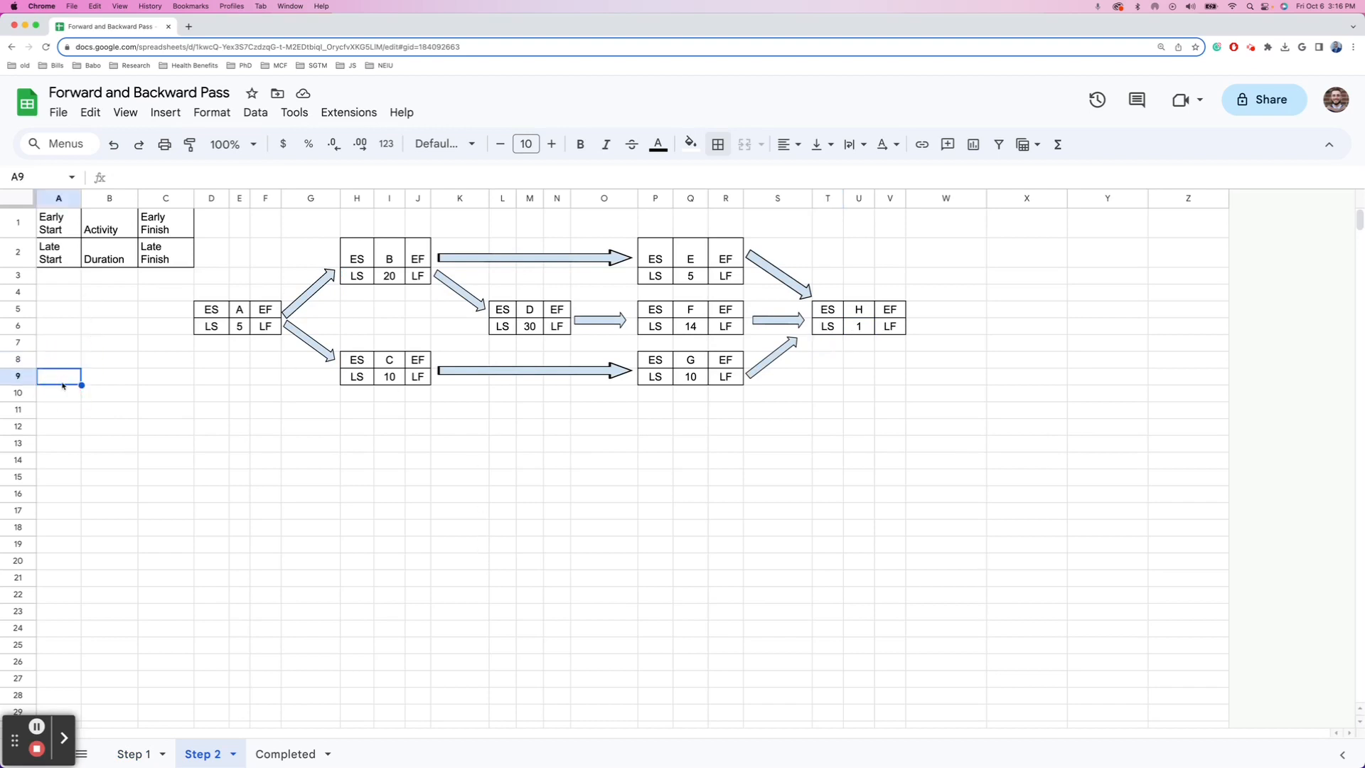
type("Forward P")
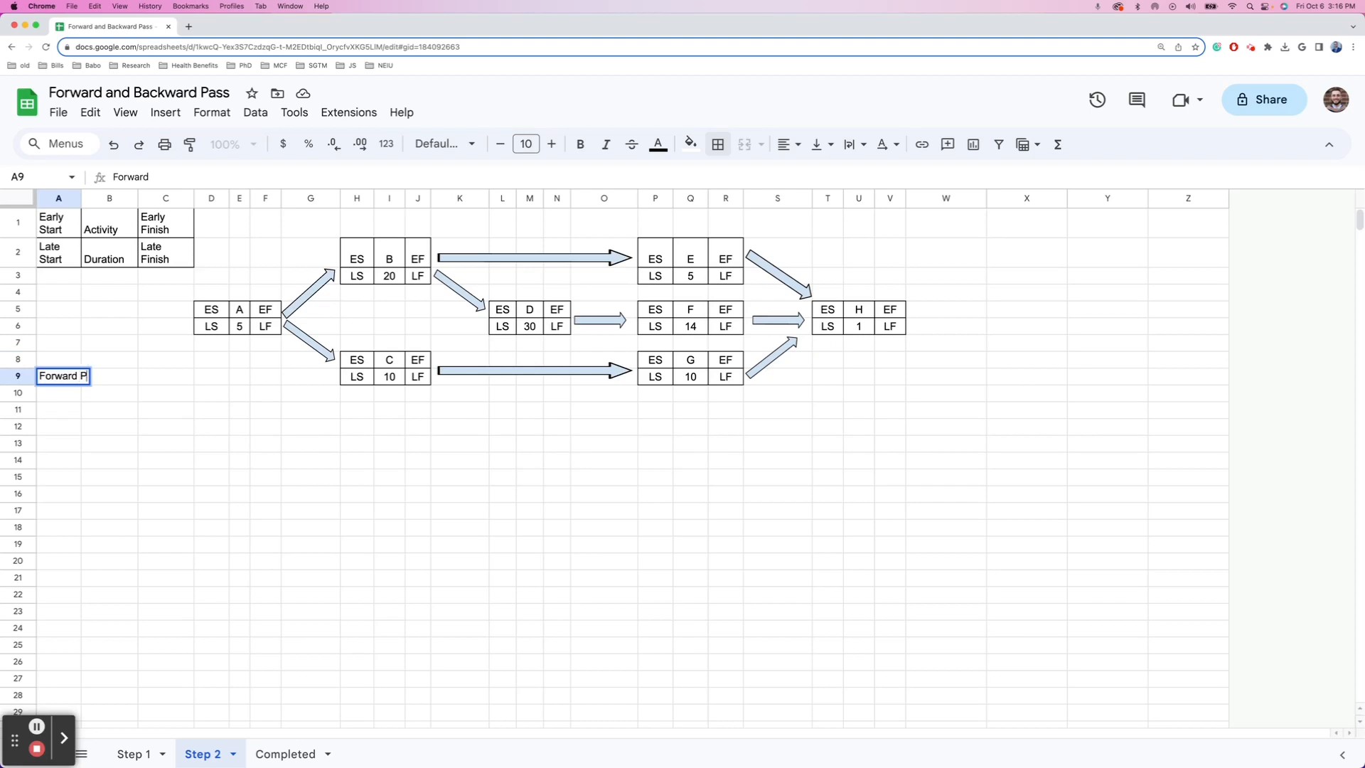
type("aas")
key("Left")
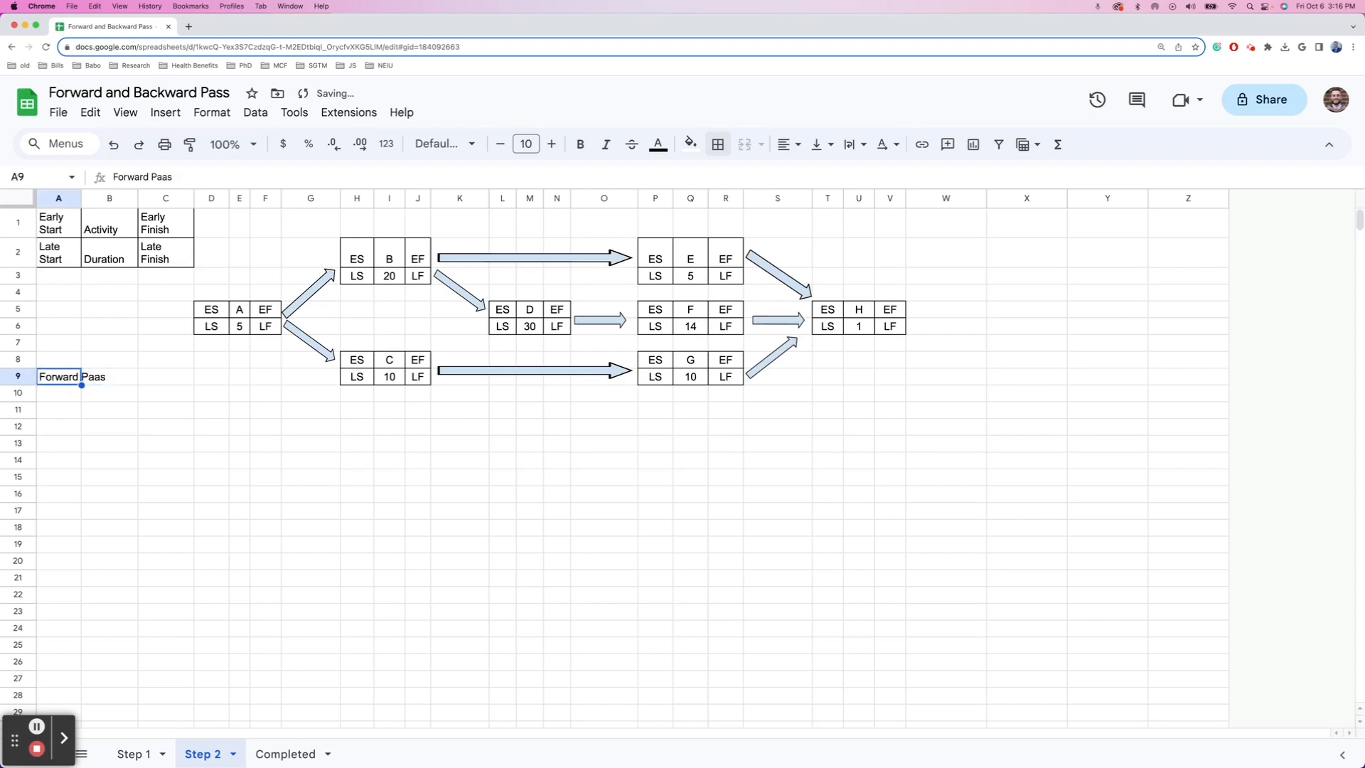
type("Forwa")
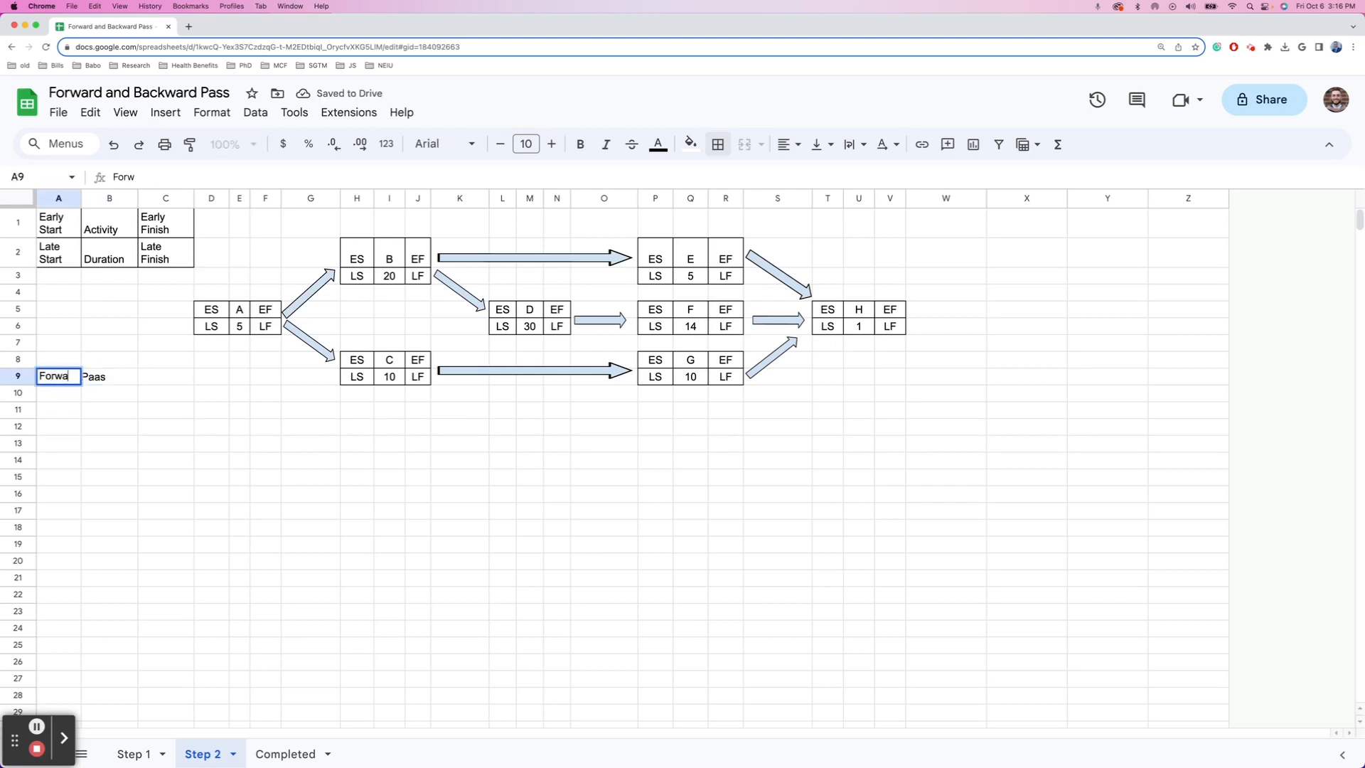
type("rd Pass")
key("Return")
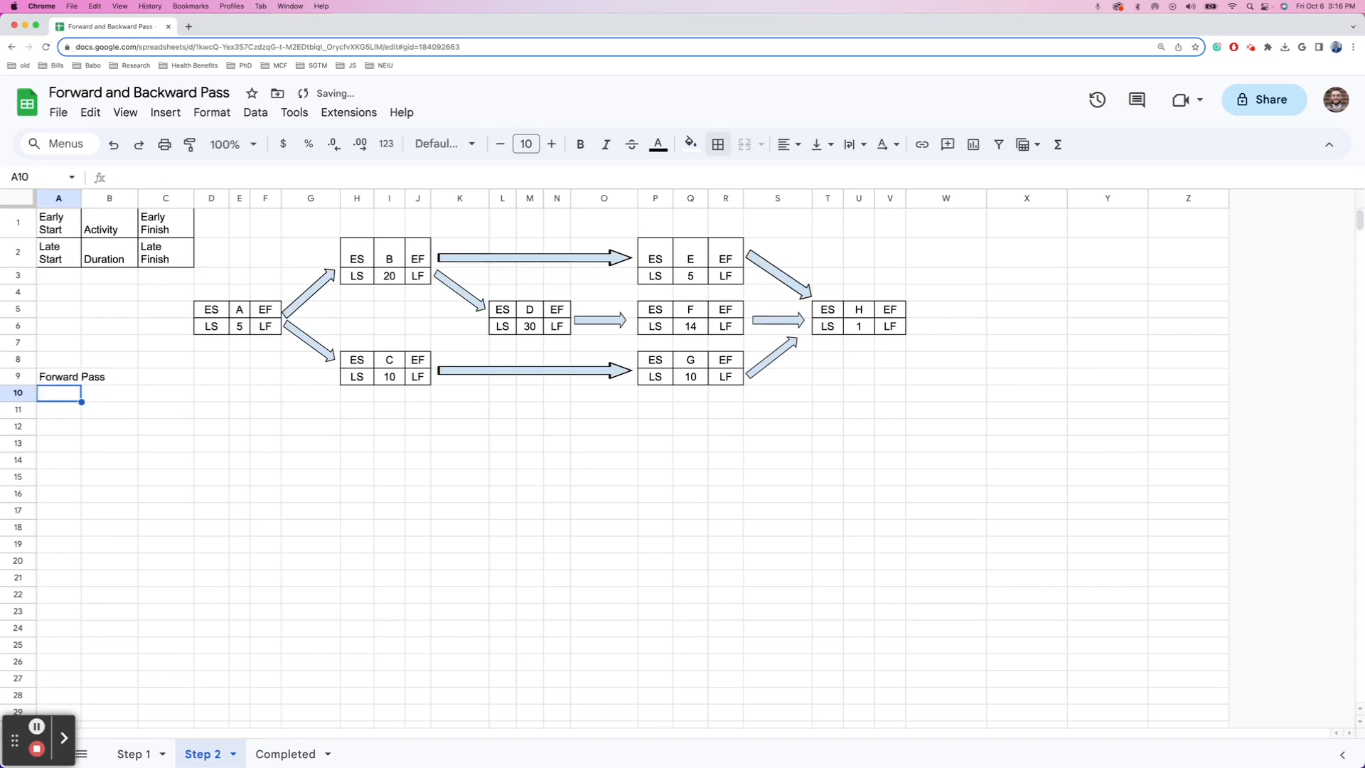
key("Up")
key("Right")
key("Right")
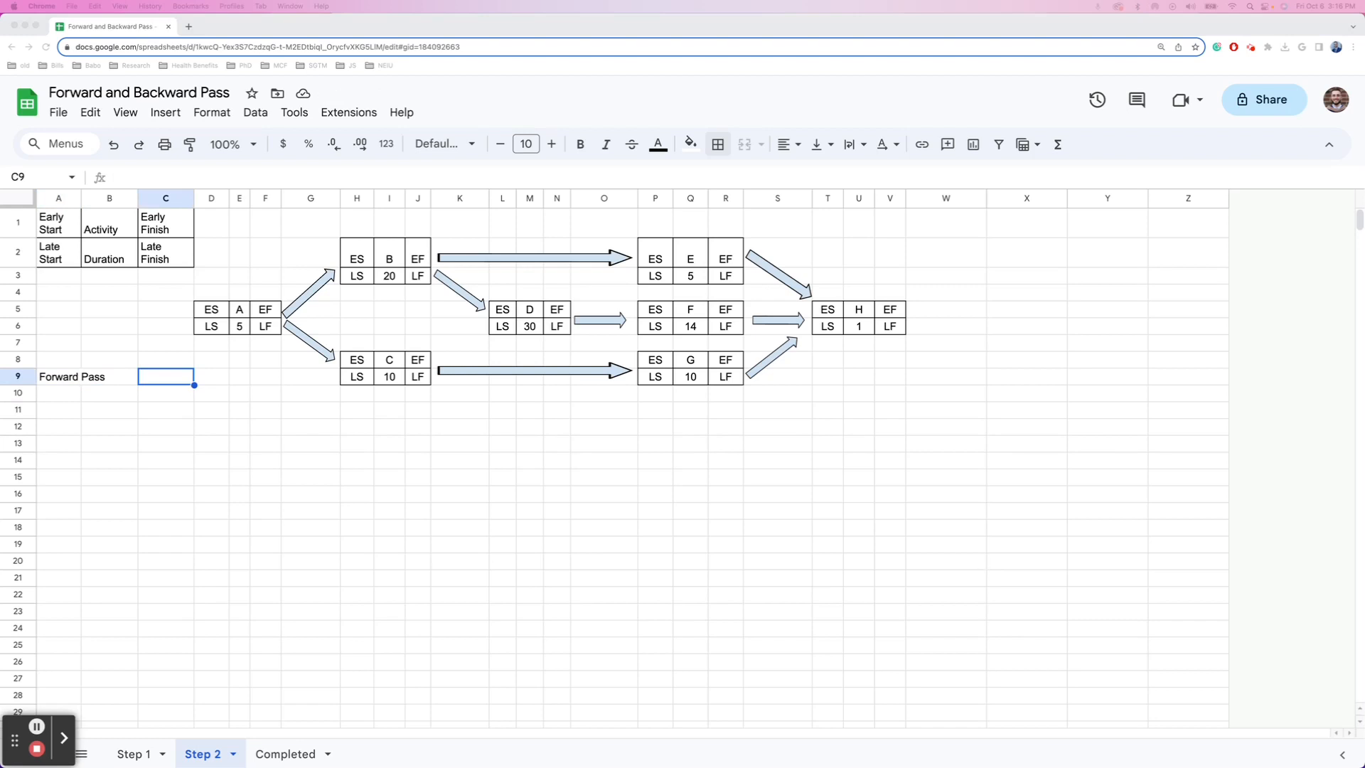
- Enter an early start of 0 for activity A in D5
left_click(214, 310)
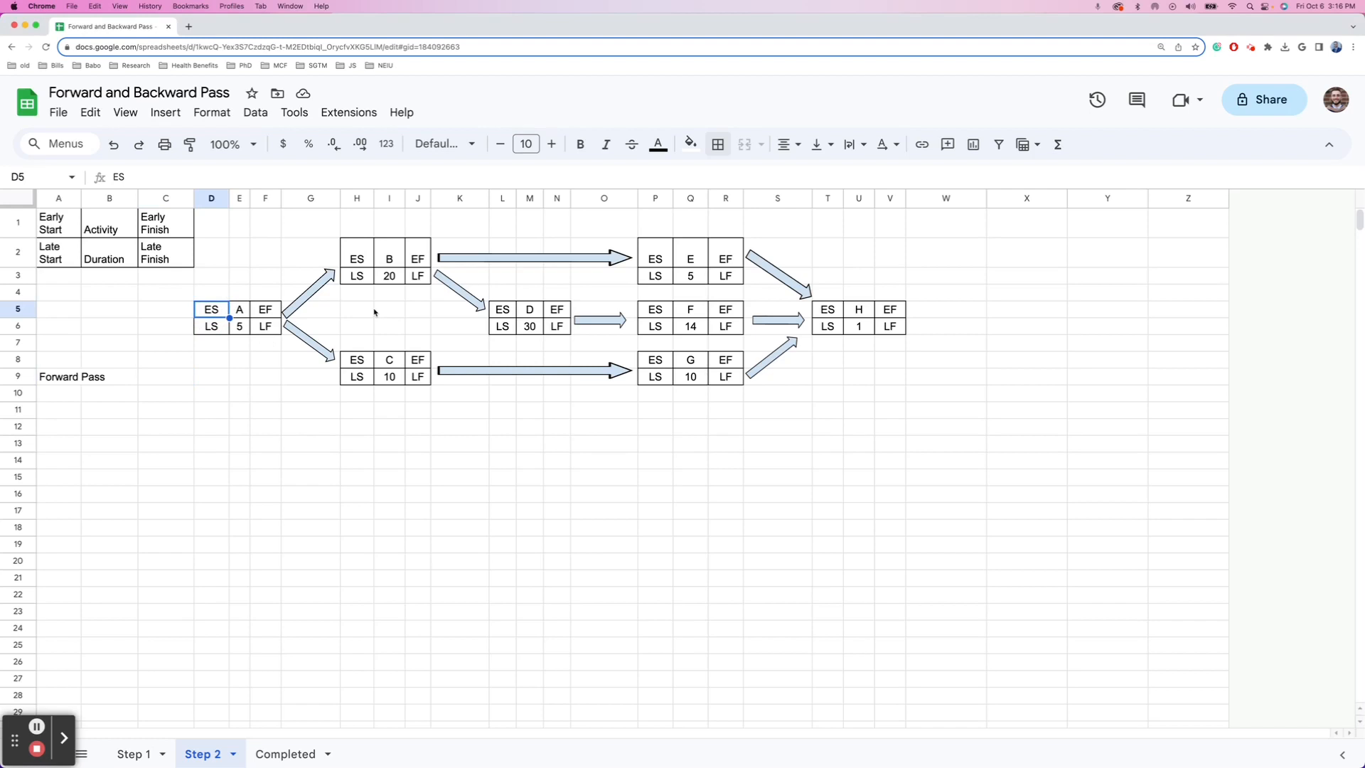
type("0")
key("Tab")
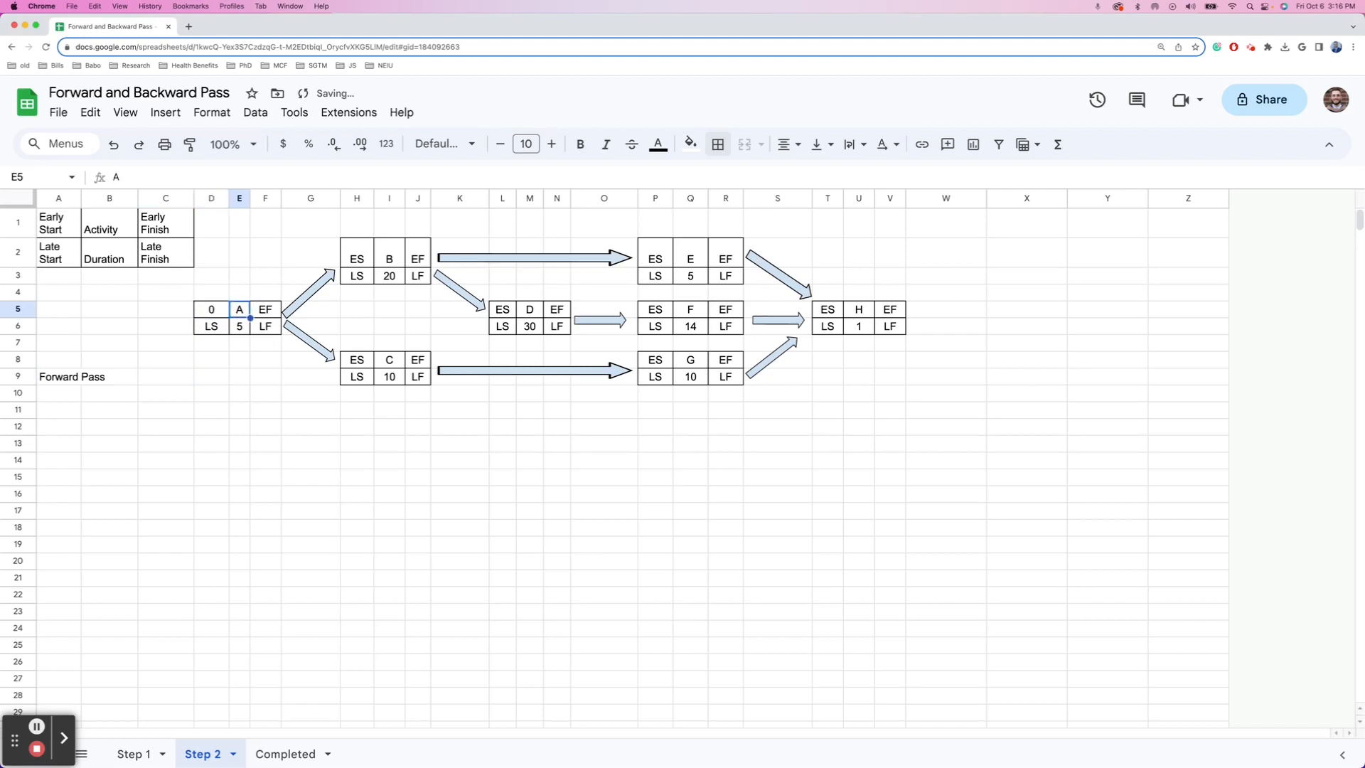
key("Tab")
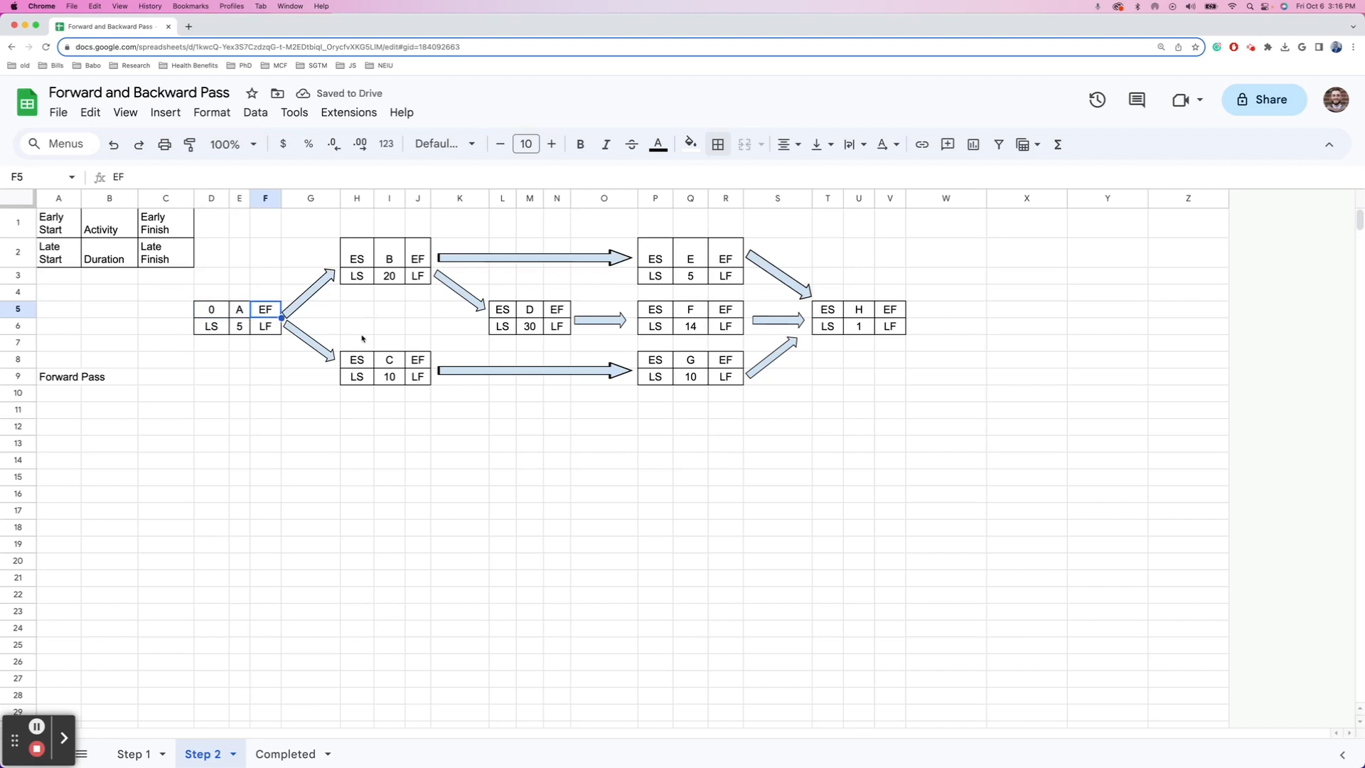
left_click(199, 312)
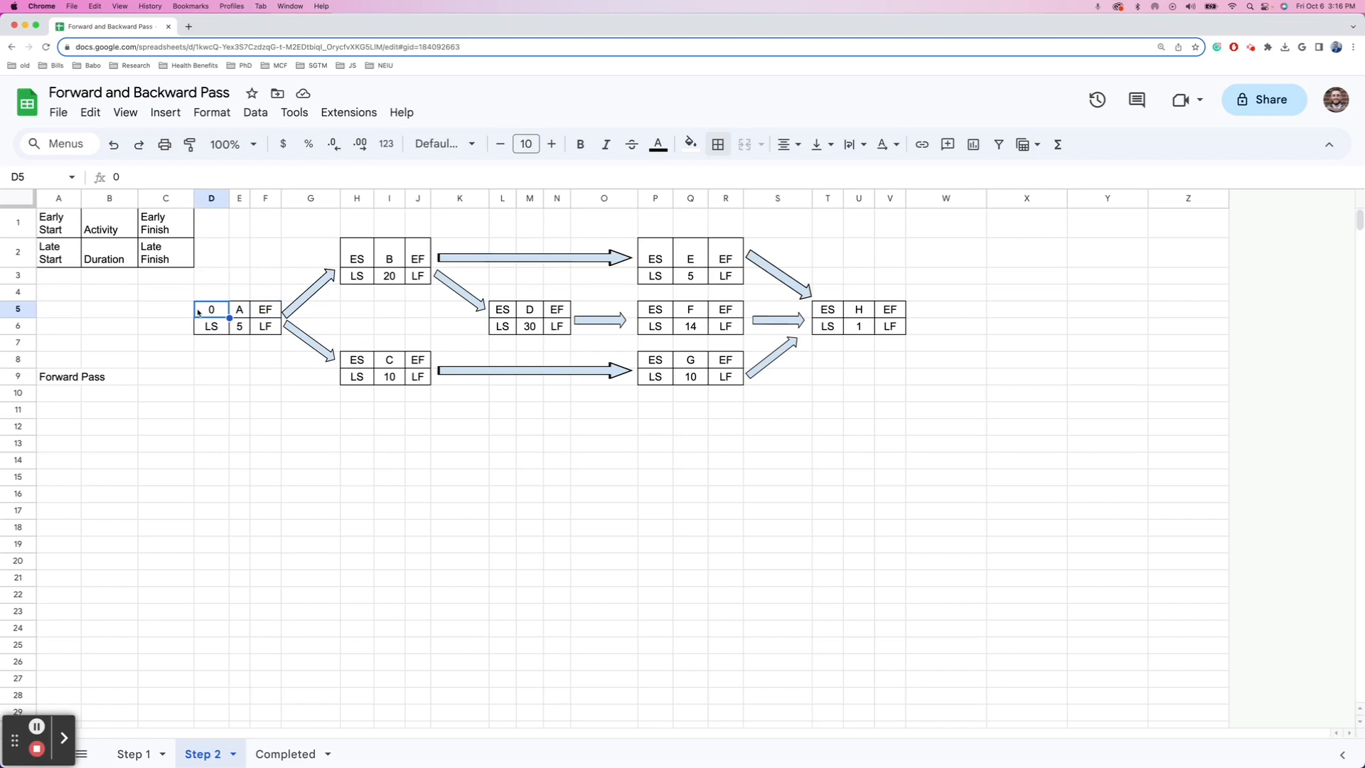
left_click(239, 325)
left_click(217, 314)
left_click(239, 324)
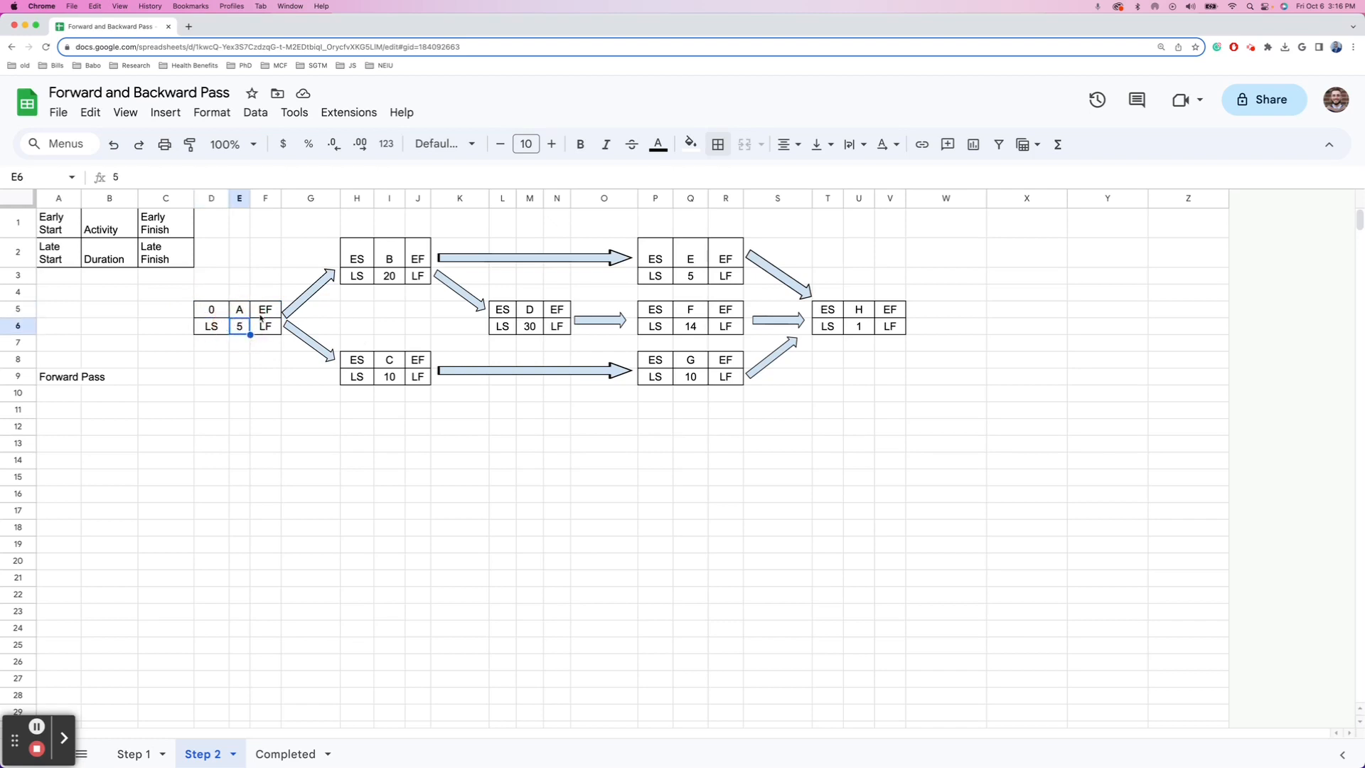
- Enter =D5+E6 in F5 so activity A's early finish shows 5
left_click(265, 310)
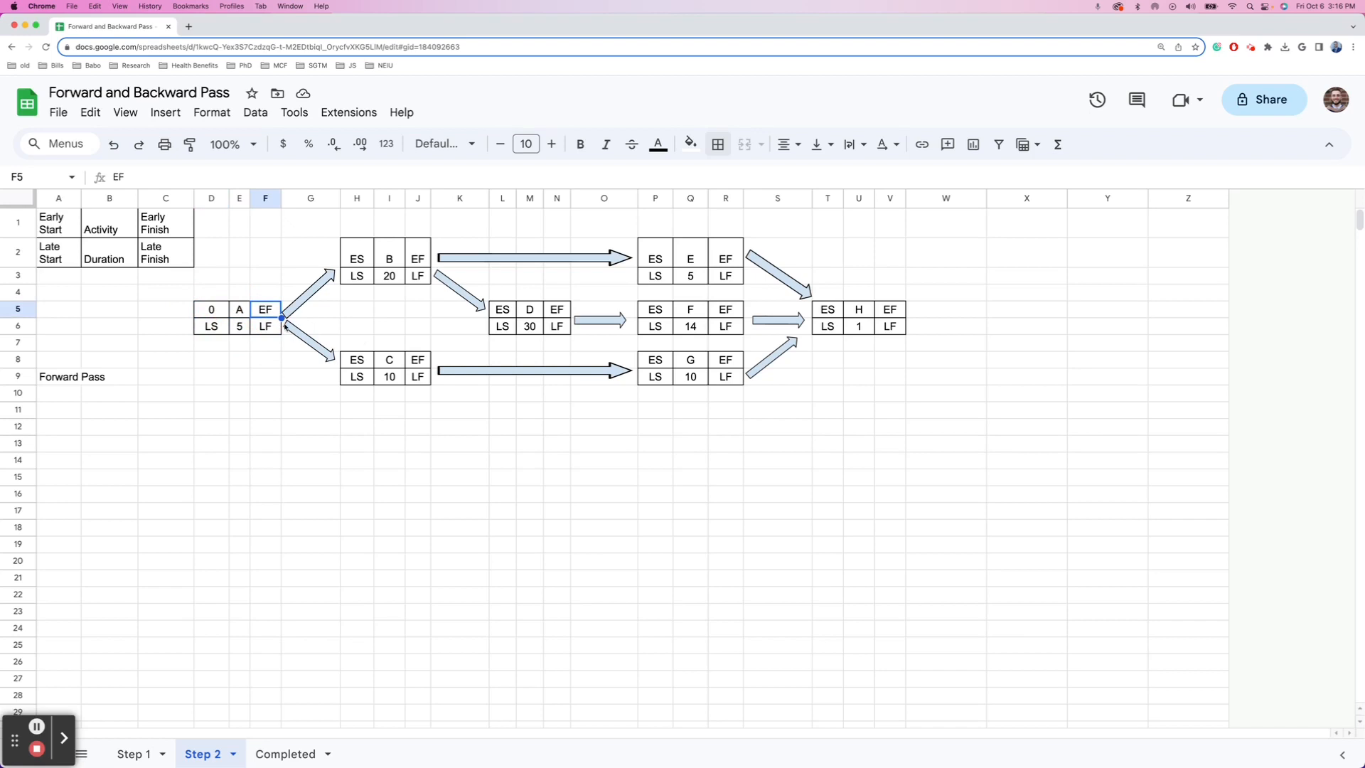
type("=")
key("Left")
key("Left")
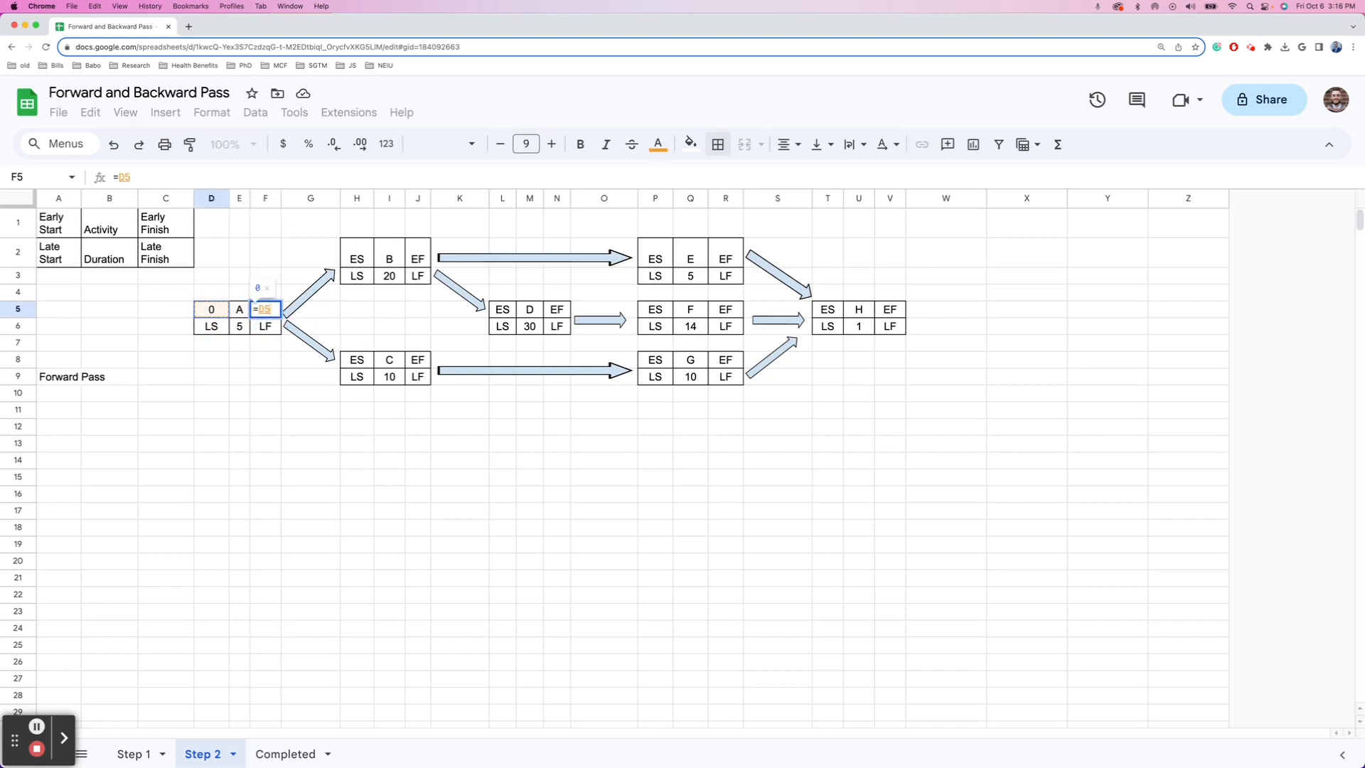
type("+")
key("Down")
key("Left")
key("Return")
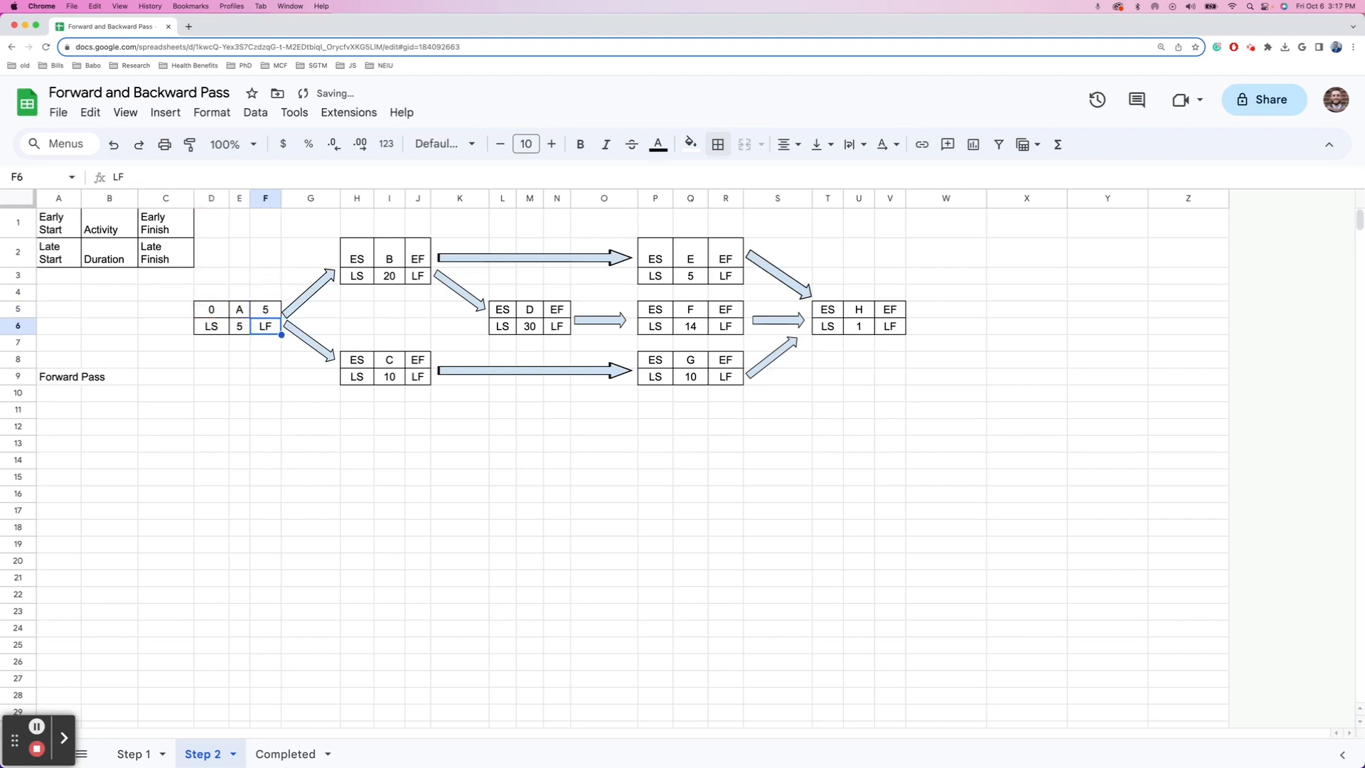
key("Up")
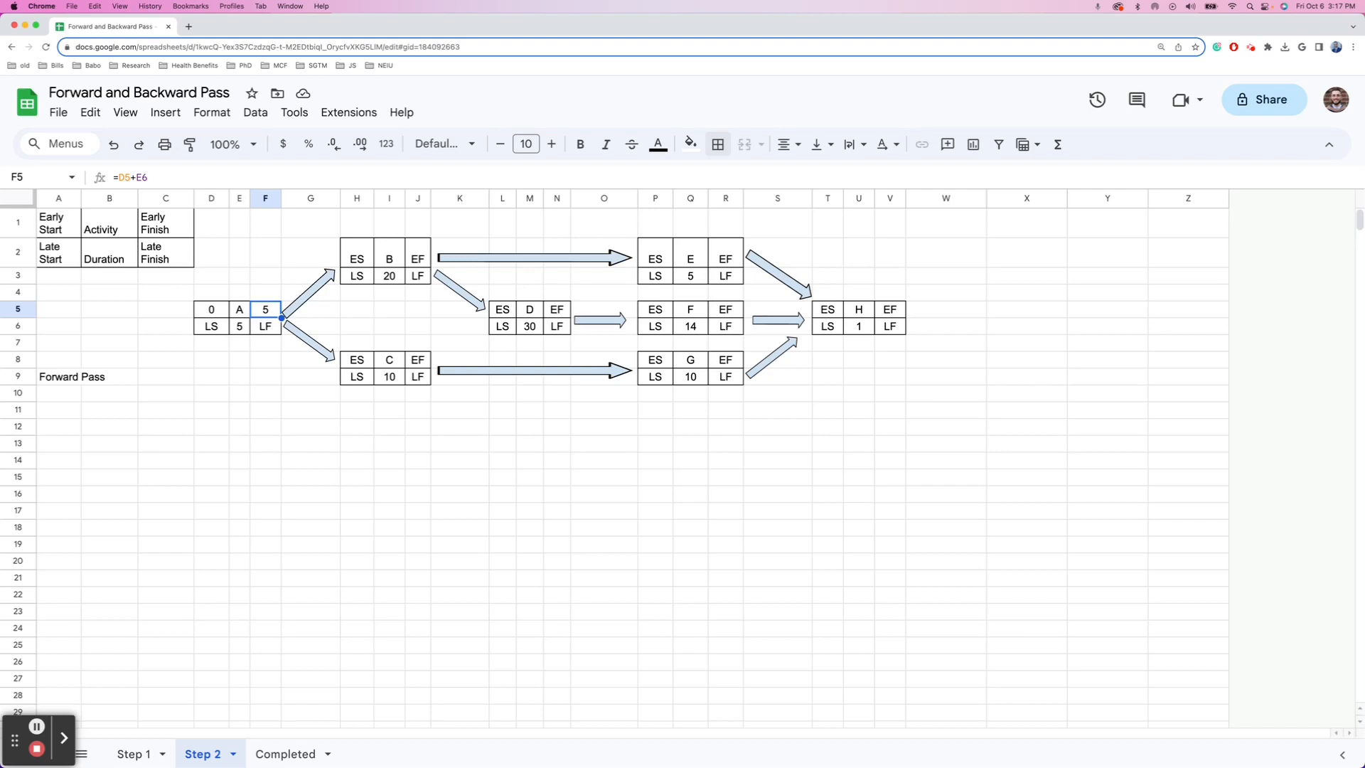
key("Right")
key("Right")
key("Up")
key("Up")
key("Up")
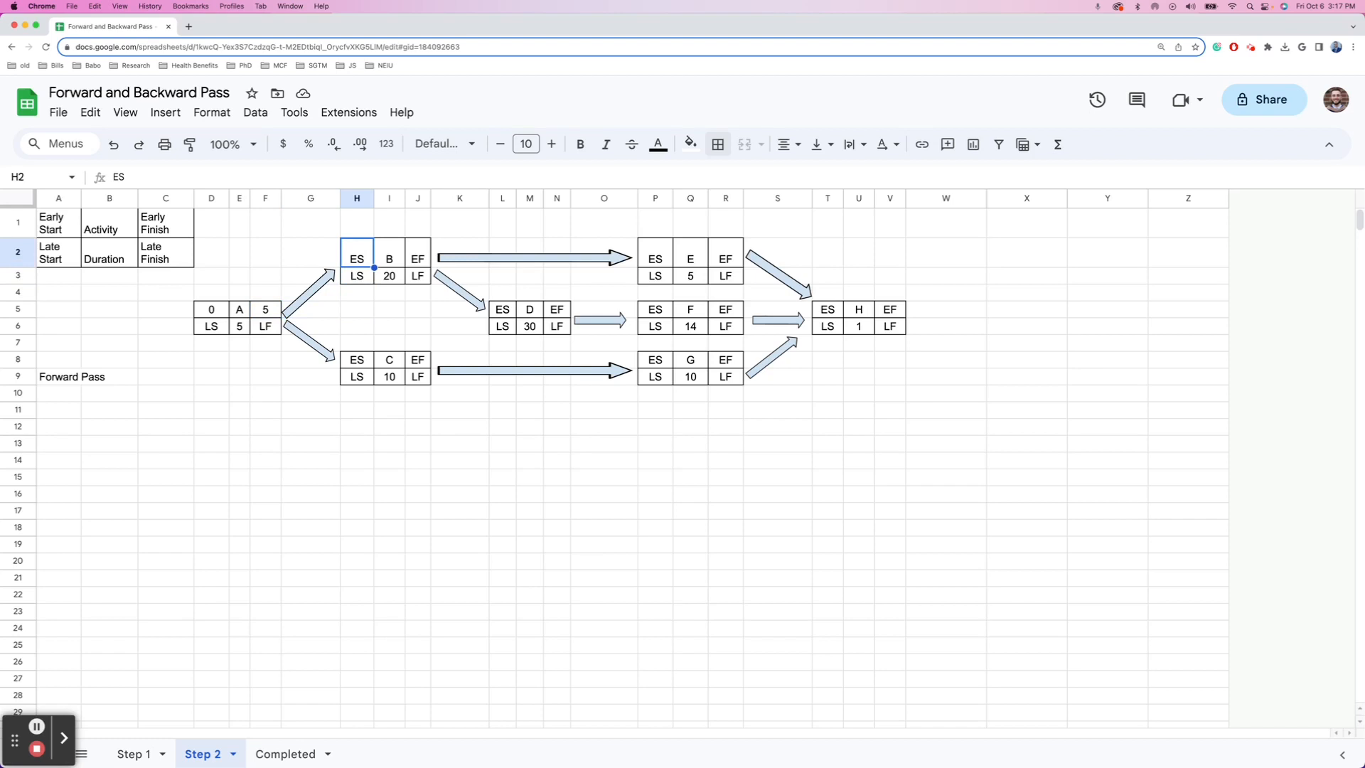
- Set activity B's early start in H2 to =F5, A's early finish of 5
type("=")
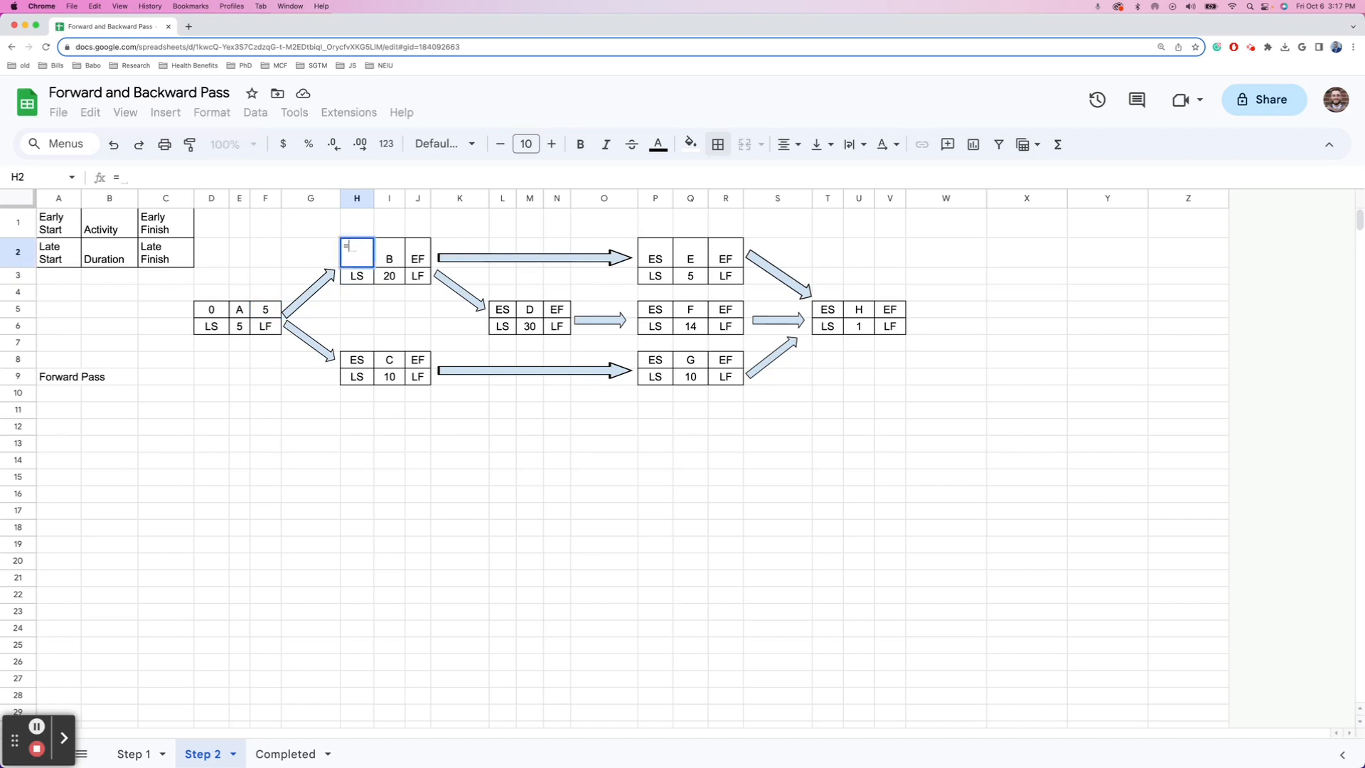
key("Down")
key("Left")
key("Left")
key("Down")
key("Left")
key("Down")
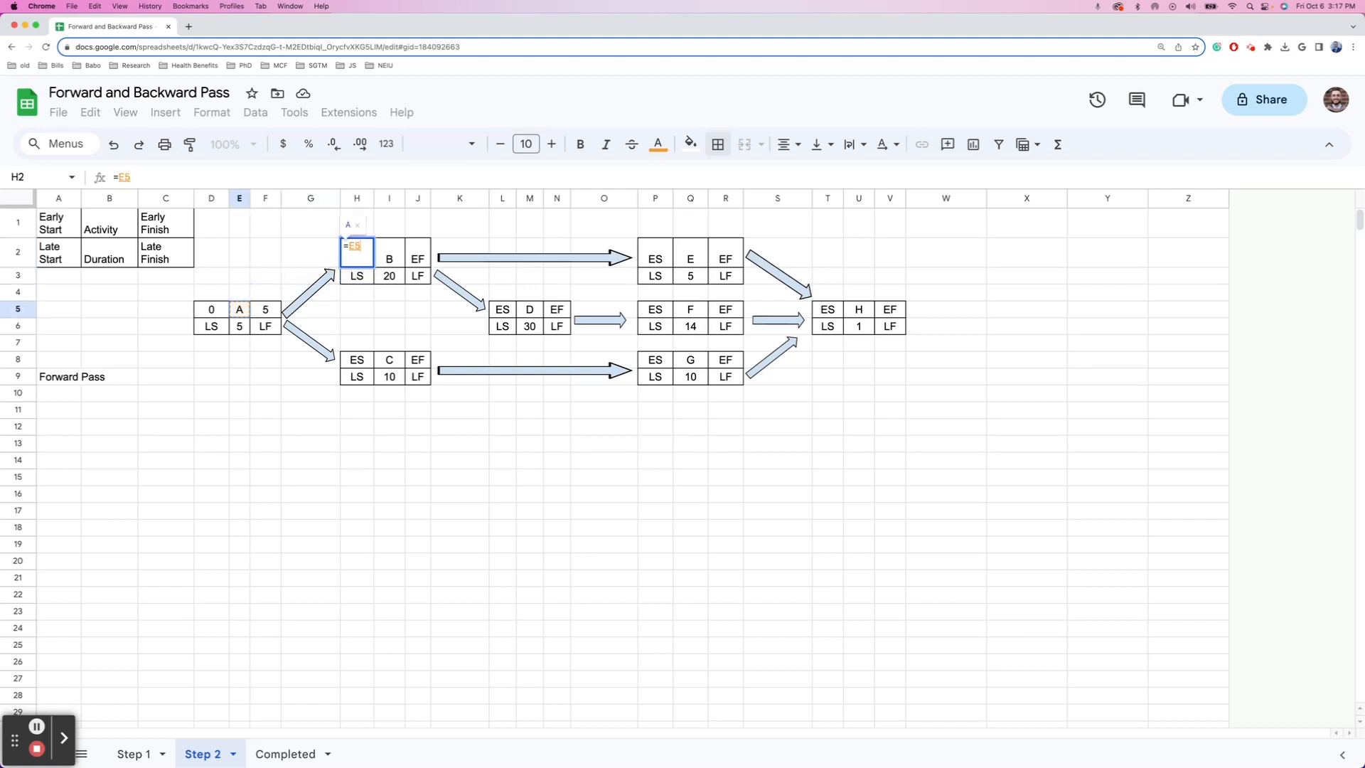
key("Right")
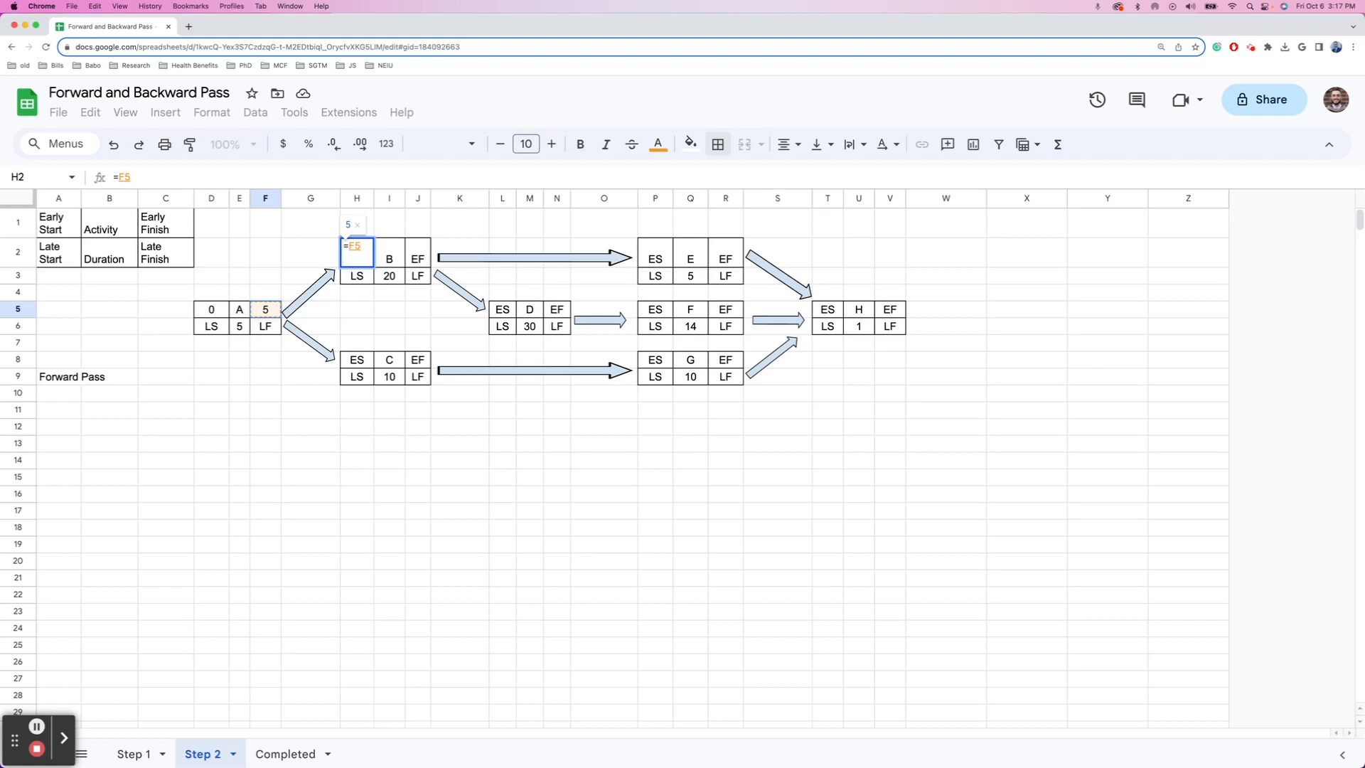
key("Return")
key("Up")
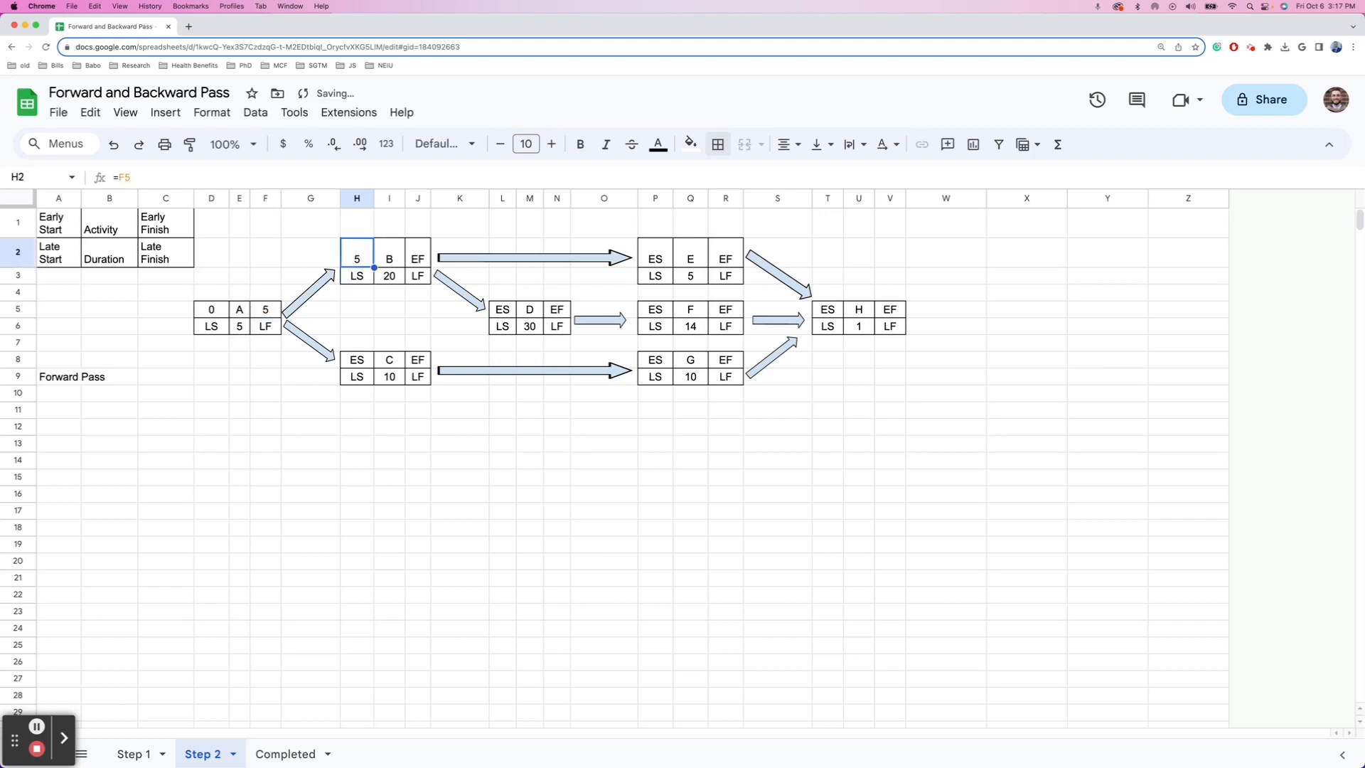
key("Right")
key("Right")
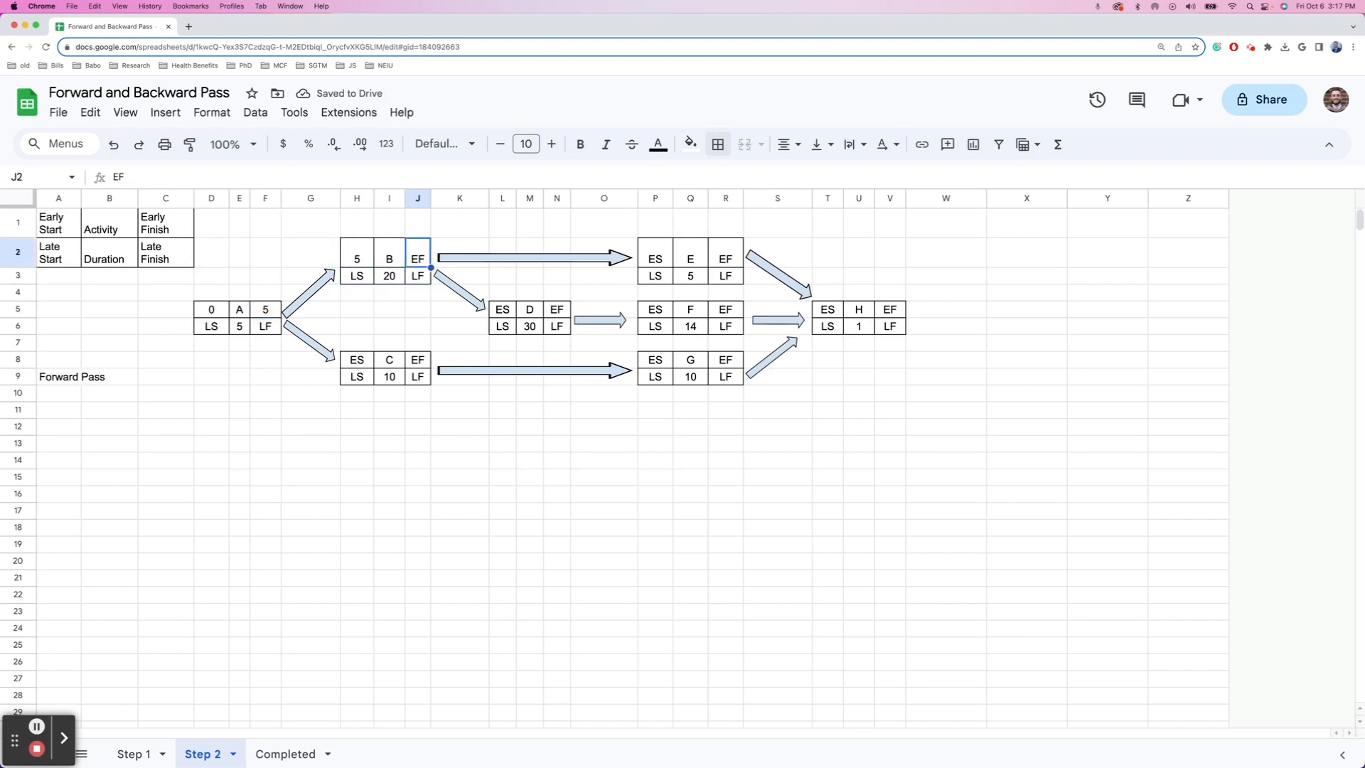
- Give activity B an early finish of =H2+I3, showing 25
type("=")
key("Left")
key("Left")
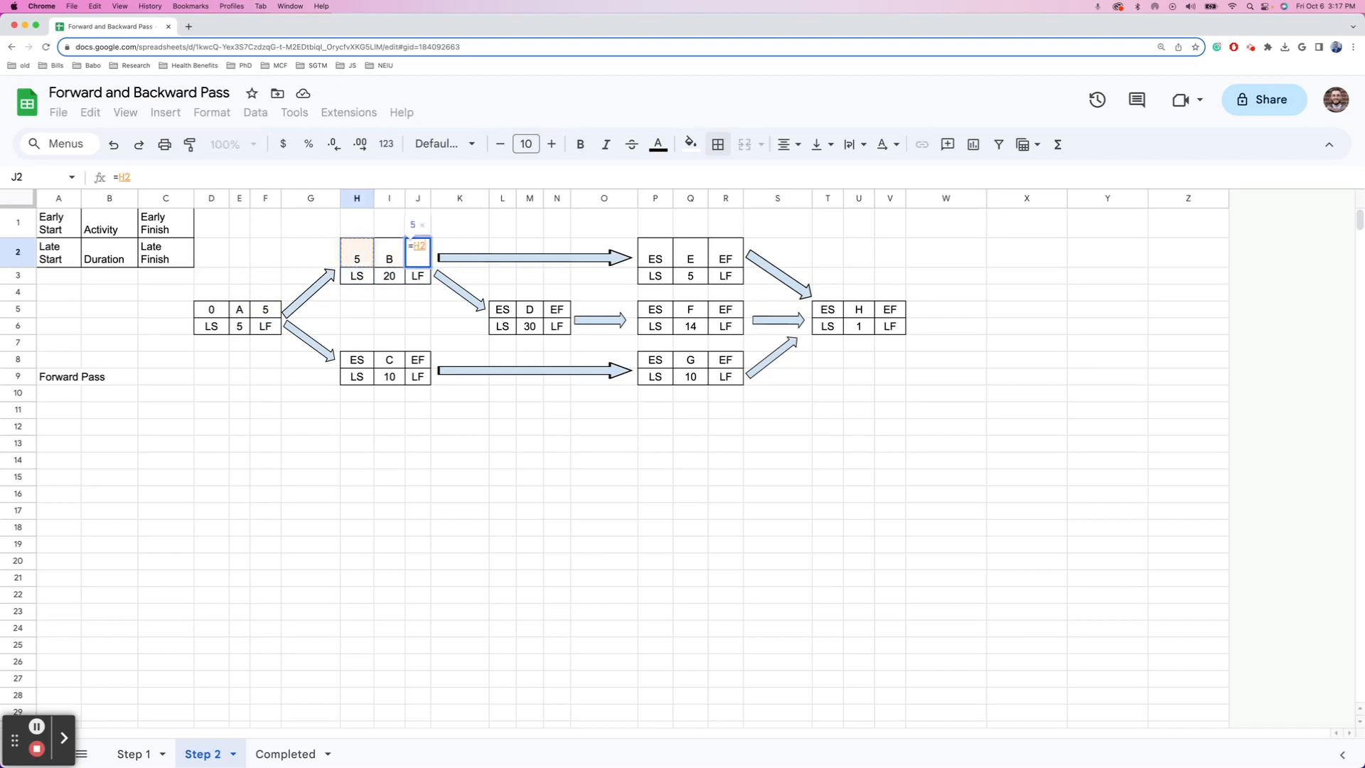
type("+")
key("Down")
key("Left")
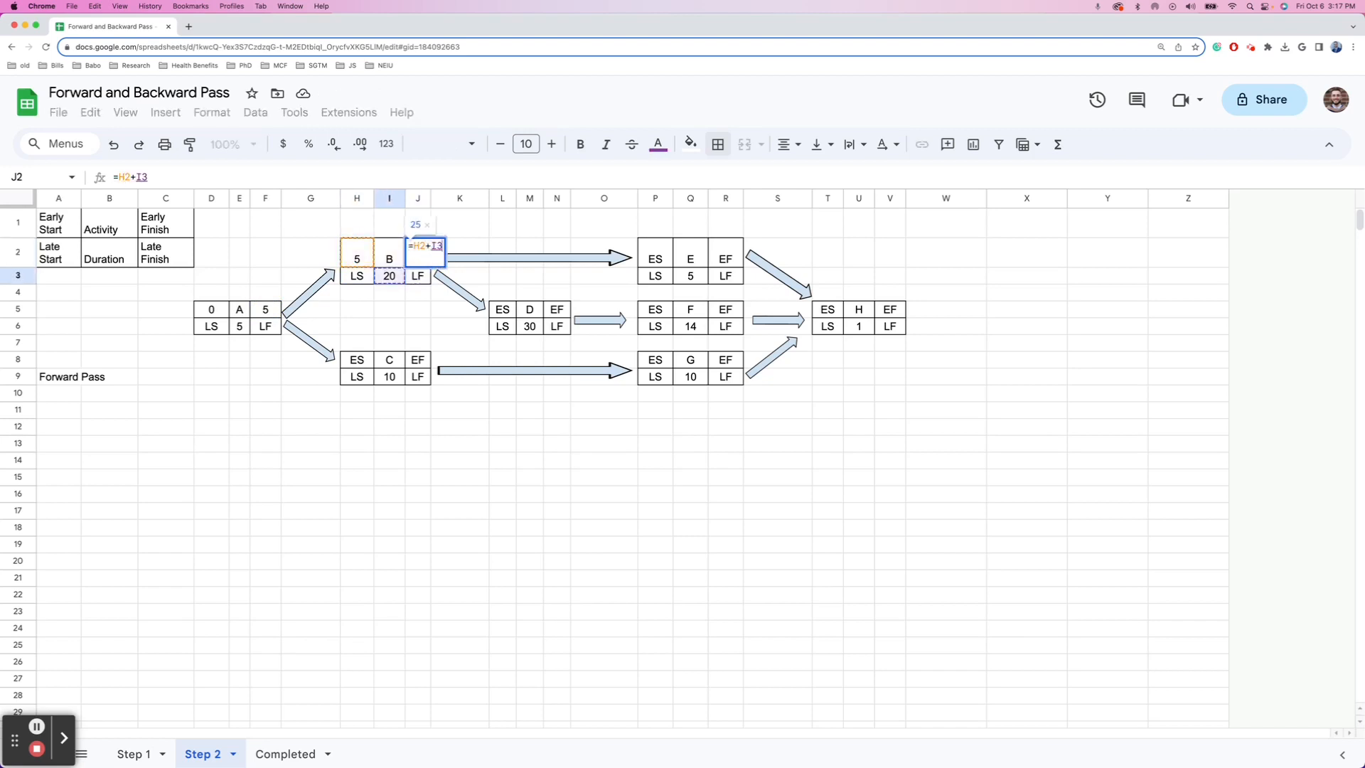
key("Return")
key("Up")
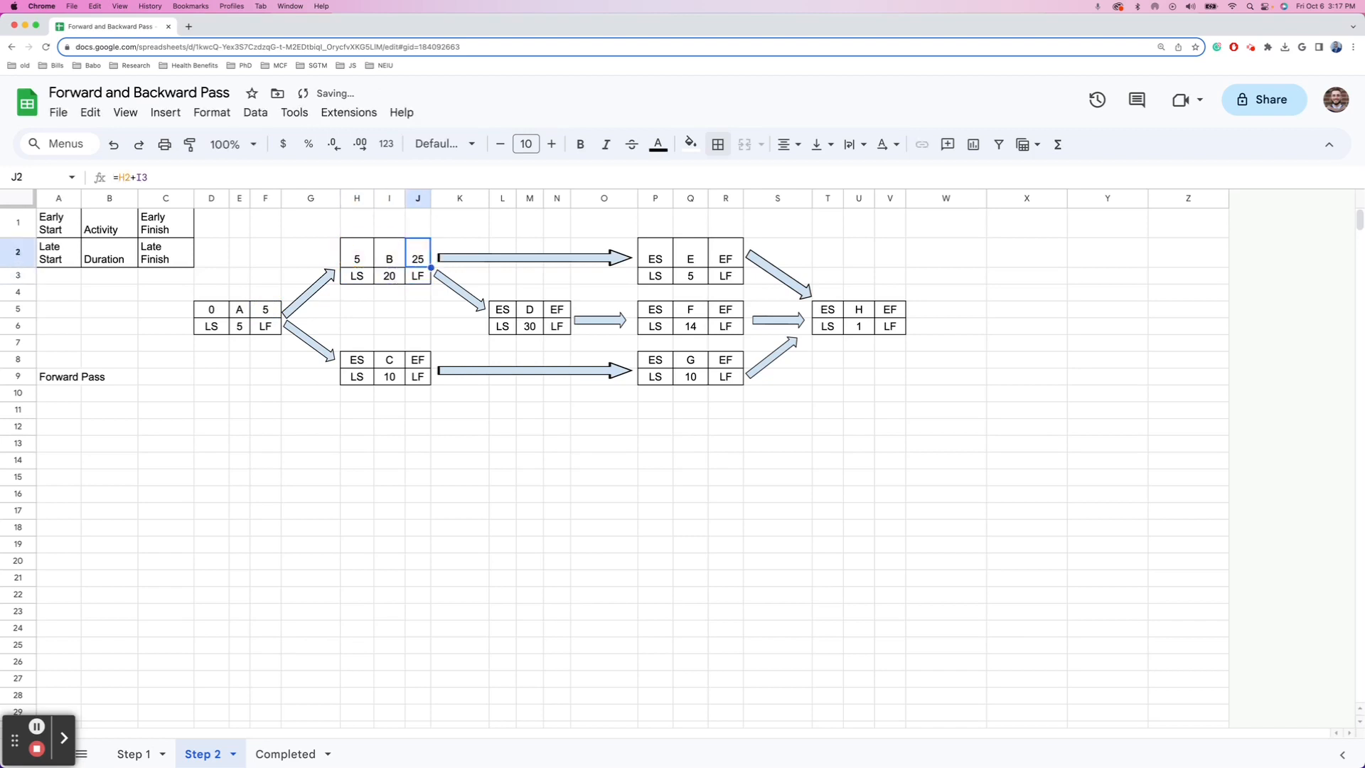
- Set activity C's early start in H8 to =F5, giving 5
key("Down")
key("Down")
key("Down")
key("Down")
key("Down")
key("Down")
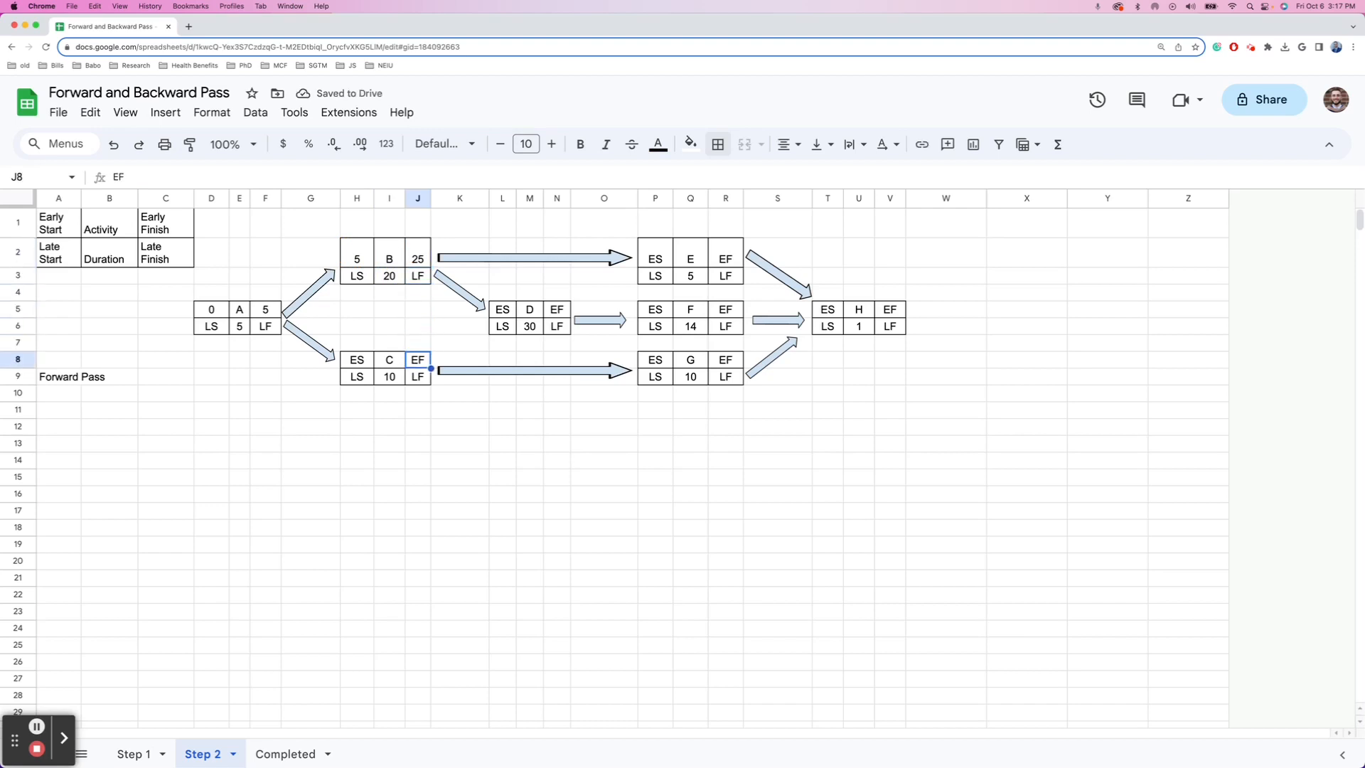
key("Left")
key("Left")
type("=")
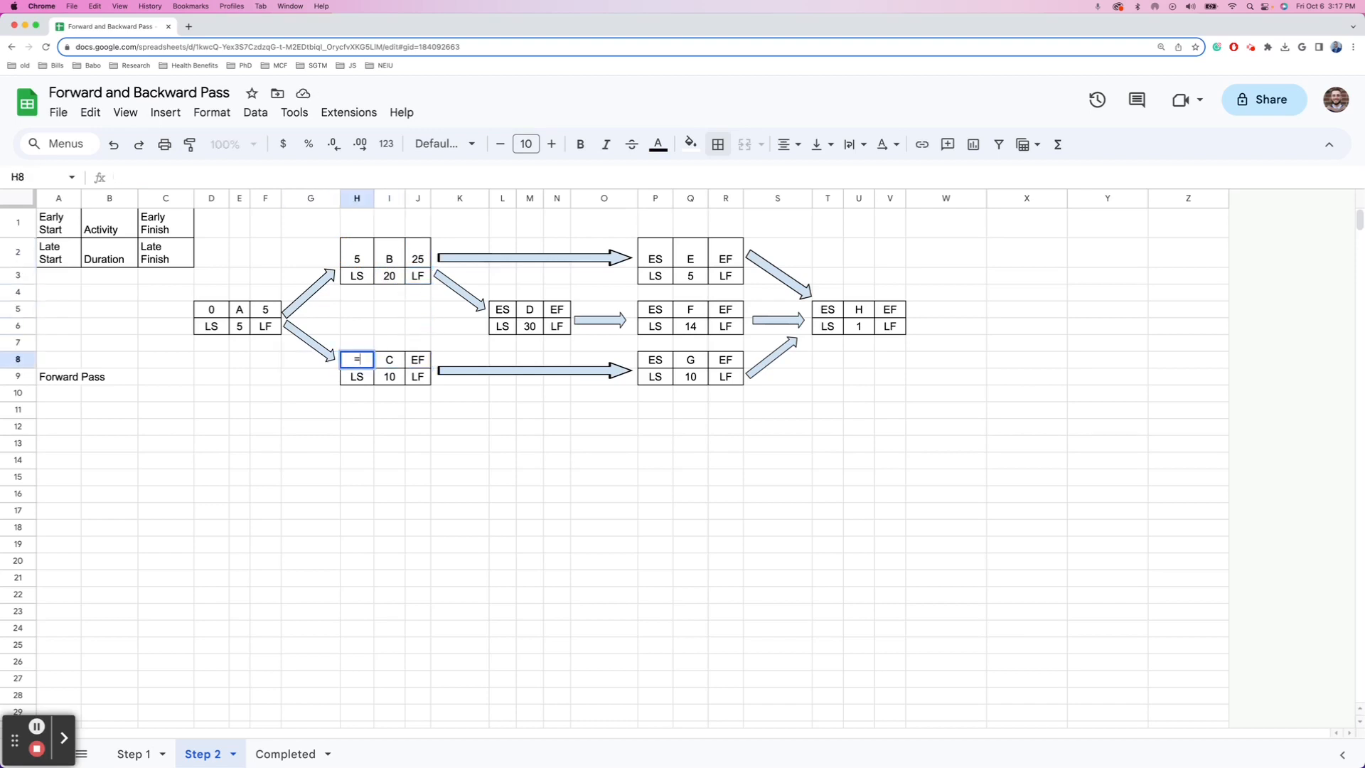
key("Up")
key("Up")
key("Up")
key("Left")
key("Left")
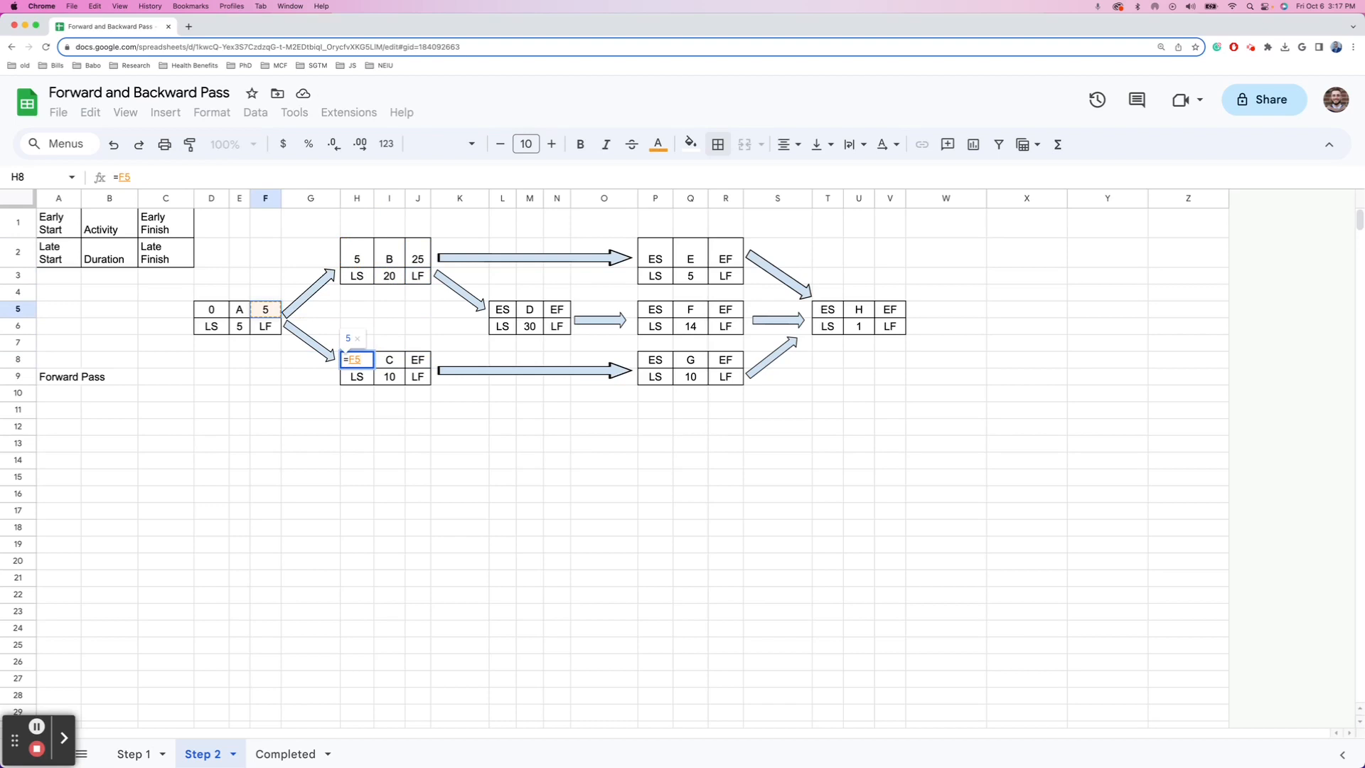
key("Return")
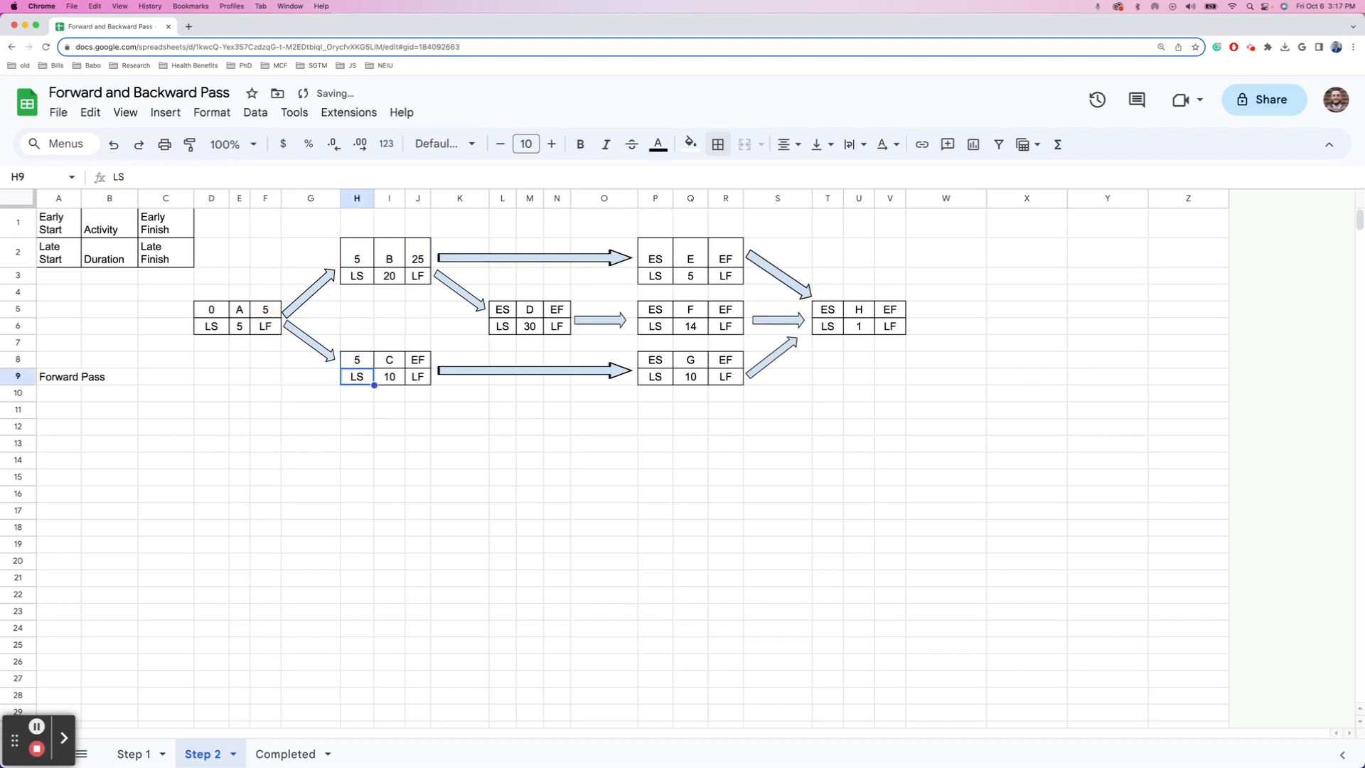
- Give activity C an early finish of =H8+I9, showing 15
key("Right")
key("Right")
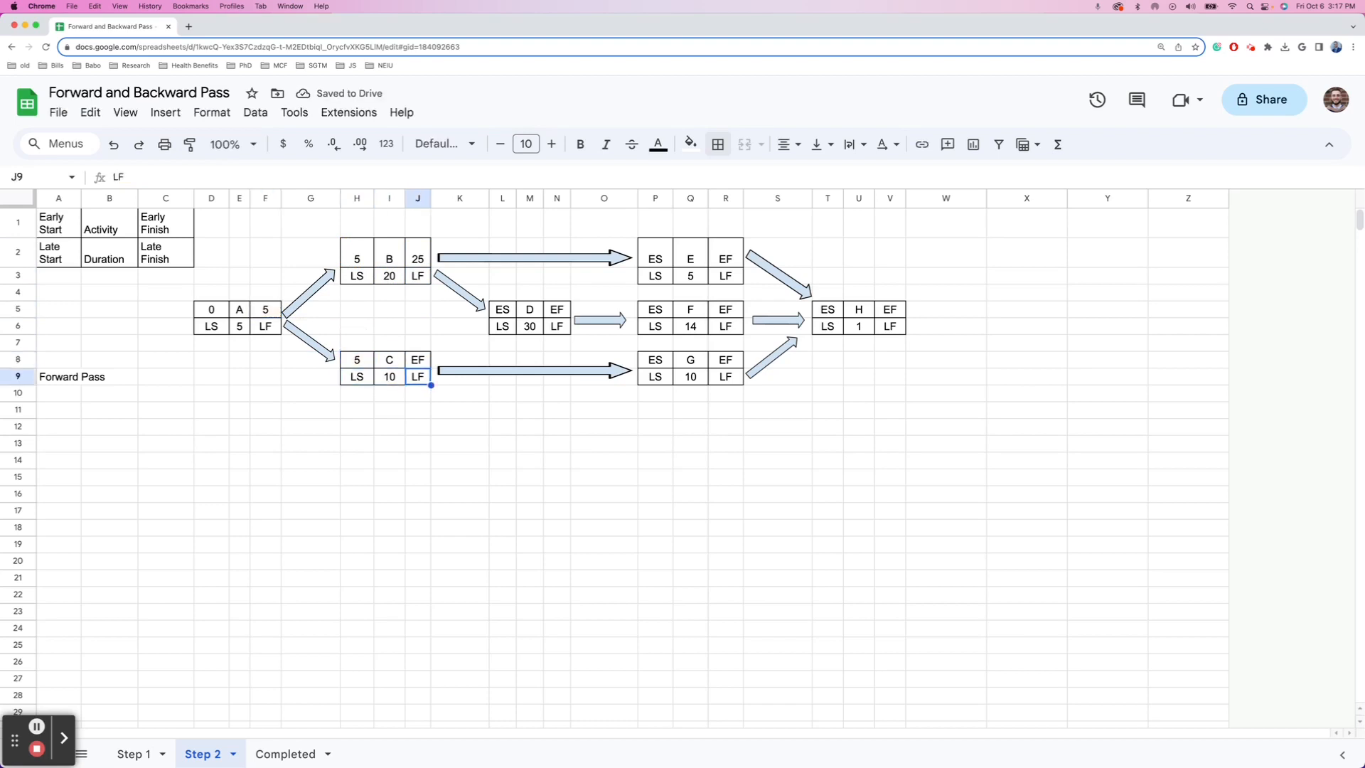
key("Up")
type("=")
key("Left")
key("Left")
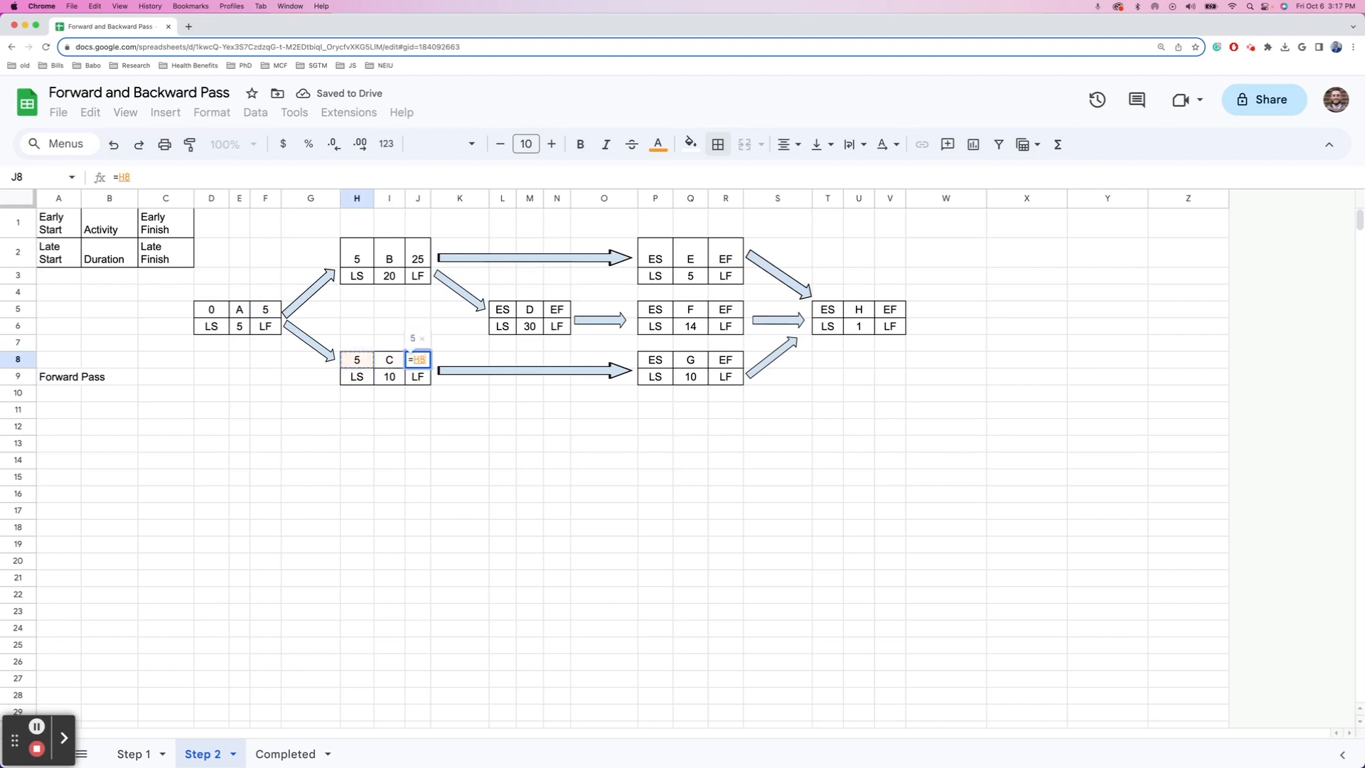
type("+")
key("Left")
key("Down")
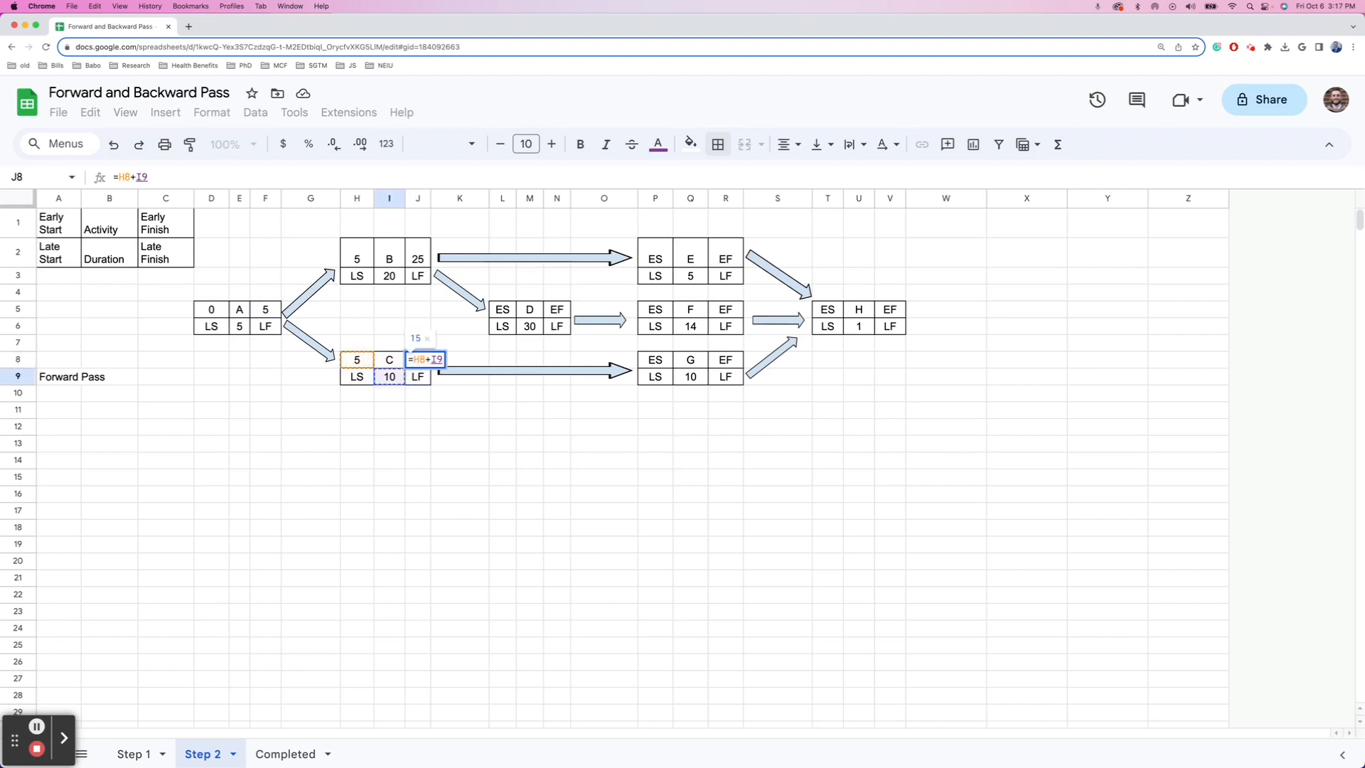
key("Return")
key("Up")
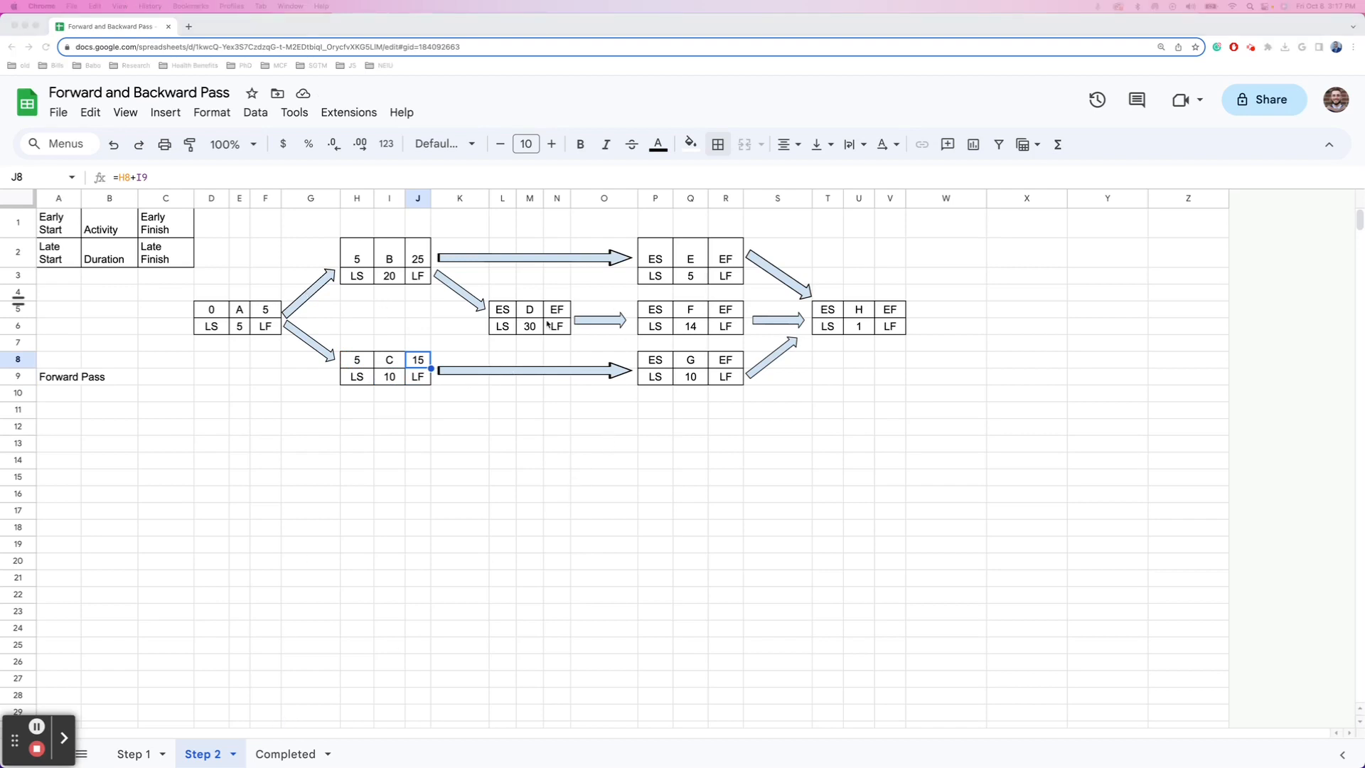
- Open the A-to-B arrow drawing for editing
left_click(395, 376)
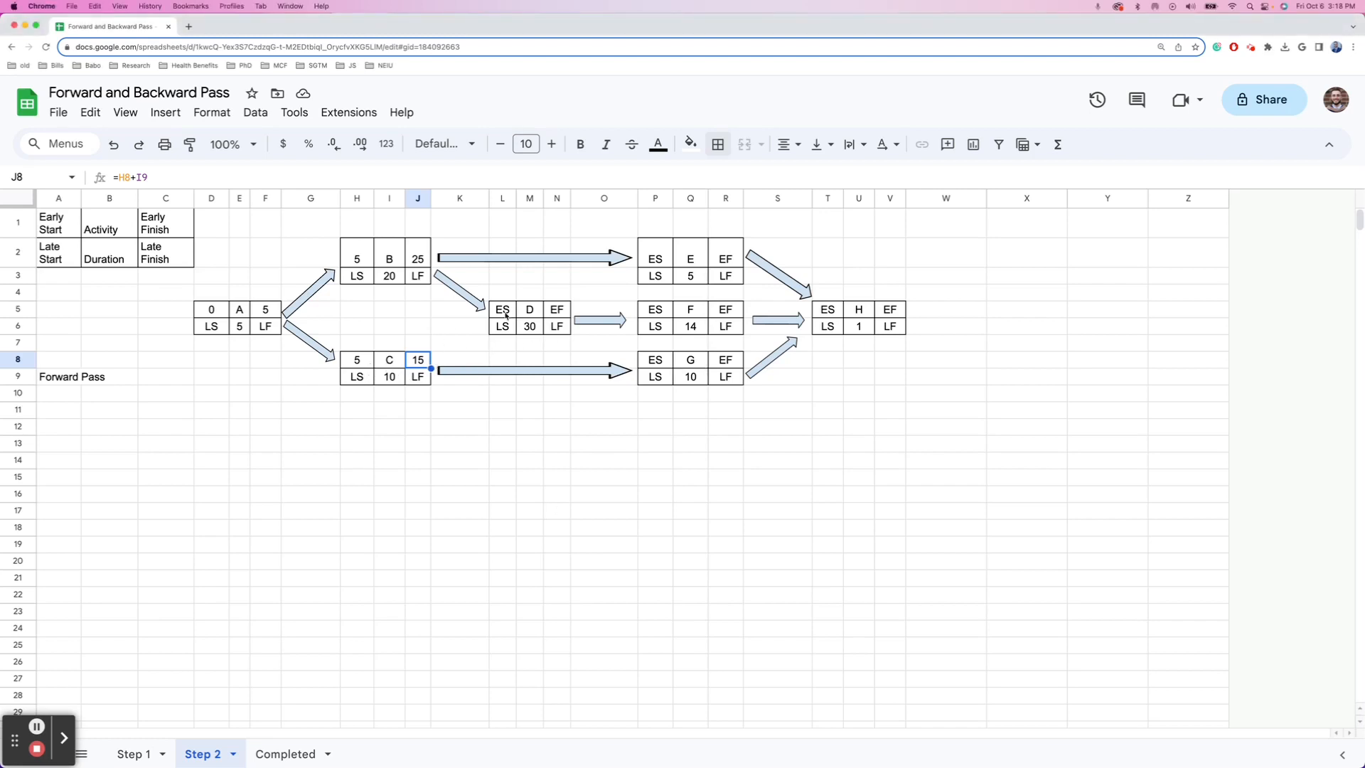
left_click(307, 311)
double_click(305, 308)
- Copy the arrow shape and insert it onto the sheet as a new drawing
left_click(559, 304)
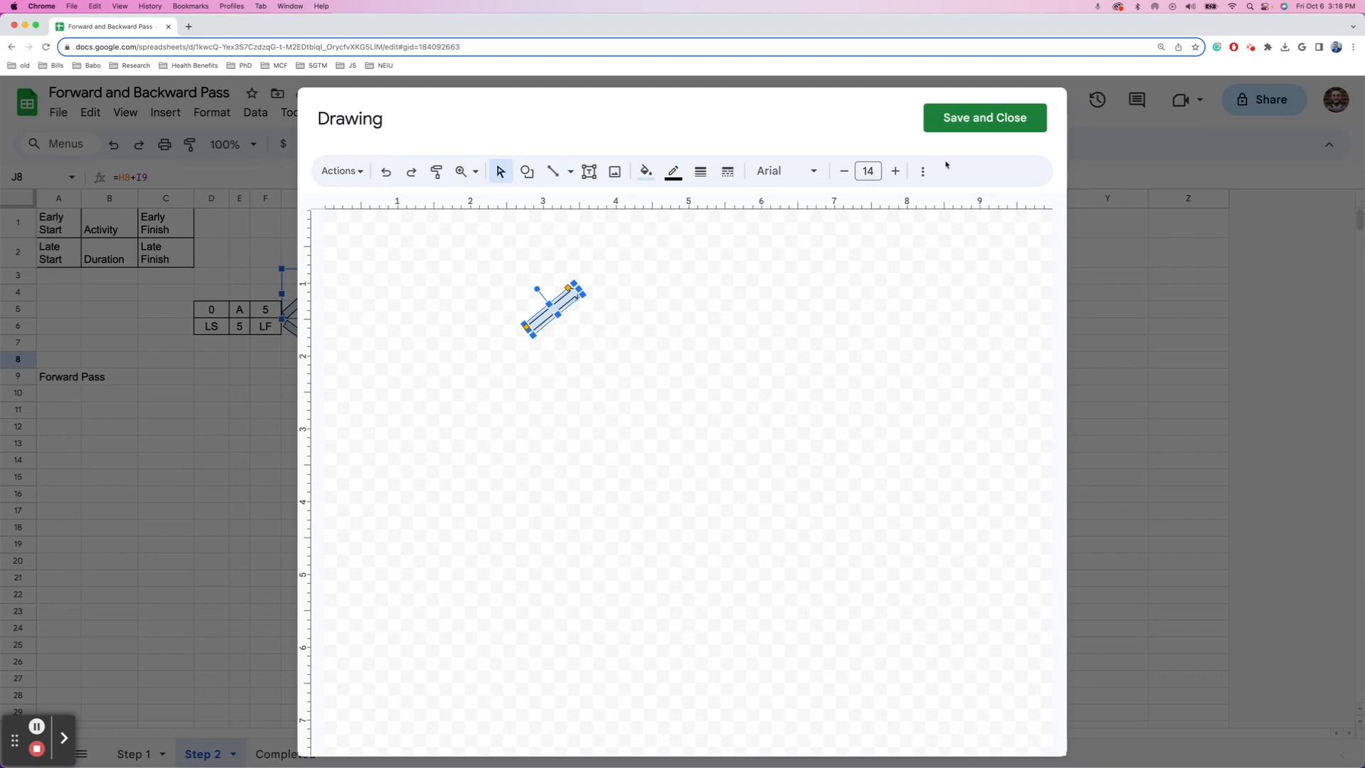
left_click(960, 122)
left_click(168, 113)
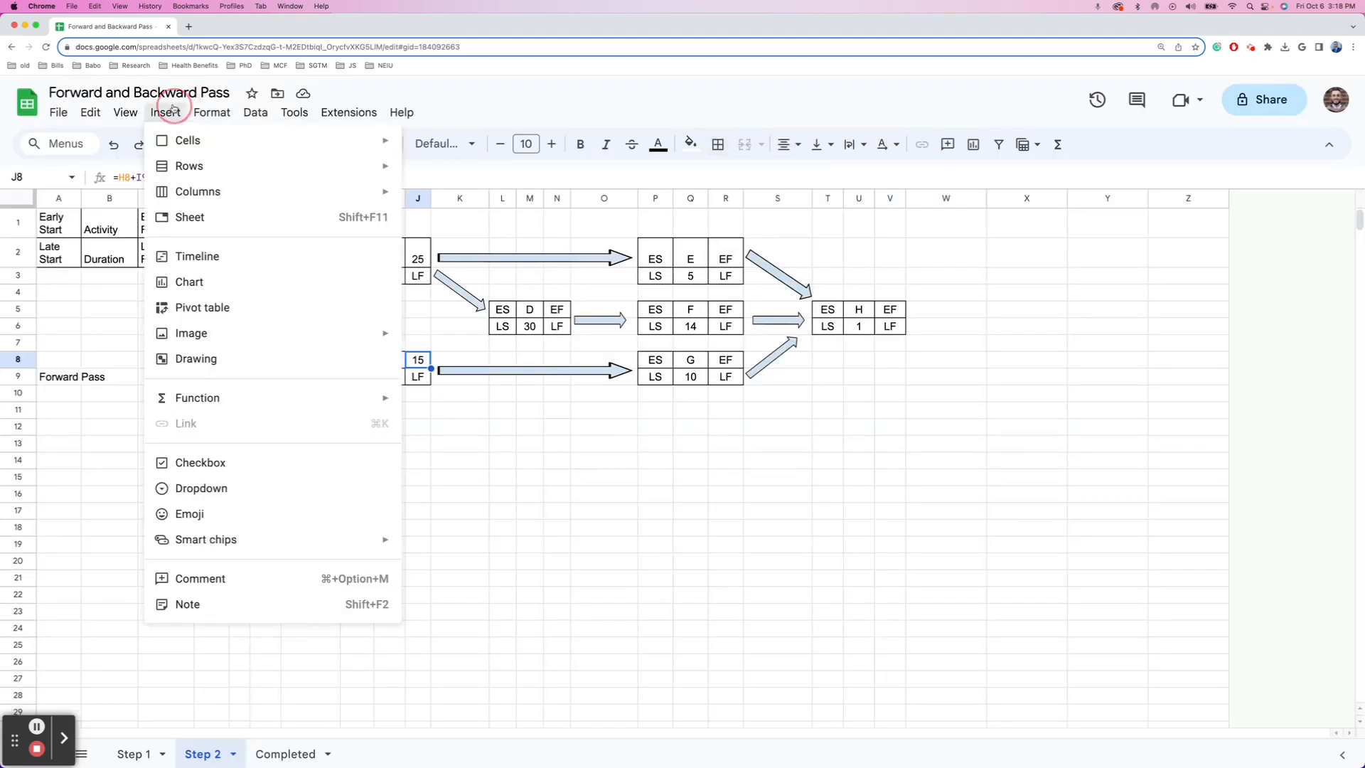
left_click(215, 361)
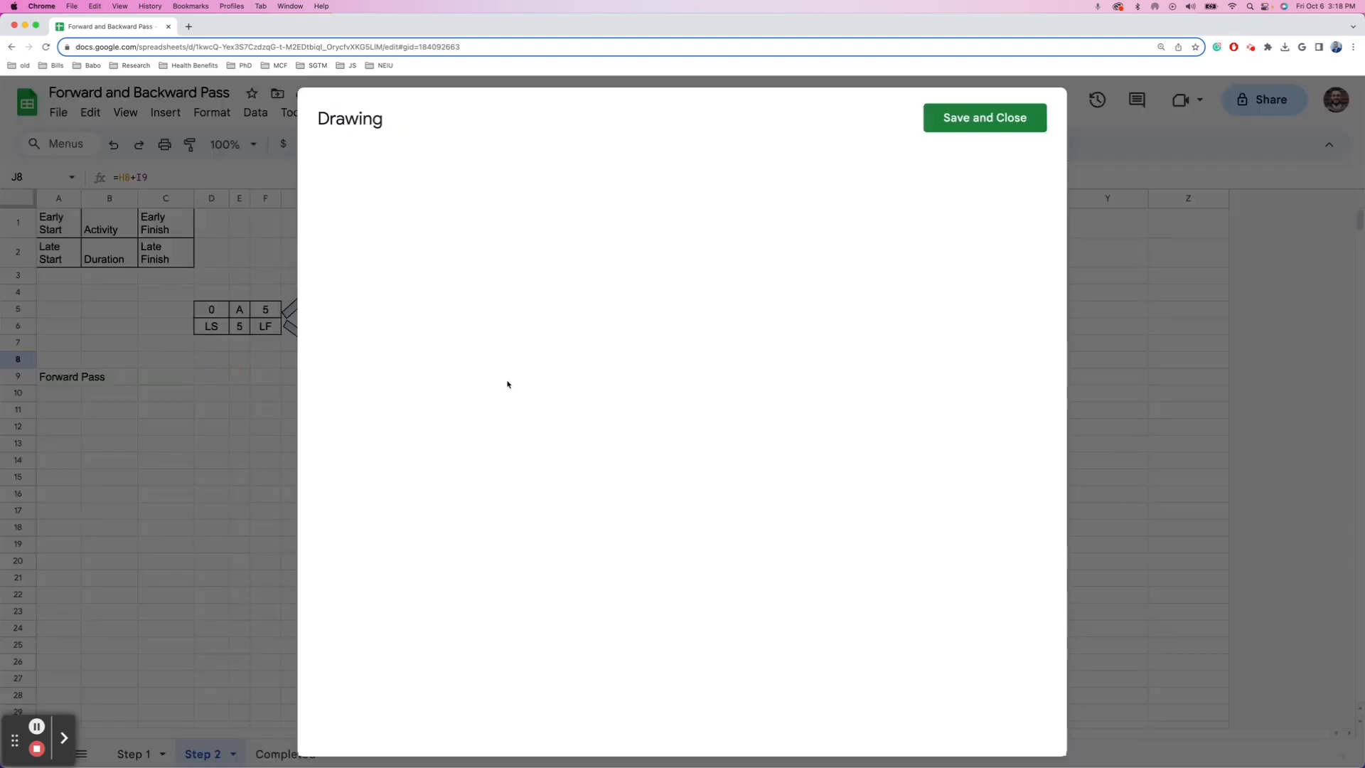
key("cmd+v")
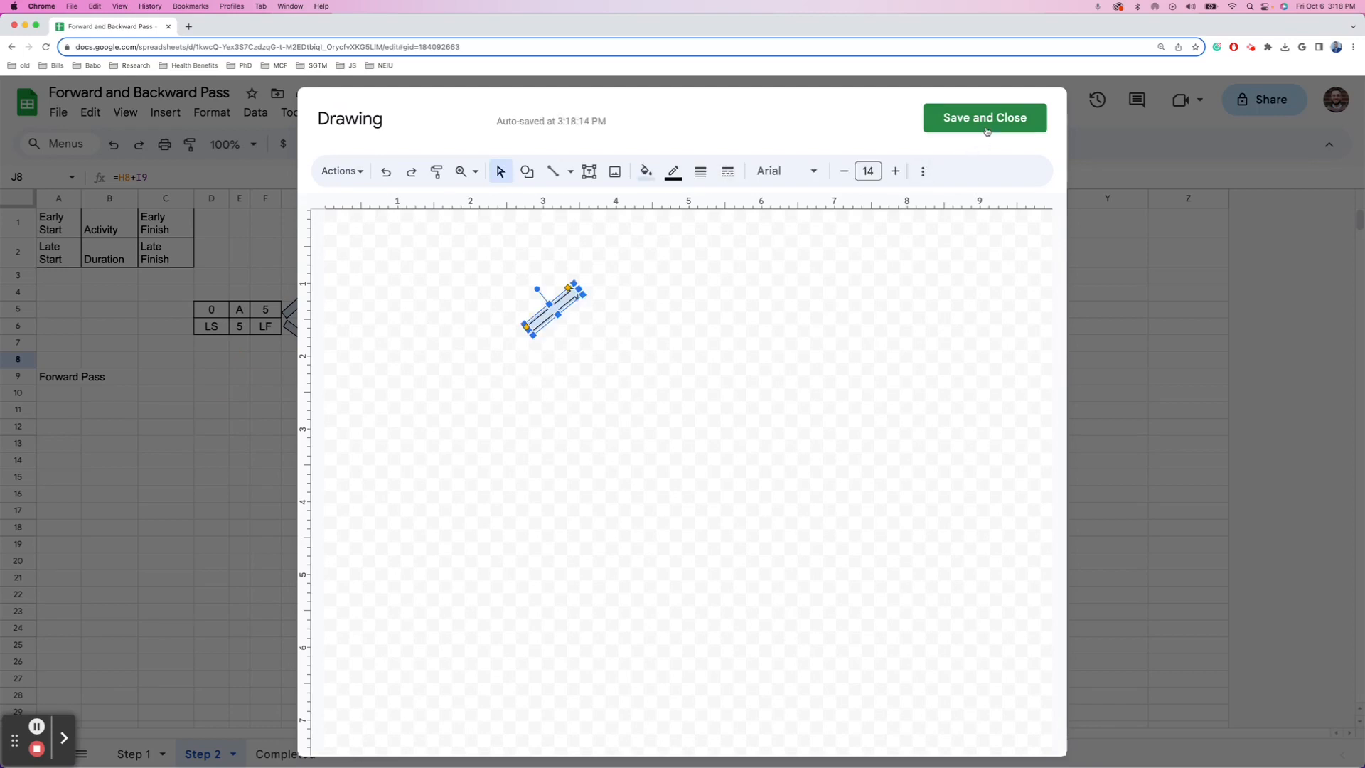
left_click(981, 119)
- Position the new arrow diagonally between activity C's and D's boxes without overlap
mouse_move(455, 394)
left_mouse_down()
mouse_move(478, 314)
mouse_move(472, 326)
left_mouse_up()
right_click(469, 331)
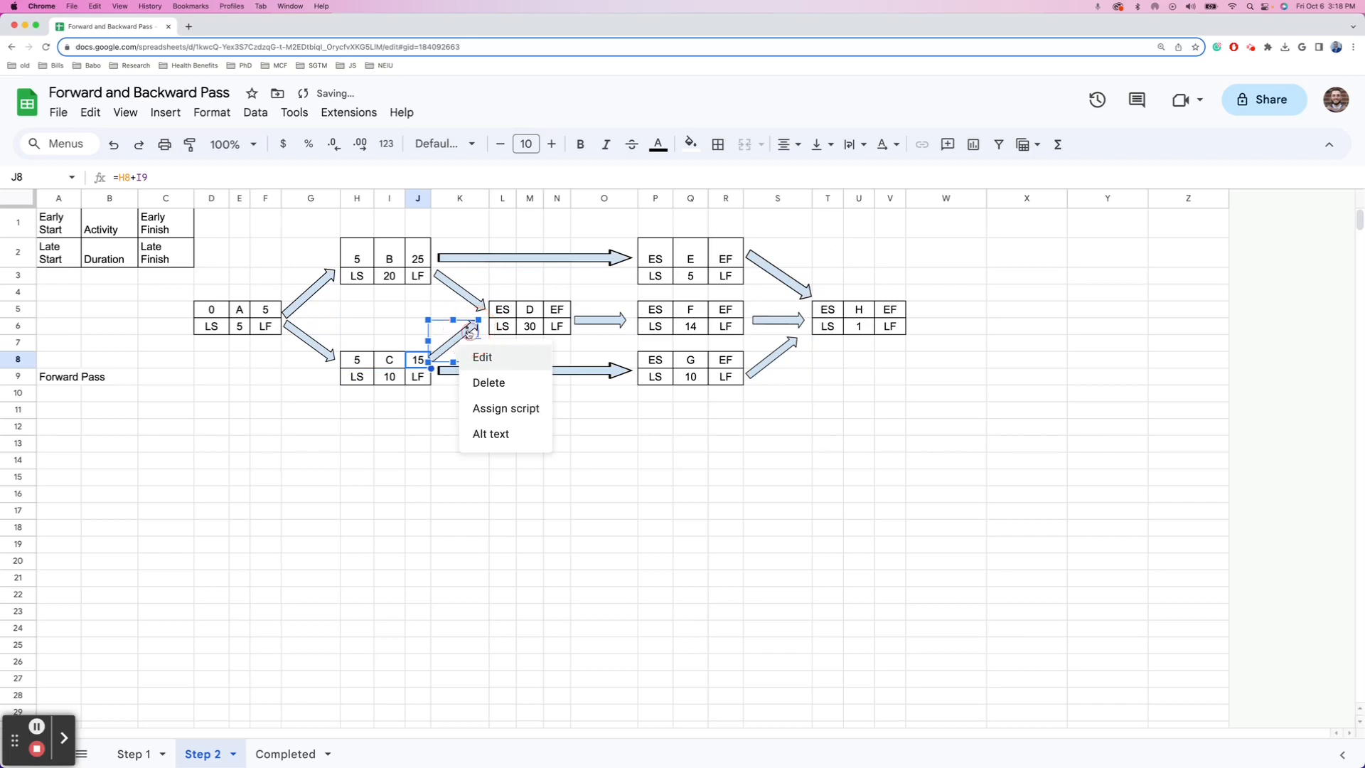
left_click(469, 333)
left_click(467, 333)
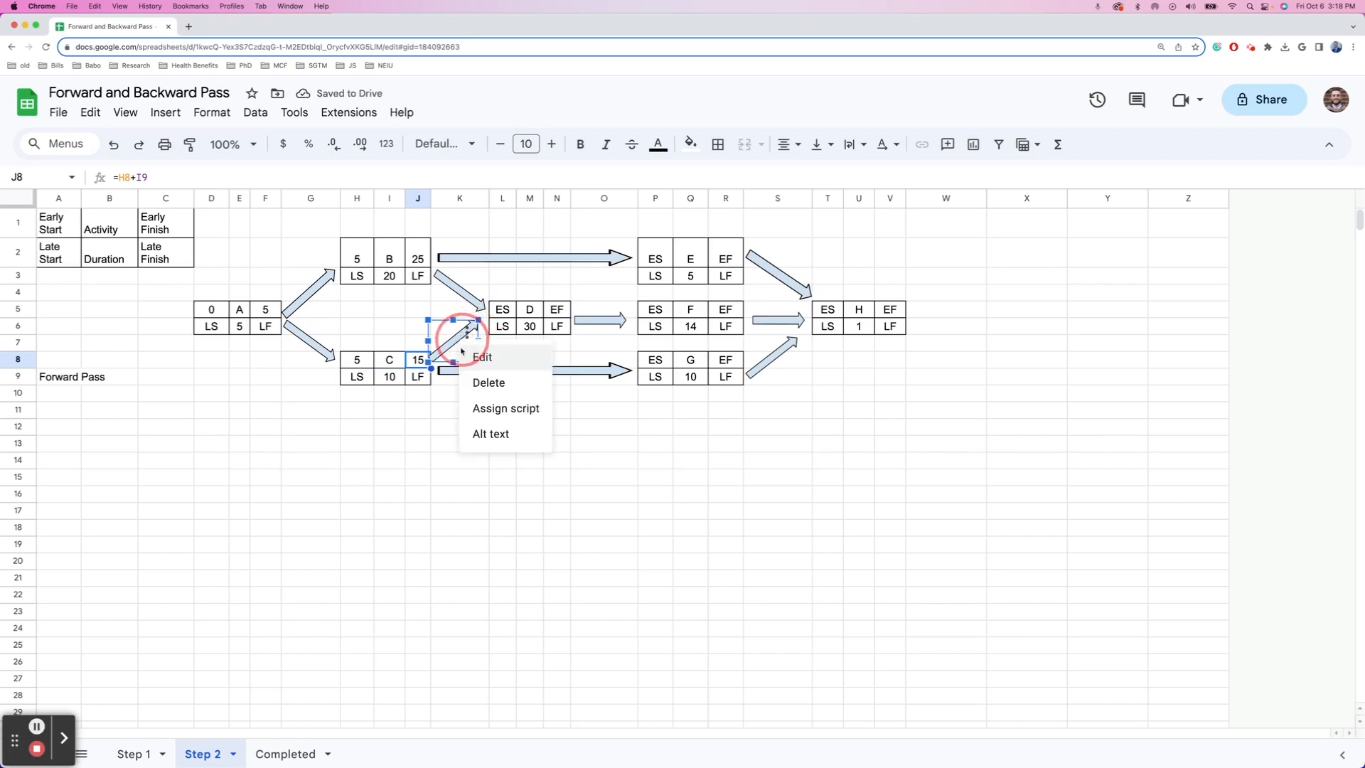
left_click(445, 460)
left_click(458, 341)
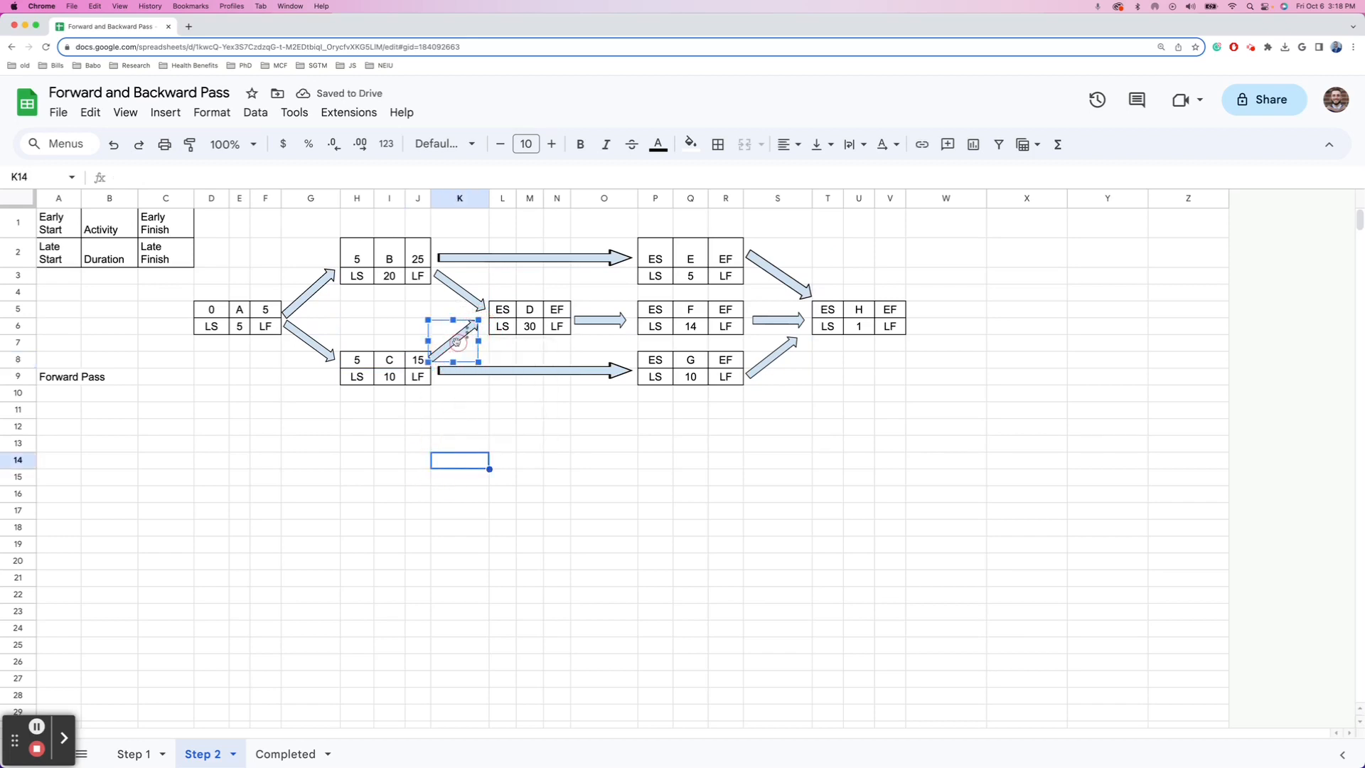
left_click_drag(458, 343, 461, 343)
left_click(513, 444)
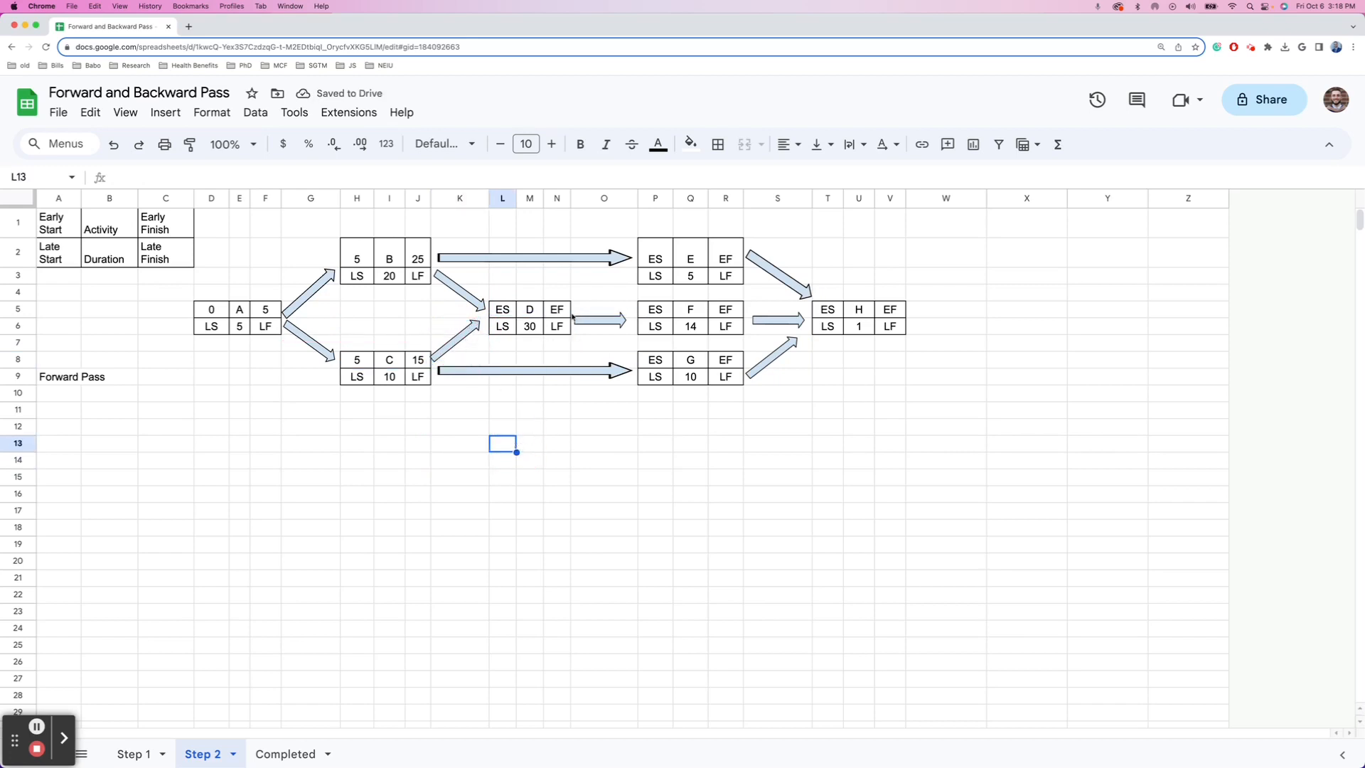
- Enter =MAX(J2,J8) in L5 so D's early start shows 25
left_click(506, 328)
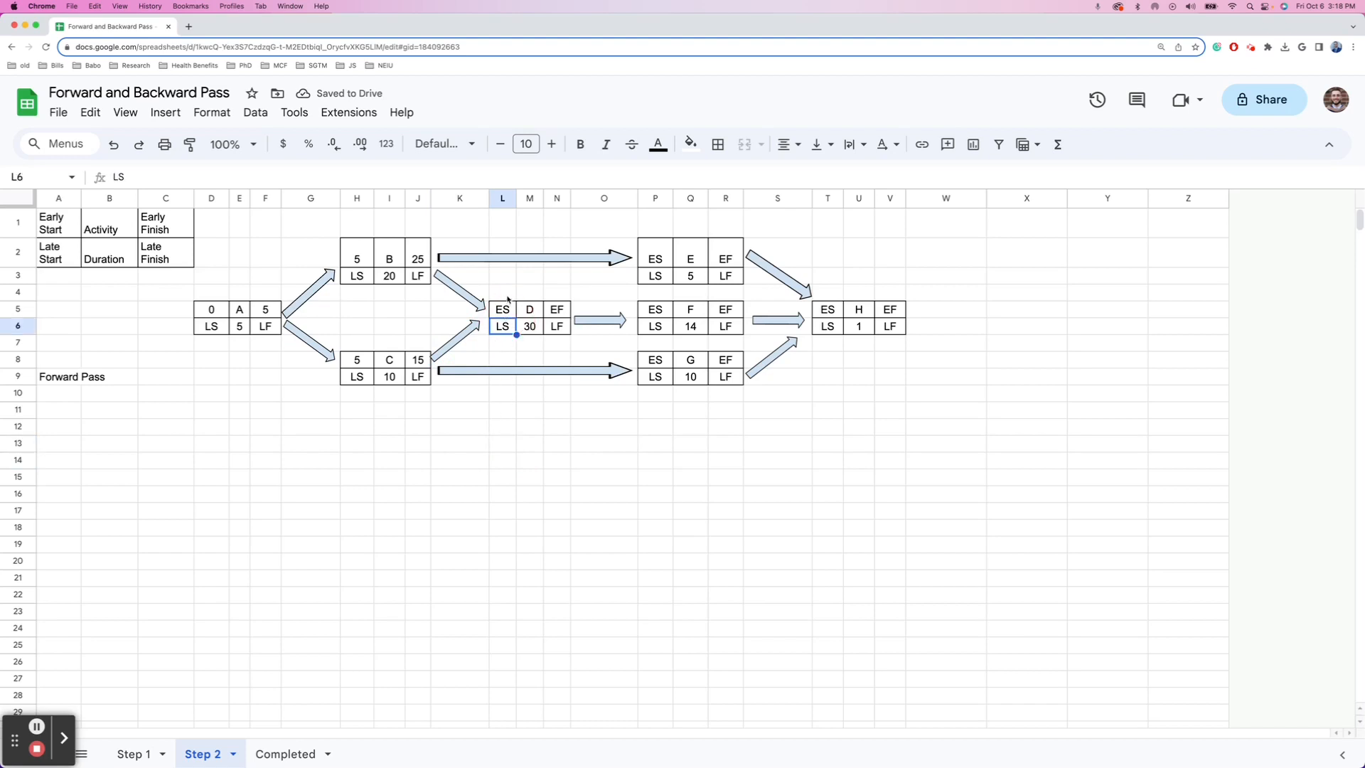
left_click(509, 309)
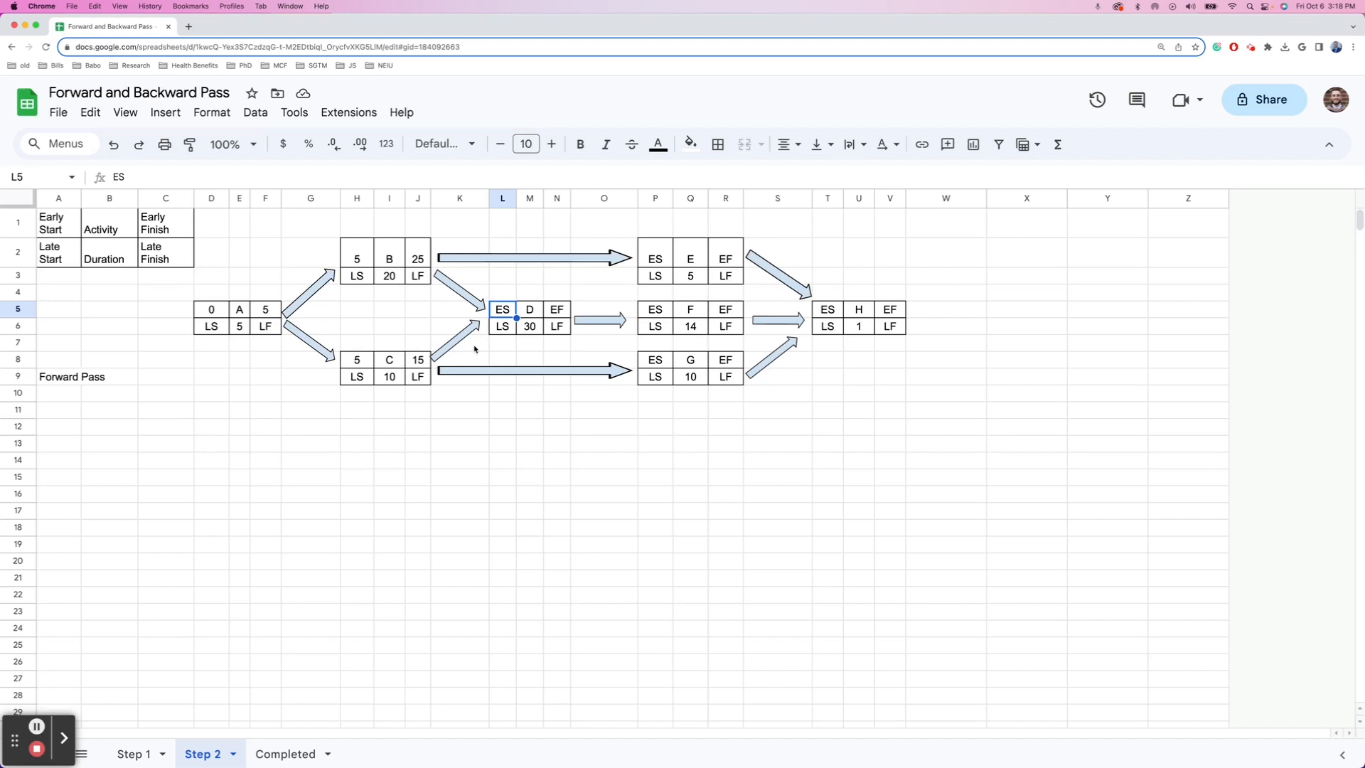
type("=")
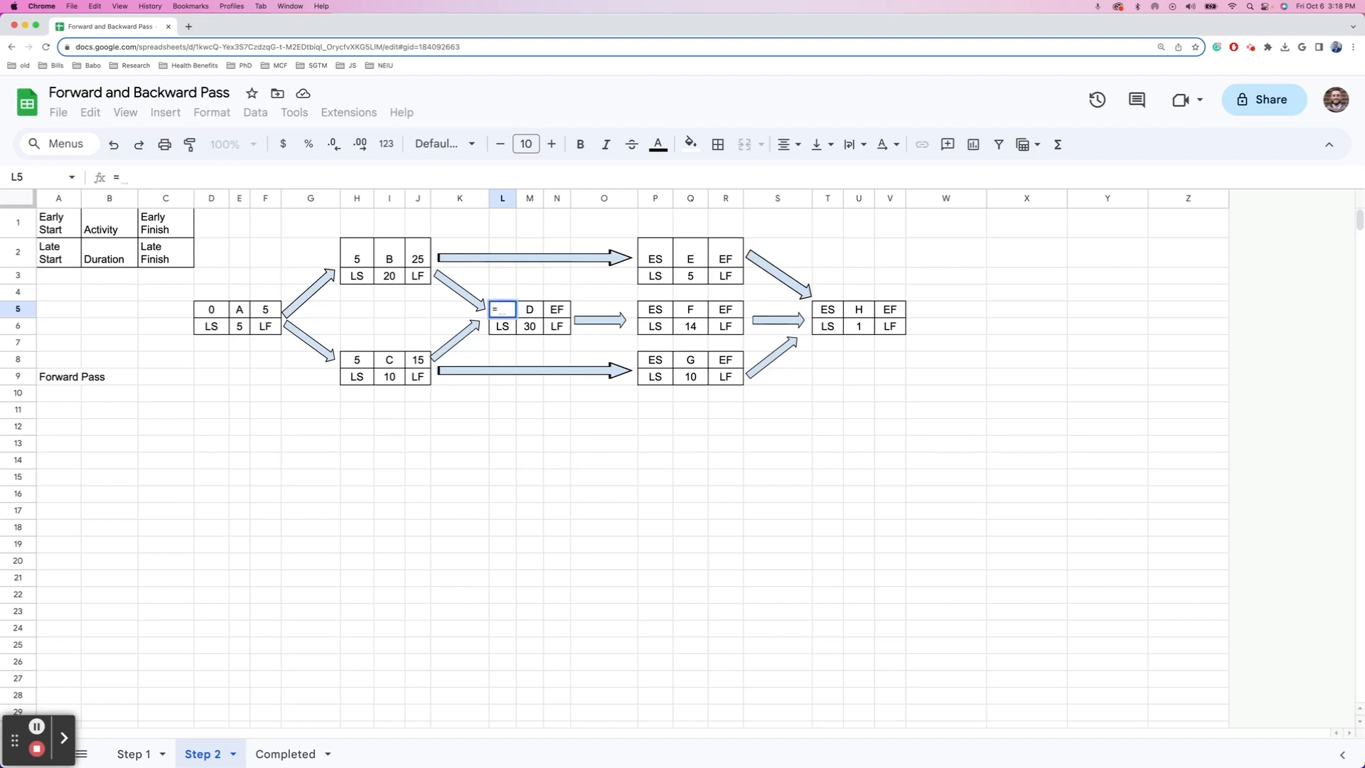
type("MAX(")
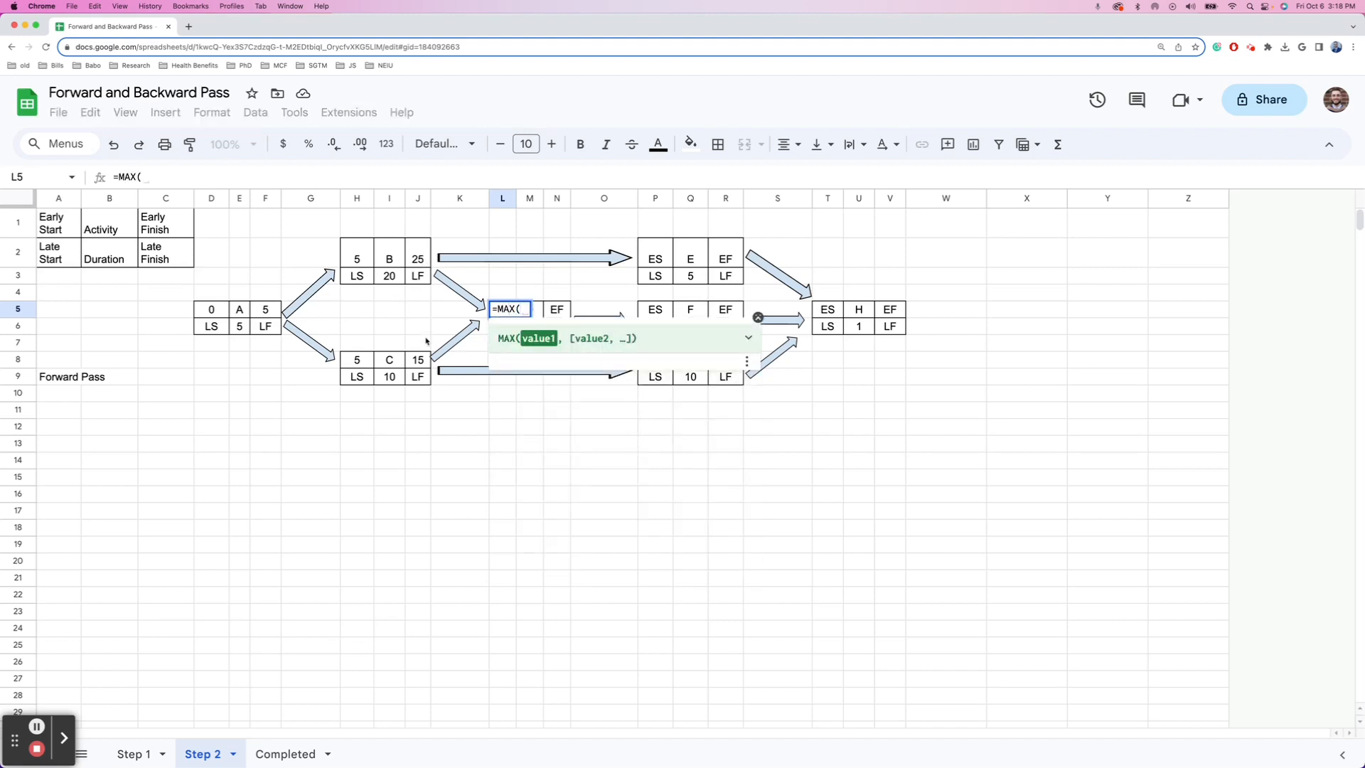
left_click(409, 260)
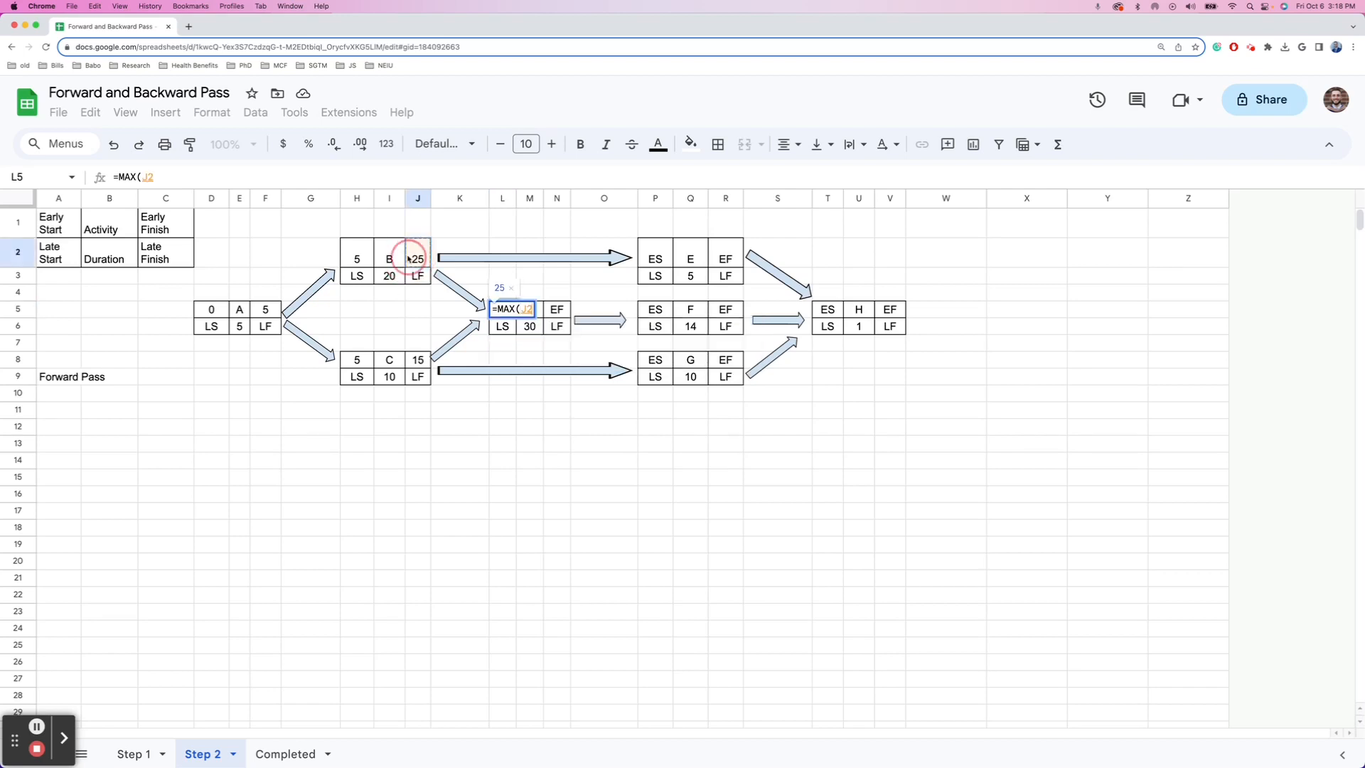
type(",")
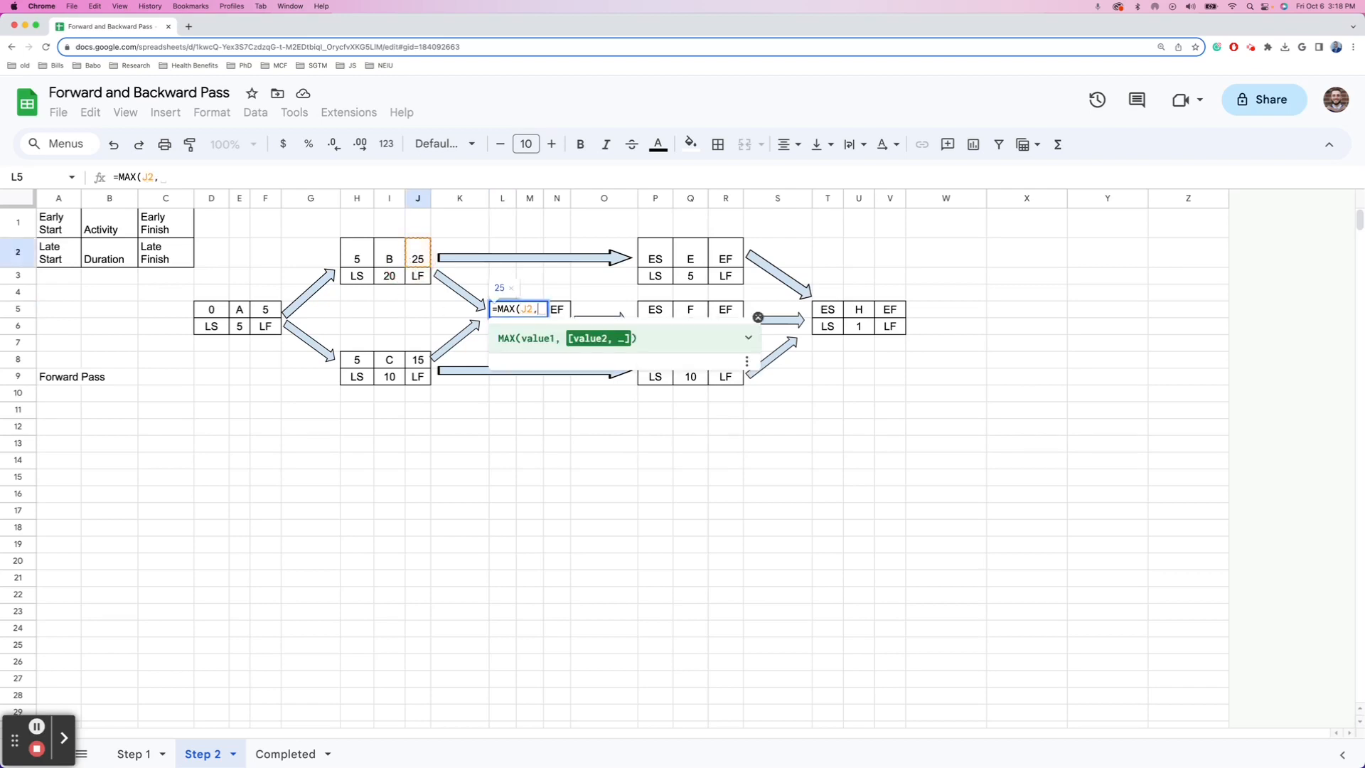
left_click(419, 366)
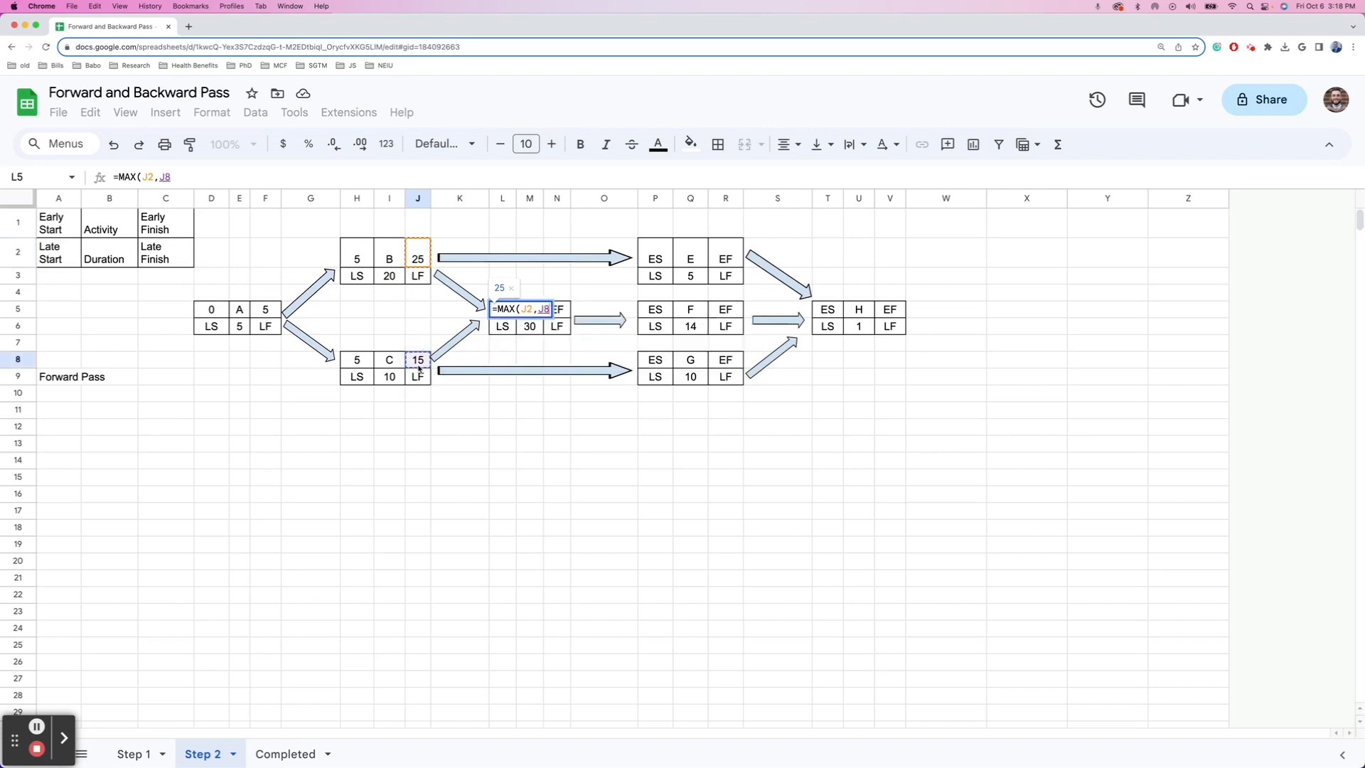
key("Return")
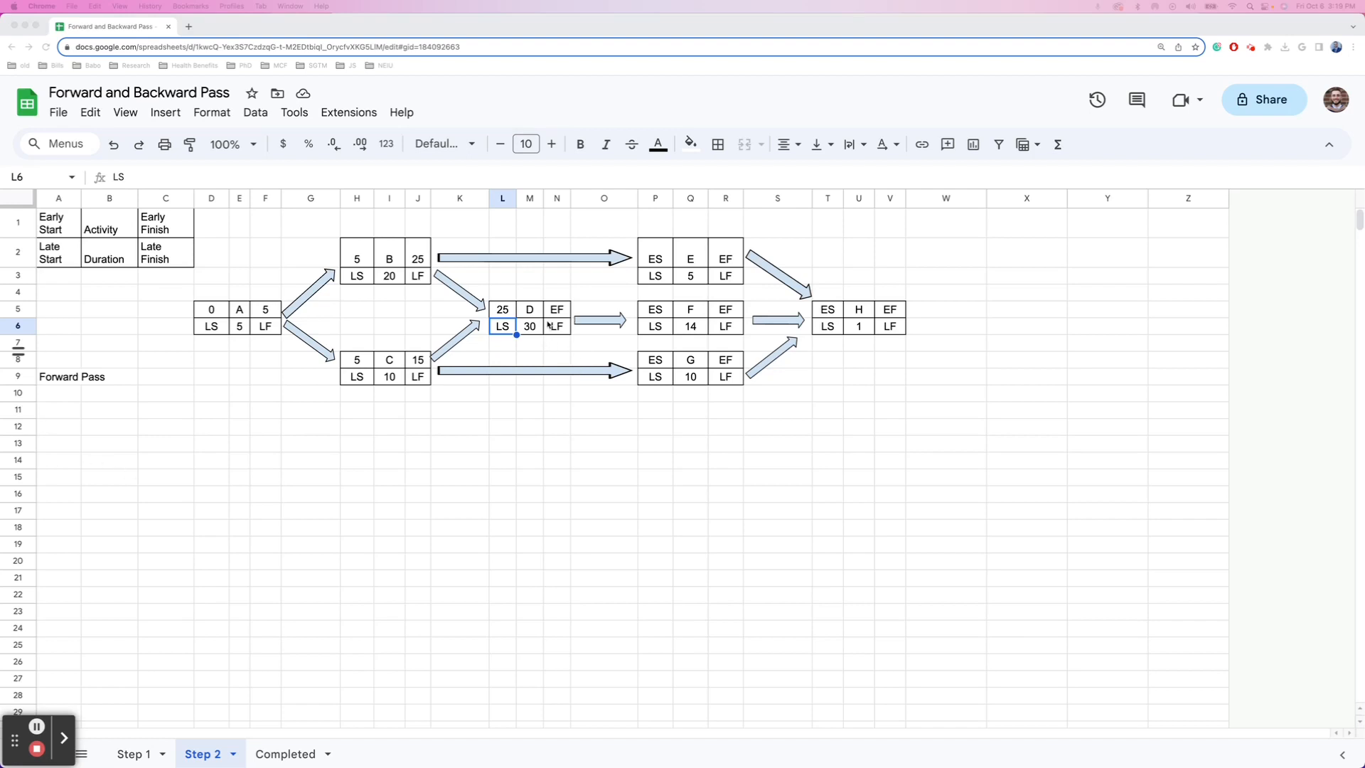
- Set D's early finish in N5 to =L5+M6, giving 55
key("Up")
key("Right")
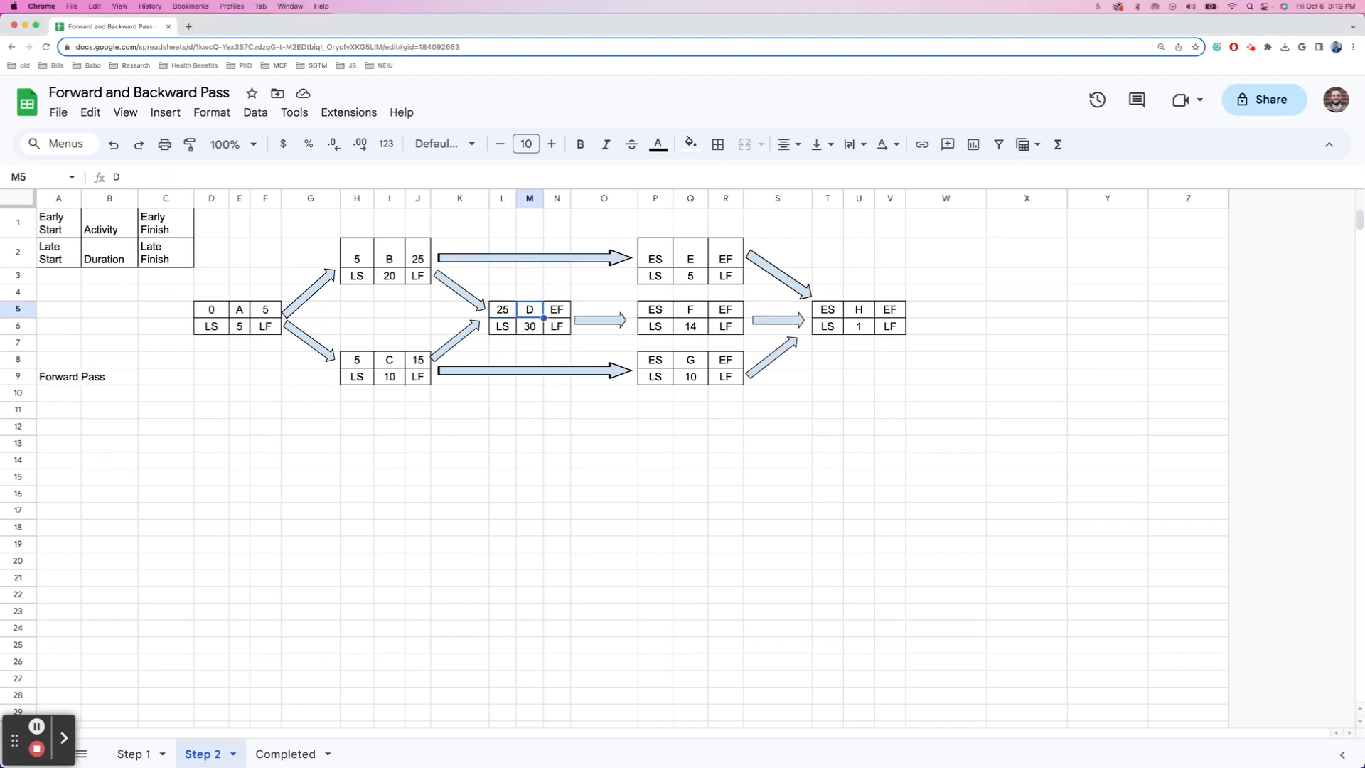
key("Right")
type("=")
key("Left")
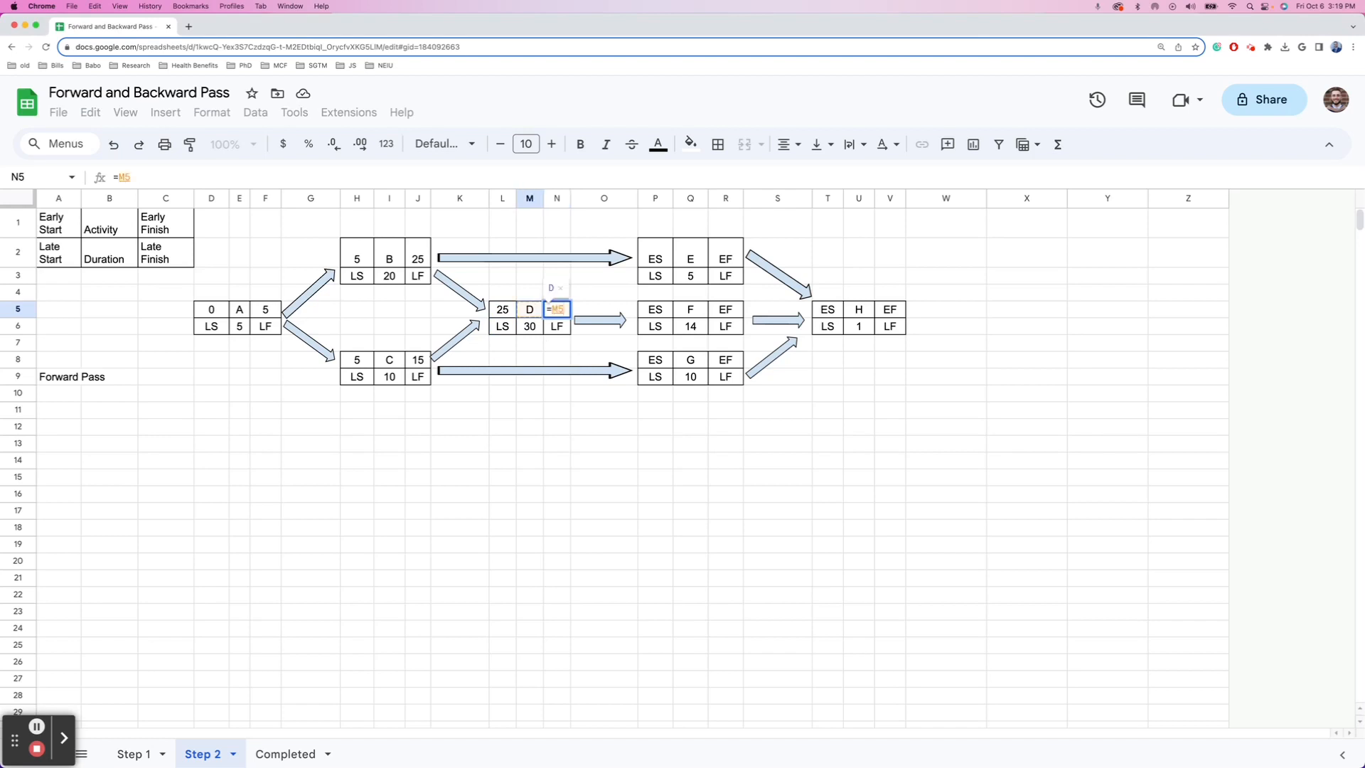
key("Left")
type("+")
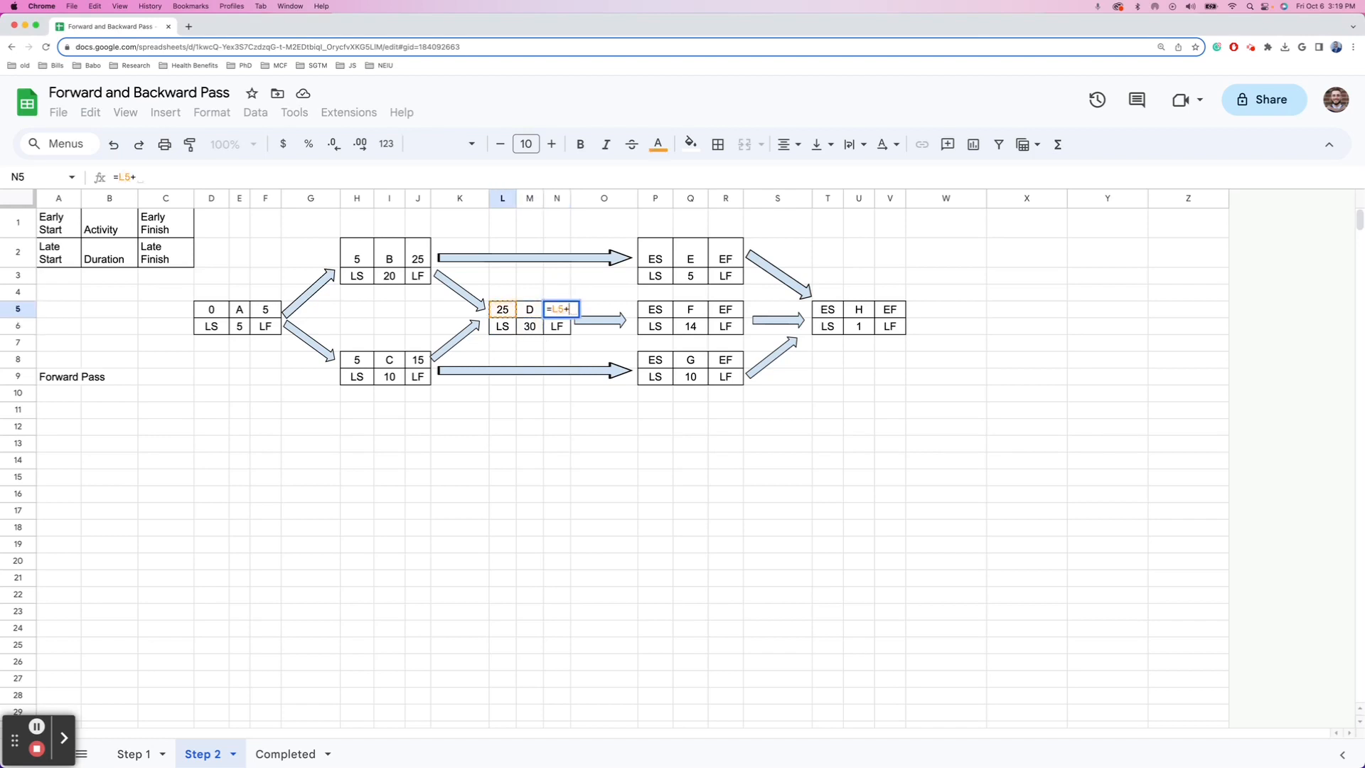
key("Left")
key("Down")
key("Return")
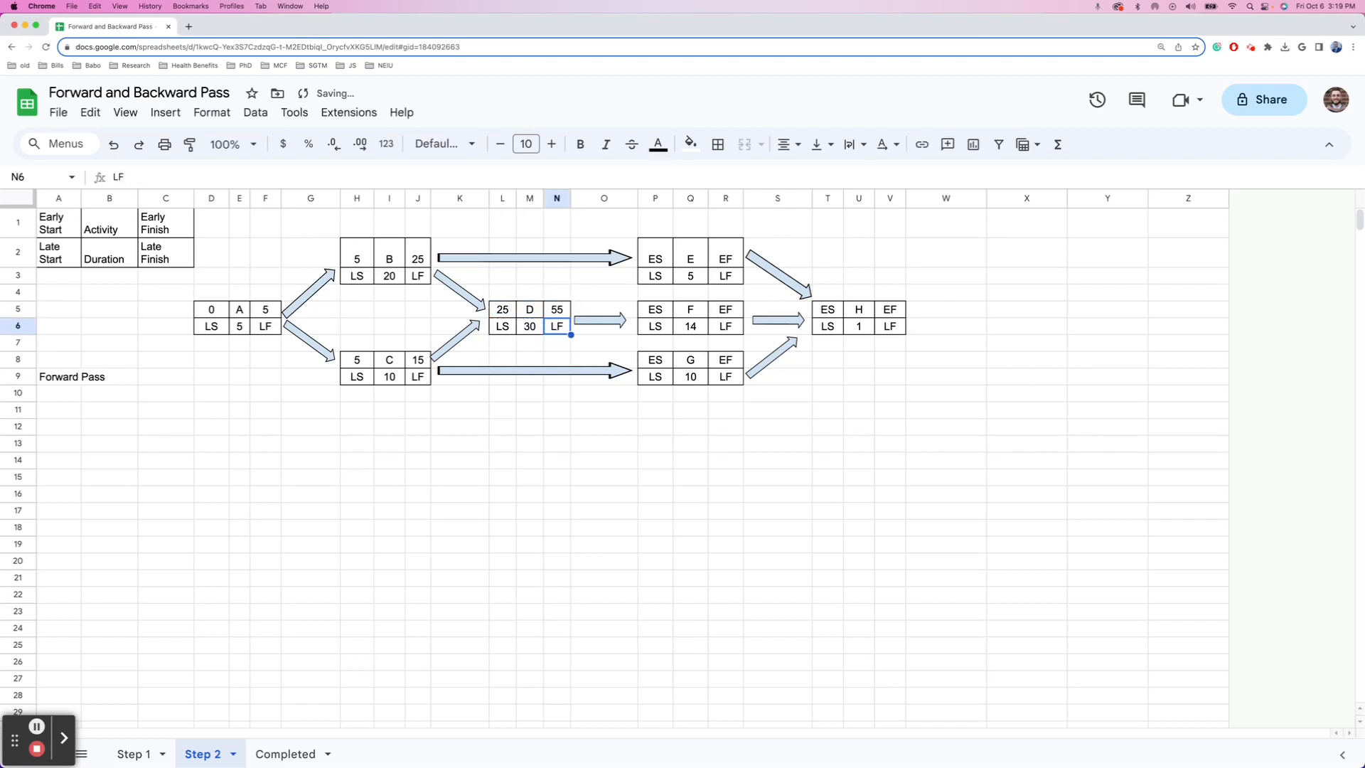
- Give activity E an early start of =J2 (25) and early finish =P2+R3 (30)
key("Up")
key("Right")
key("Right")
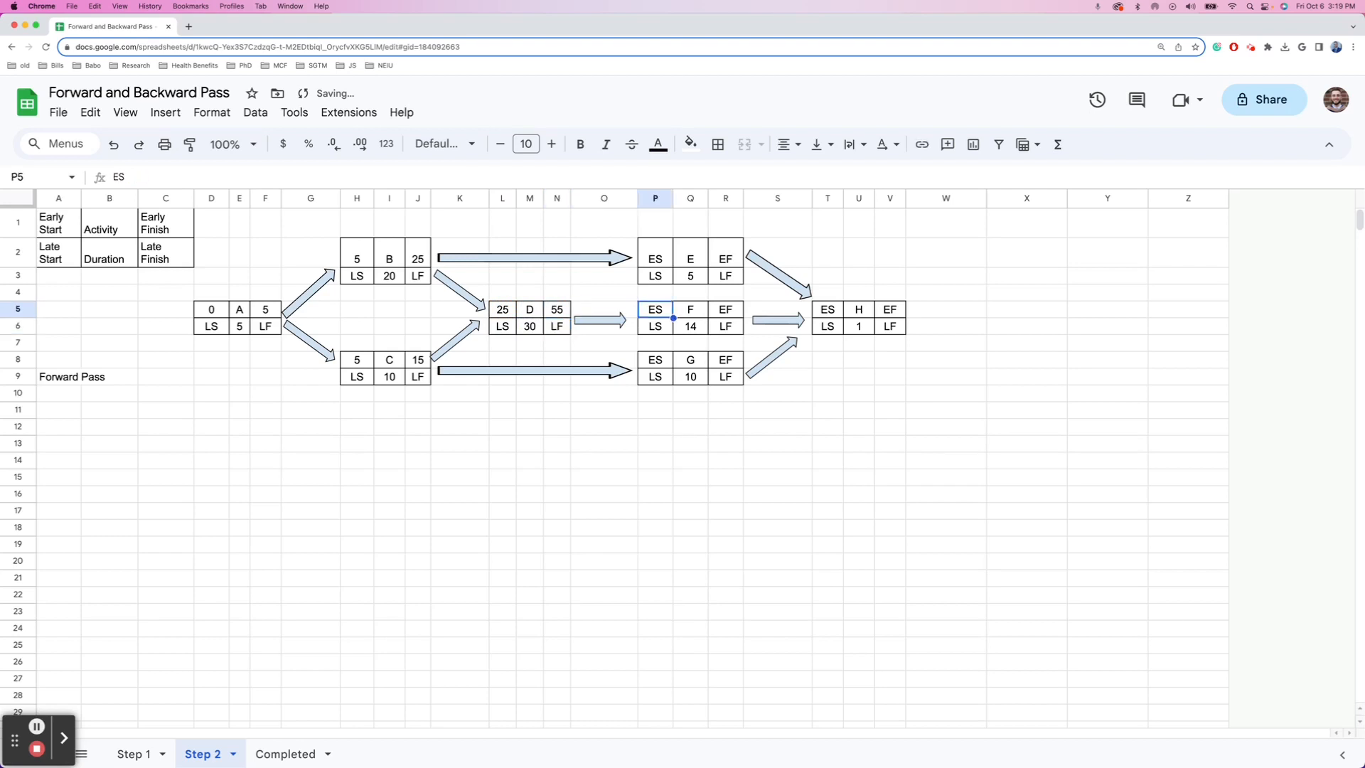
key("Up")
key("Up")
key("Up")
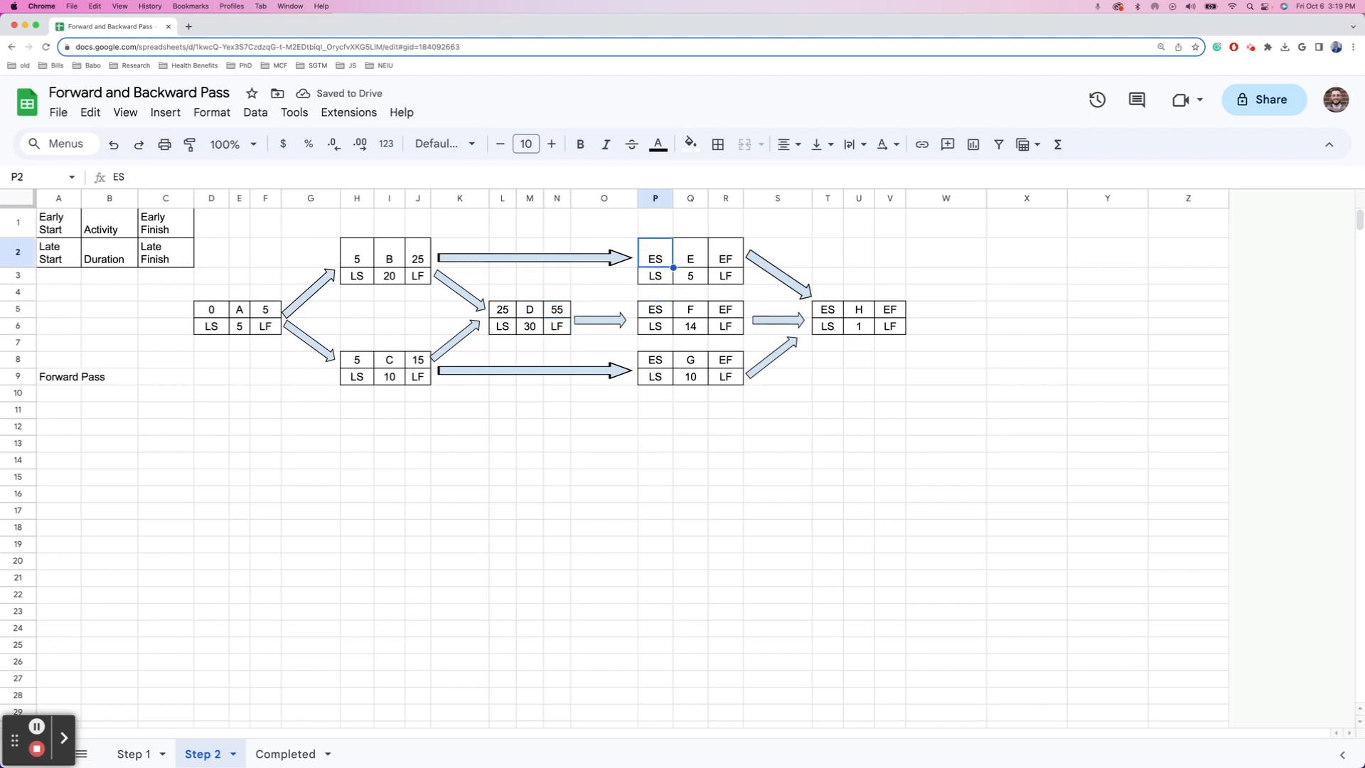
type("=")
key("Left")
key("Left")
key("Left")
key("Left")
key("Left")
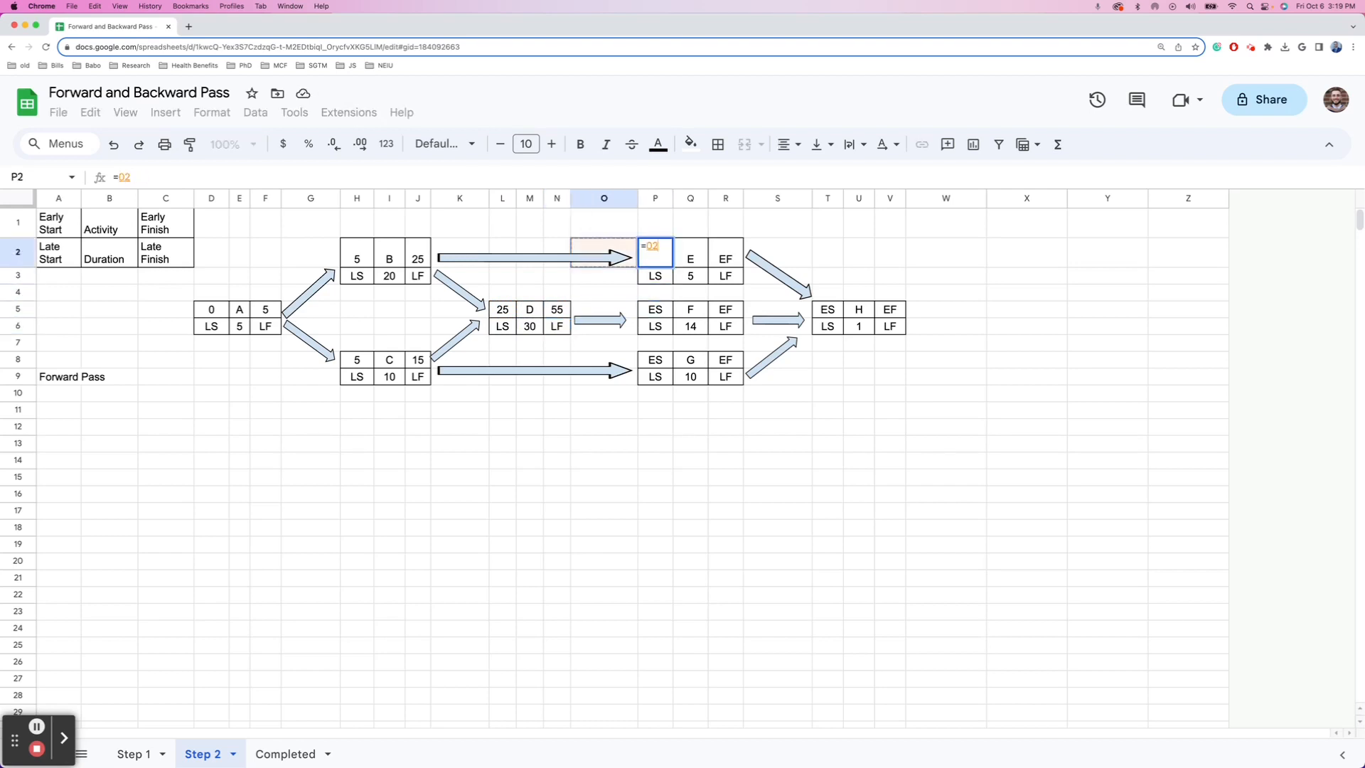
key("Left")
key("Return")
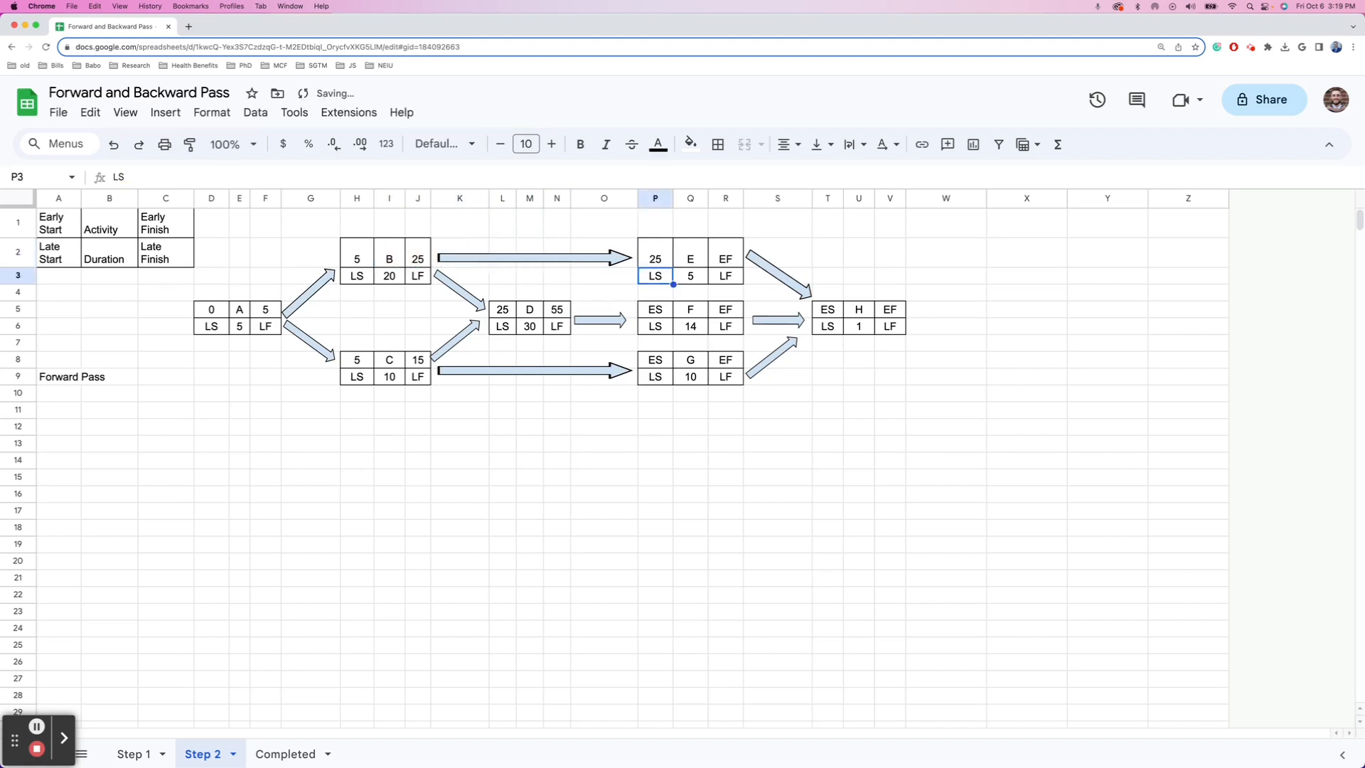
key("Right")
key("Up")
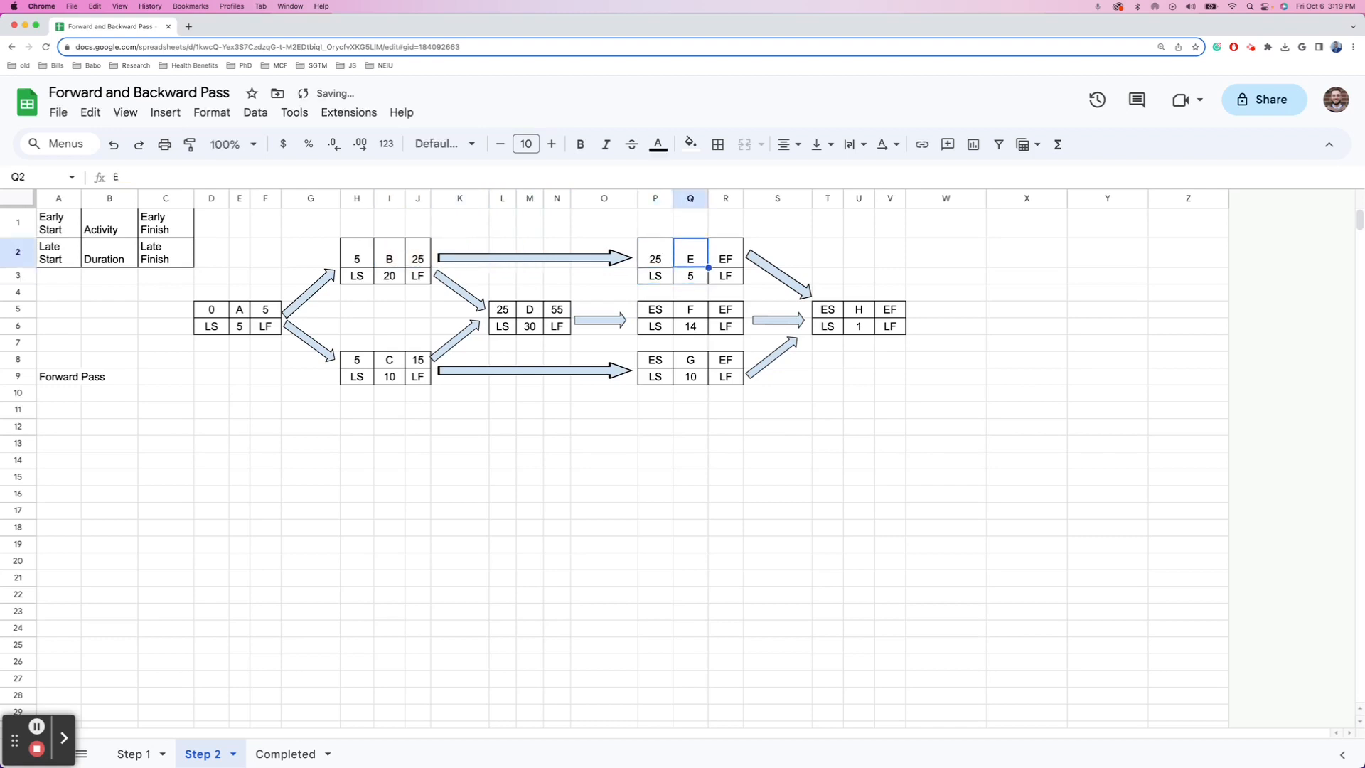
key("Right")
type("=P2+R3")
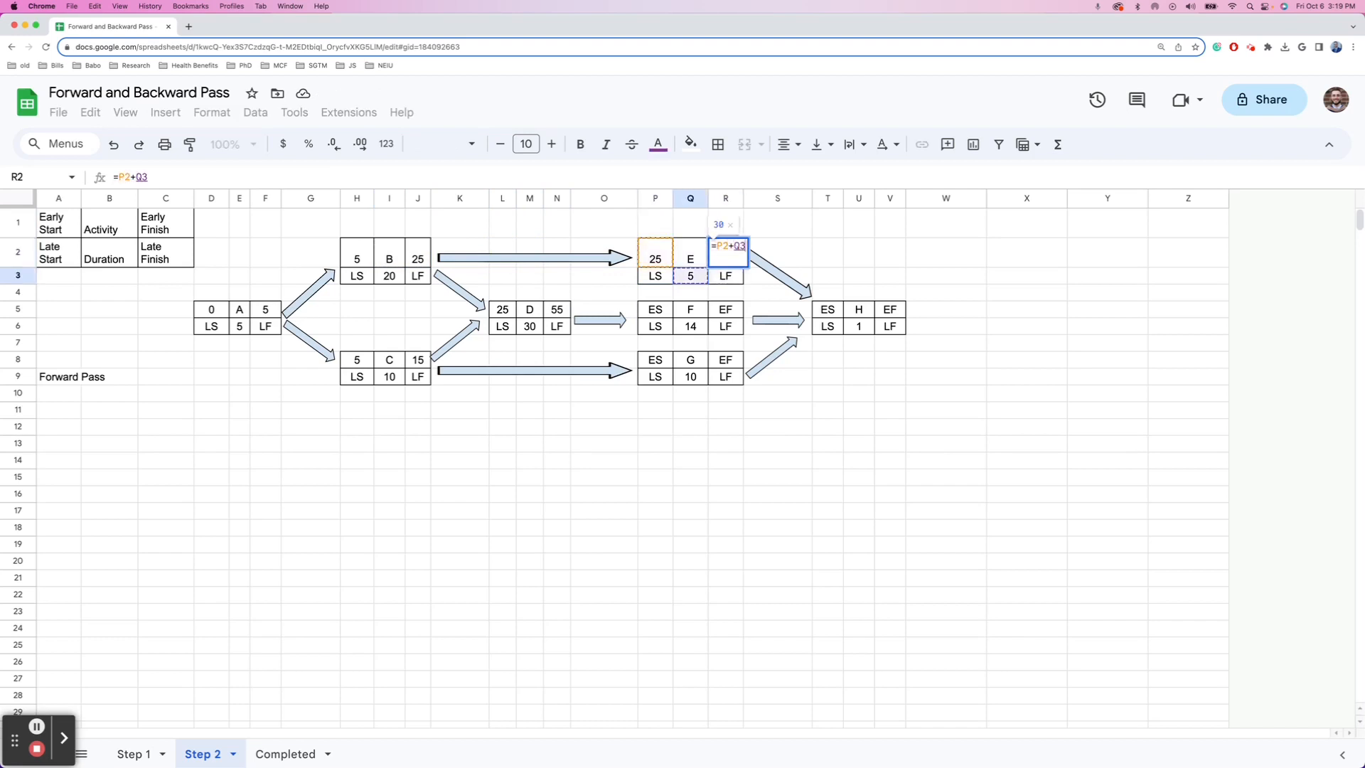
key("Return")
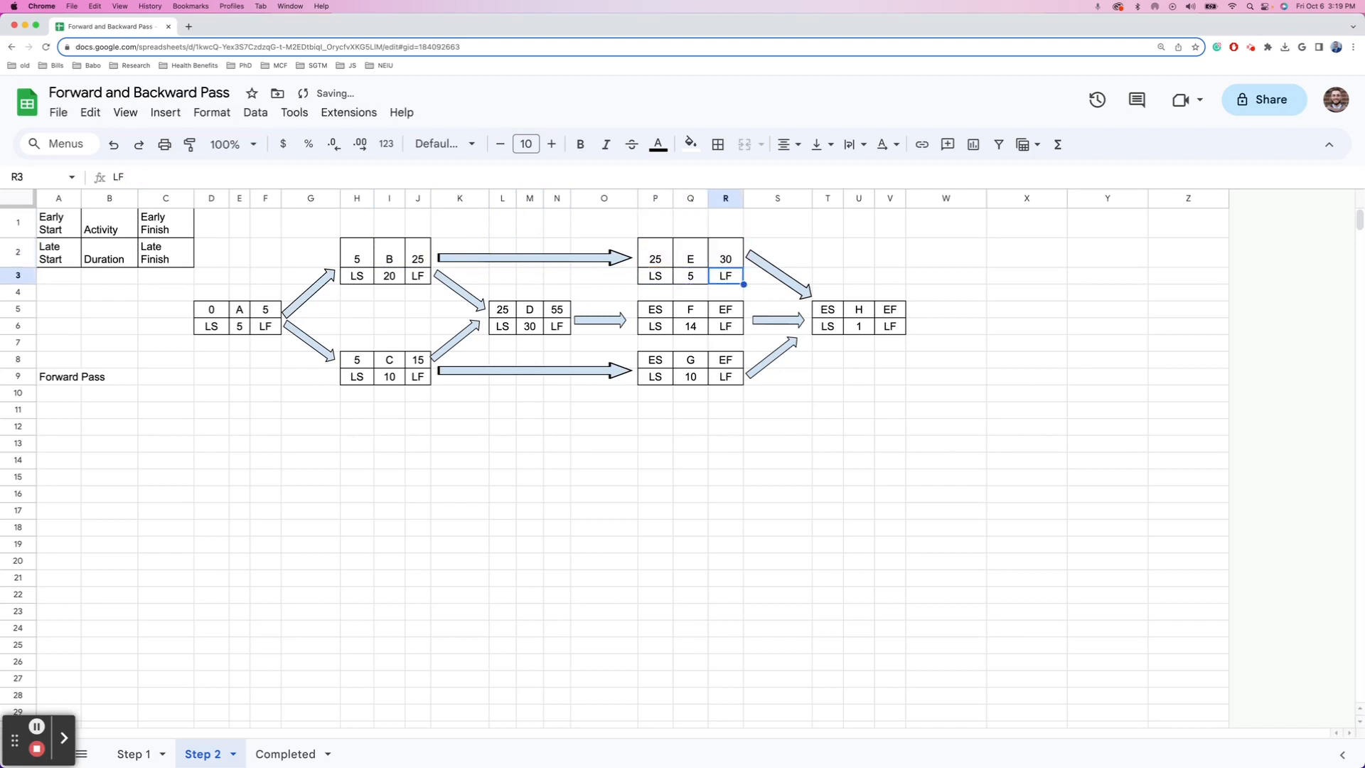
- Set F's early start in P5 to =N5, D's early finish of 55
key("Down")
key("Left")
key("Left")
key("Down")
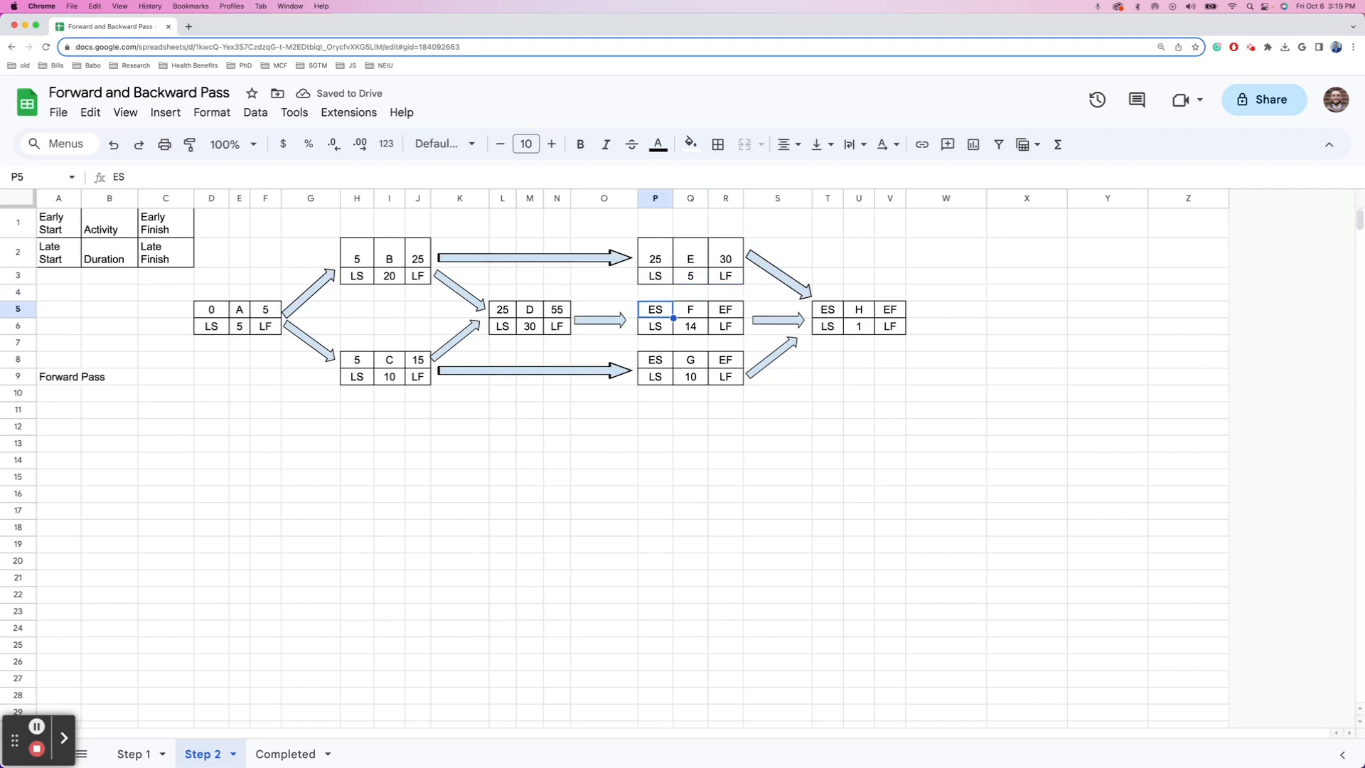
type("=")
key("Left")
key("Left")
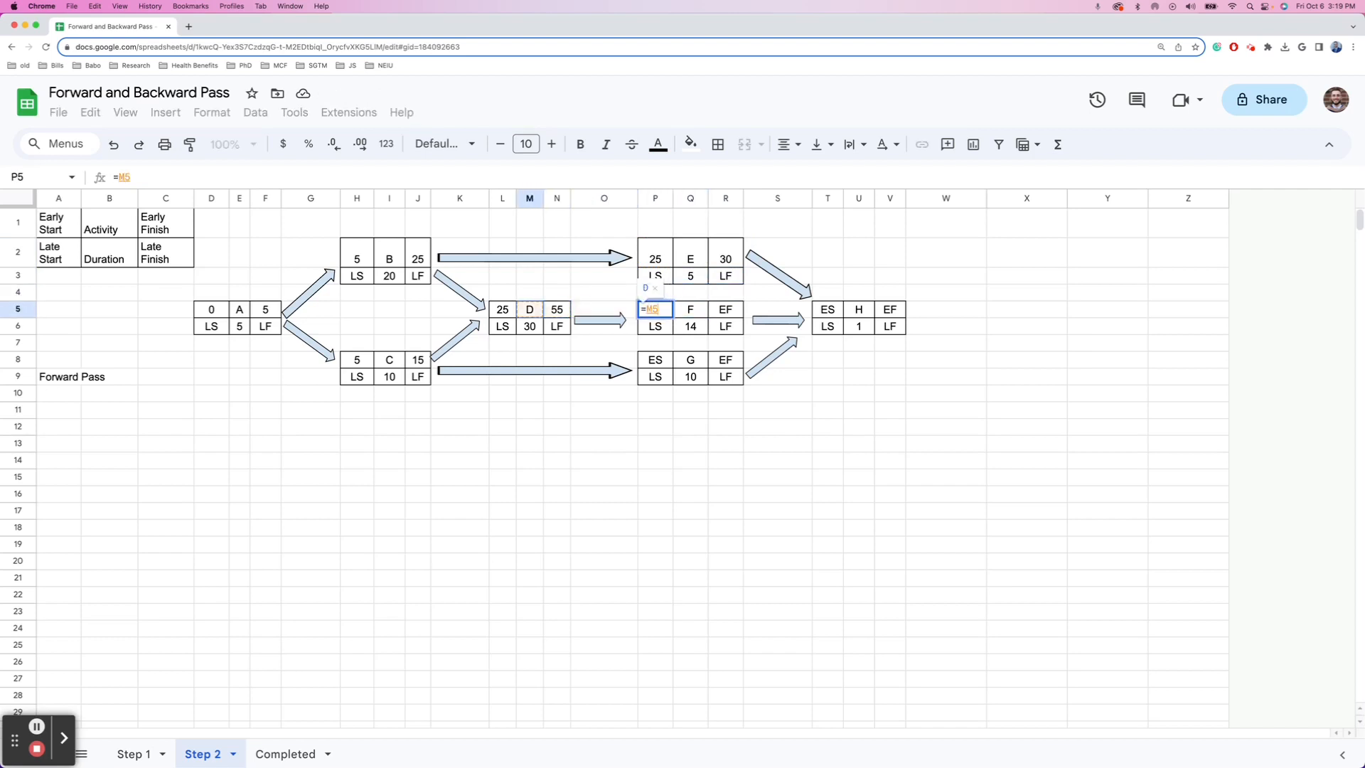
type("+")
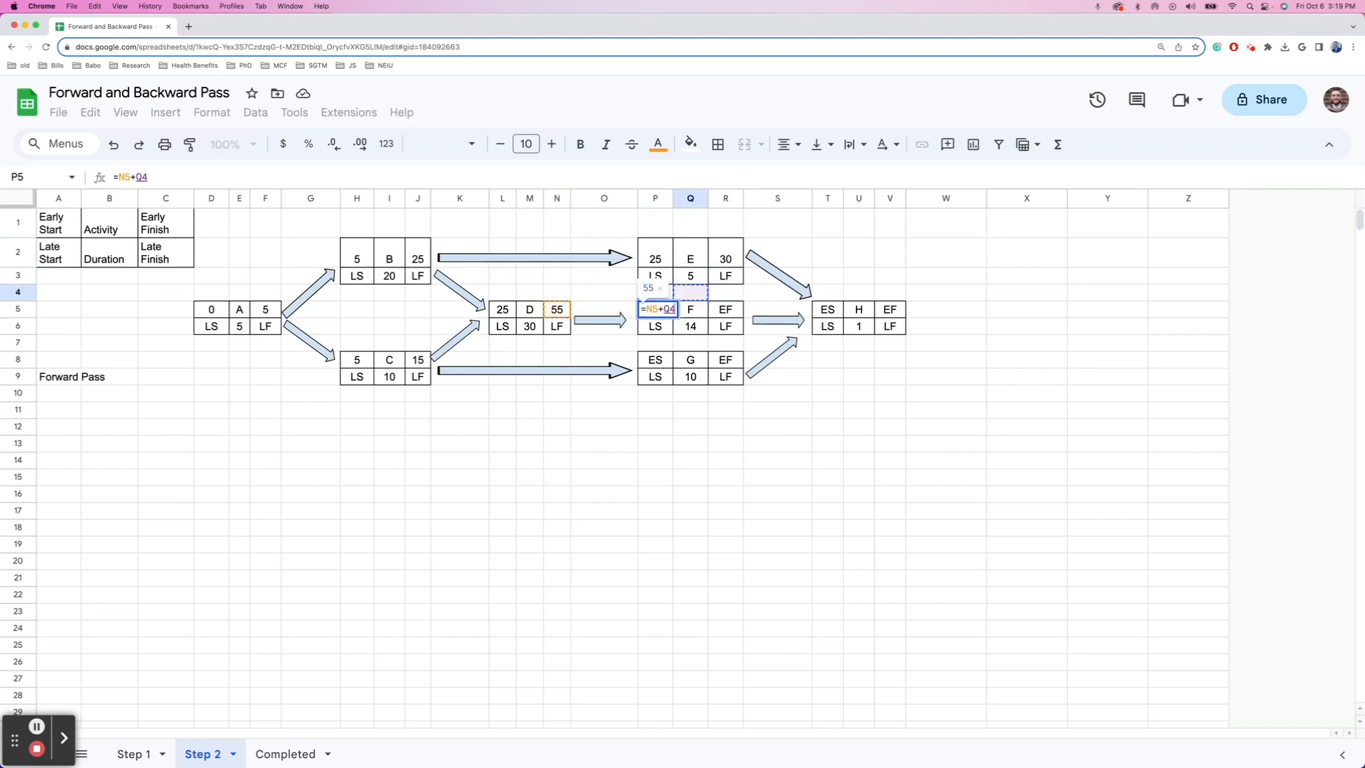
key("BackSpace")
key("Return")
- Enter =P5+Q6 in R5 so F's early finish shows 69
key("Right")
key("Right")
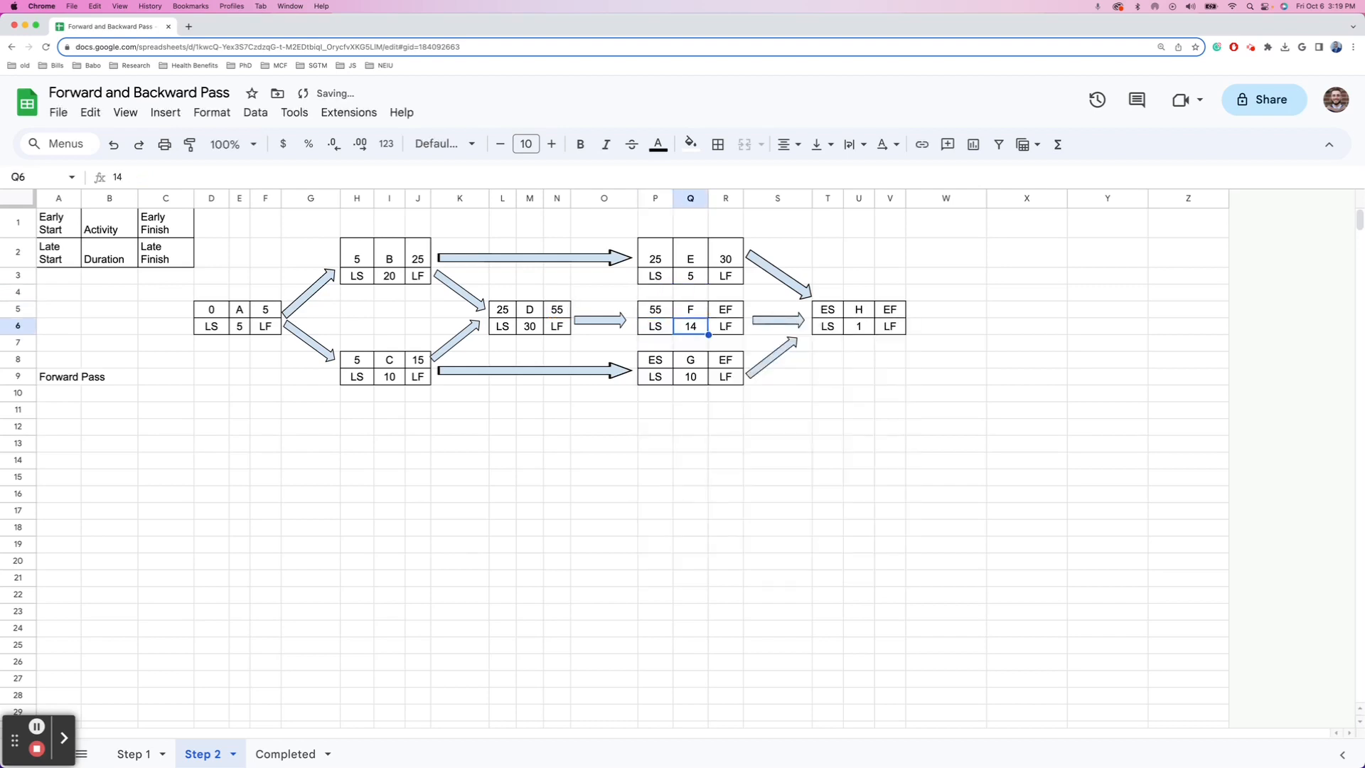
key("Up")
type("=")
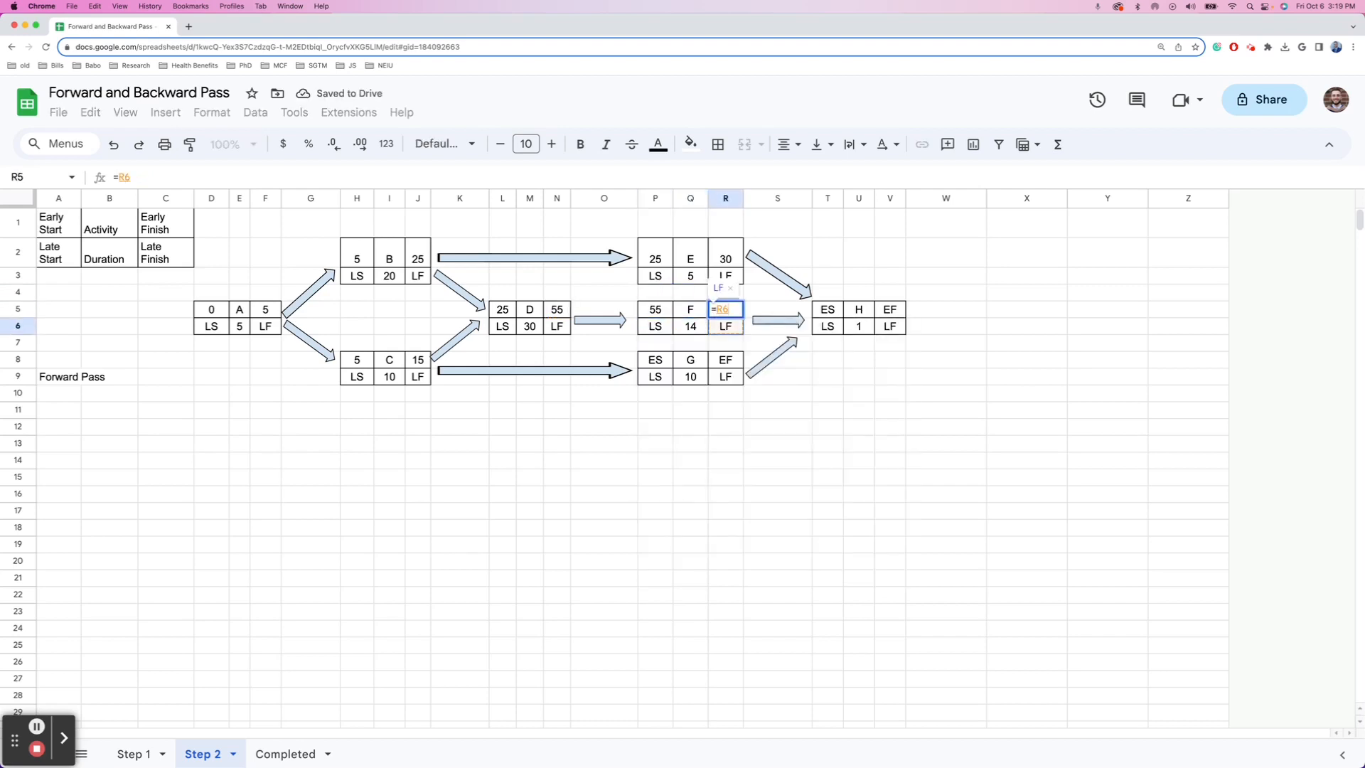
key("Left")
key("Left")
type("+")
key("Down")
key("Left")
key("Return")
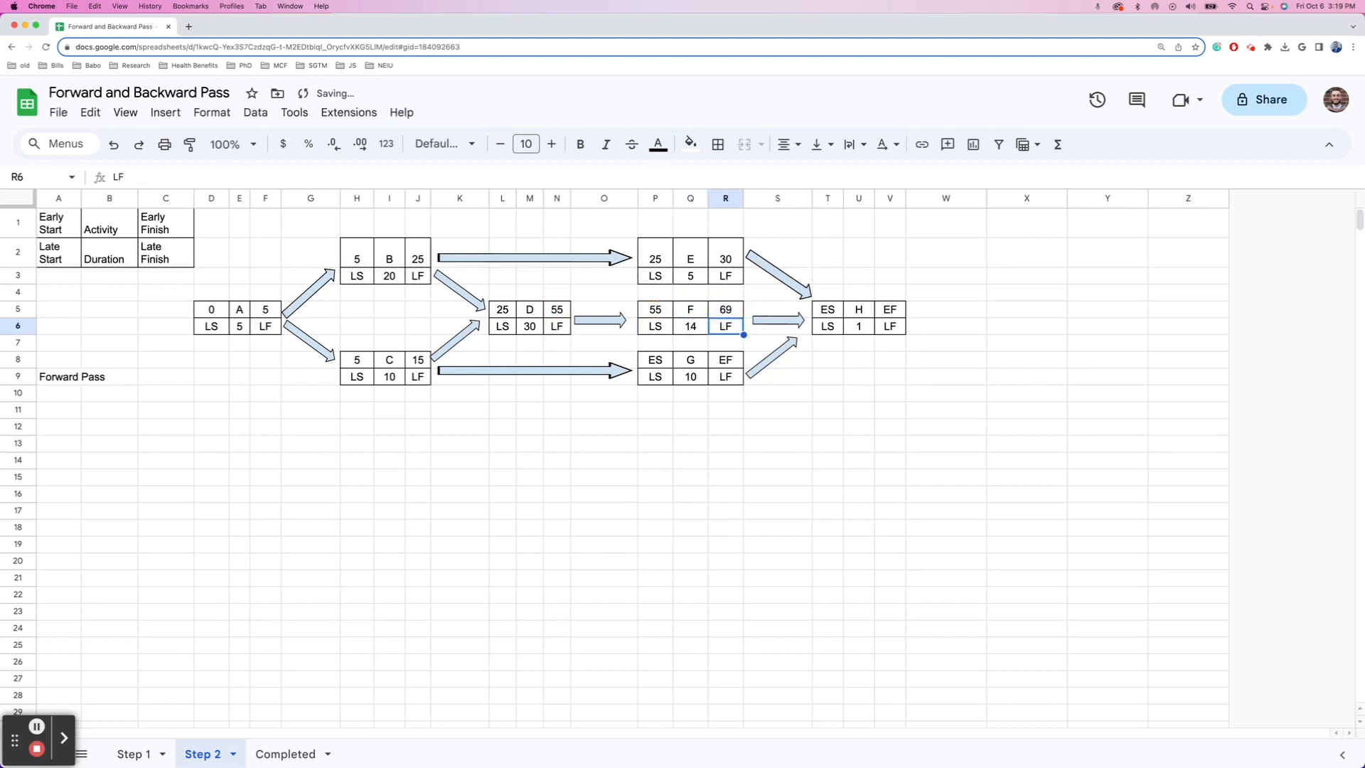
- Set G's early start in P8 to =J8, giving 15
key("Down")
key("Down")
key("Left")
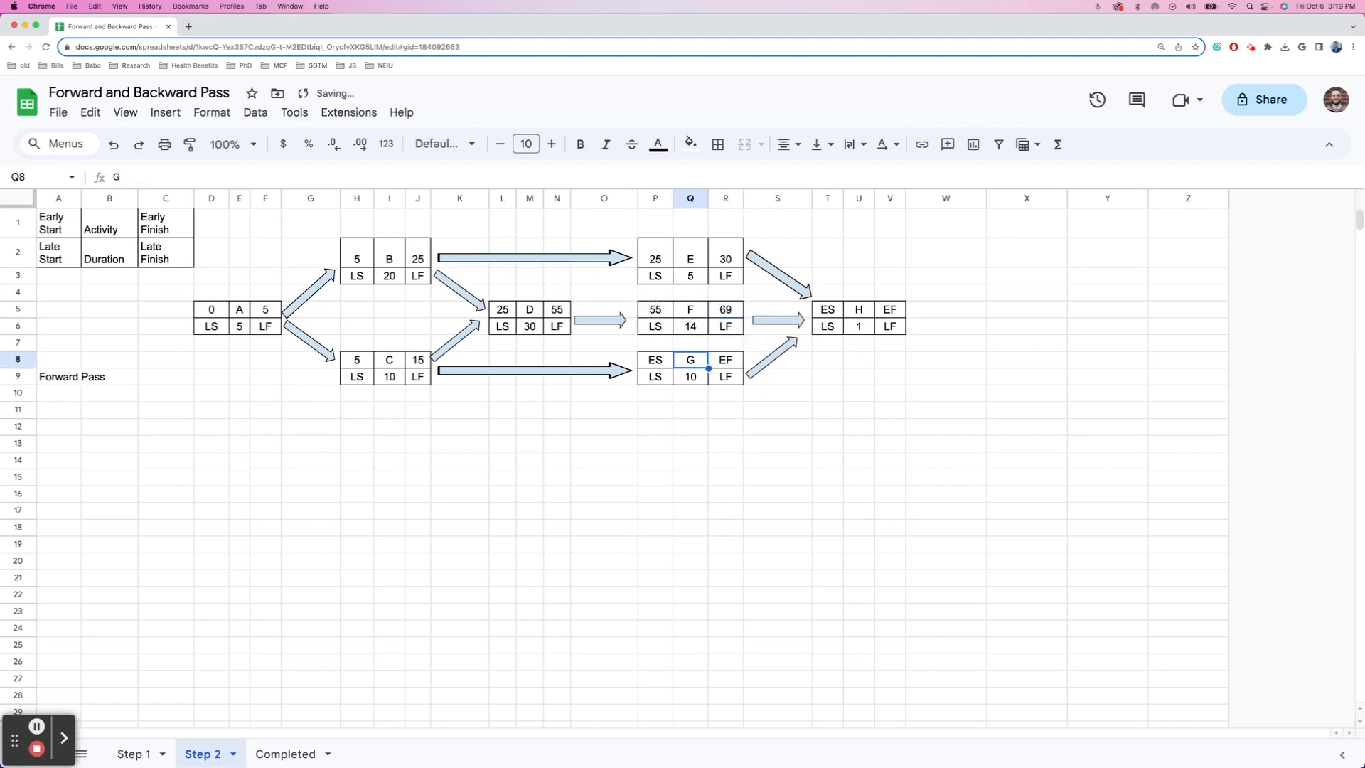
key("Left")
type("=")
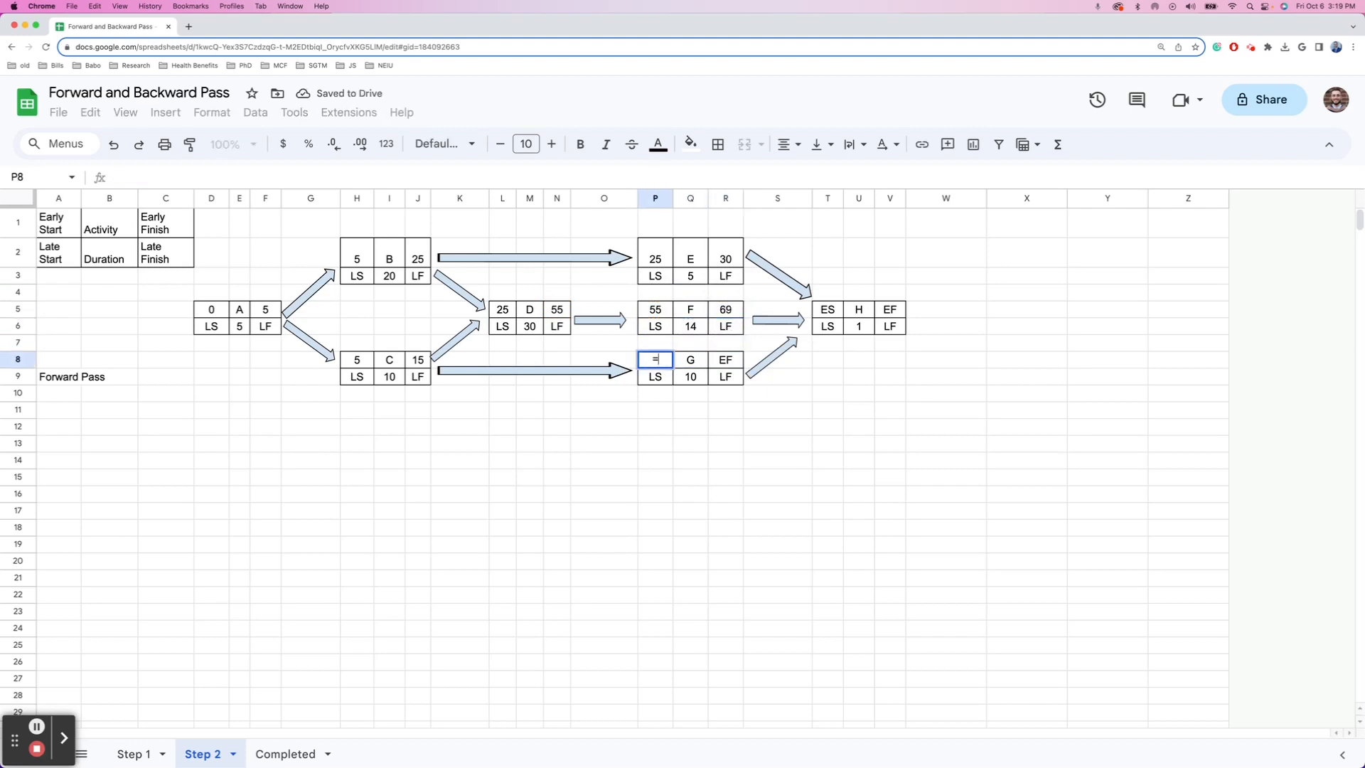
key("Left")
key("Left")
key("Left")
key("Left")
key("Left")
key("Left")
key("Left")
key("Right")
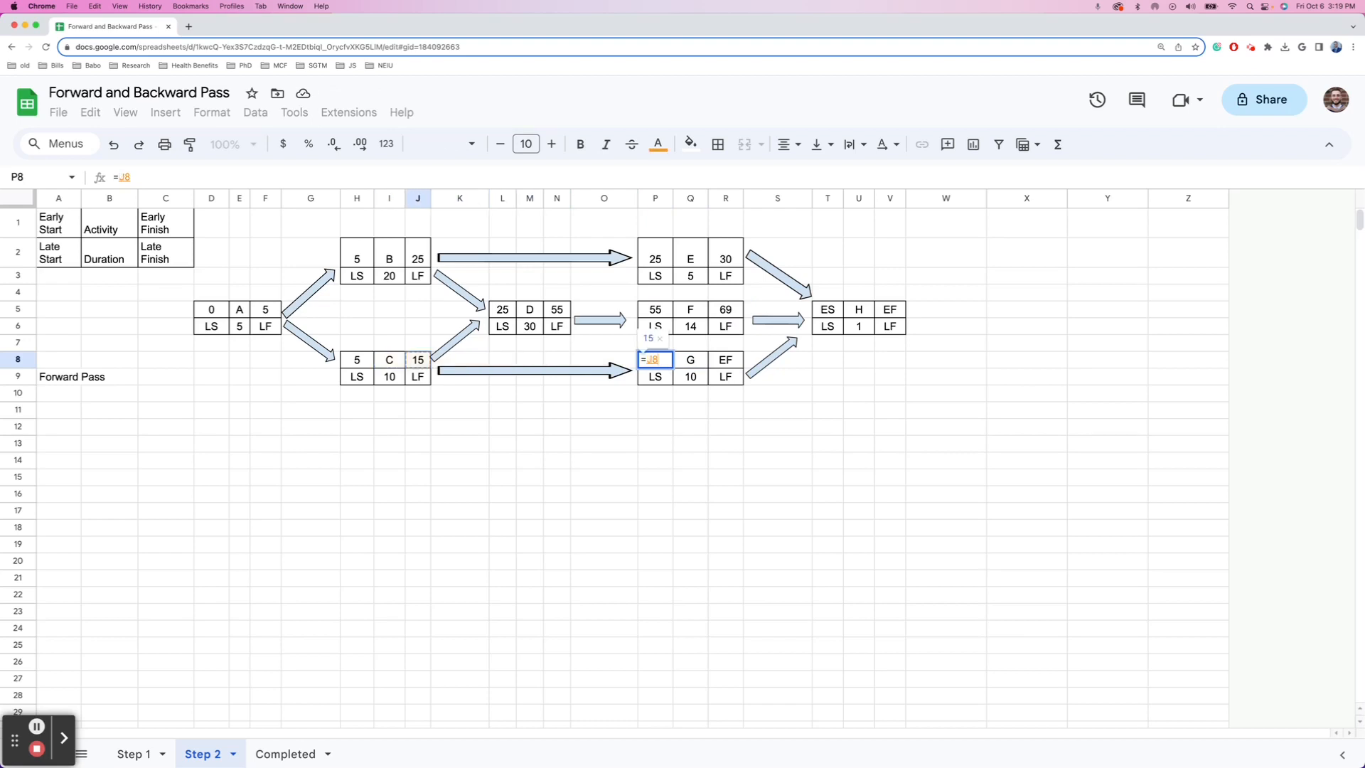
key("Return")
key("Right")
key("Right")
- Enter =P8+Q9 in R8 so G's early finish shows 25
key("Up")
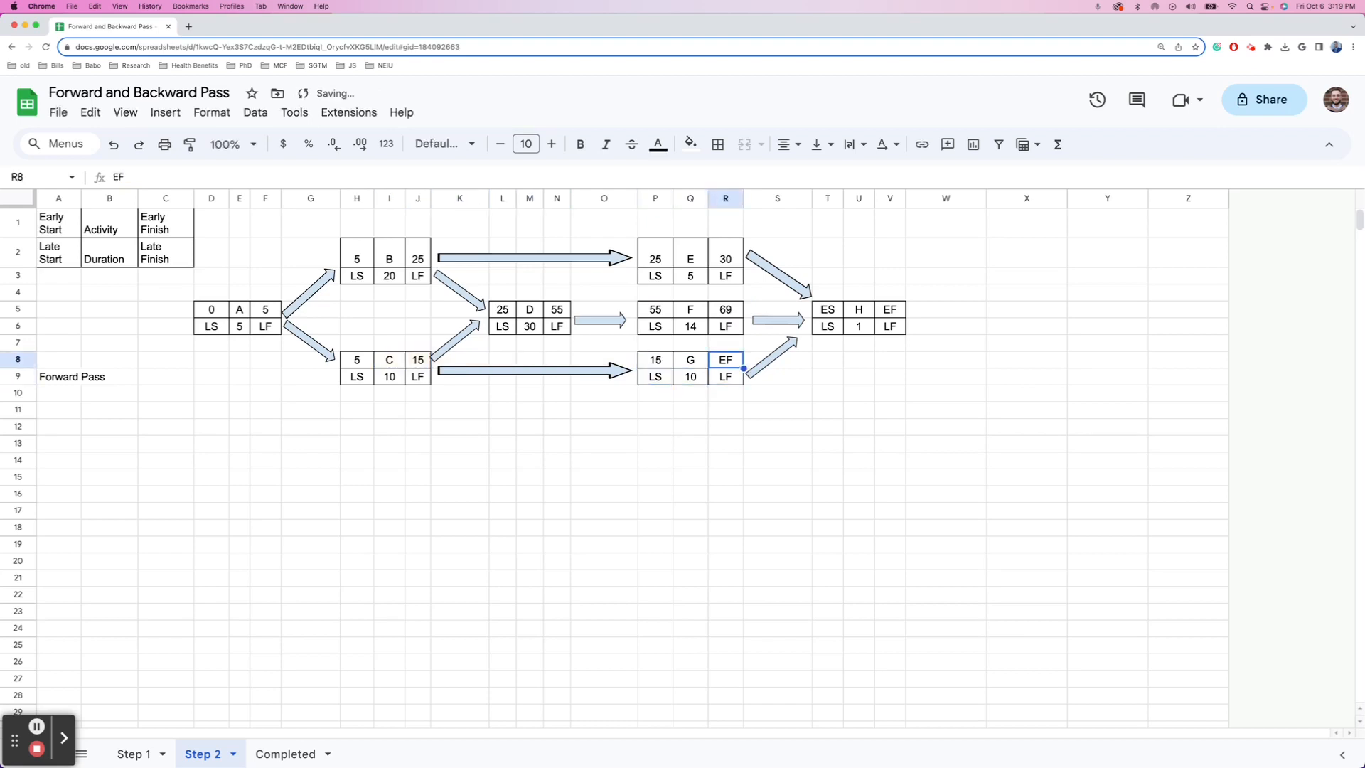
type("=")
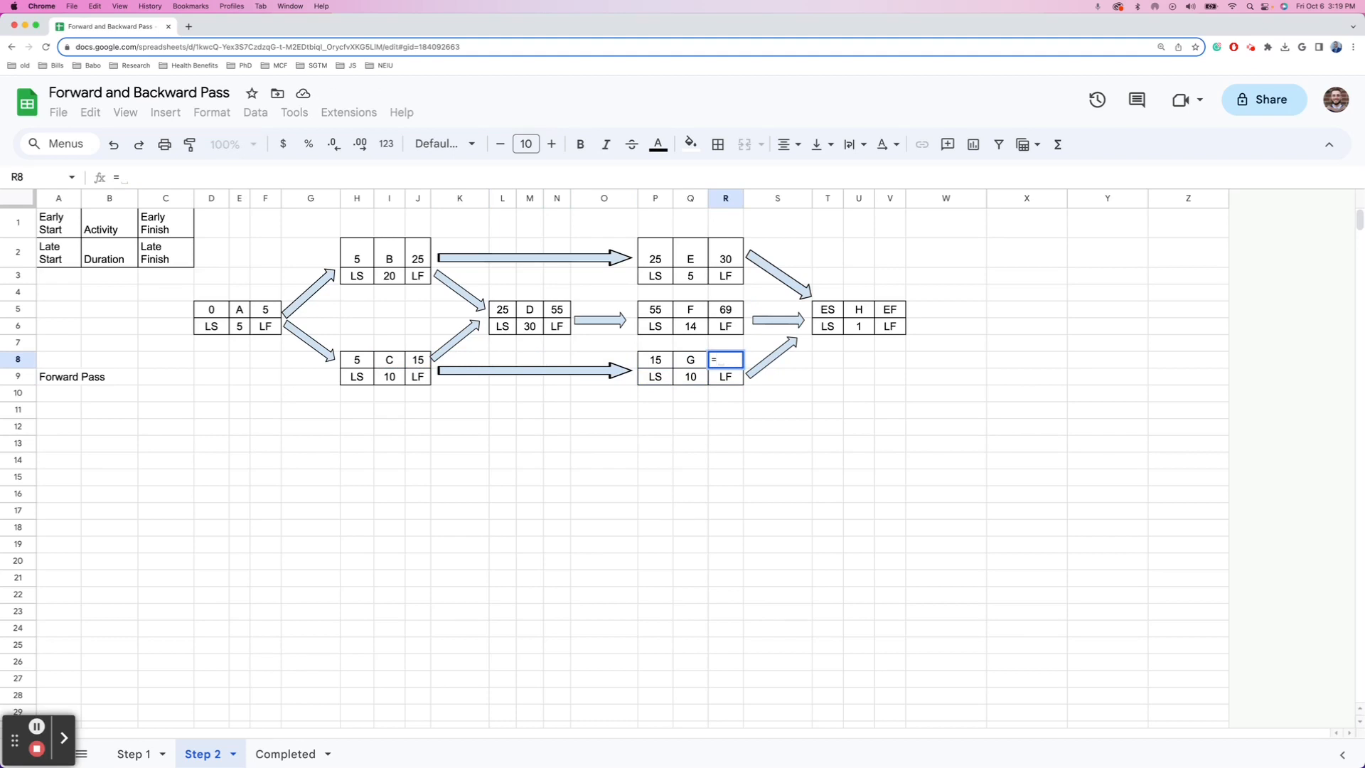
key("Left")
key("Left")
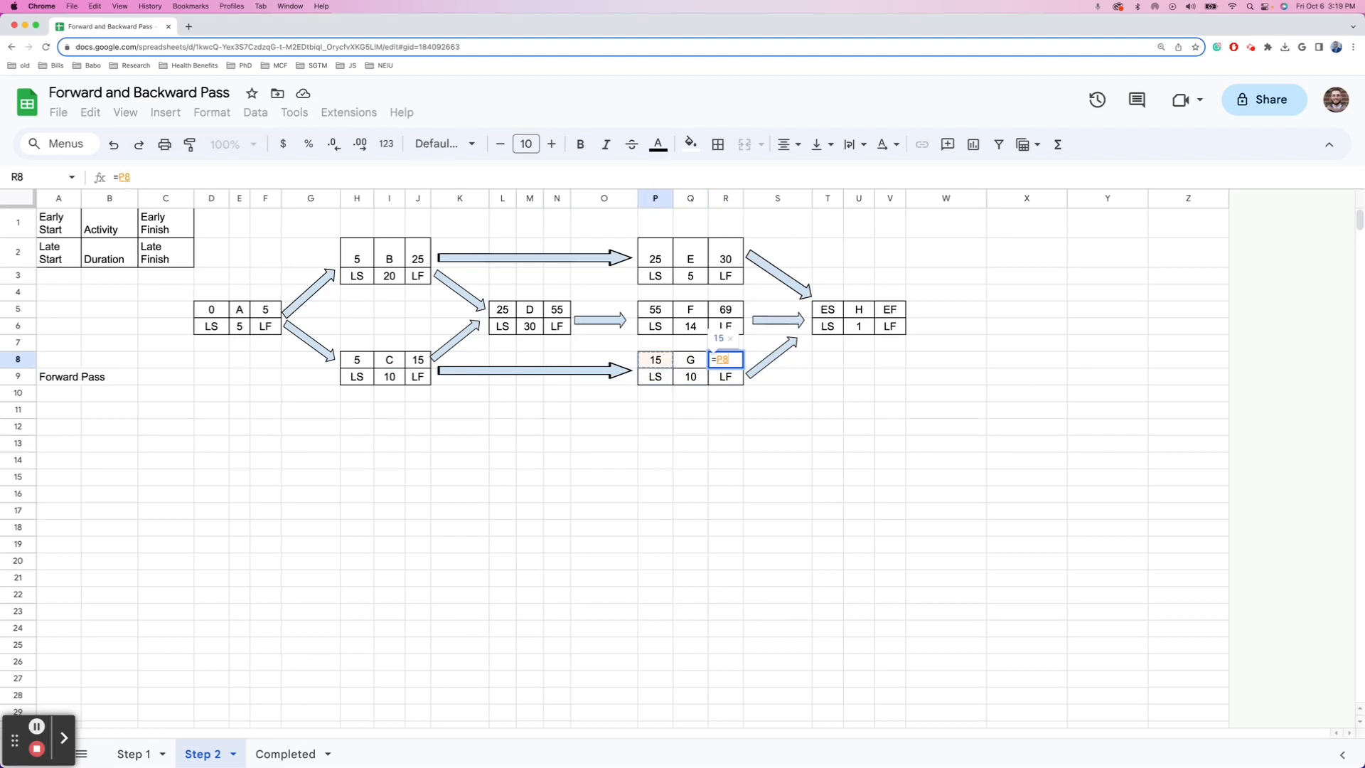
type("+")
key("Left")
key("Down")
key("Return")
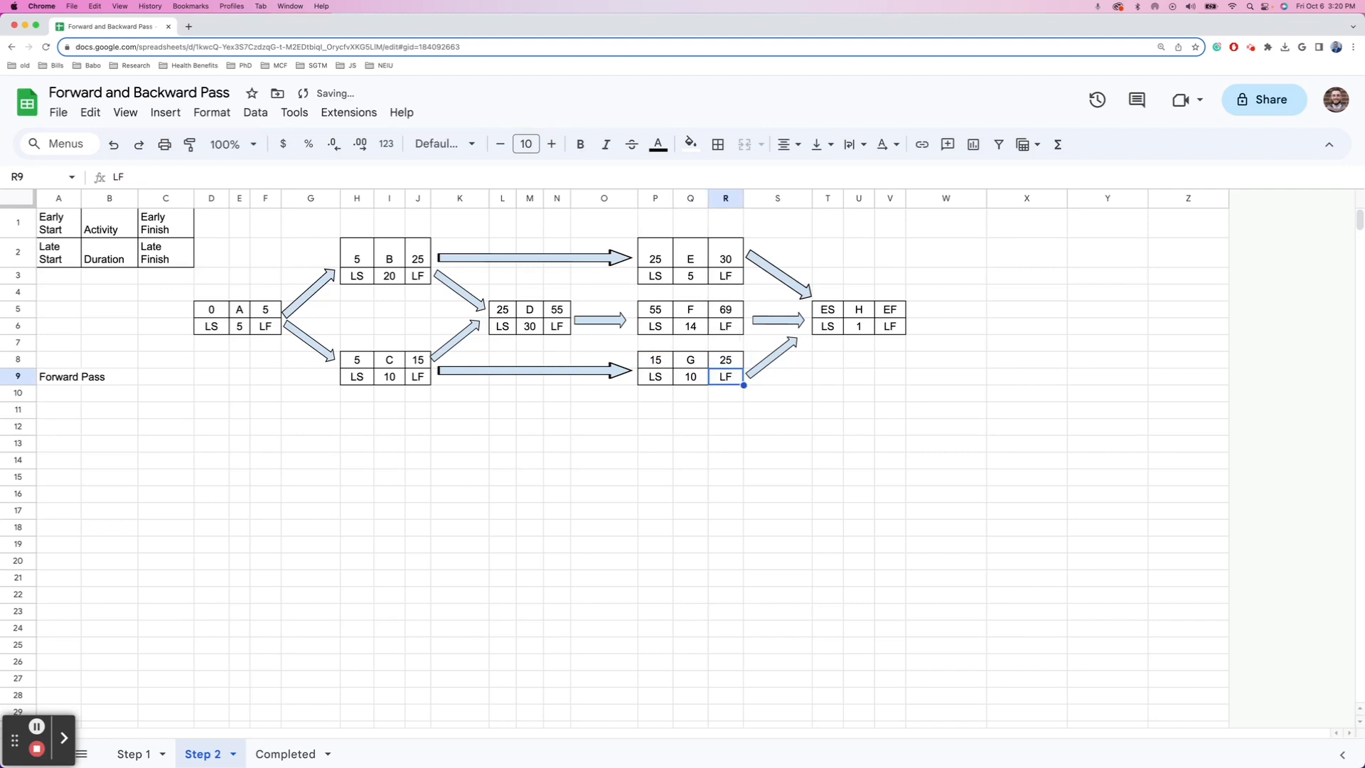
key("Up")
key("Up")
key("Up")
key("Right")
key("Right")
key("Up")
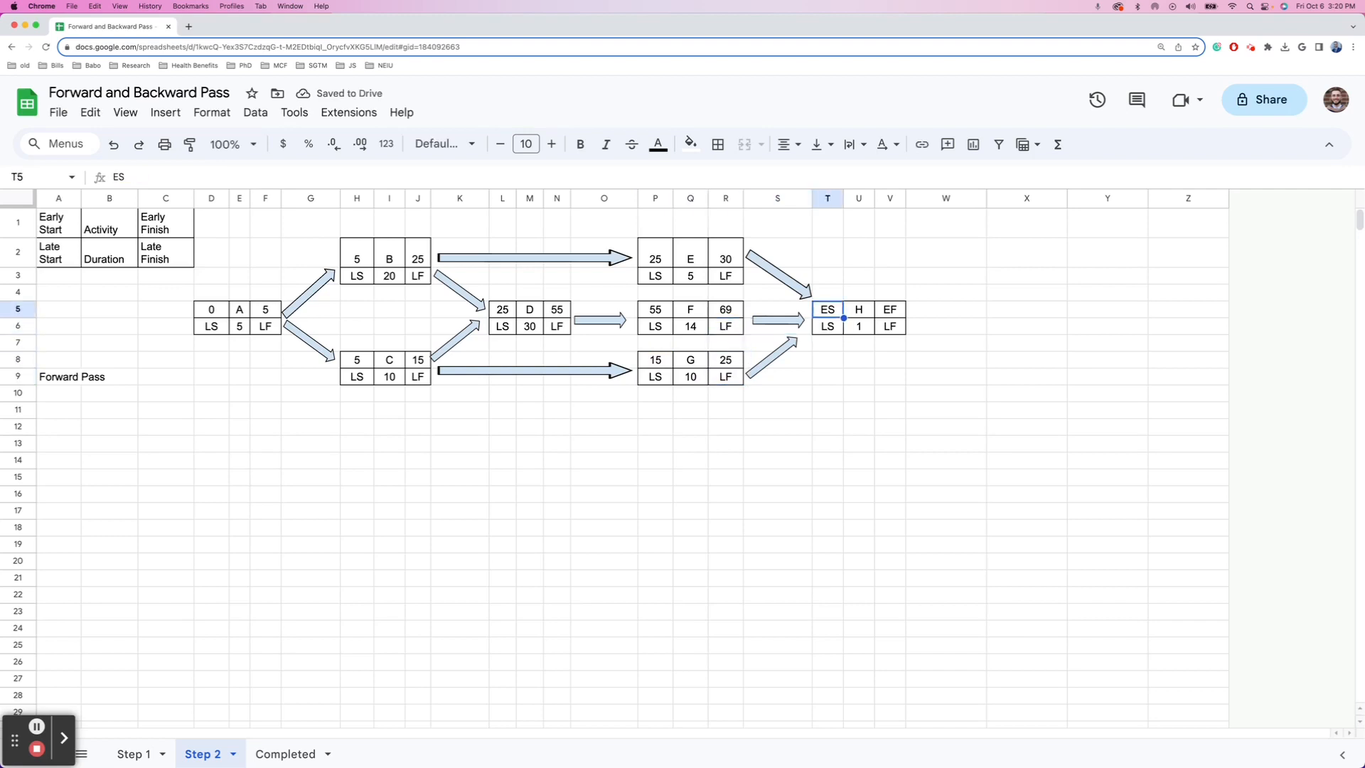
- Enter =MAX(R2,R5,R8) in T5 so H's early start shows 69
type("=")
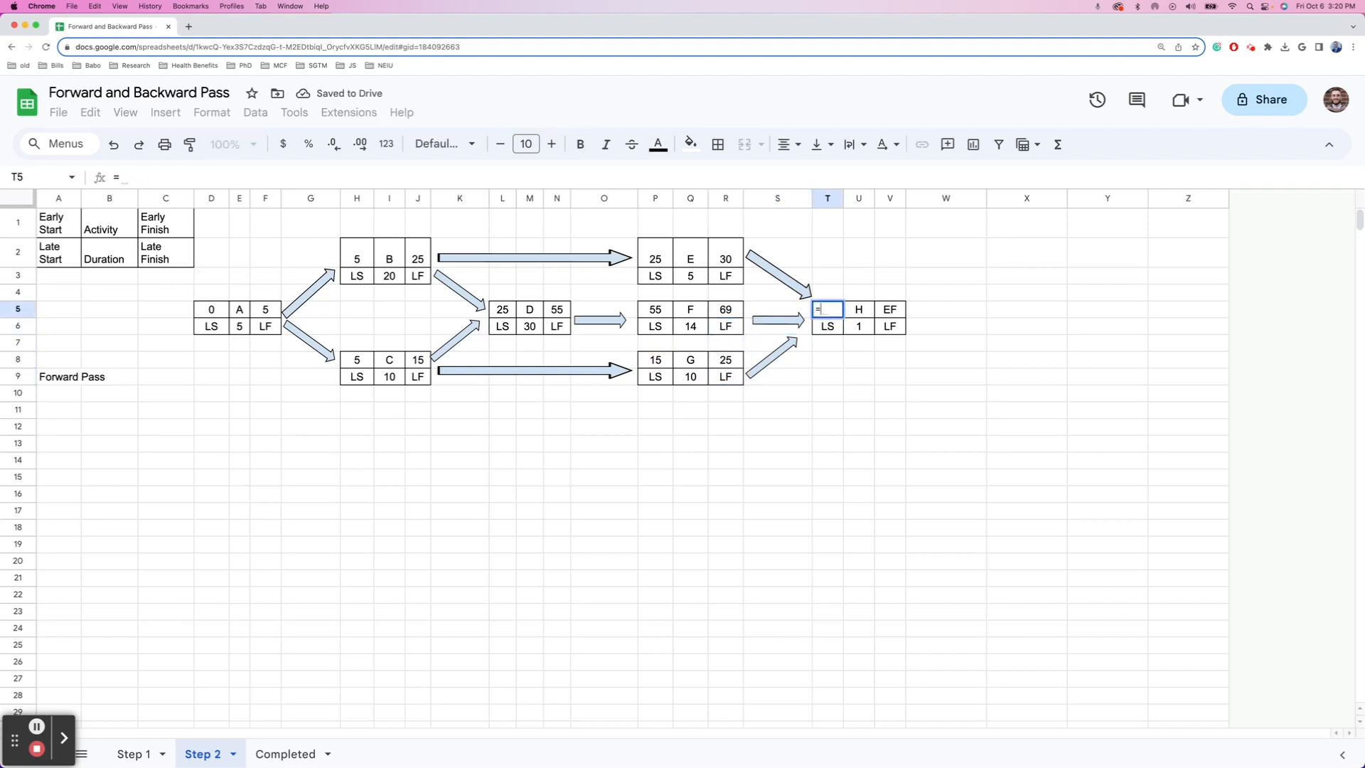
type("MAX(")
key("Left")
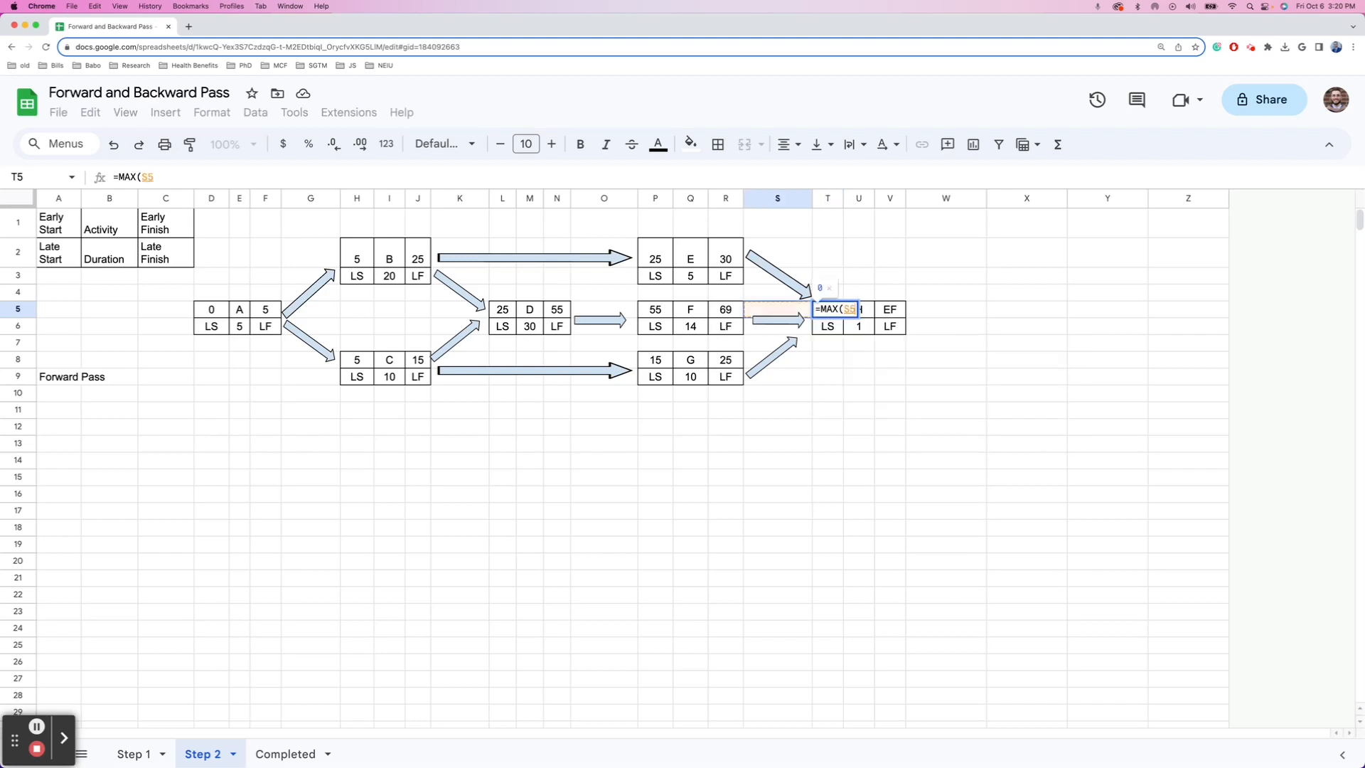
key("Left")
key("Up")
key("Up")
key("Up")
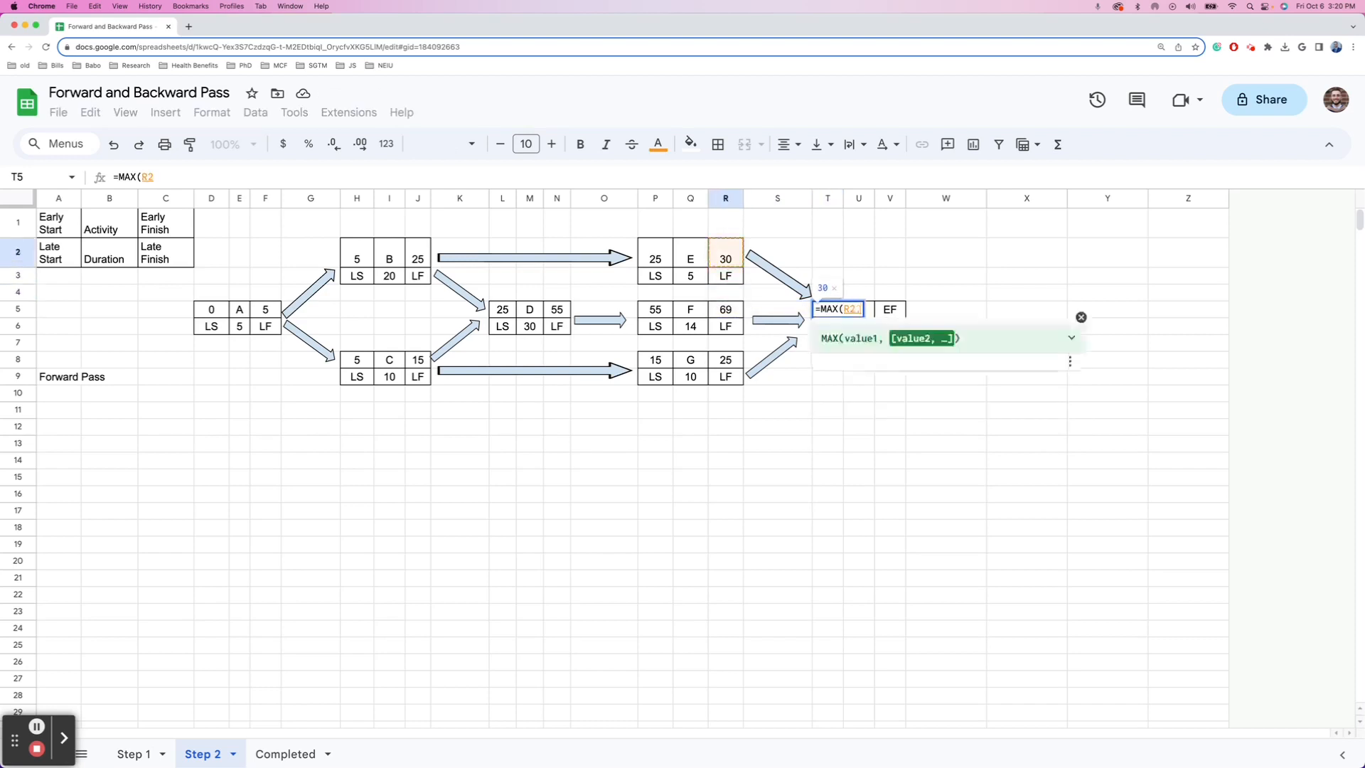
type(",")
key("Left")
key("Left")
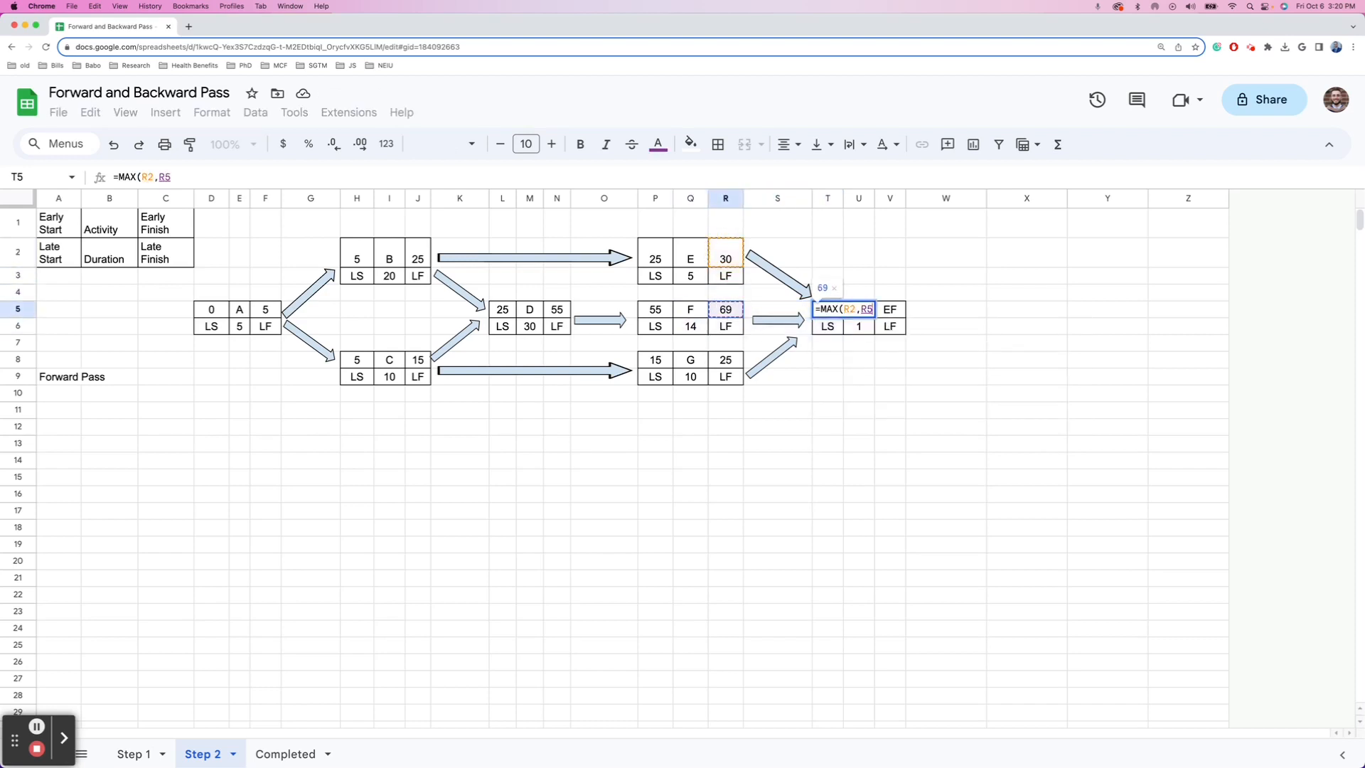
type(",")
key("Left")
key("Left")
key("Down")
key("Down")
key("Down")
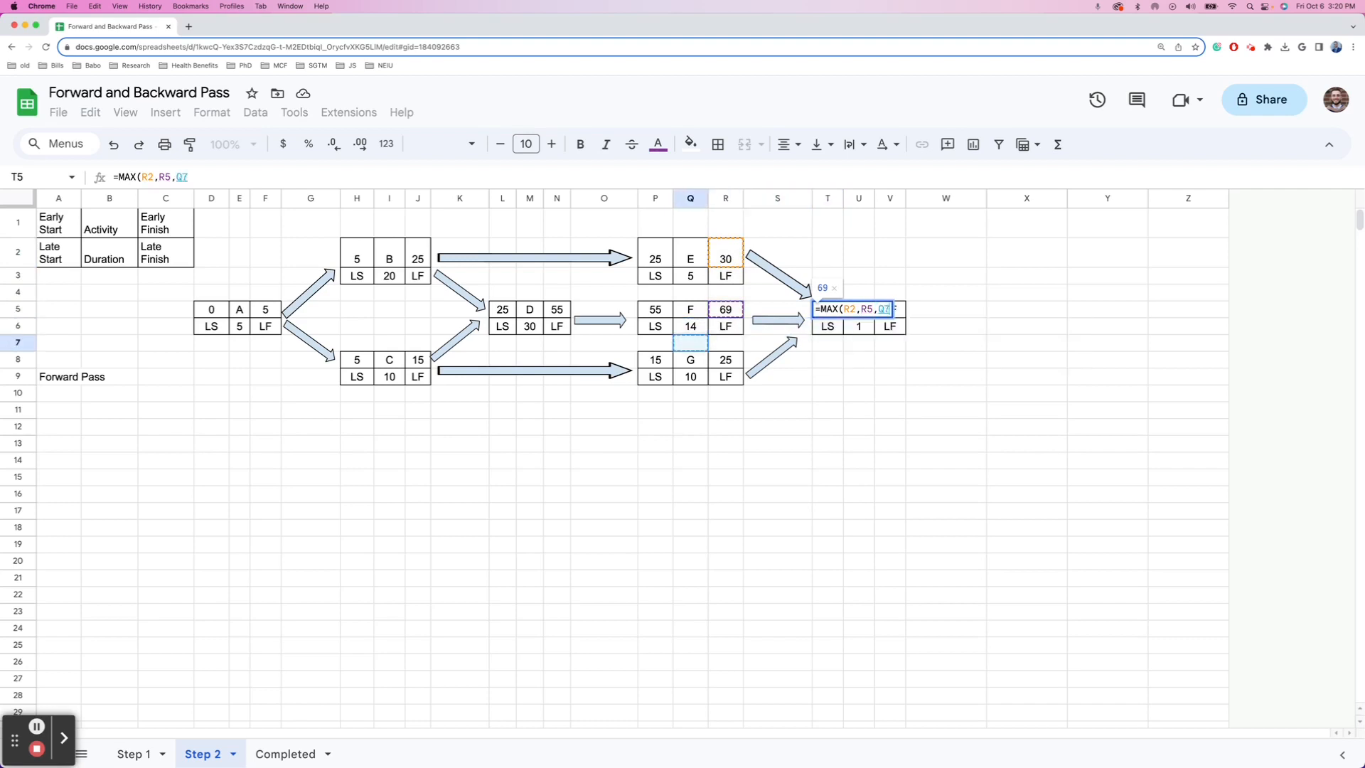
key("Return")
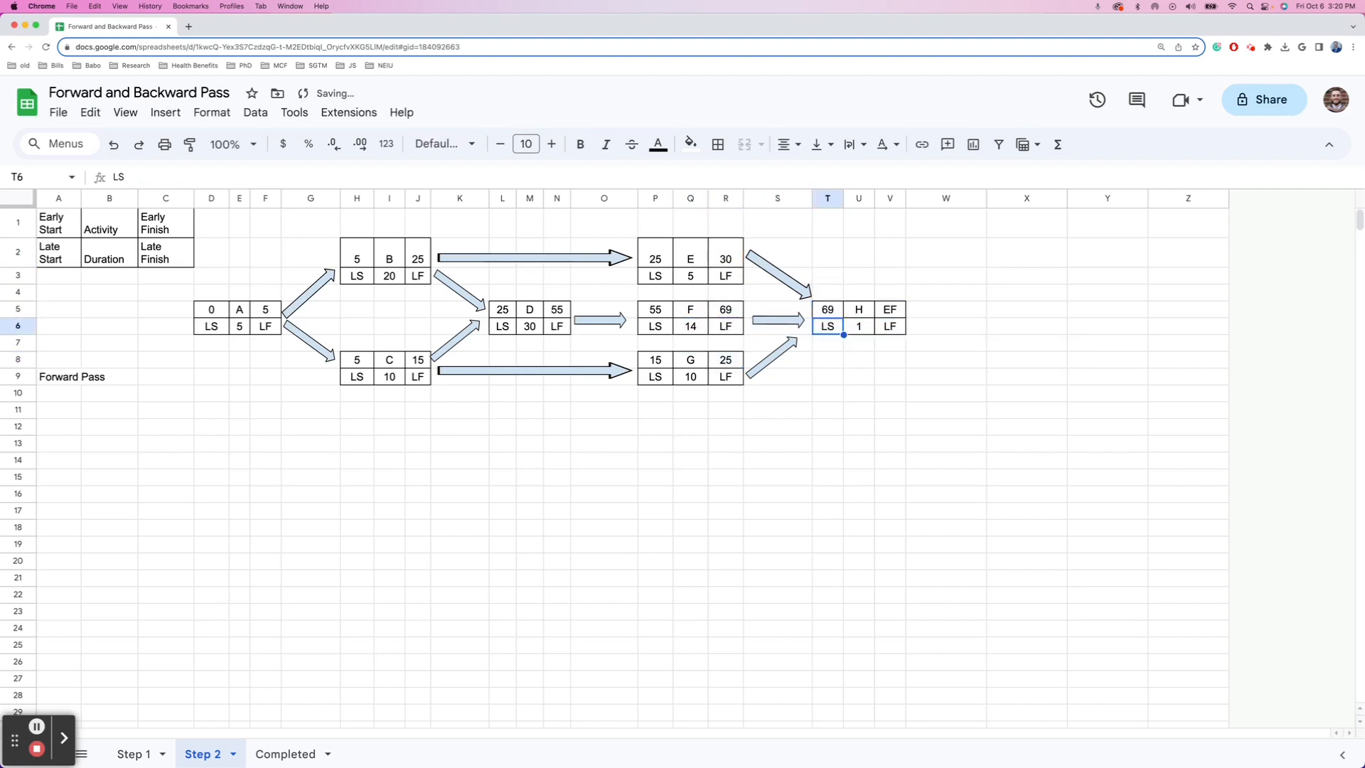
- Enter =T5+U6 in V5 so H's early finish shows 70
key("Up")
key("Right")
key("Right")
type("=")
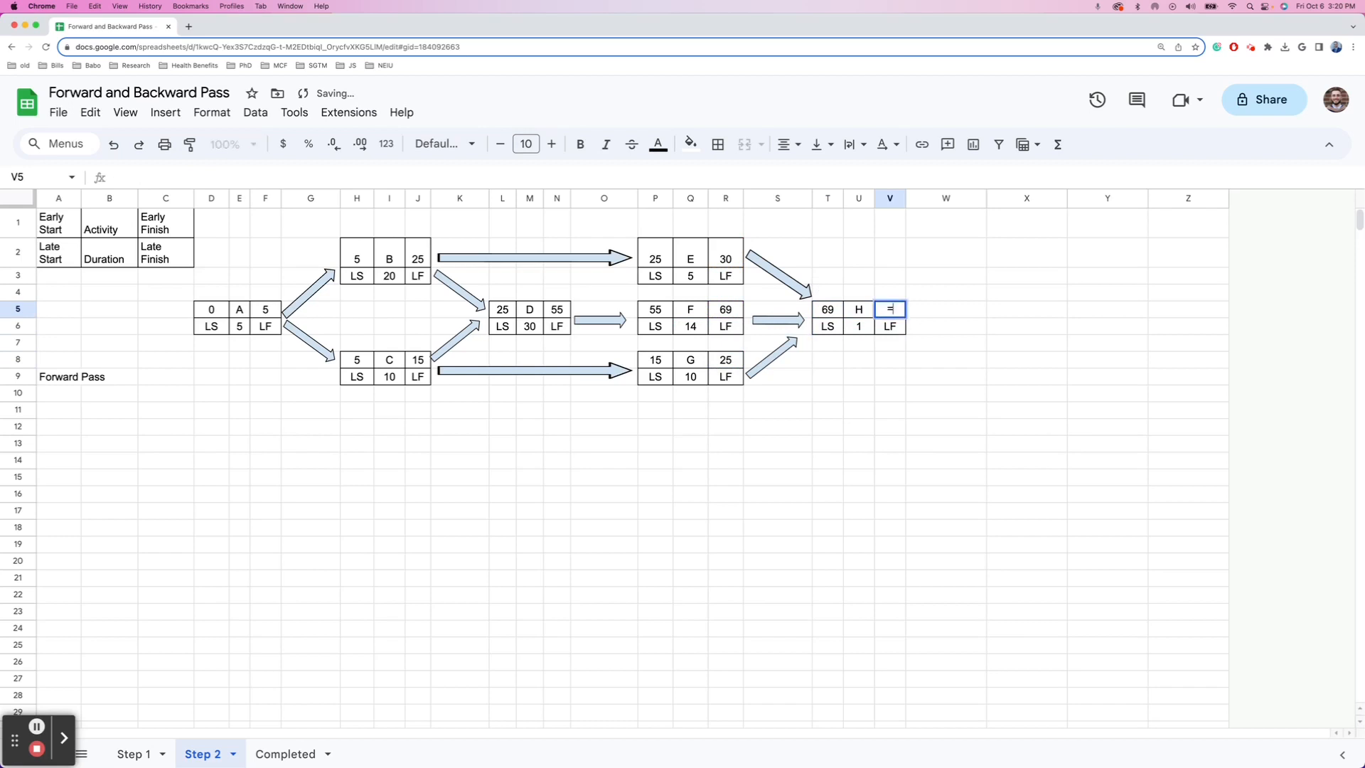
key("Left")
key("Left")
type("+")
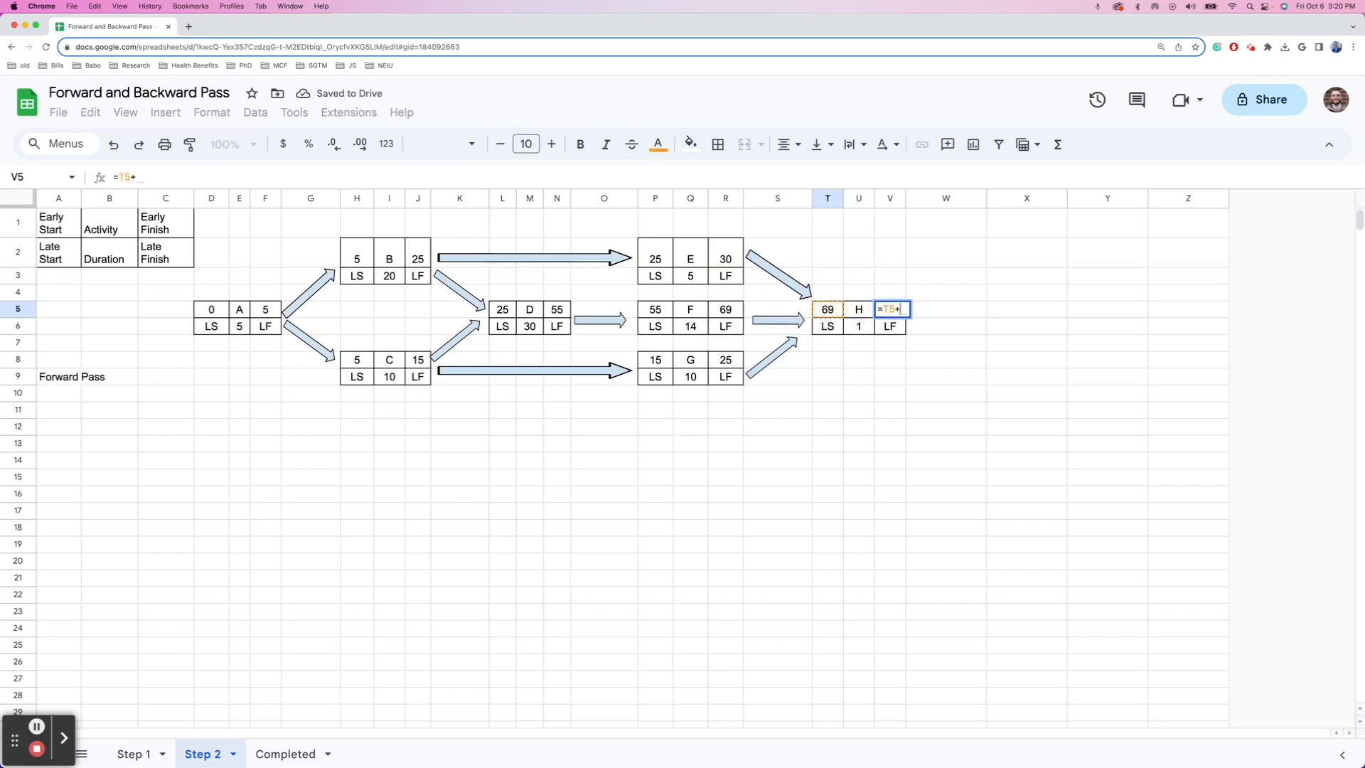
key("Down")
key("Left")
key("Return")
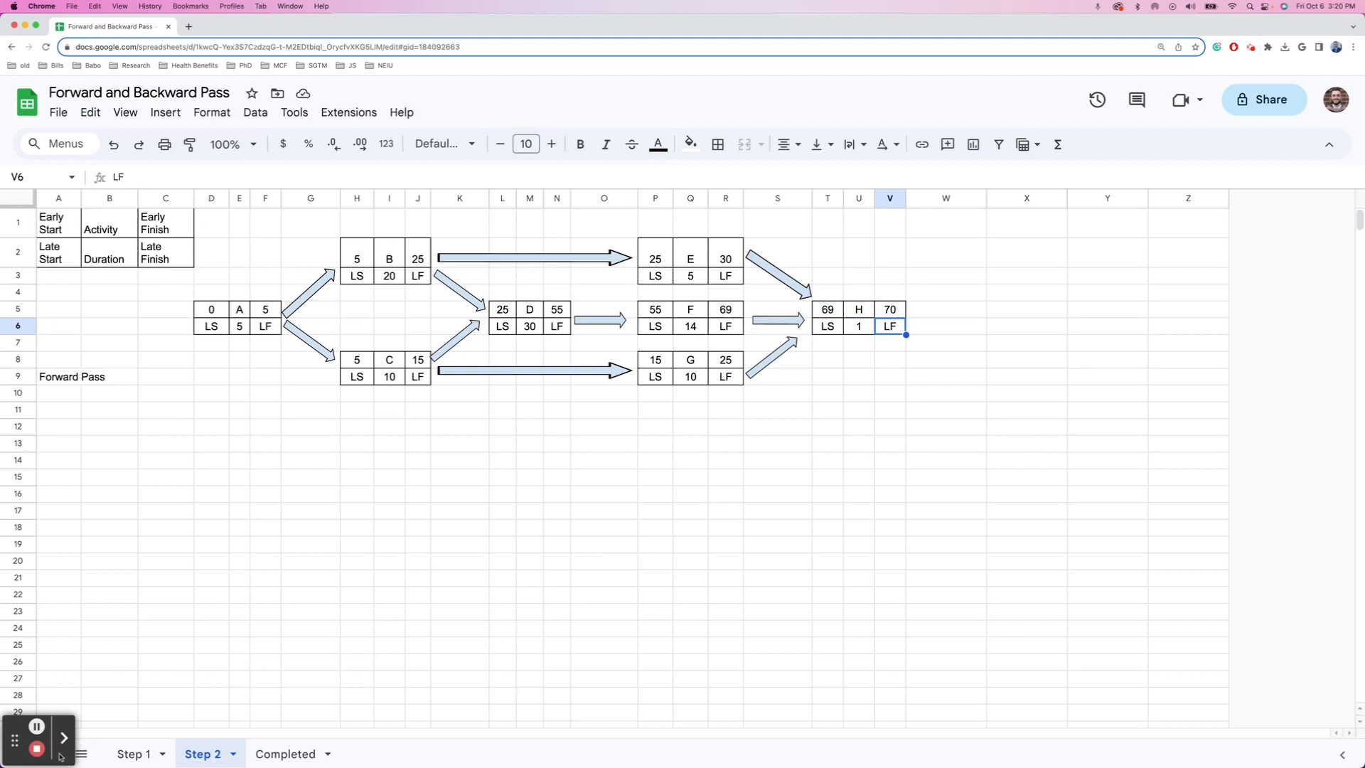
left_click(37, 727)
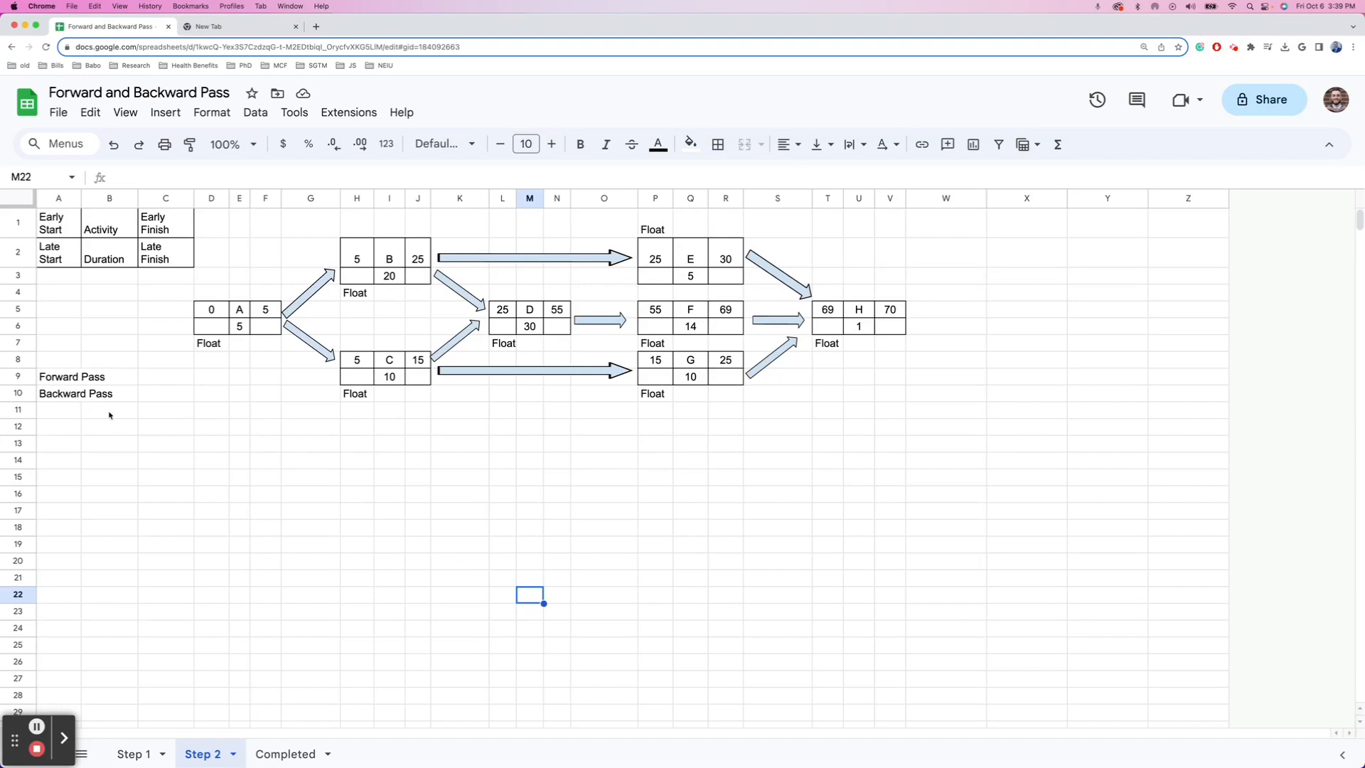
- Set H's late finish in V6 to =V5, giving 70
left_click(893, 326)
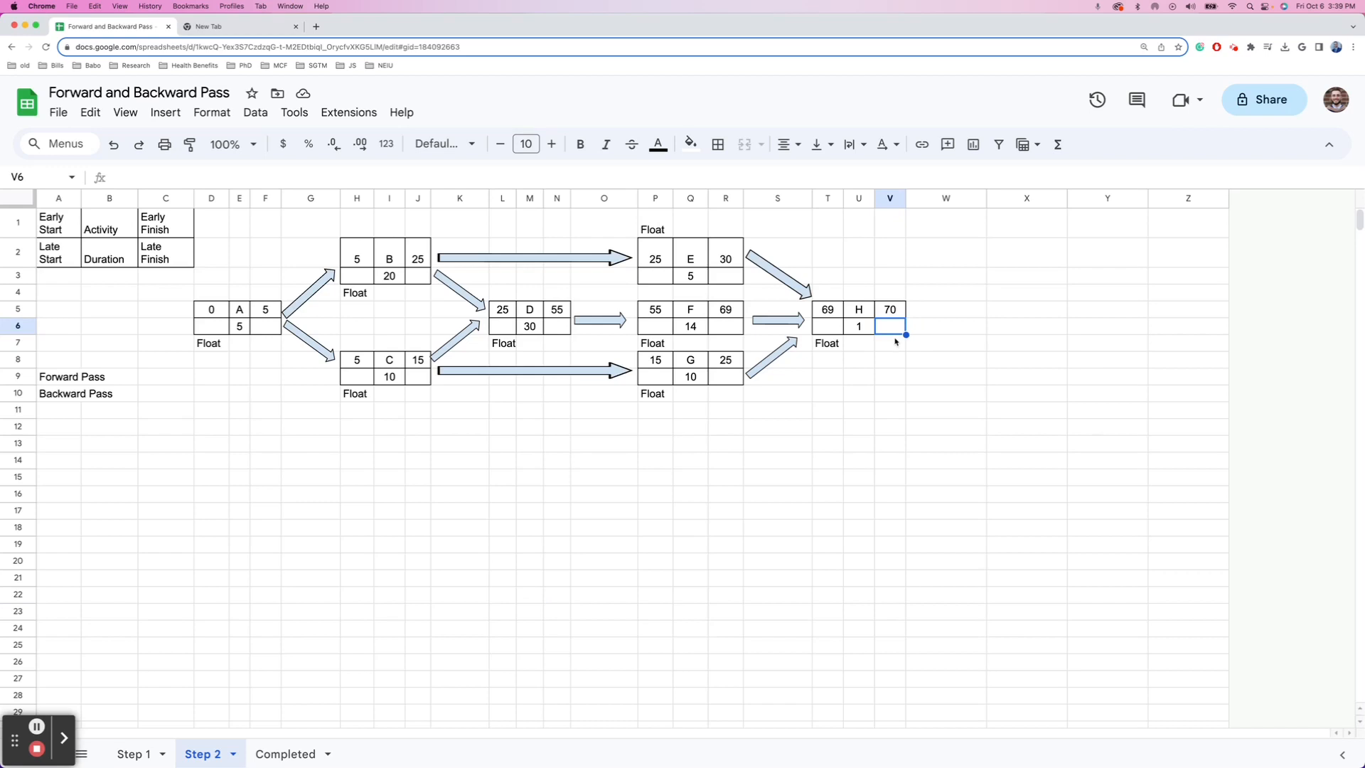
type("=")
key("Up")
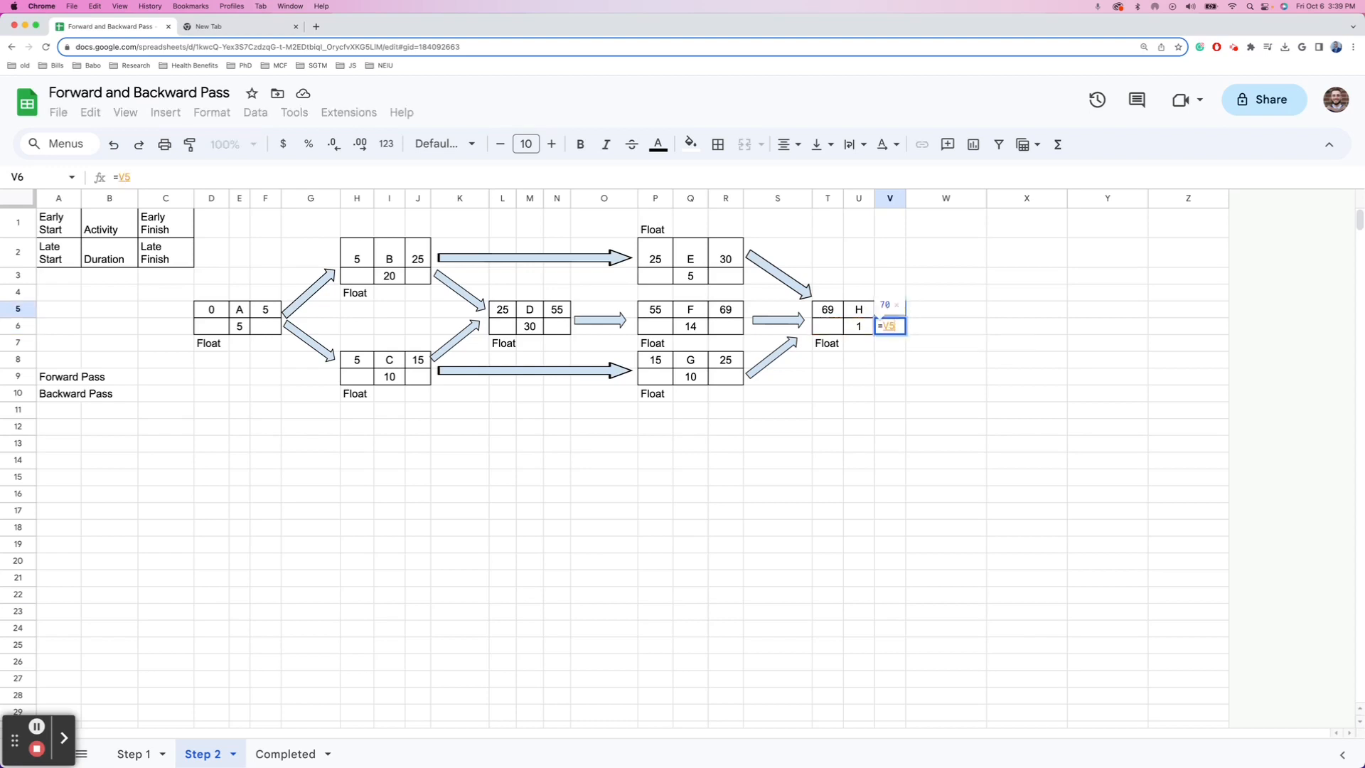
key("Return")
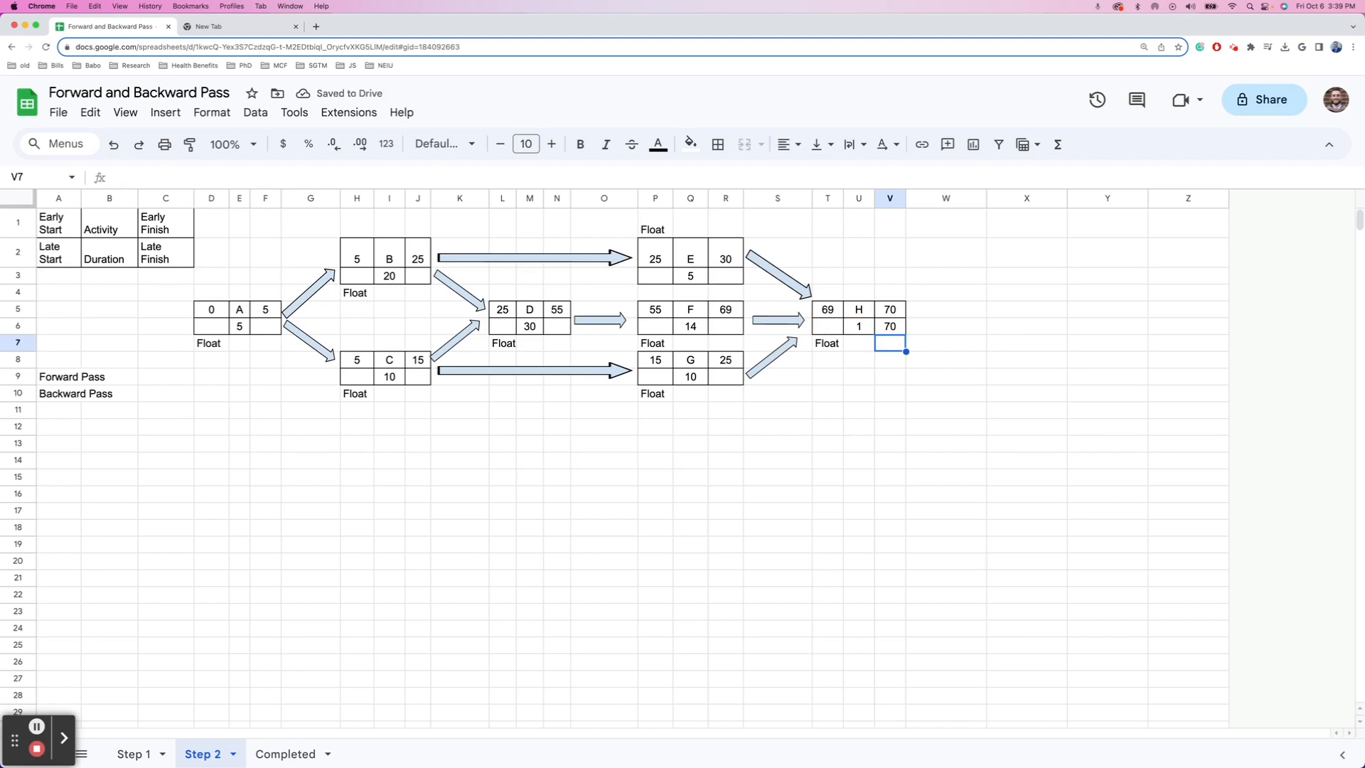
- Enter =V6-U6 in T6 so H's late start reads 69
key("Up")
key("Left")
key("Left")
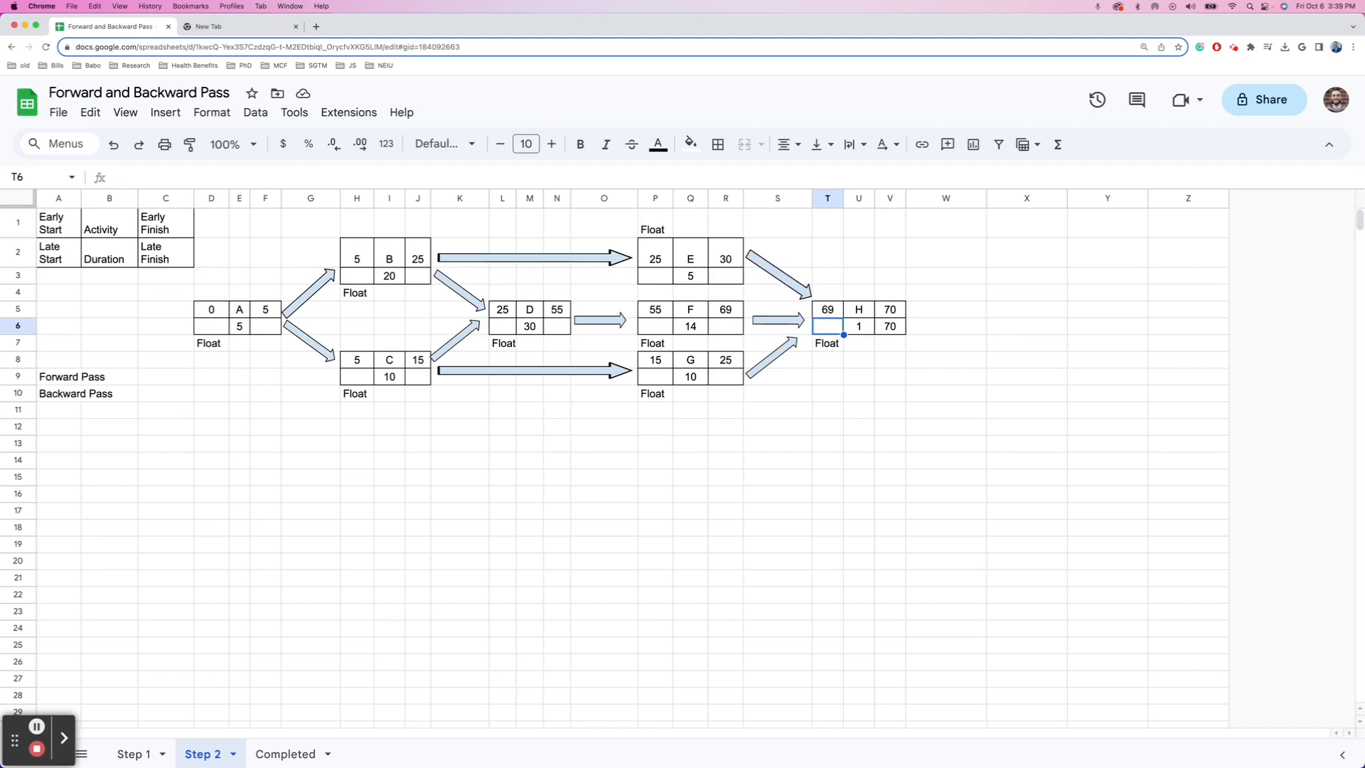
type("=")
key("Right")
key("Right")
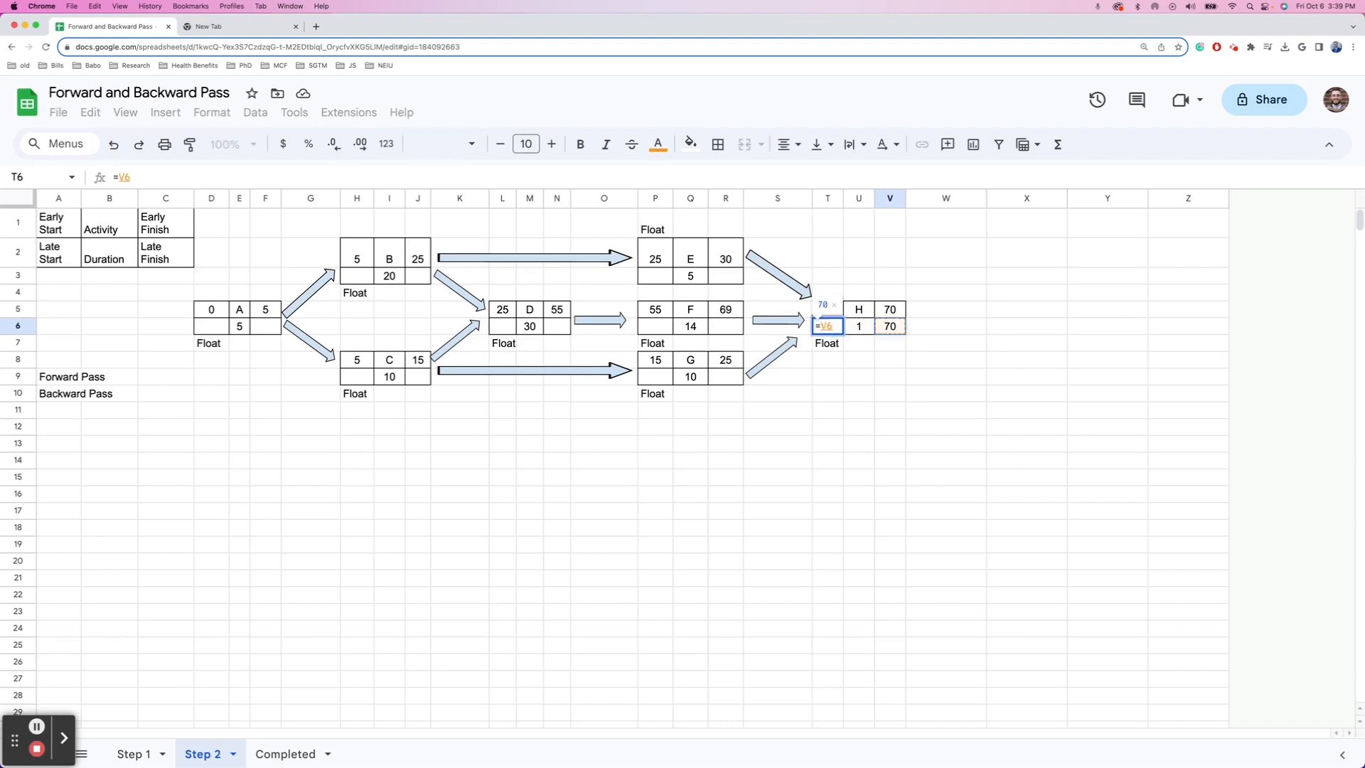
type("+")
key("BackSpace")
type("-")
key("Left")
key("Right")
key("Right")
key("Return")
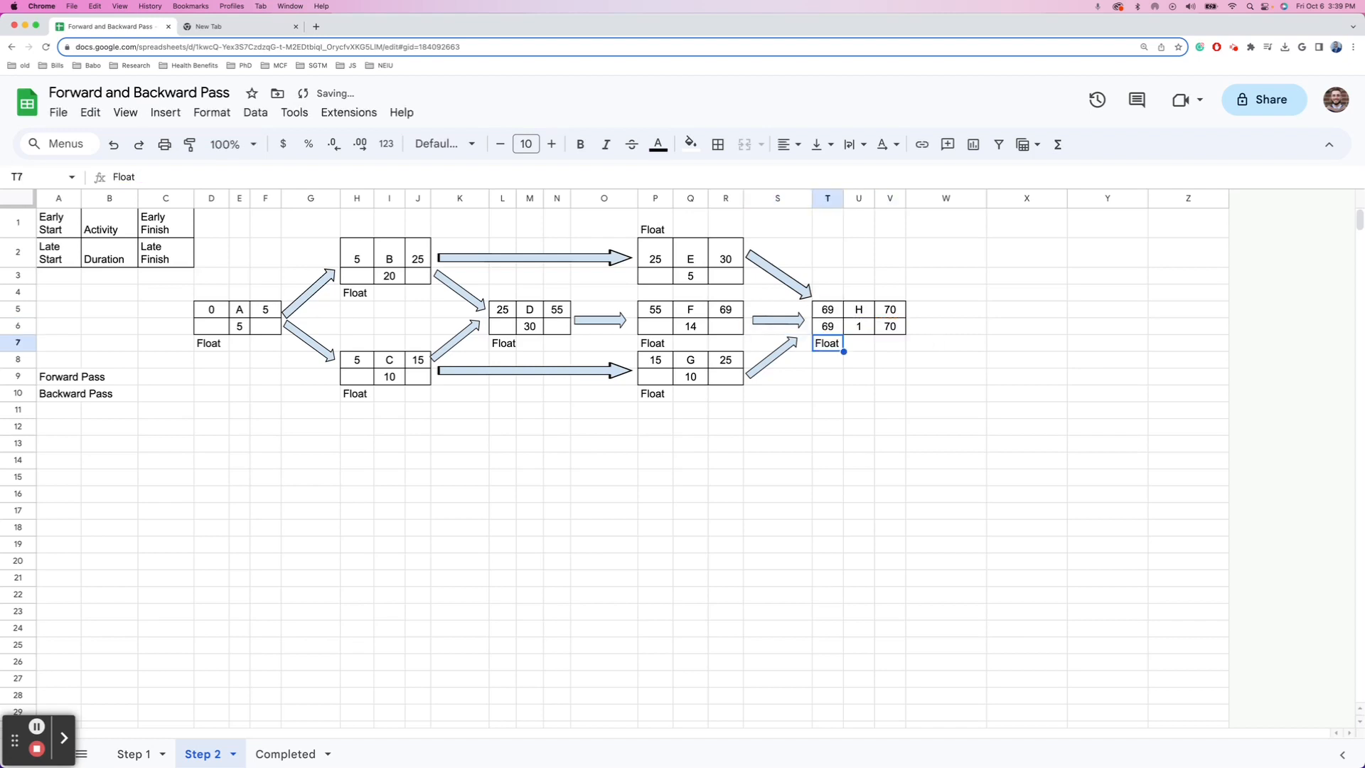
key("Up")
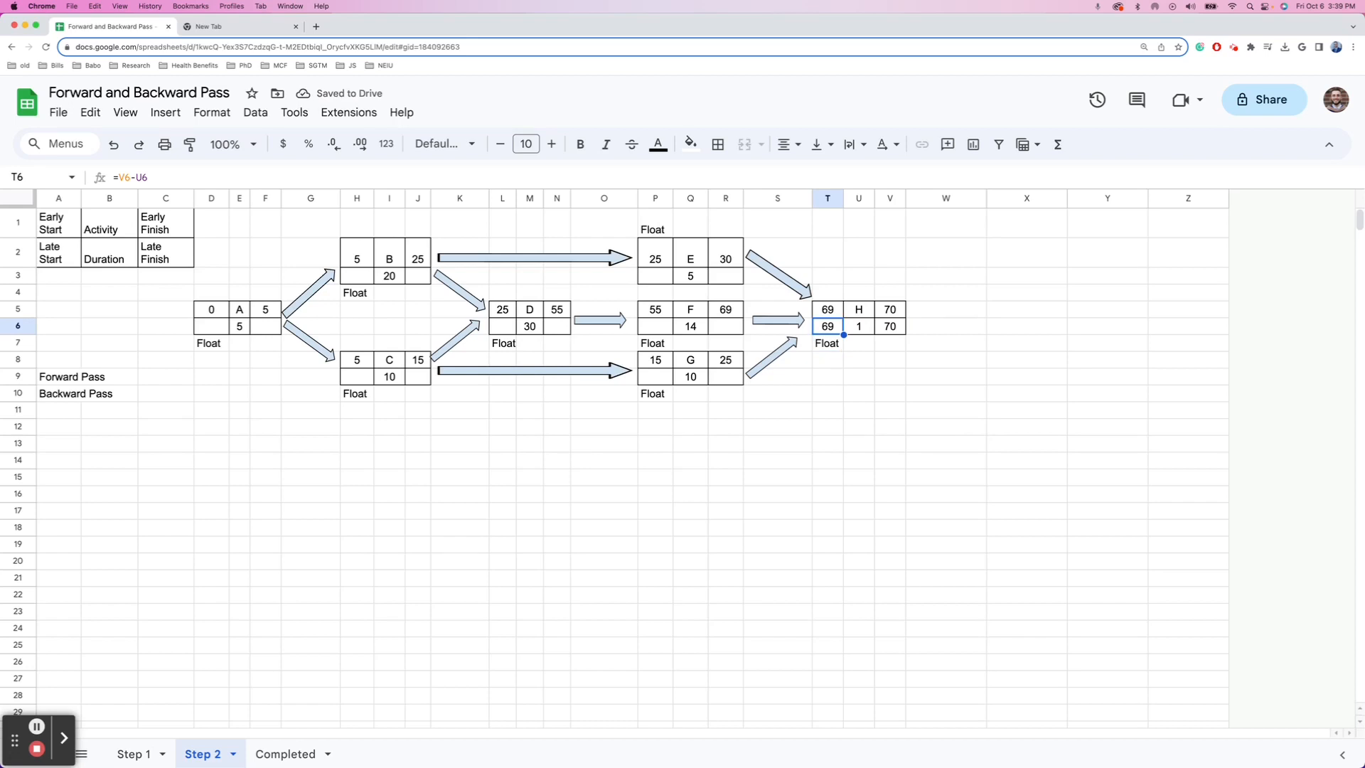
key("Left")
key("Left")
key("Up")
key("Up")
key("Left")
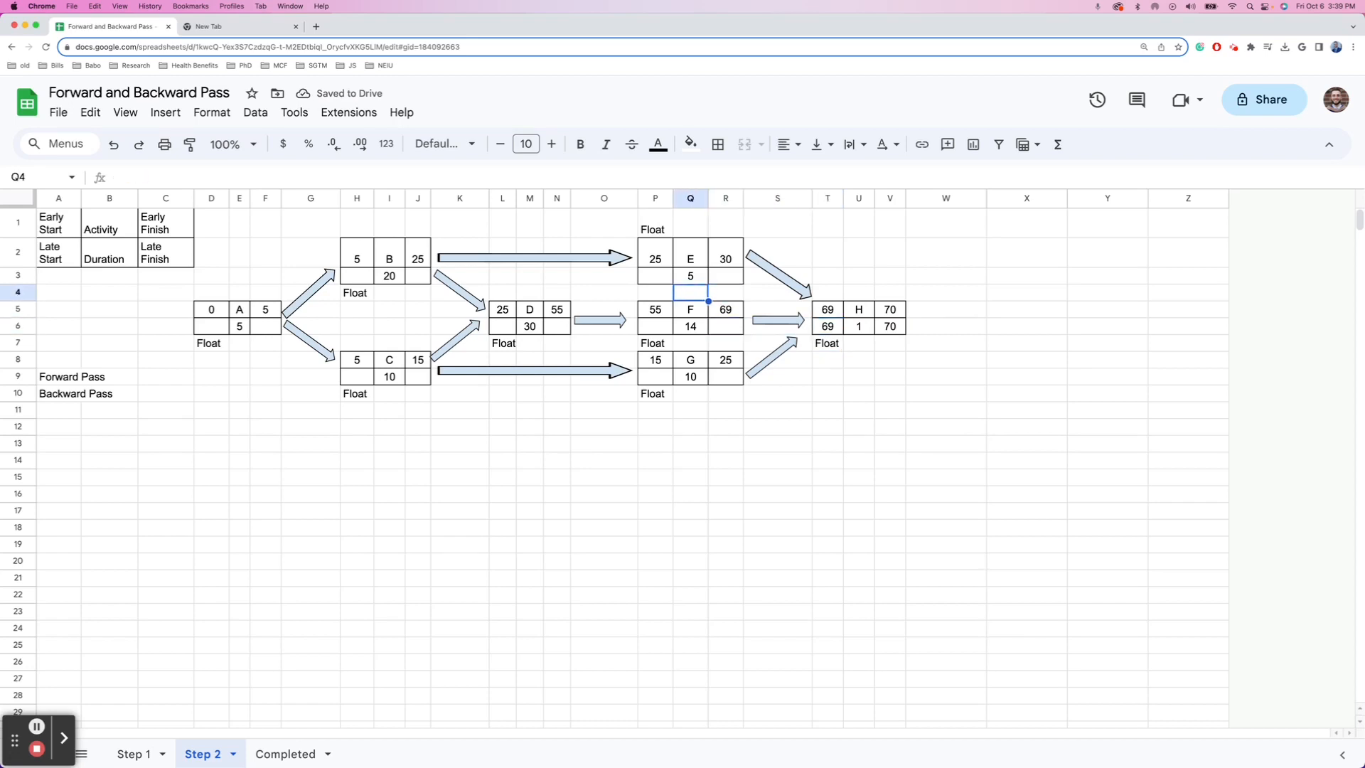
- Link E's late finish in R3 to H's late start T6, showing 69
key("Up")
key("Right")
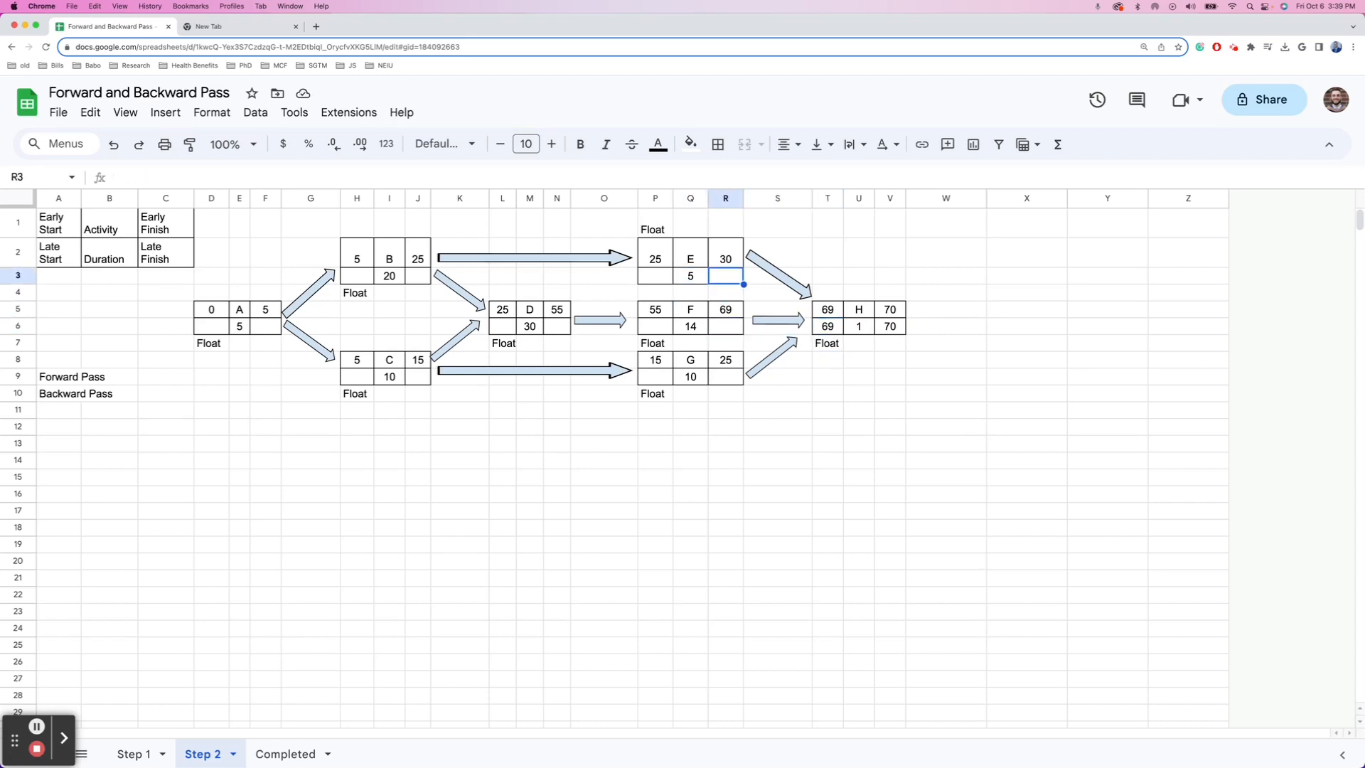
type("=")
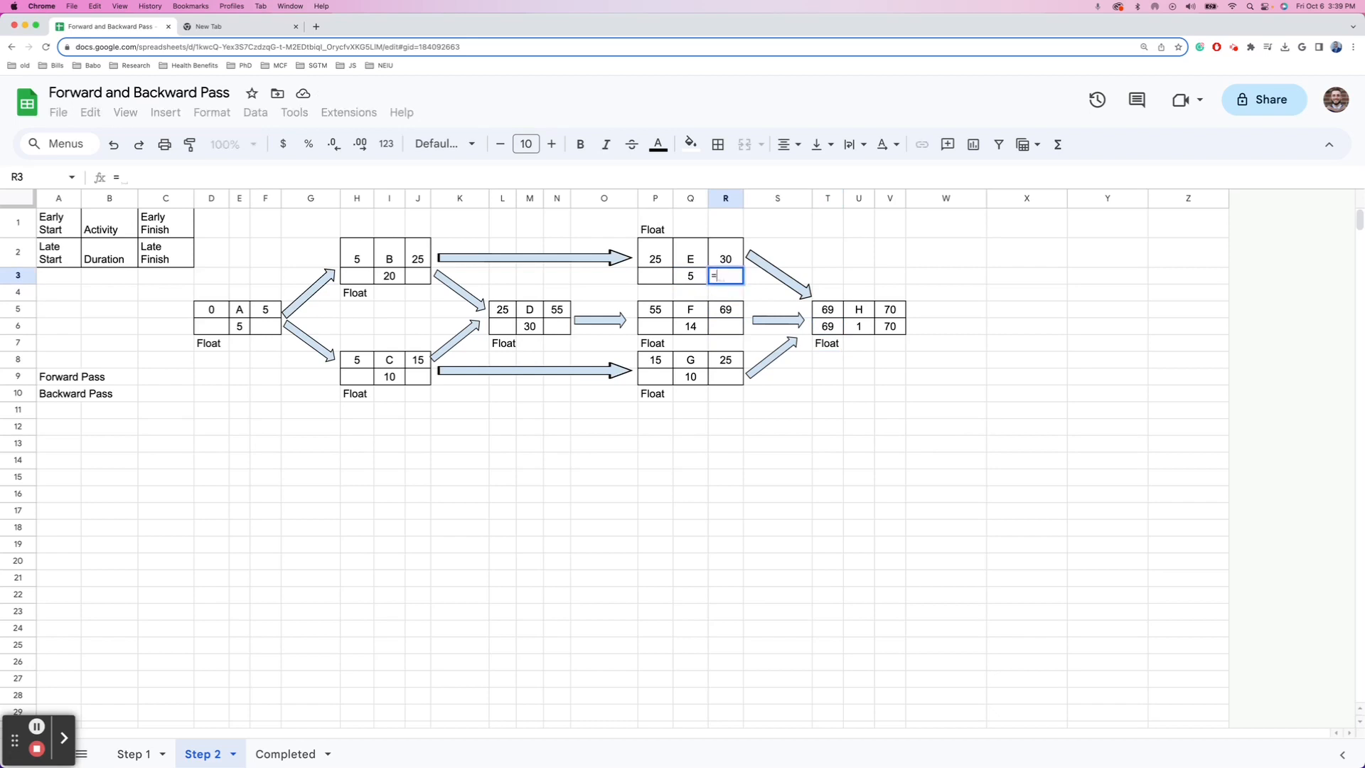
key("Down")
key("Down")
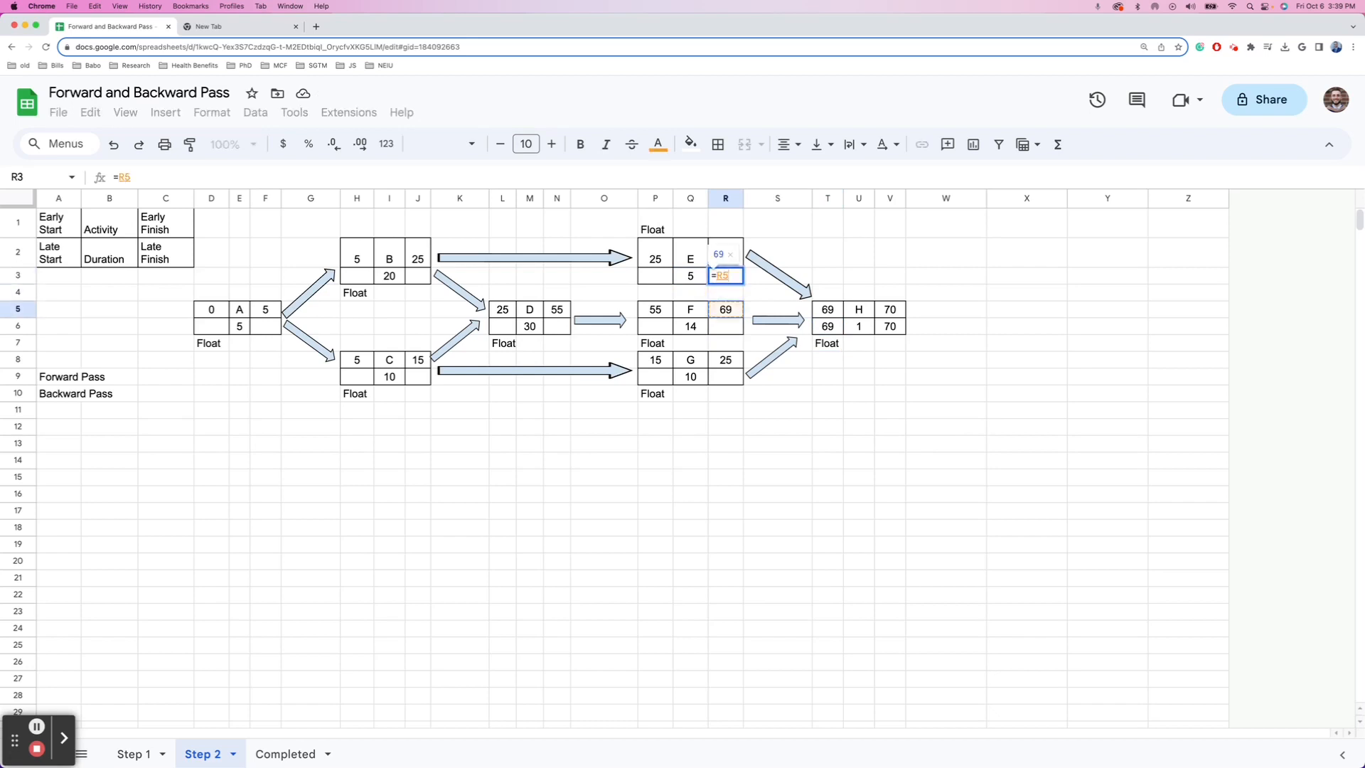
key("Right")
key("Right")
key("Down")
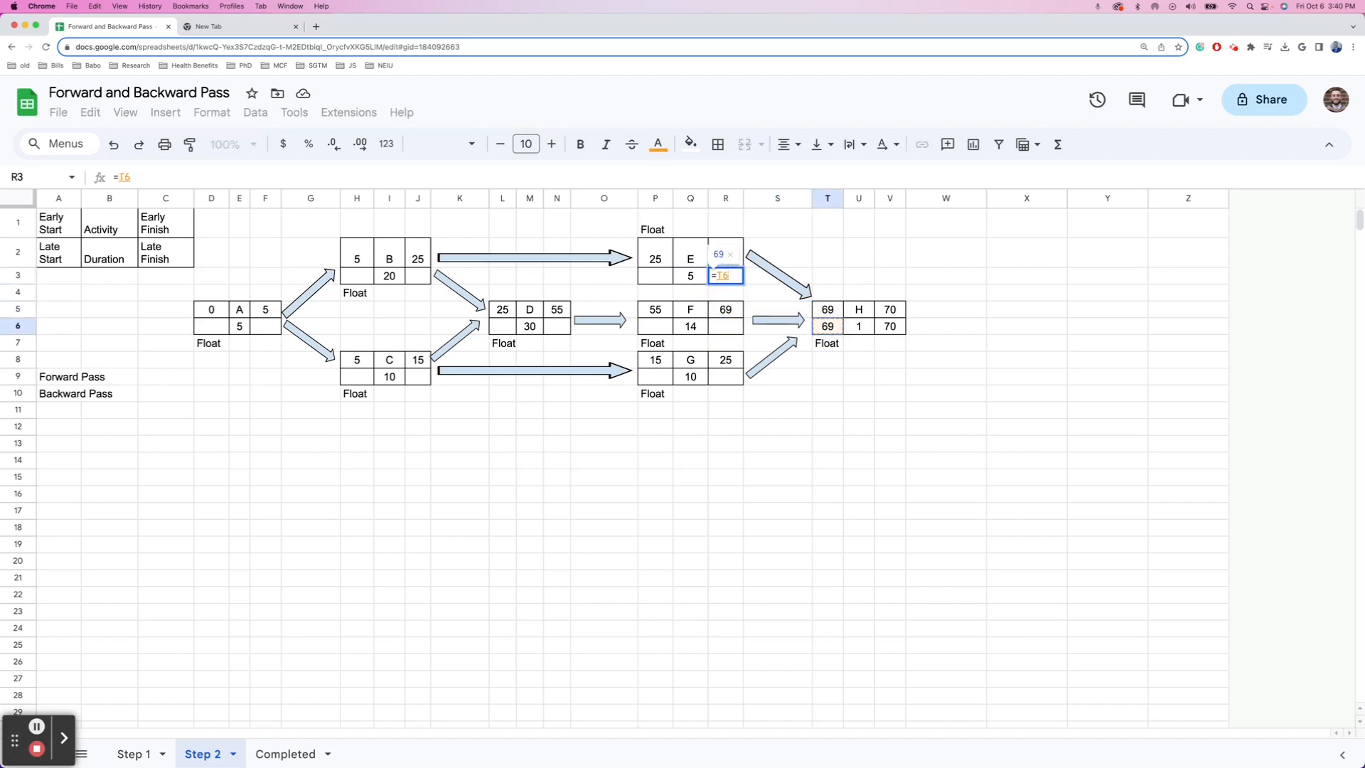
key("Return")
- Link F's and G's late finish cells R6 and R9 to T6, both showing 69
key("Down")
key("Down")
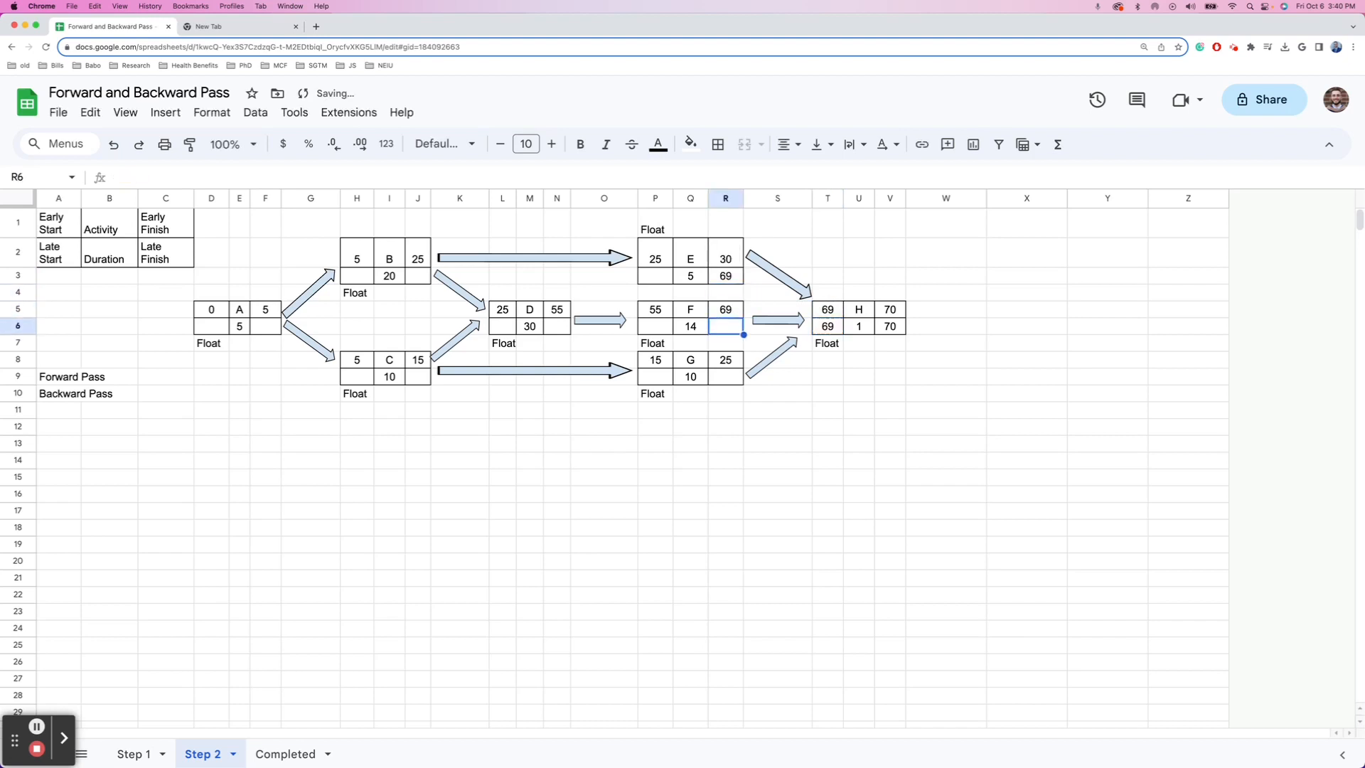
type("=")
key("Right")
key("Right")
key("Right")
key("Left")
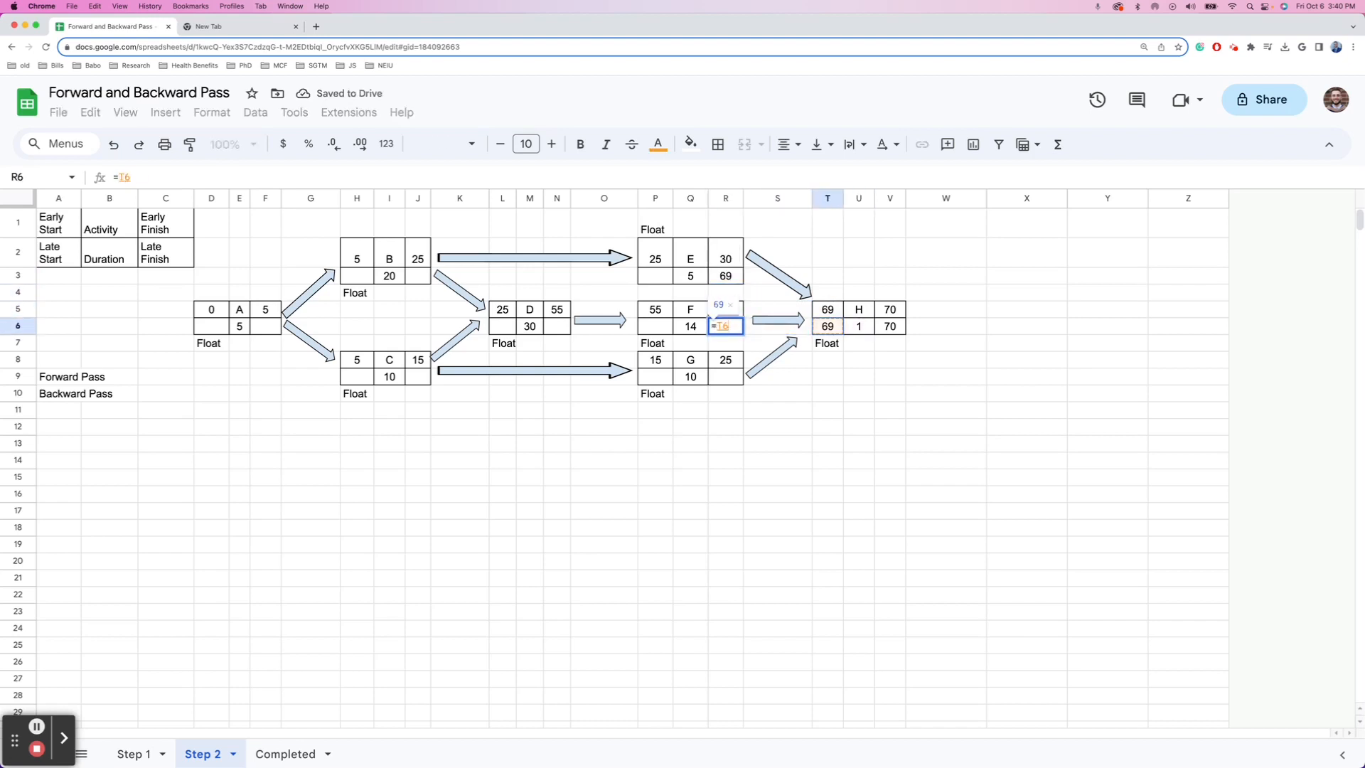
key("Return")
key("Down")
key("Down")
type("=")
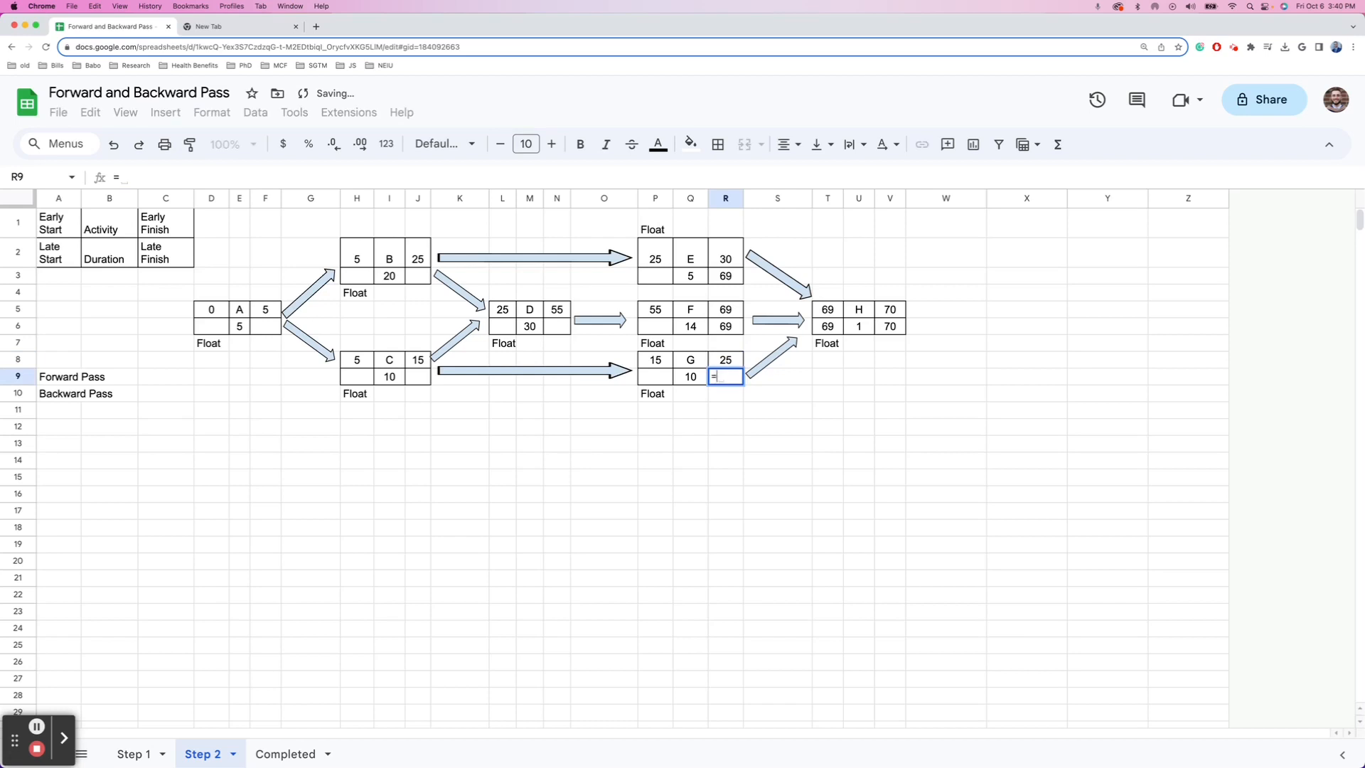
key("Right")
key("Right")
key("Right")
key("Up")
key("Up")
key("Up")
key("Left")
key("Return")
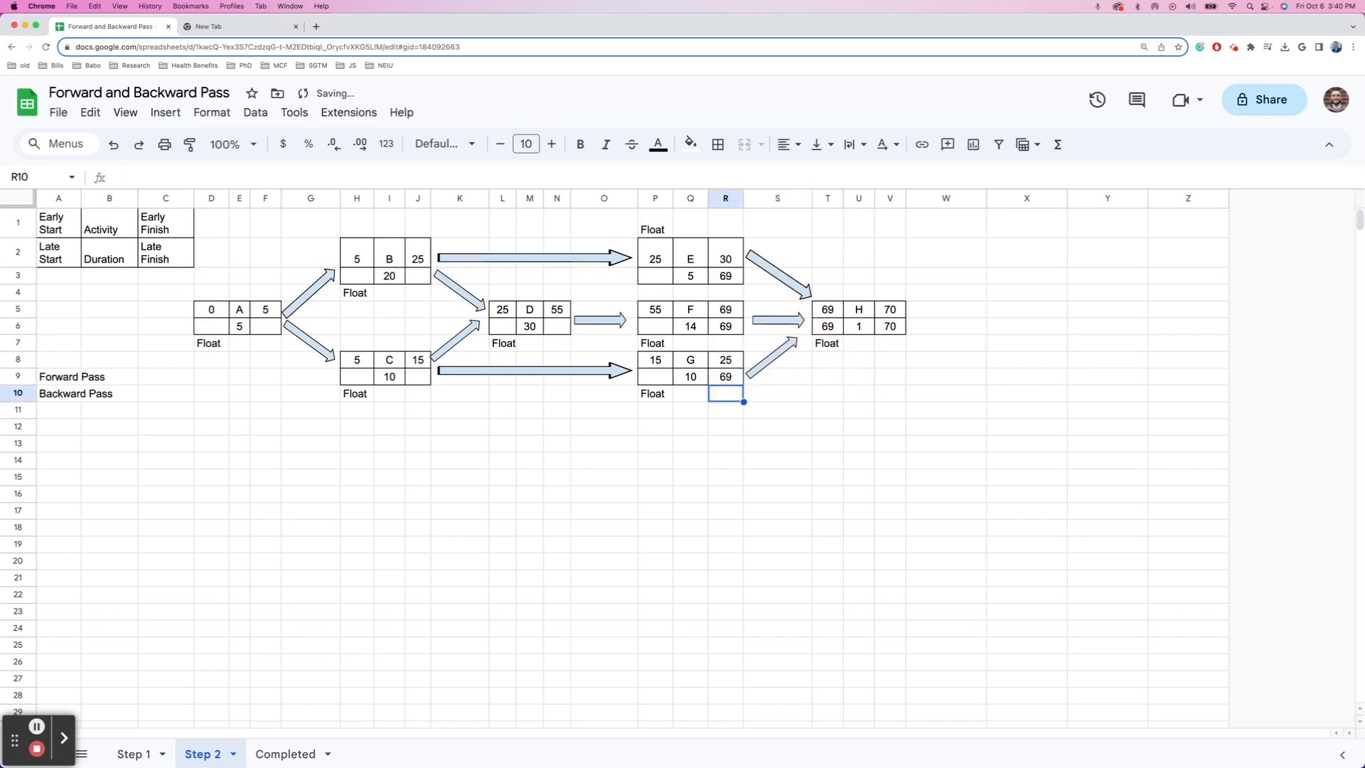
key("Left")
key("Left")
key("Up")
key("Up")
key("Up")
key("Up")
key("Up")
key("Up")
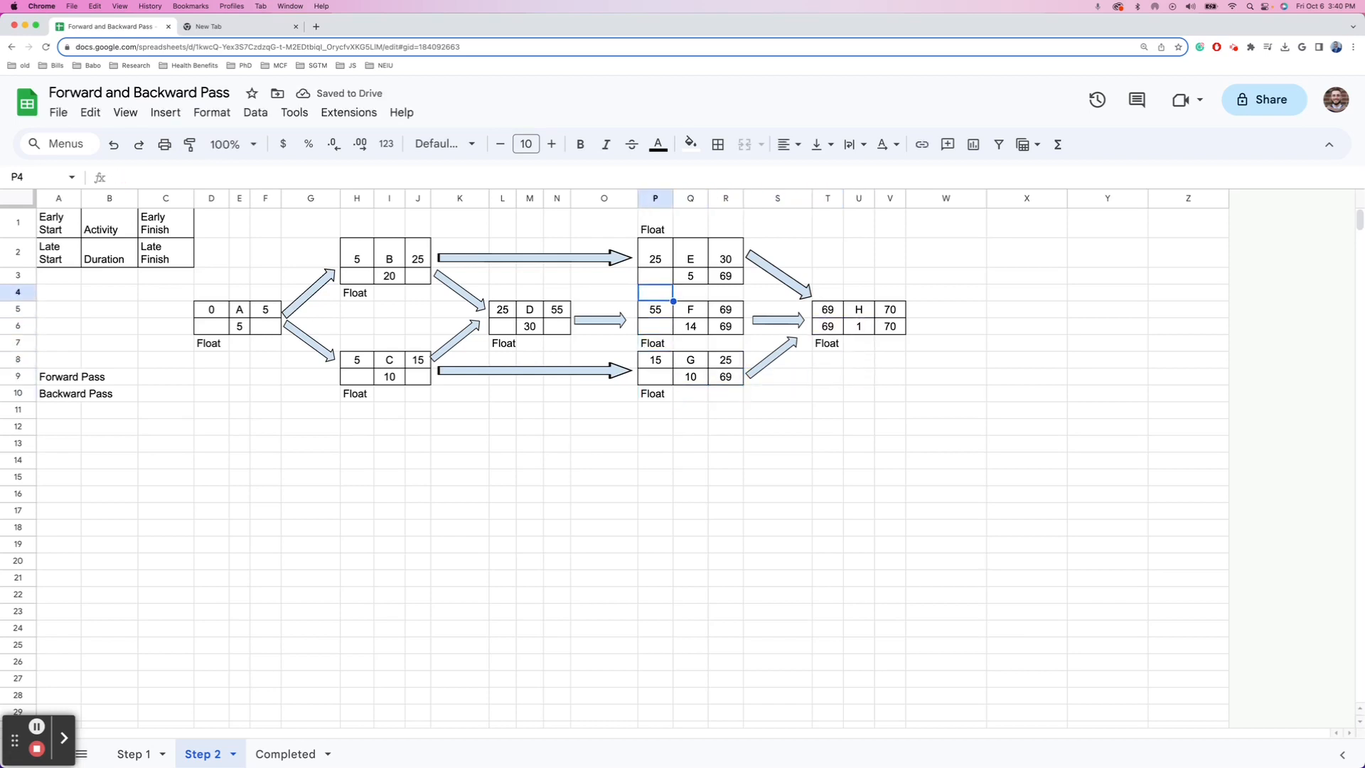
- Enter =R3-Q3 in P3 so E's late start is 64
key("Up")
type("=")
key("Right")
key("Right")
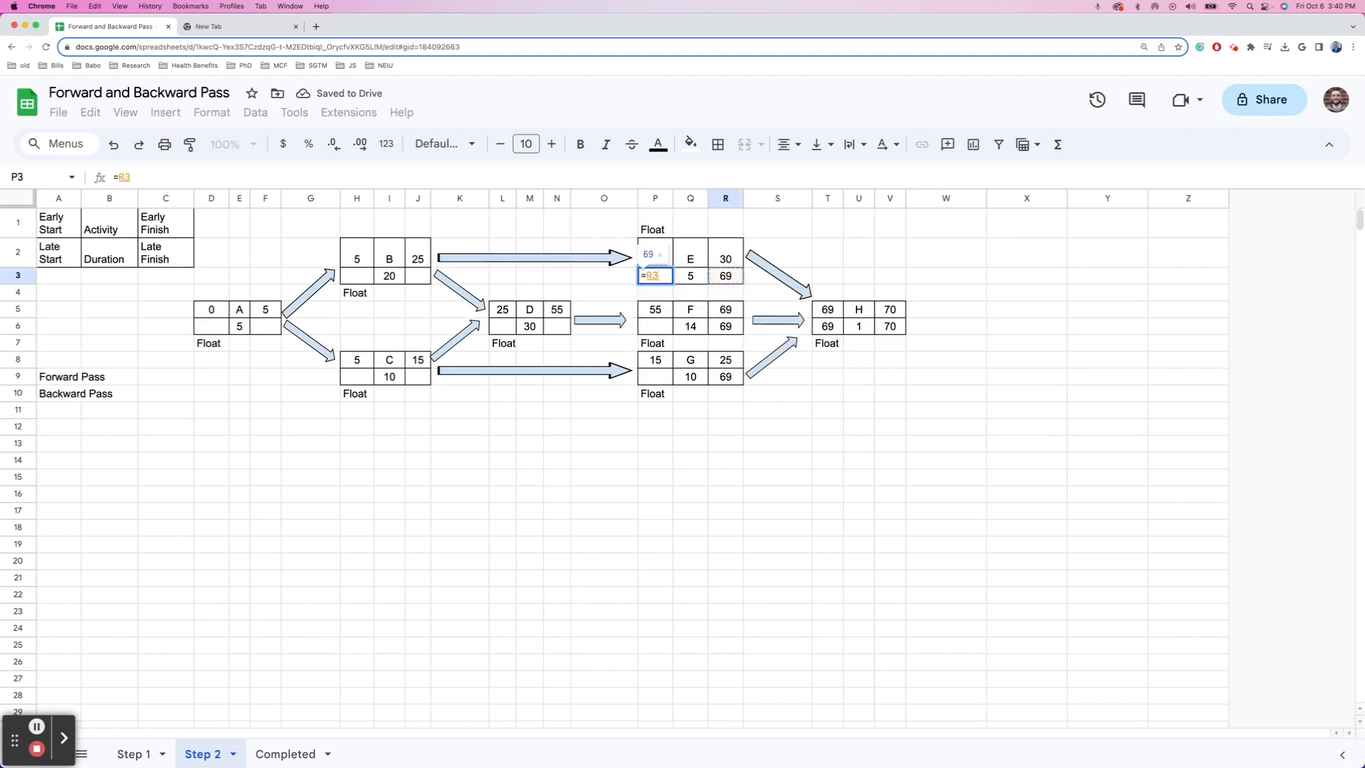
type("-")
key("Right")
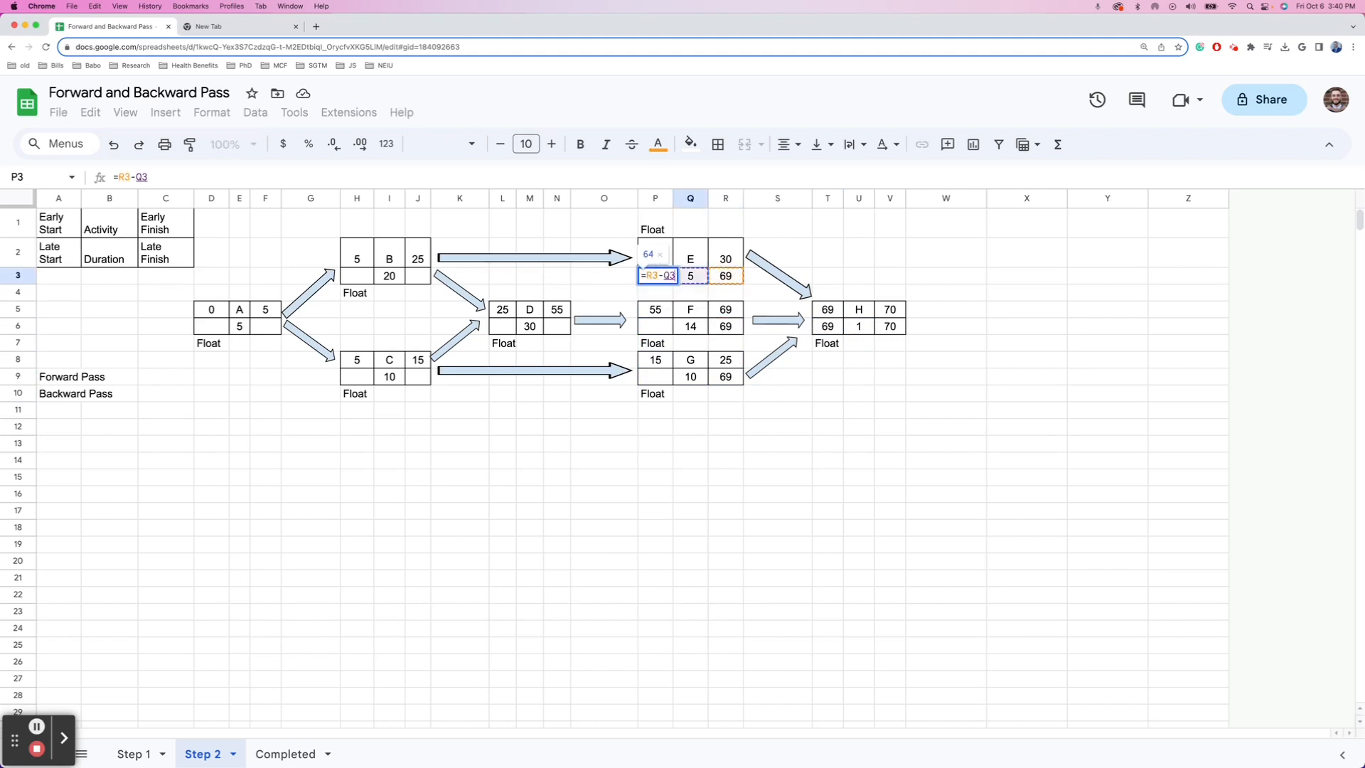
key("Return")
- Enter =R6-Q6 in P6 so F's late start is 55
key("Down")
key("Down")
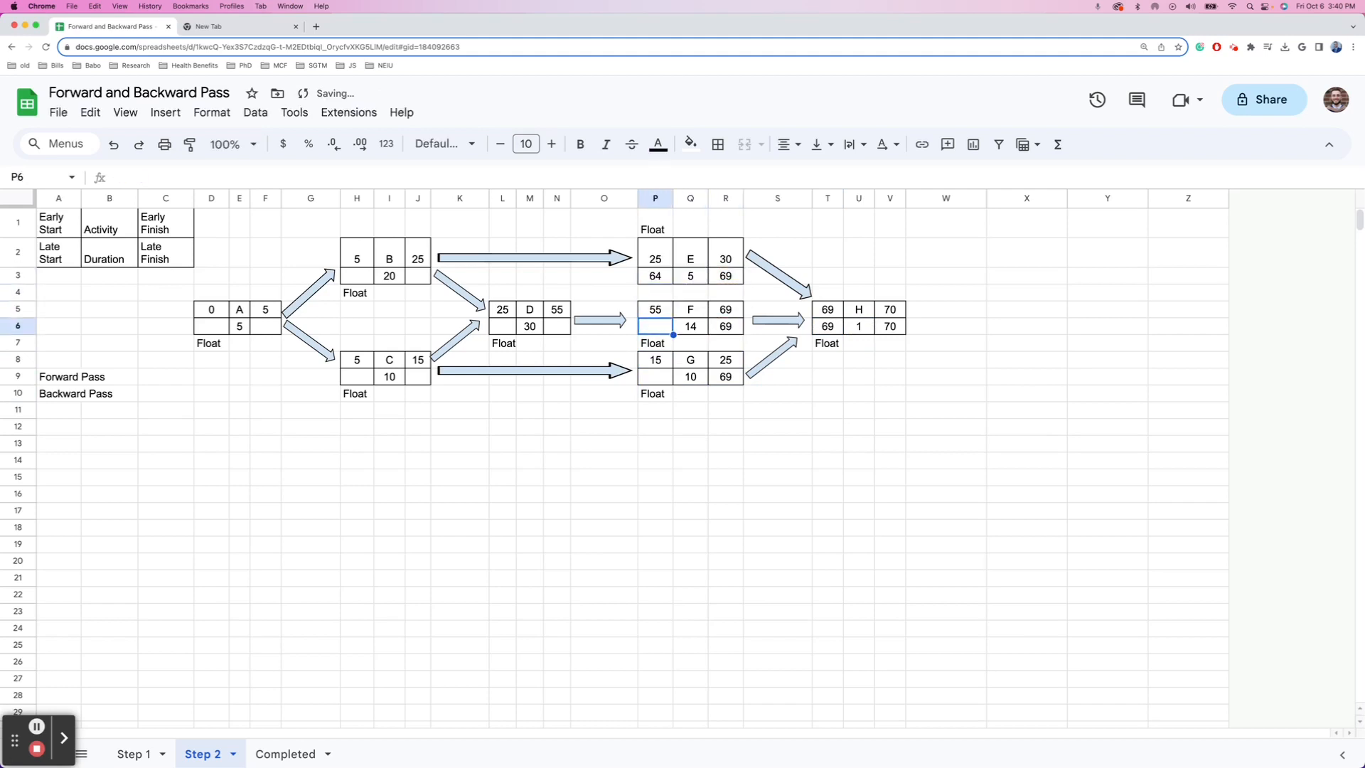
type("=")
key("Right")
key("Right")
key("Right")
key("Left")
type("-")
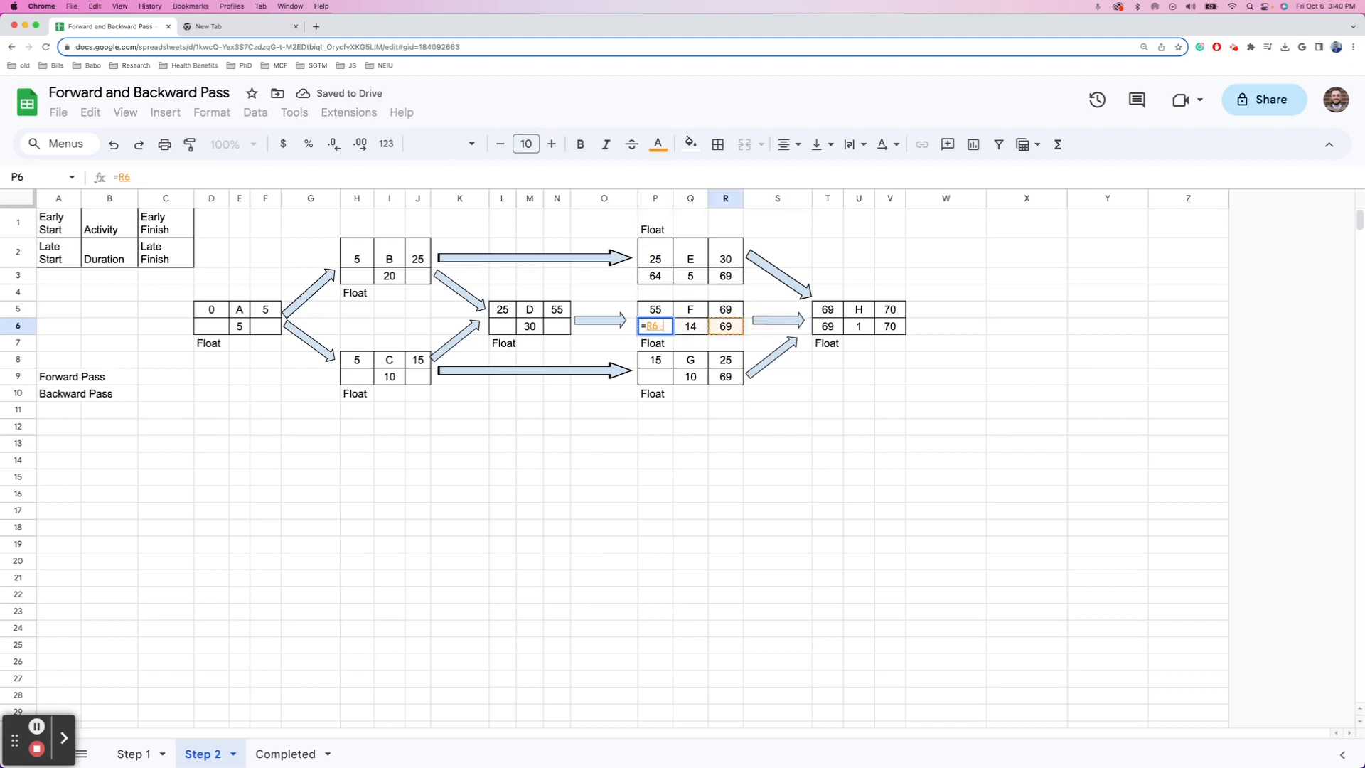
key("Right")
key("Left")
key("Right")
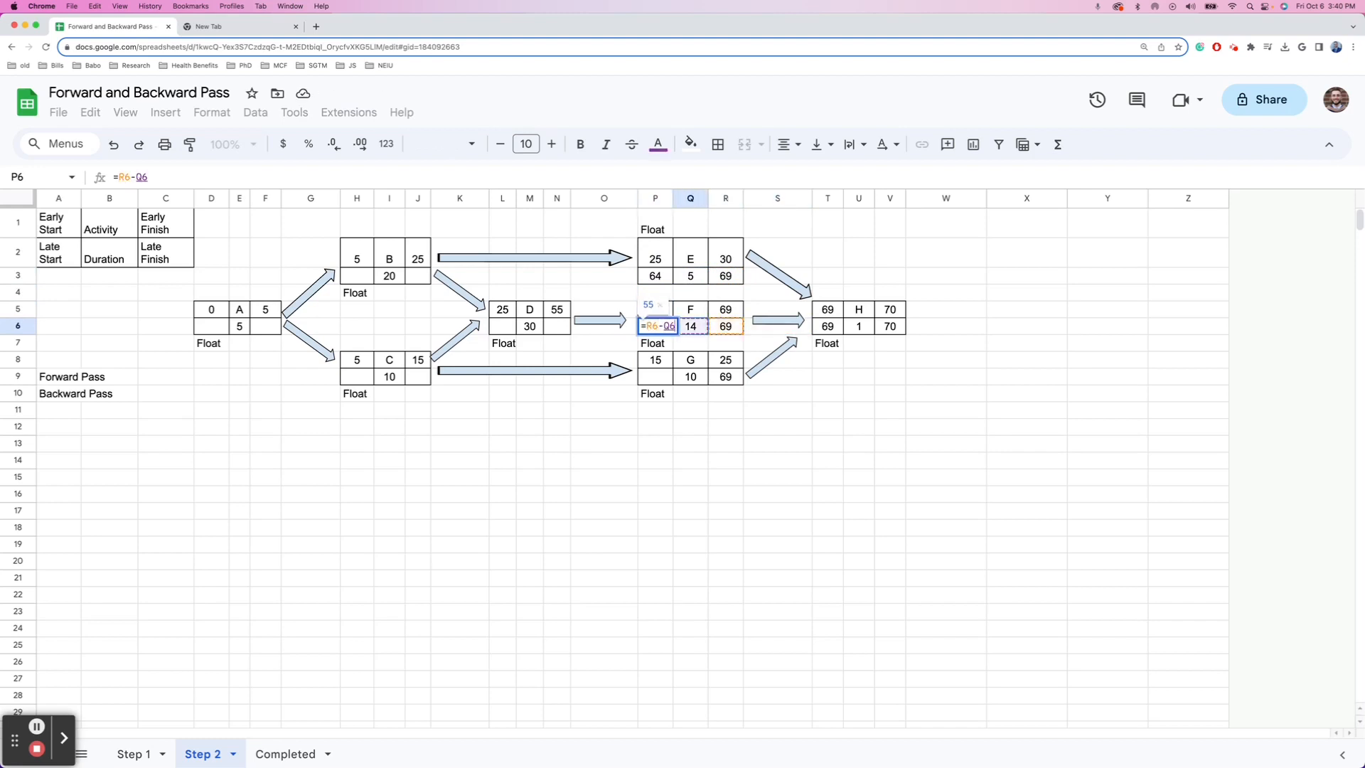
key("Return")
- Enter =R9-Q9 in P9 so G's late start is 59, then recheck F's cells
key("Down")
key("Down")
type("=")
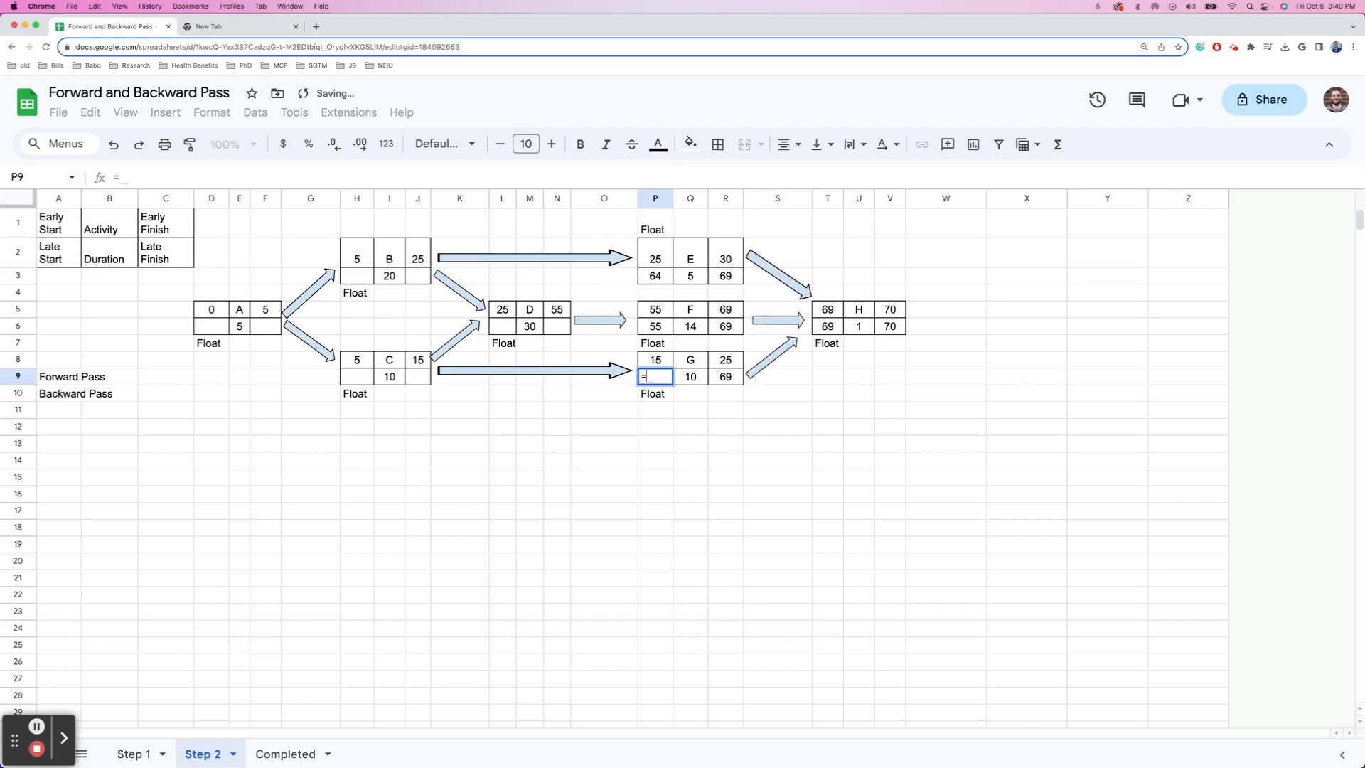
key("Right")
key("Right")
type("-")
key("Left")
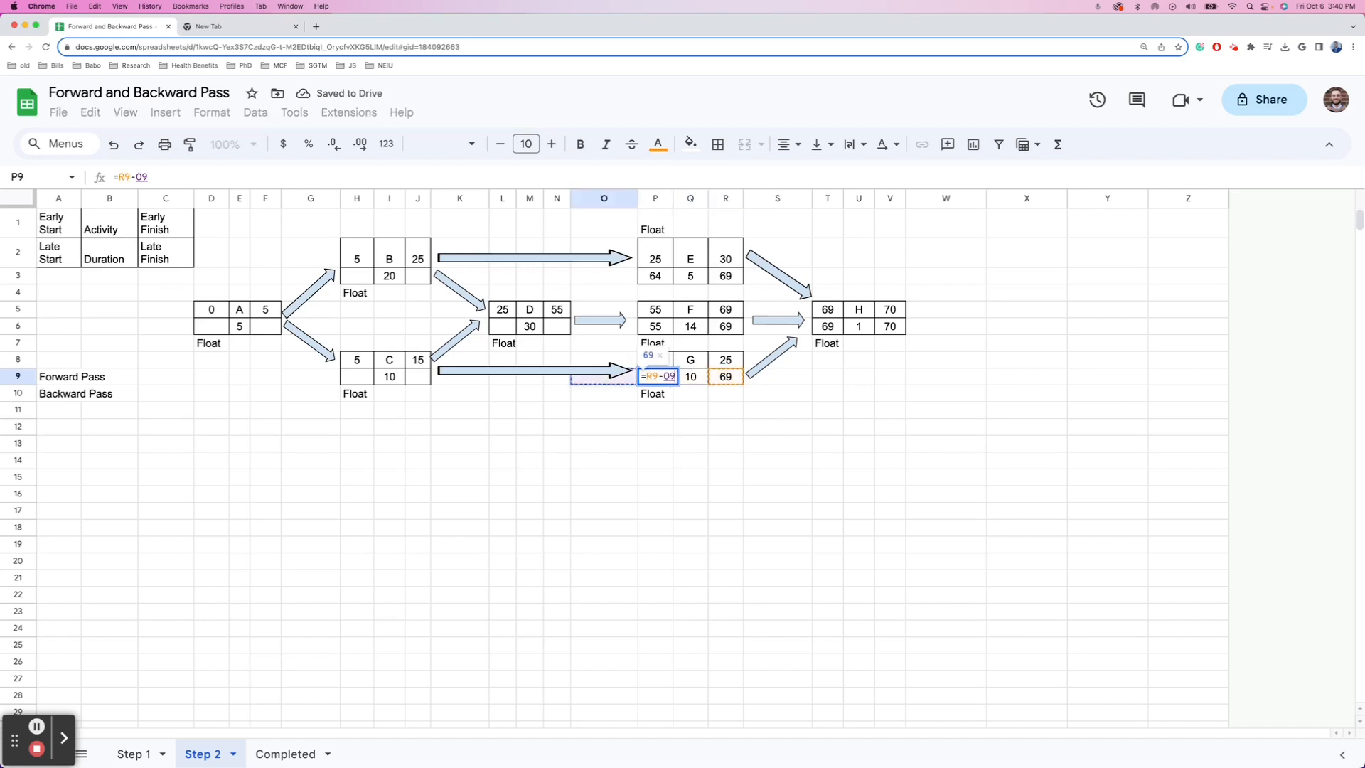
key("Right")
key("Right")
key("Return")
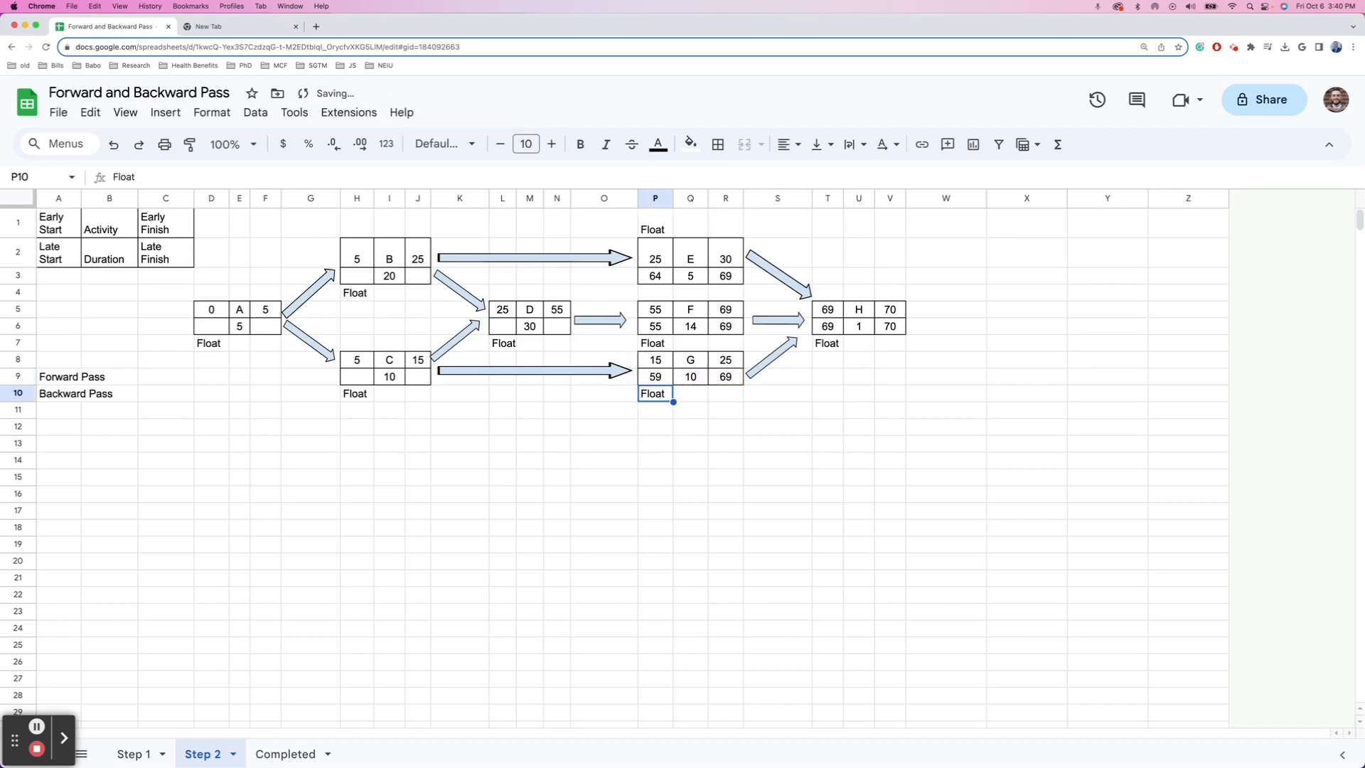
key("Up")
key("Up")
key("Up")
key("Up")
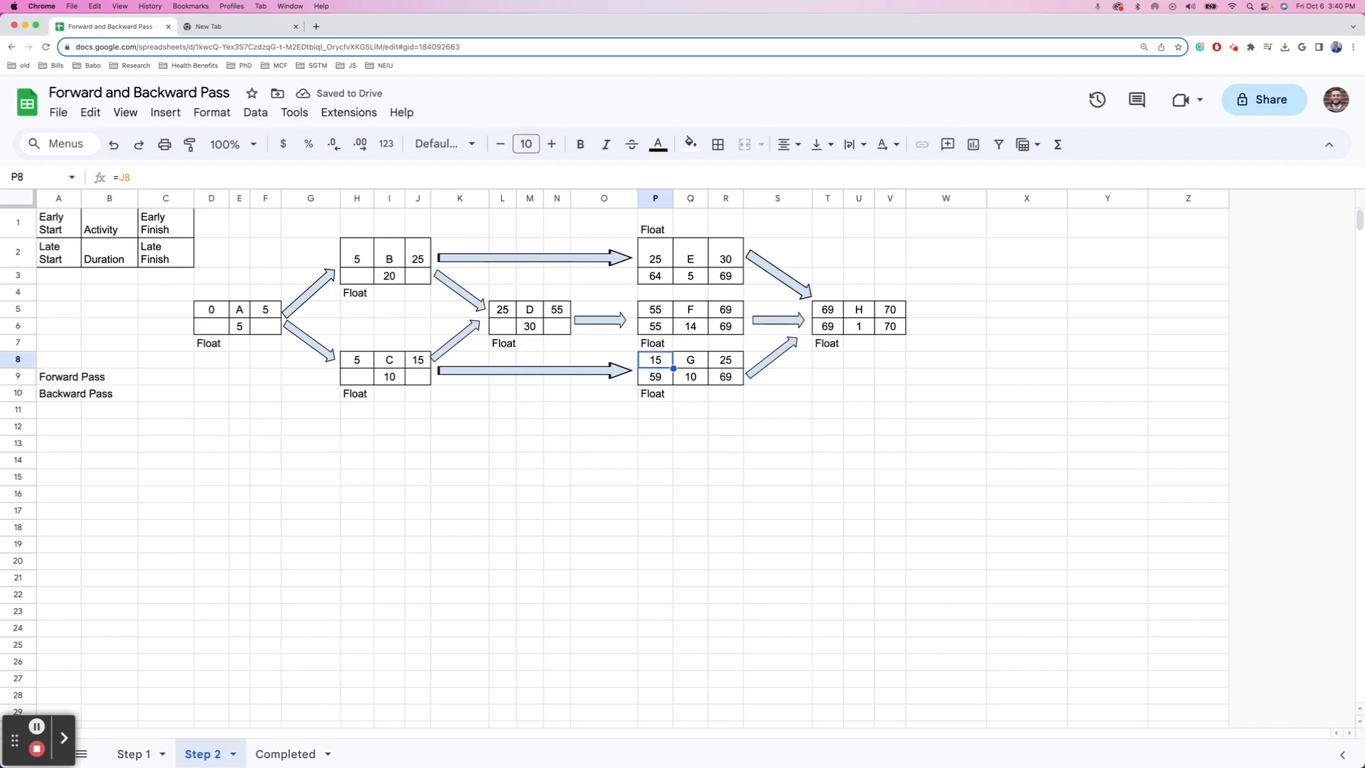
key("Up")
key("Down")
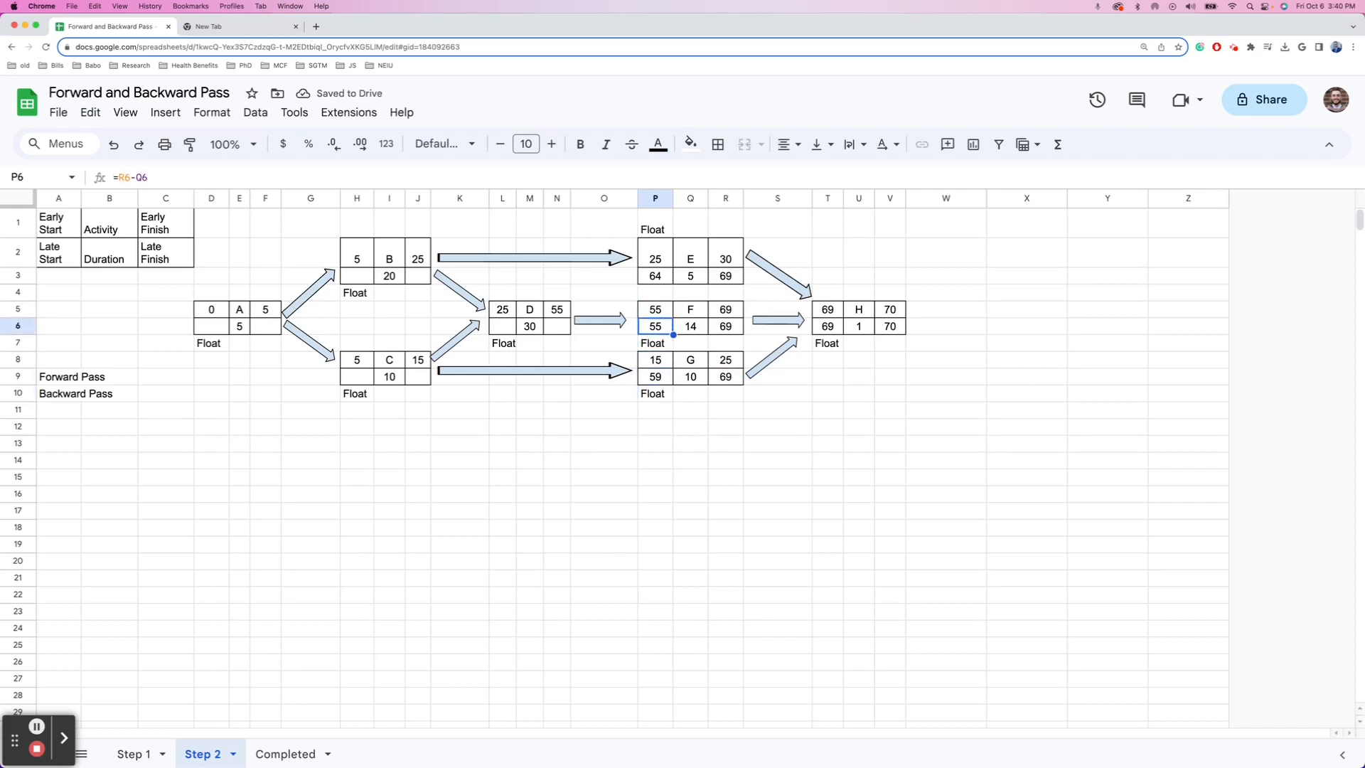
key("Down")
key("Up")
- Give D a late finish of 55 from F's late start and a late start of 25
key("Left")
key("Left")
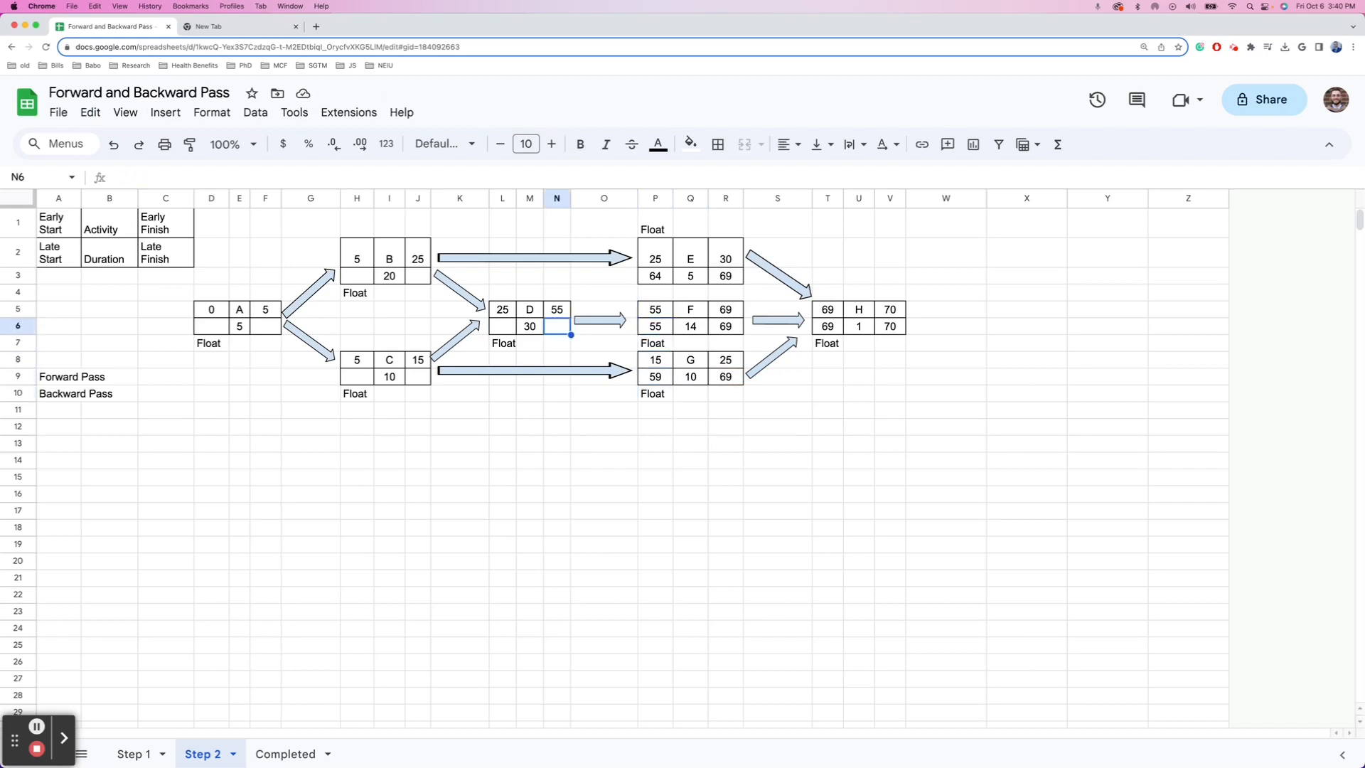
type("=")
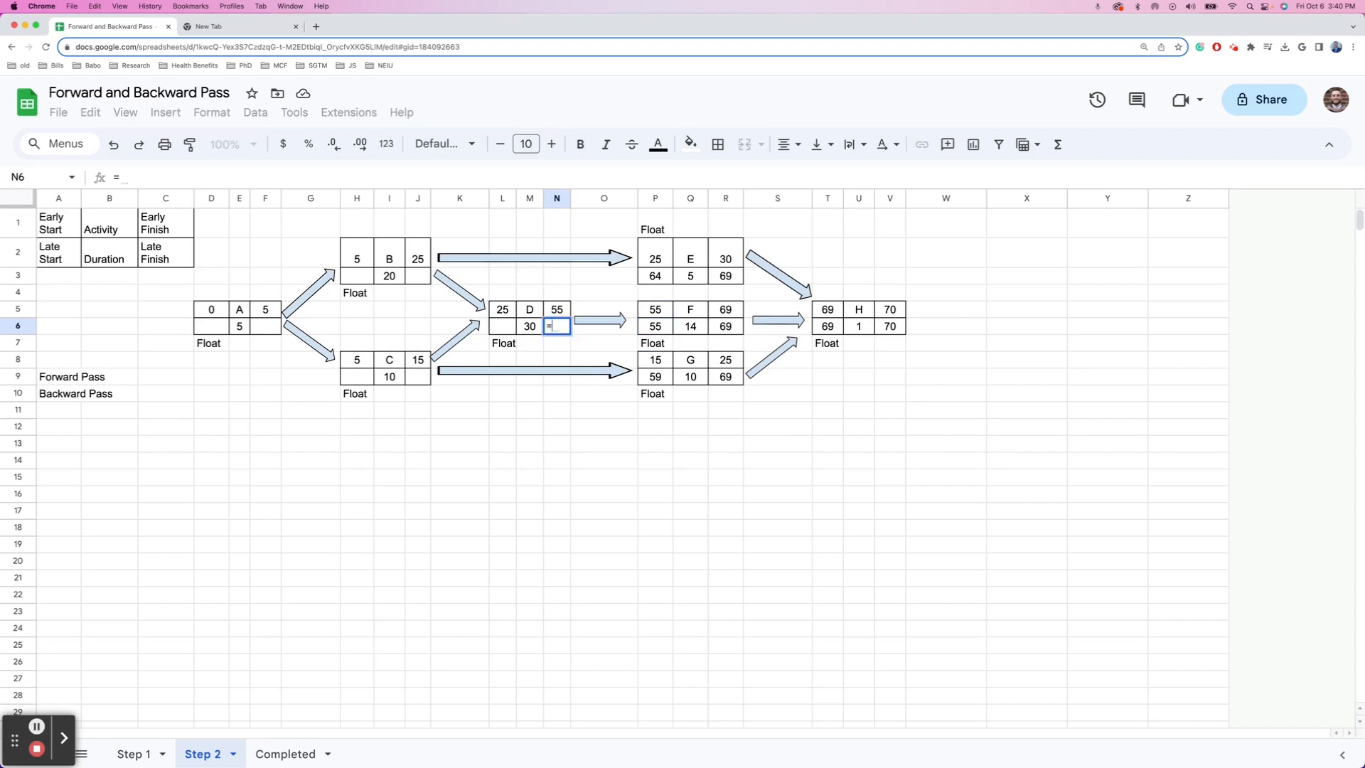
key("Right")
key("Right")
key("Right")
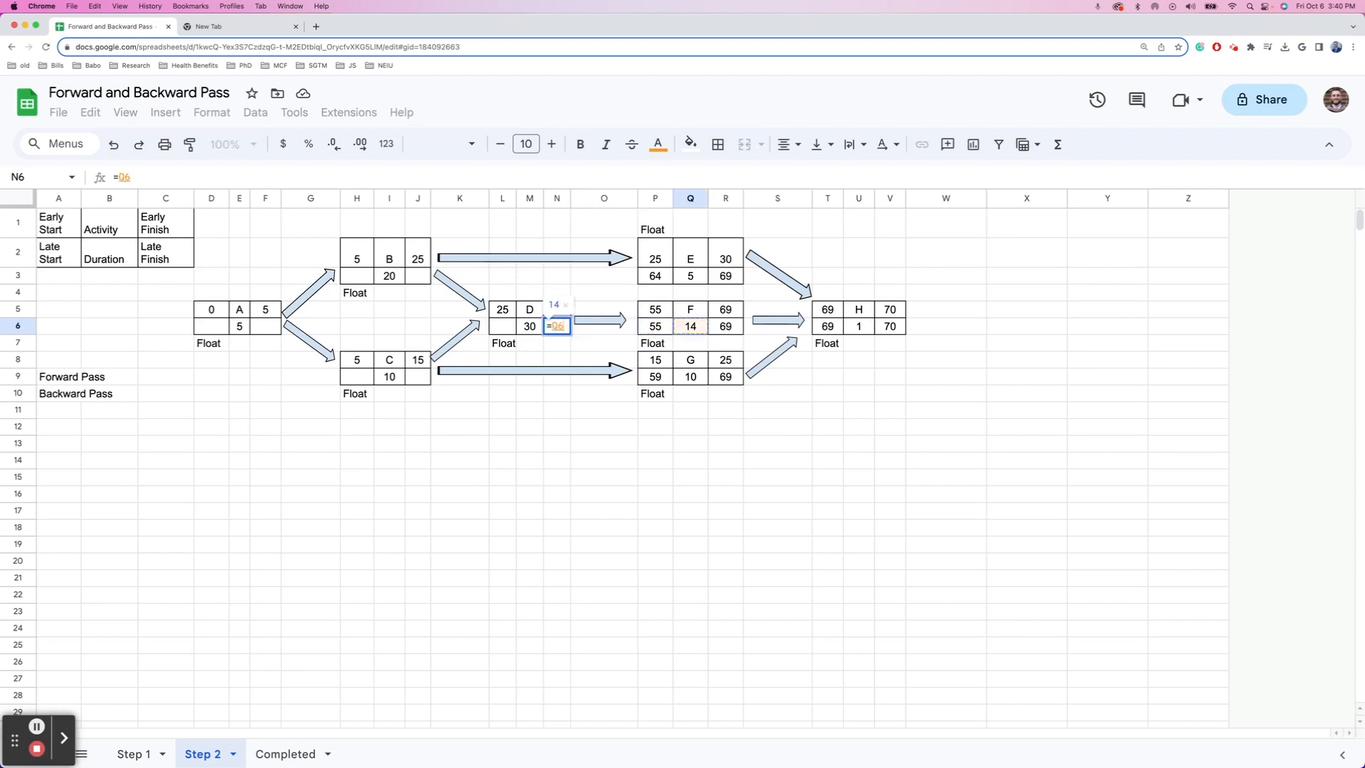
key("Left")
key("Return")
key("Left")
key("Left")
key("Up")
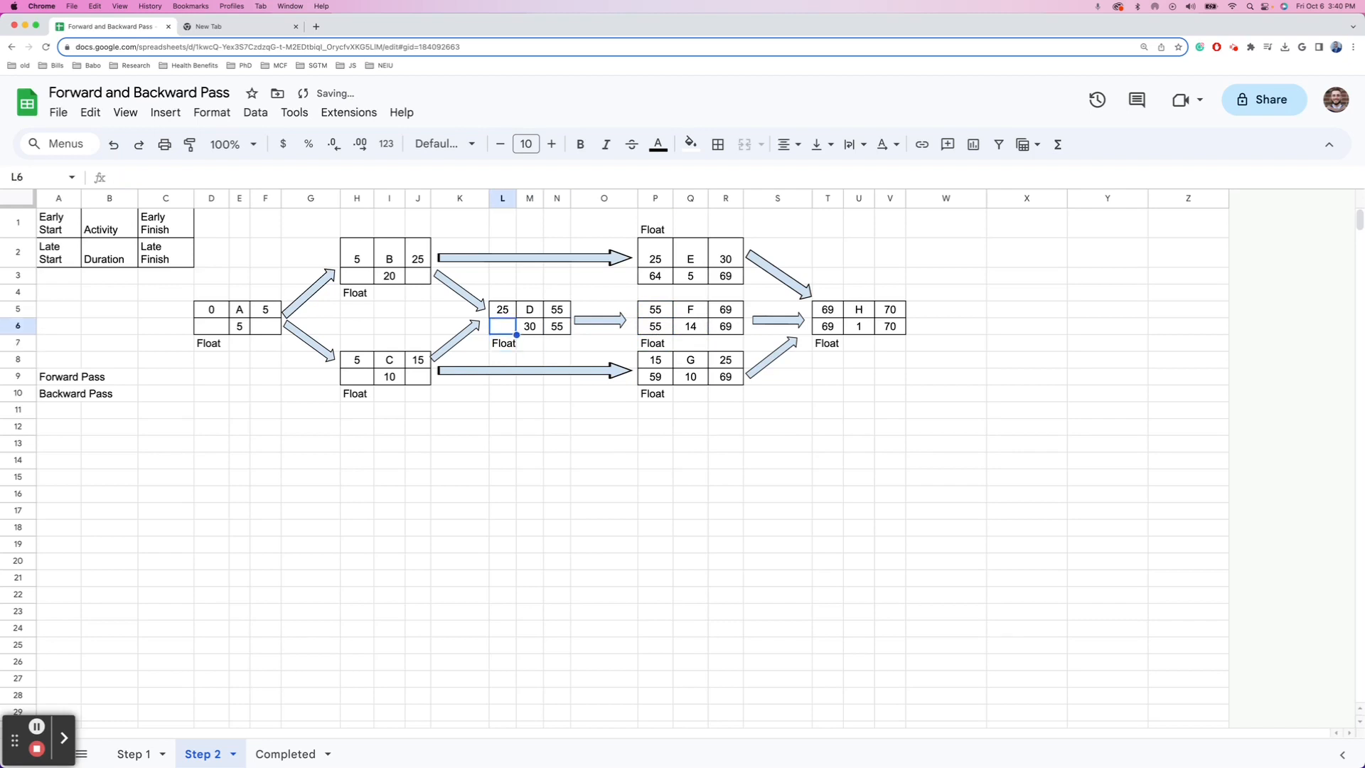
type("=")
key("Right")
key("Right")
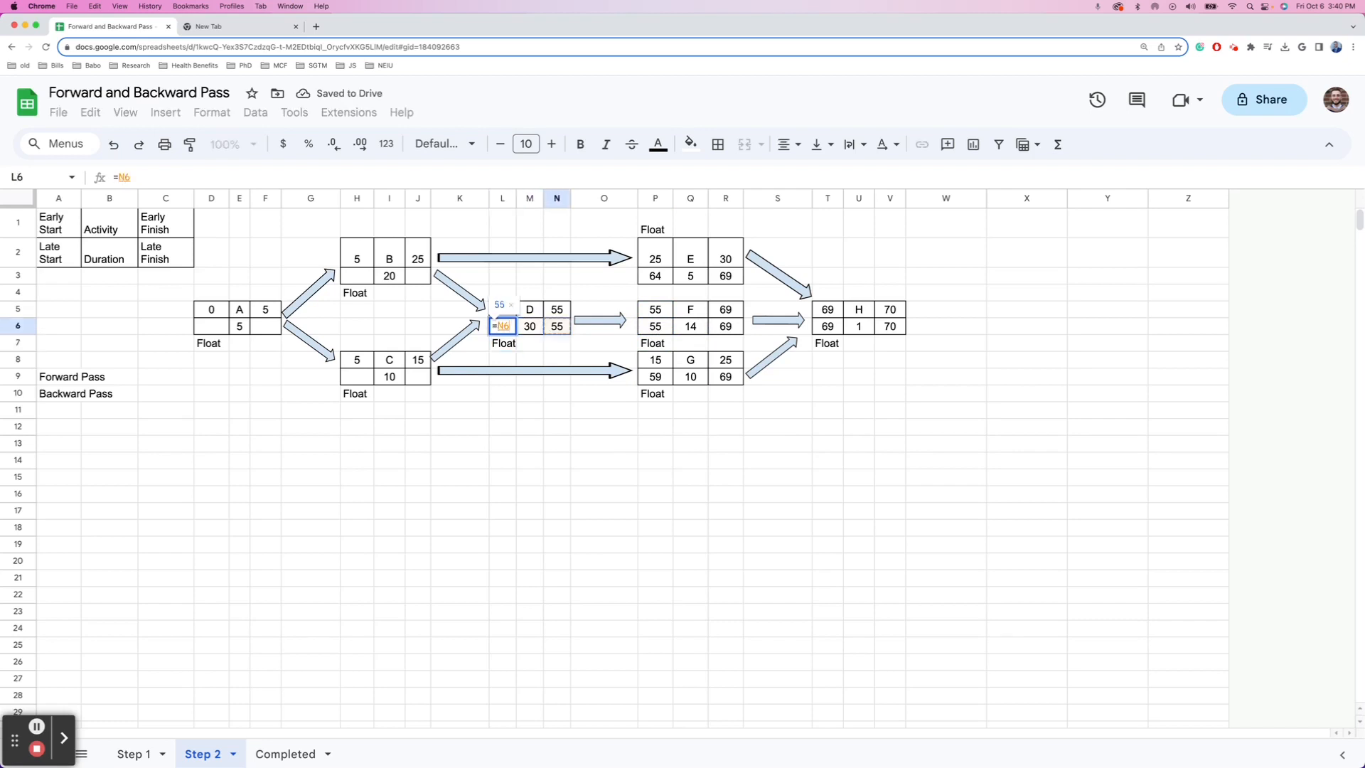
key("Return")
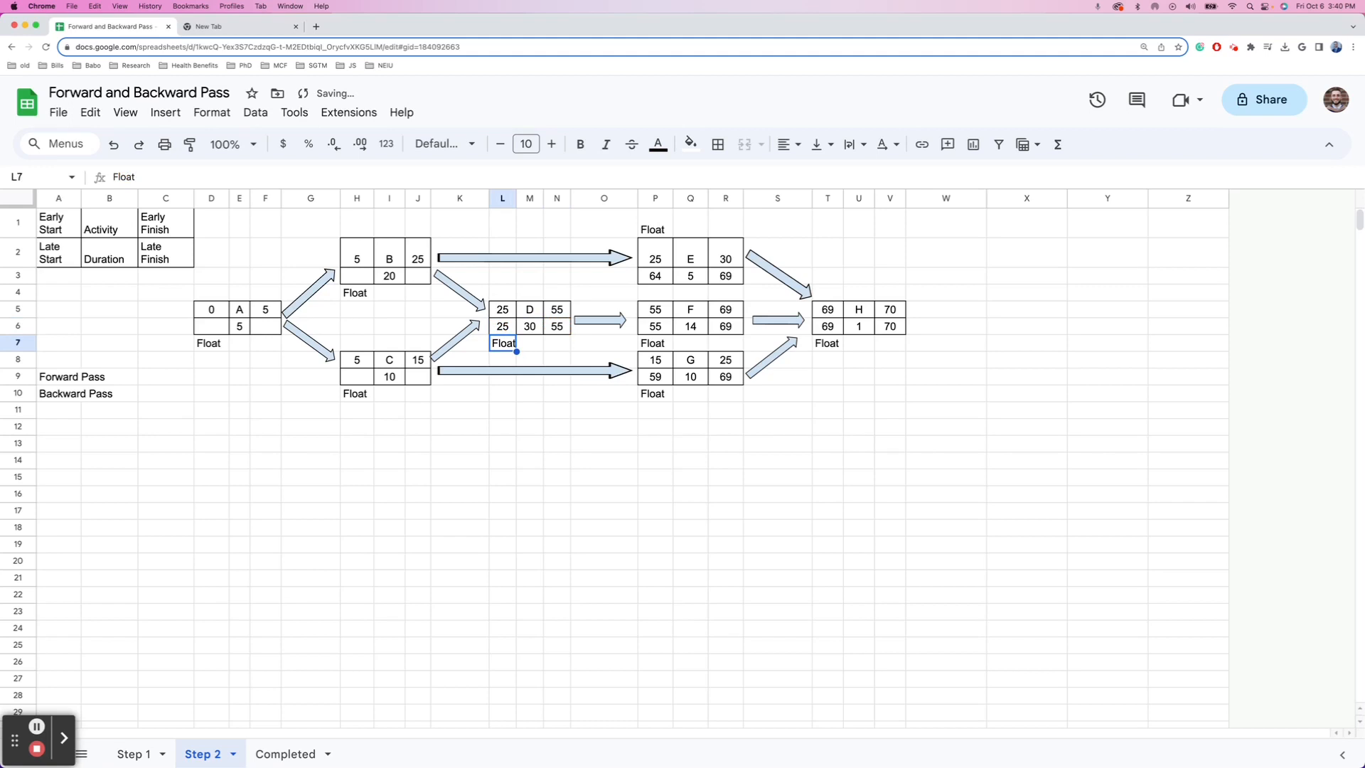
- Enter =MIN(L6,P9) in J9 so C's late finish is 25
key("Left")
key("Down")
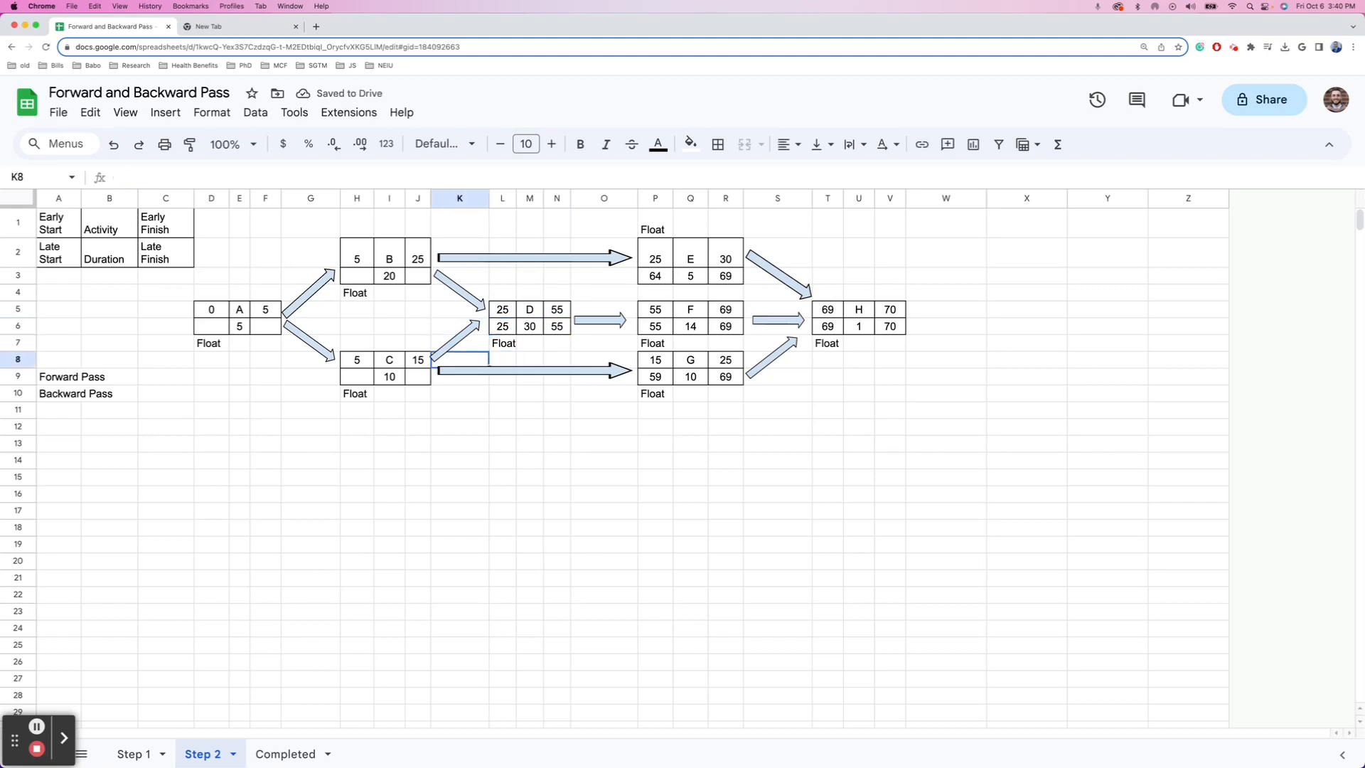
key("Left")
key("Down")
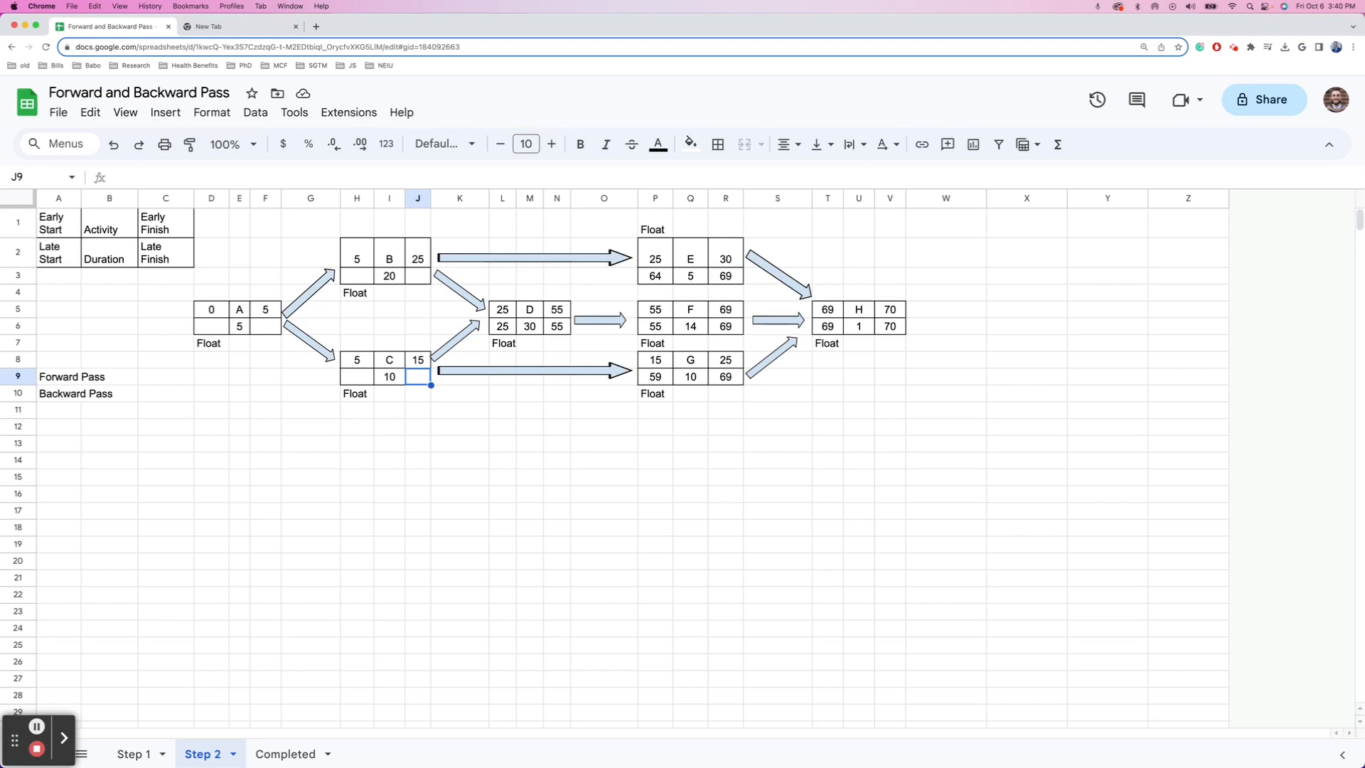
type("==")
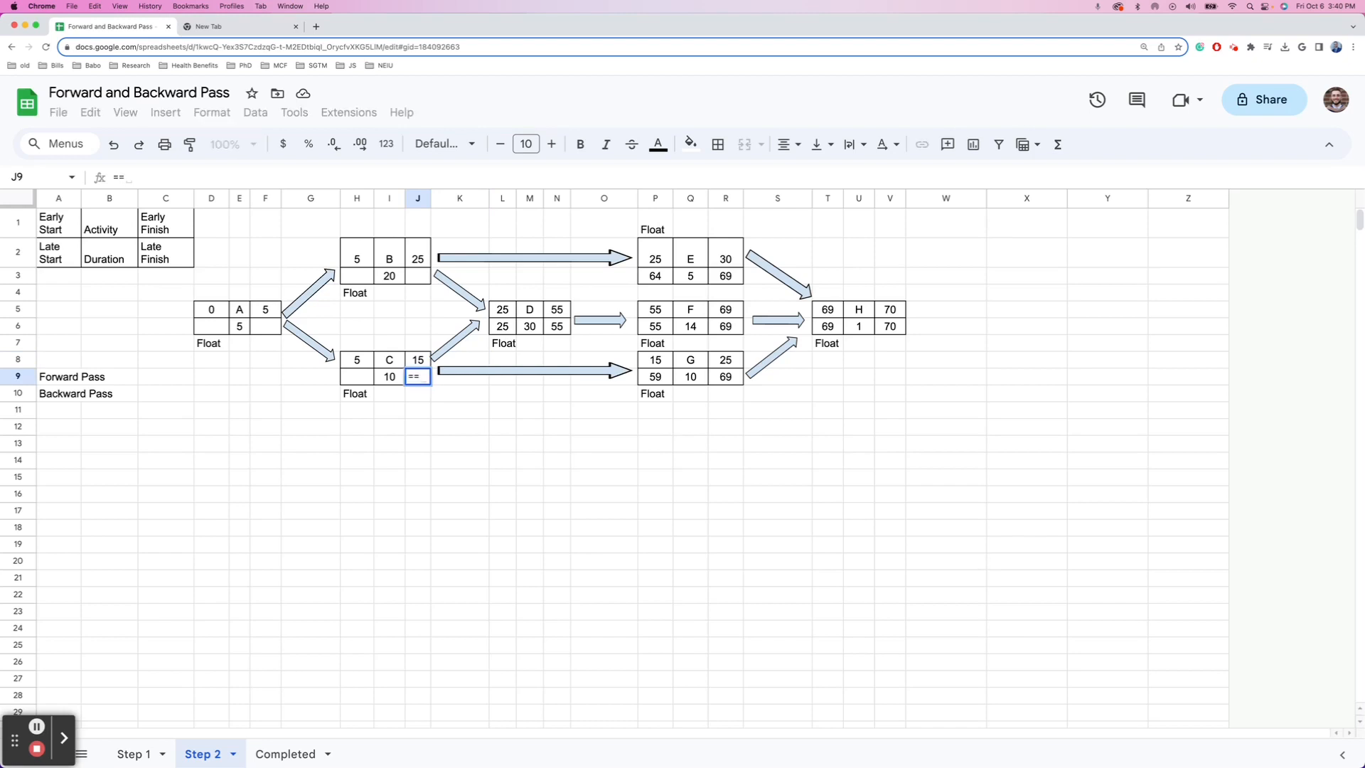
type("M")
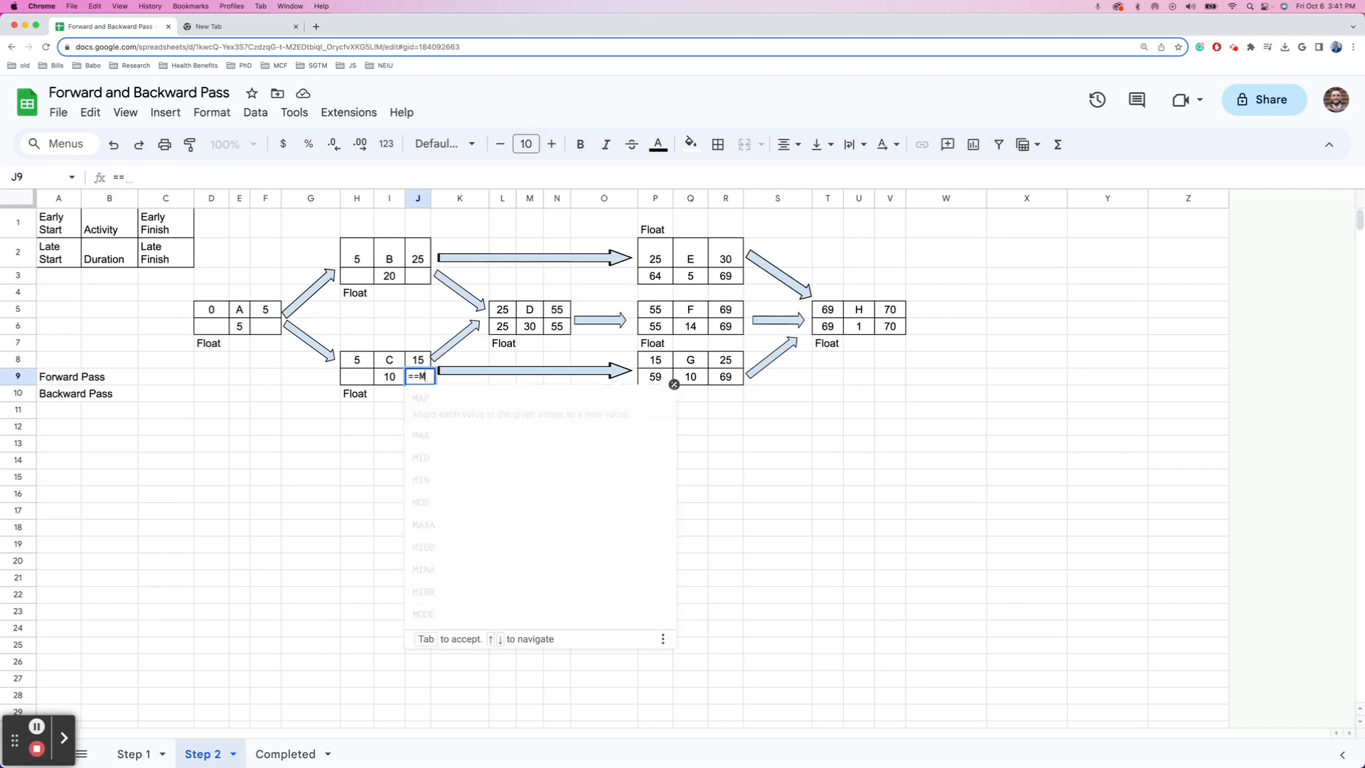
key("BackSpace")
key("BackSpace")
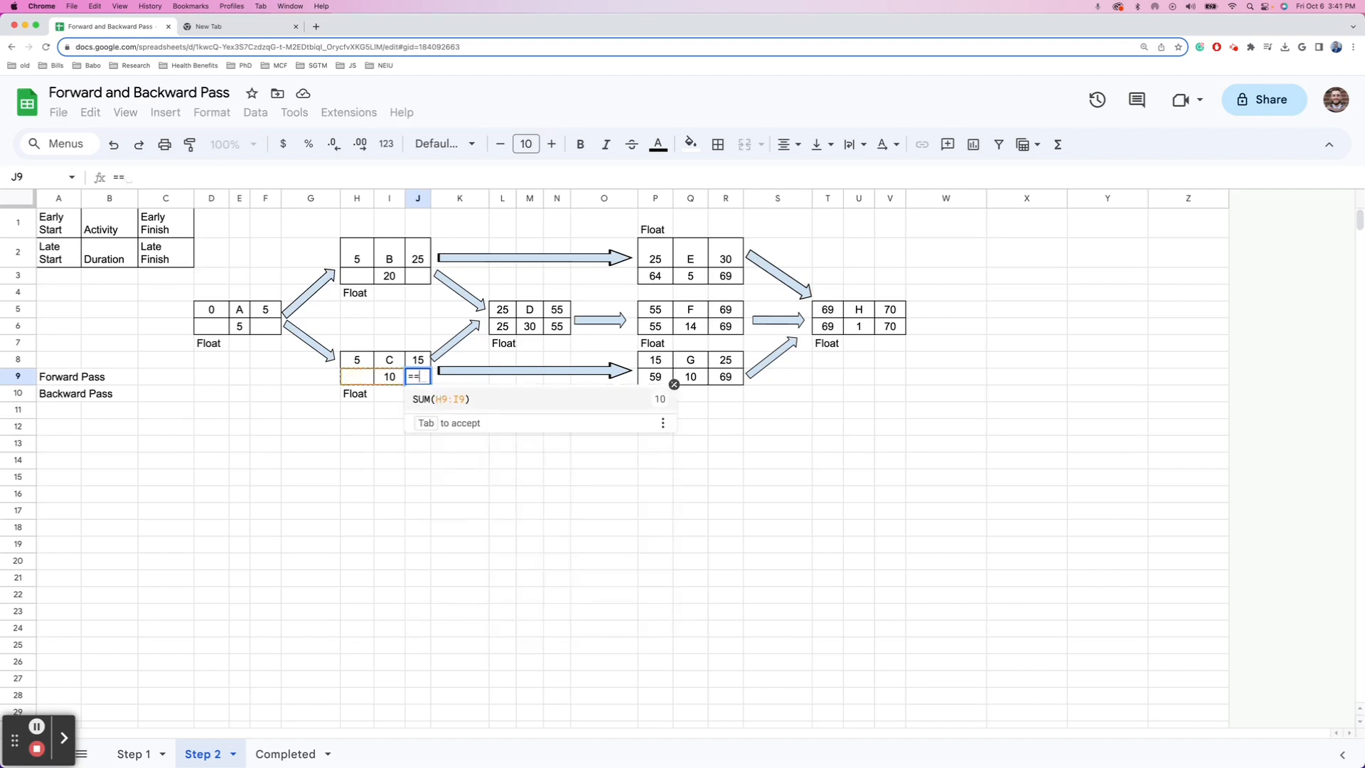
type("MIN")
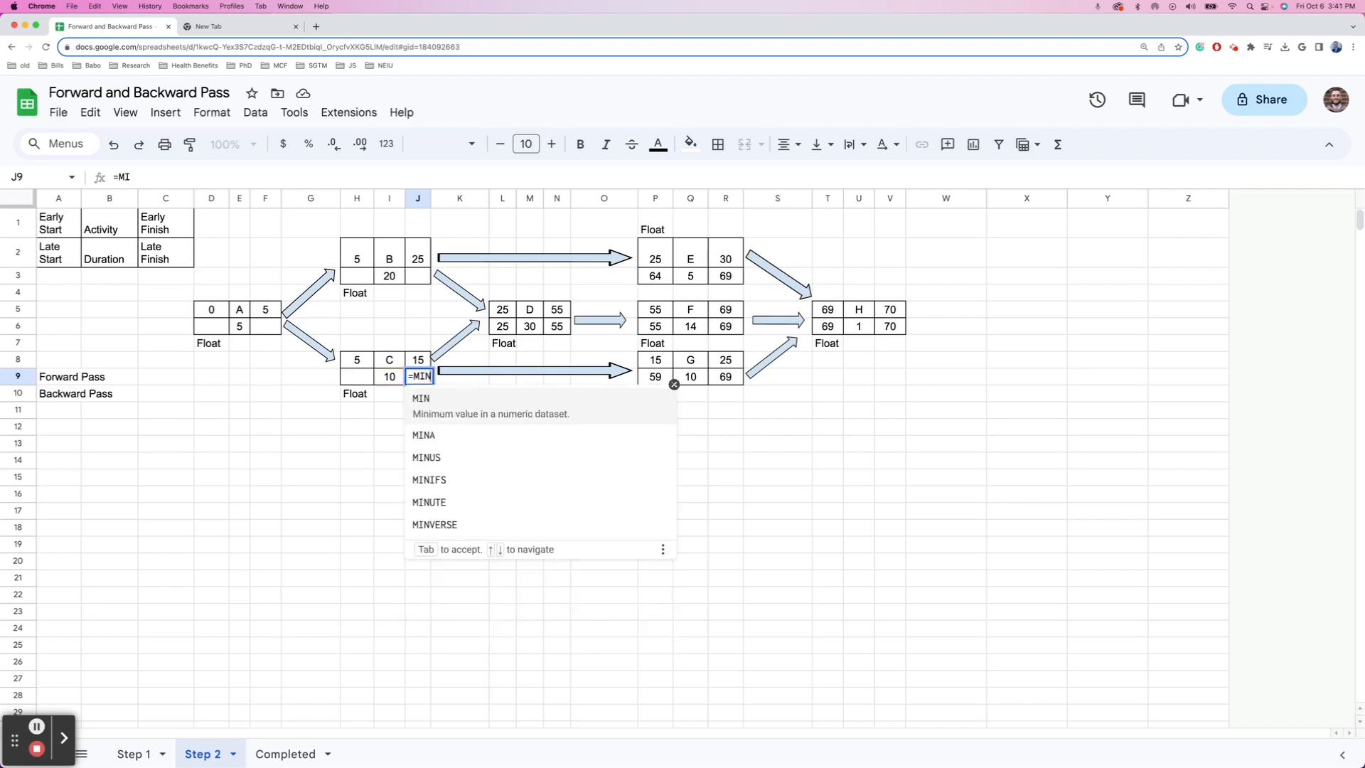
type("(")
key("Up")
key("Up")
key("Up")
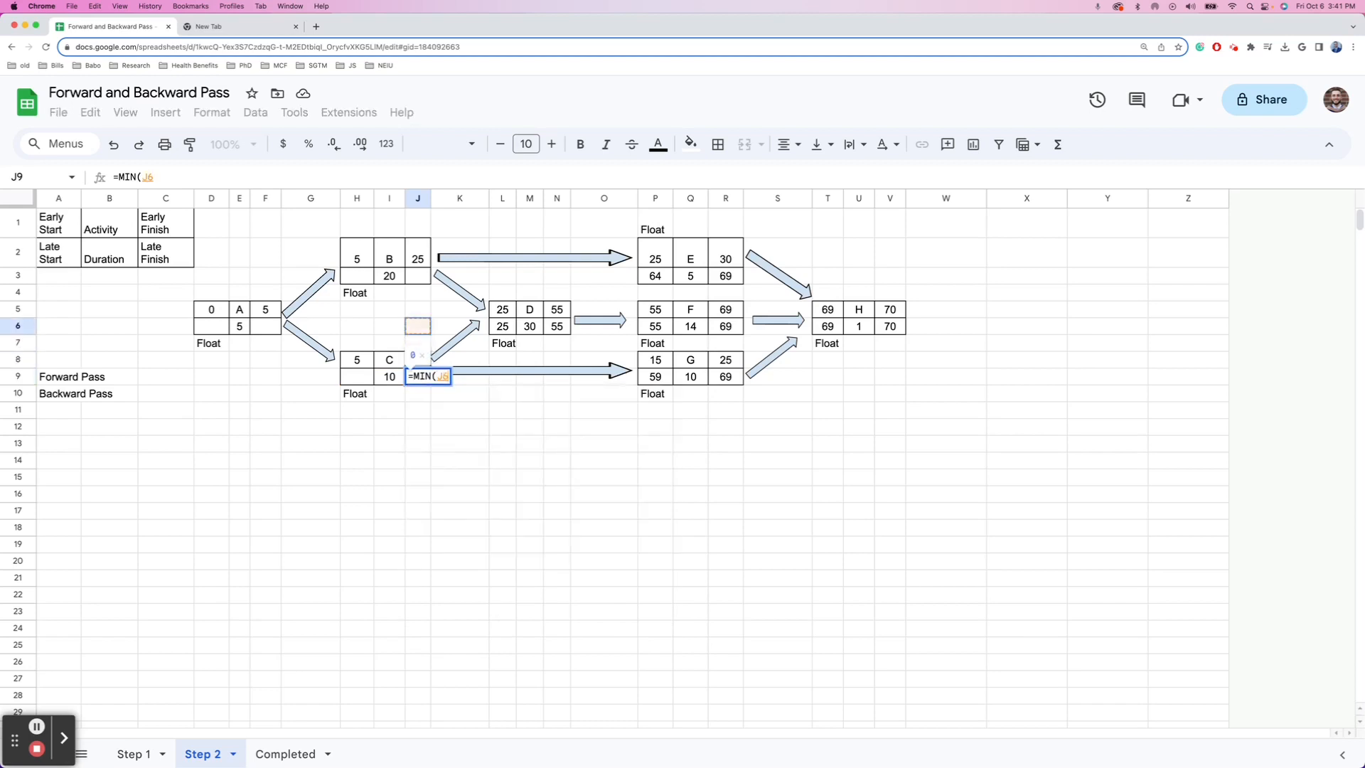
key("Right")
key("Right")
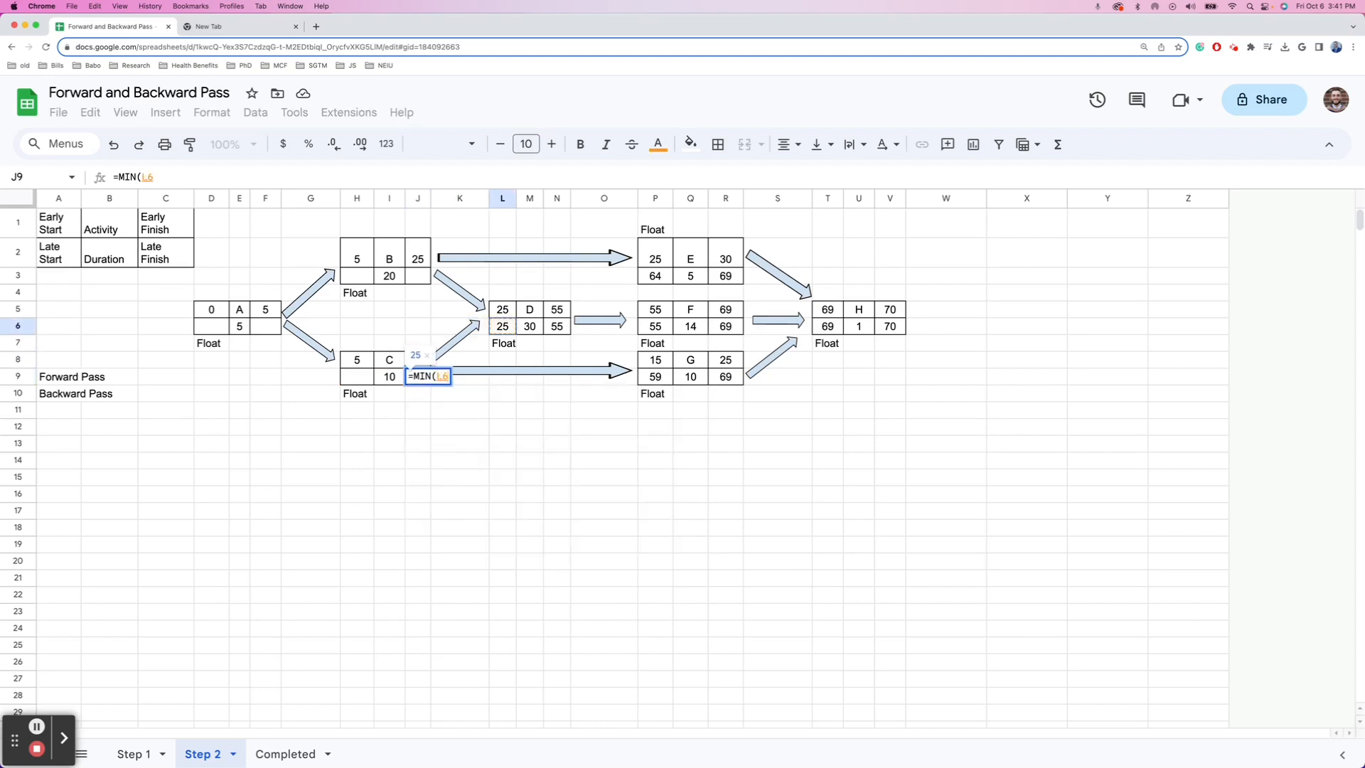
type(",")
key("Down")
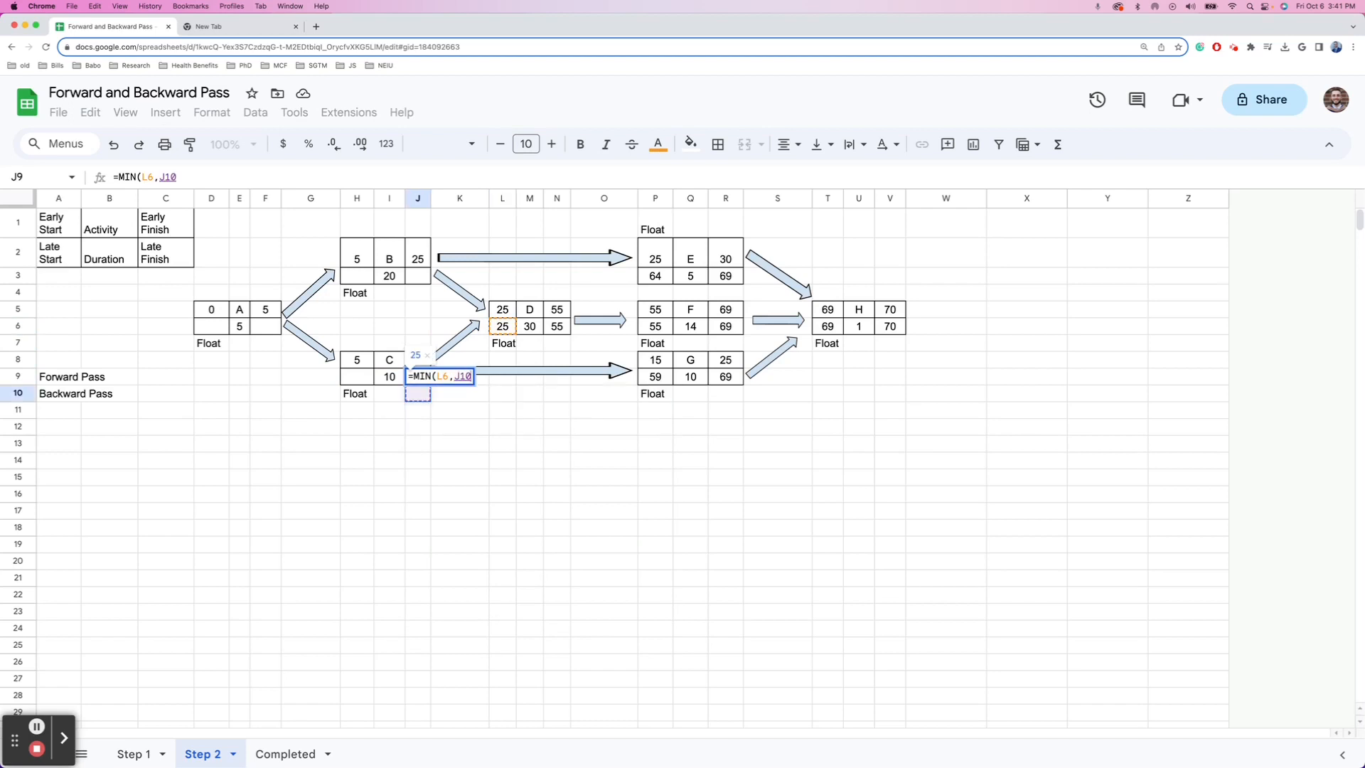
key("Right")
key("Right")
key("Right")
key("Right")
key("Right")
key("Right")
key("Right")
key("Up")
key("Left")
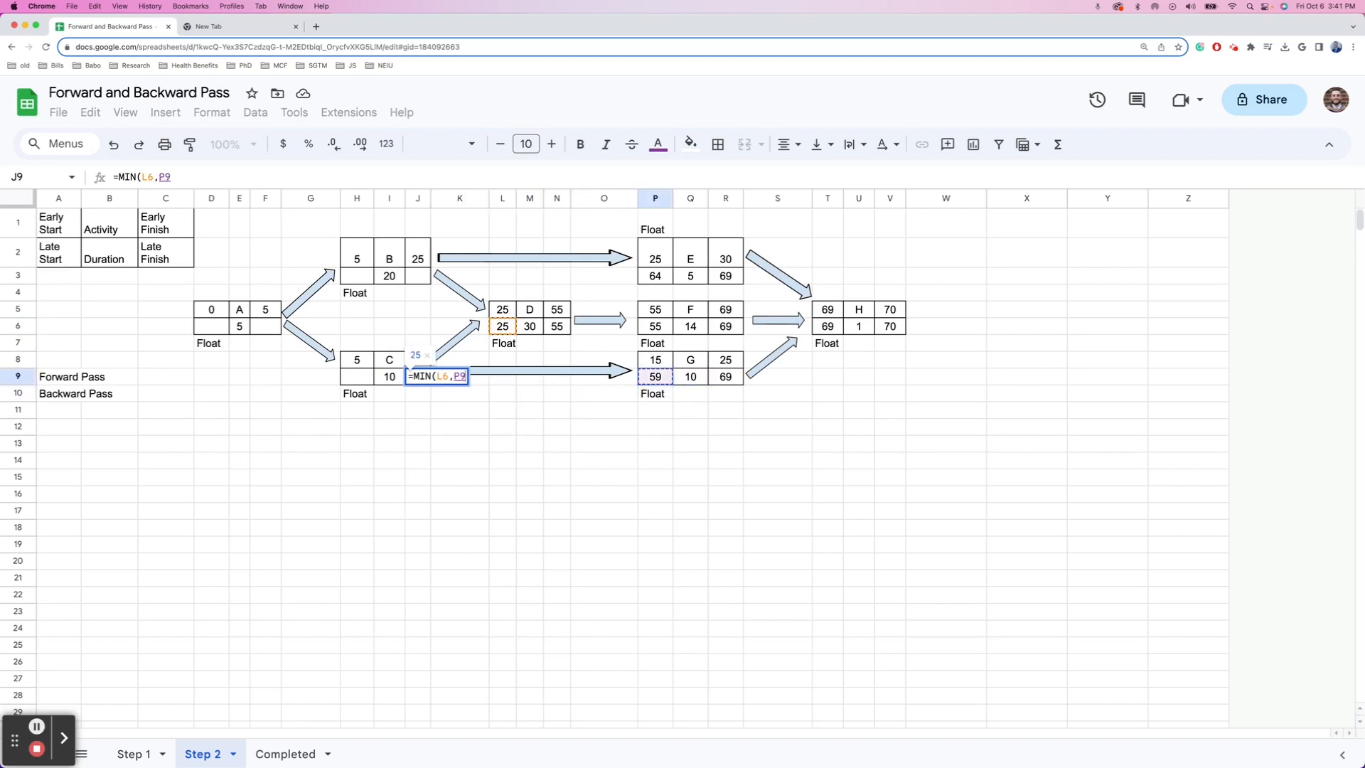
type(")")
key("Return")
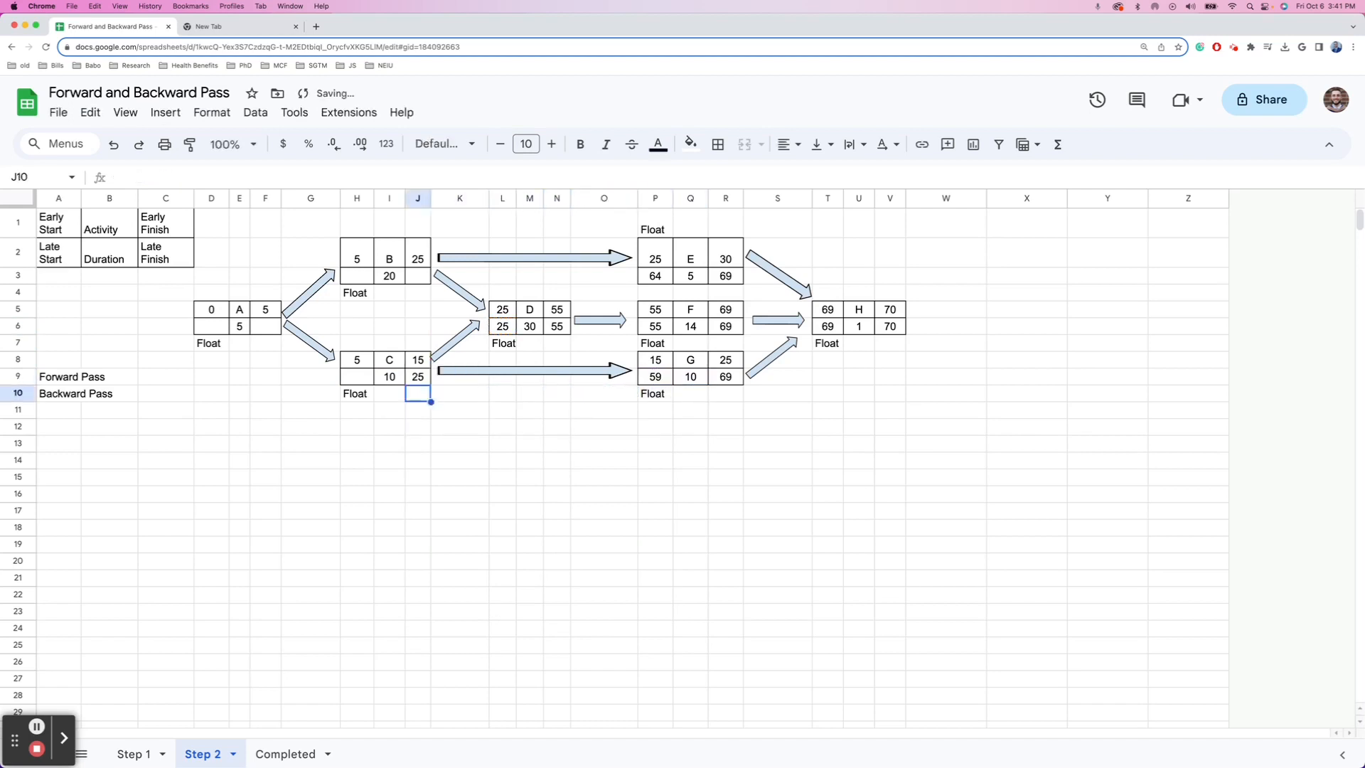
- Enter =J9-I9 in H9 so C's late start is 15
key("Up")
key("Left")
key("Left")
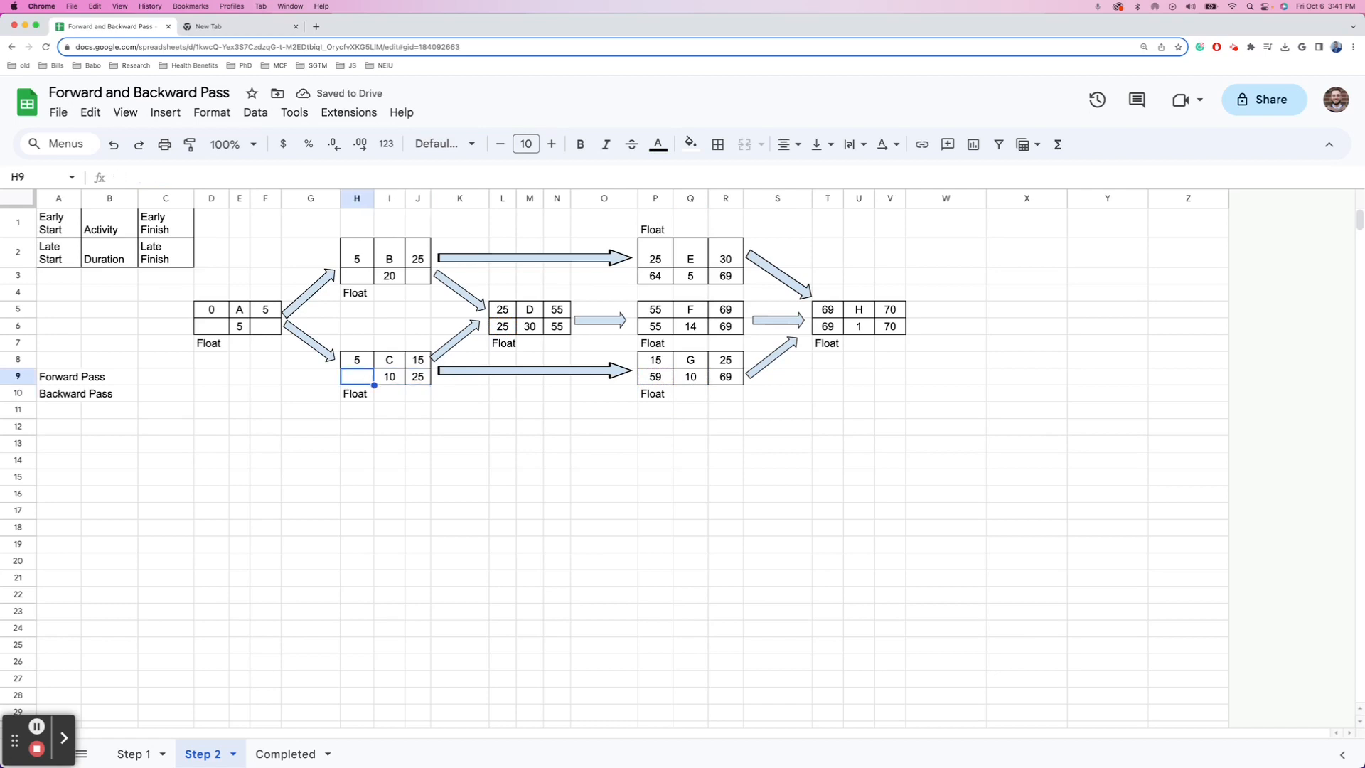
type("=")
key("Right")
key("Right")
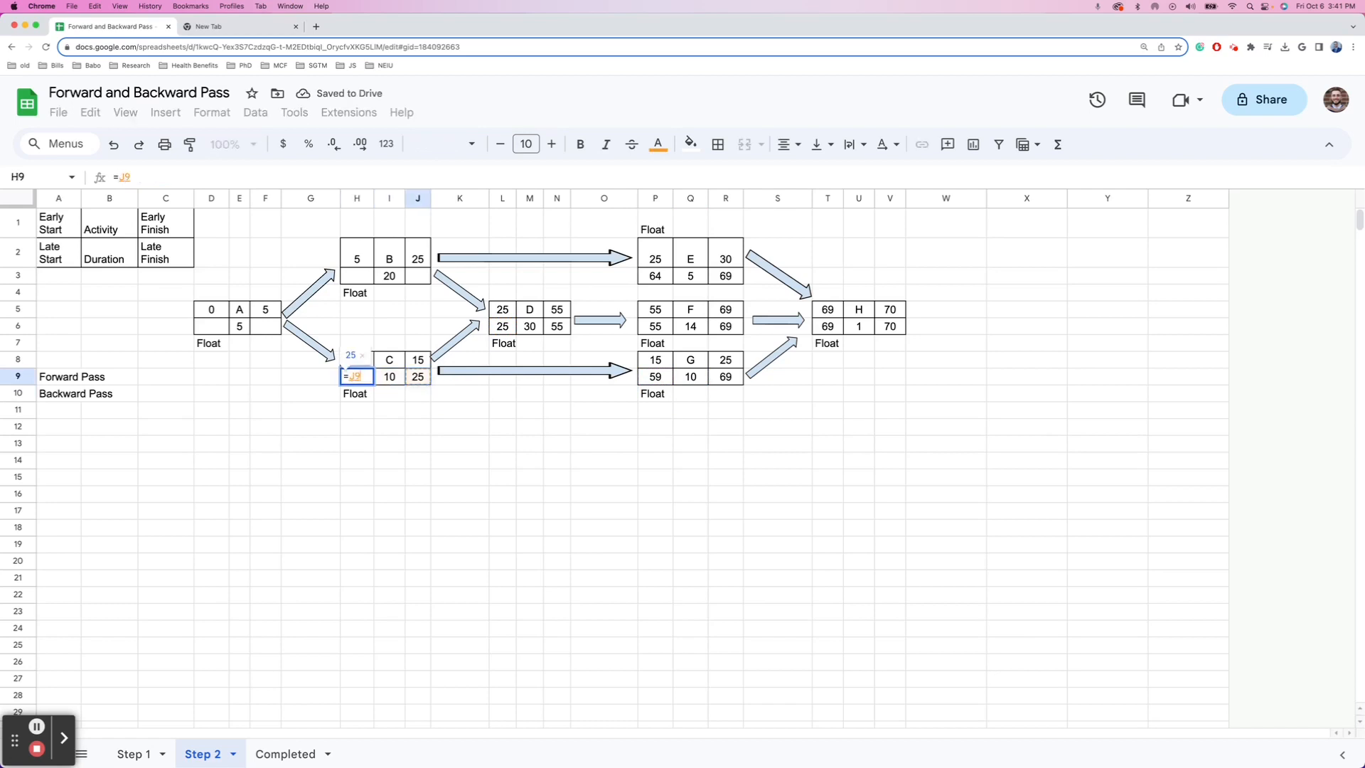
type("-")
key("Left")
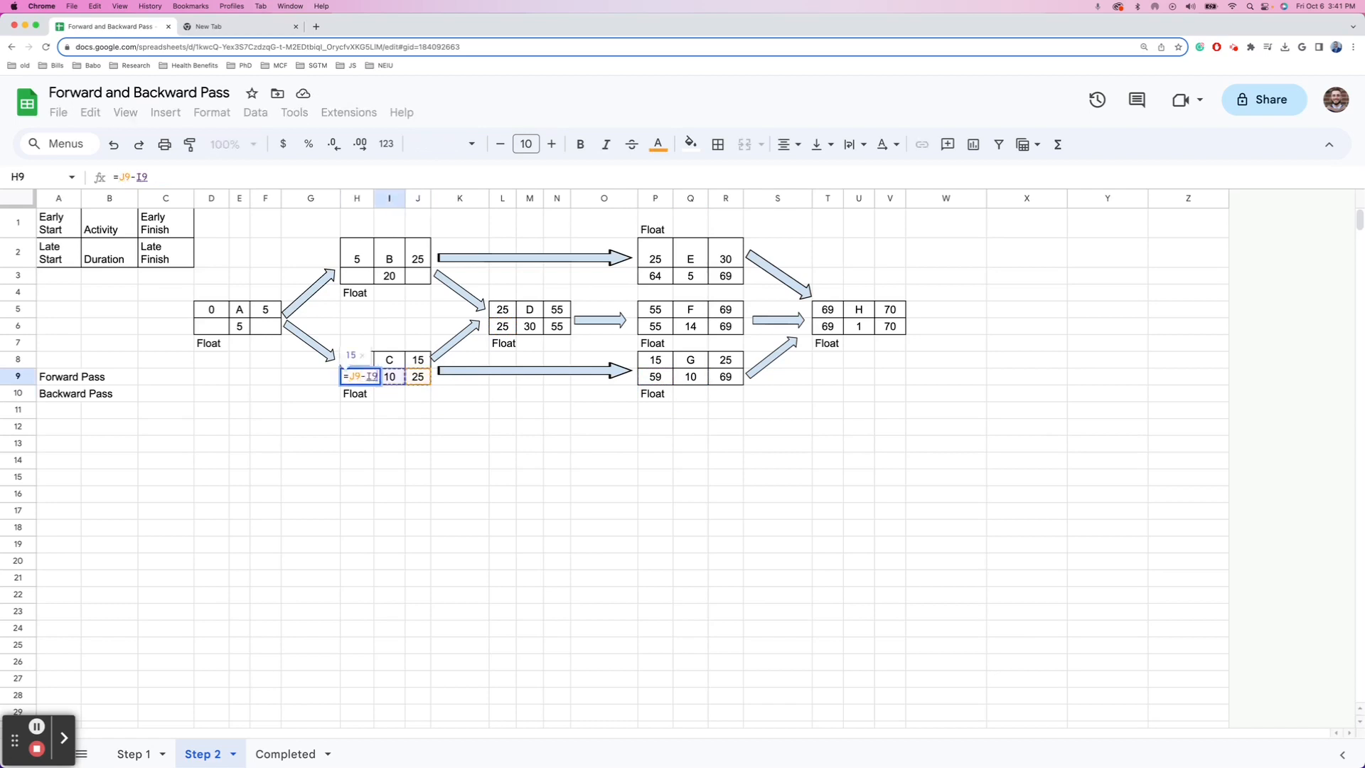
key("Return")
key("Up")
key("Up")
key("Up")
key("Up")
key("Up")
key("Up")
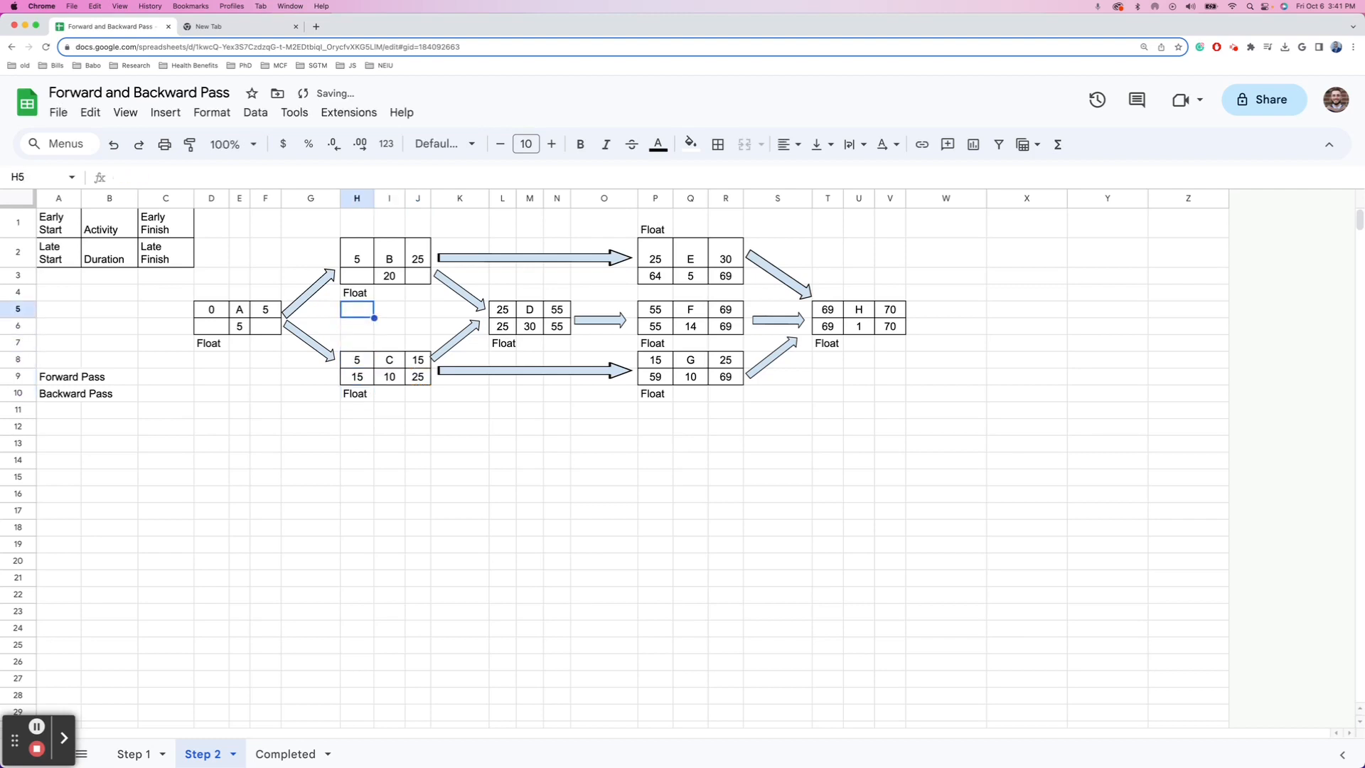
key("Right")
- Enter =MIN(P3,L6) in J3 so B's late finish is 25
key("Up")
key("Right")
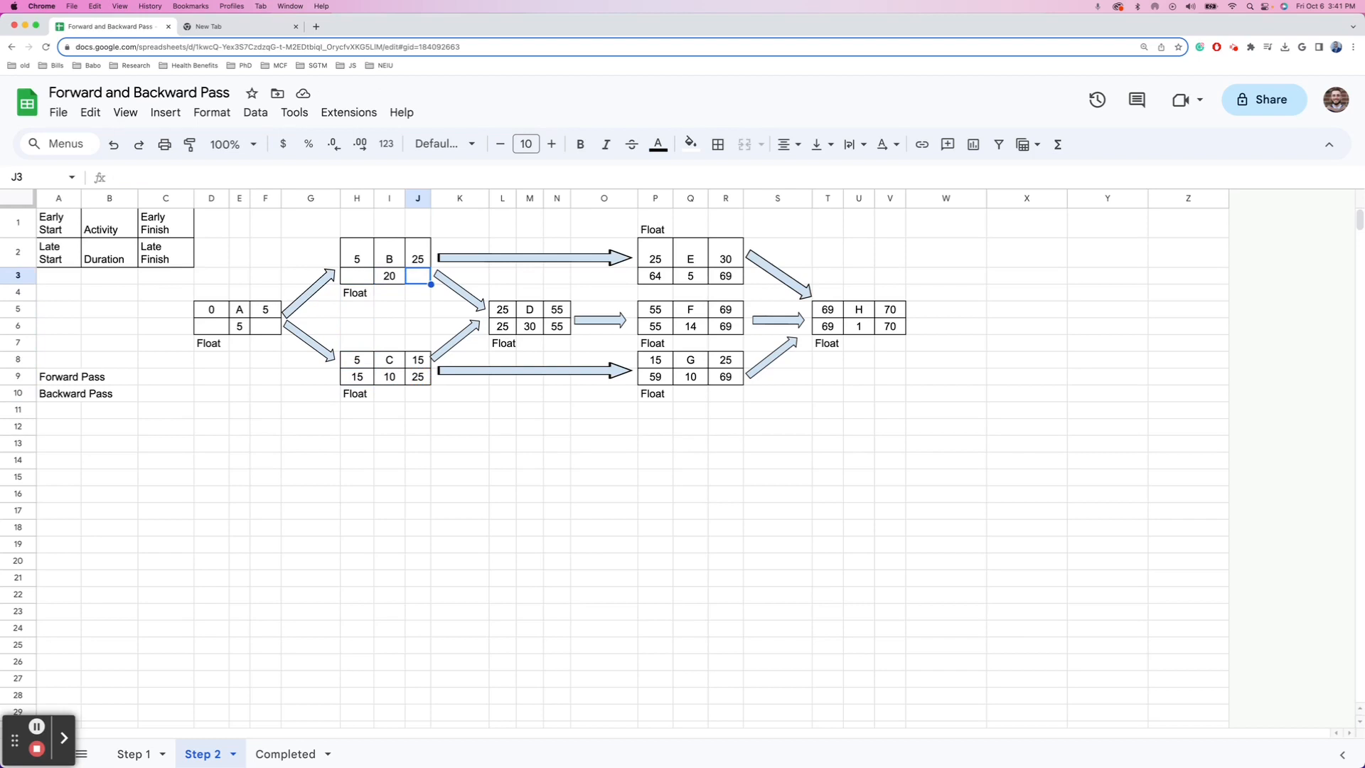
type("=MIN")
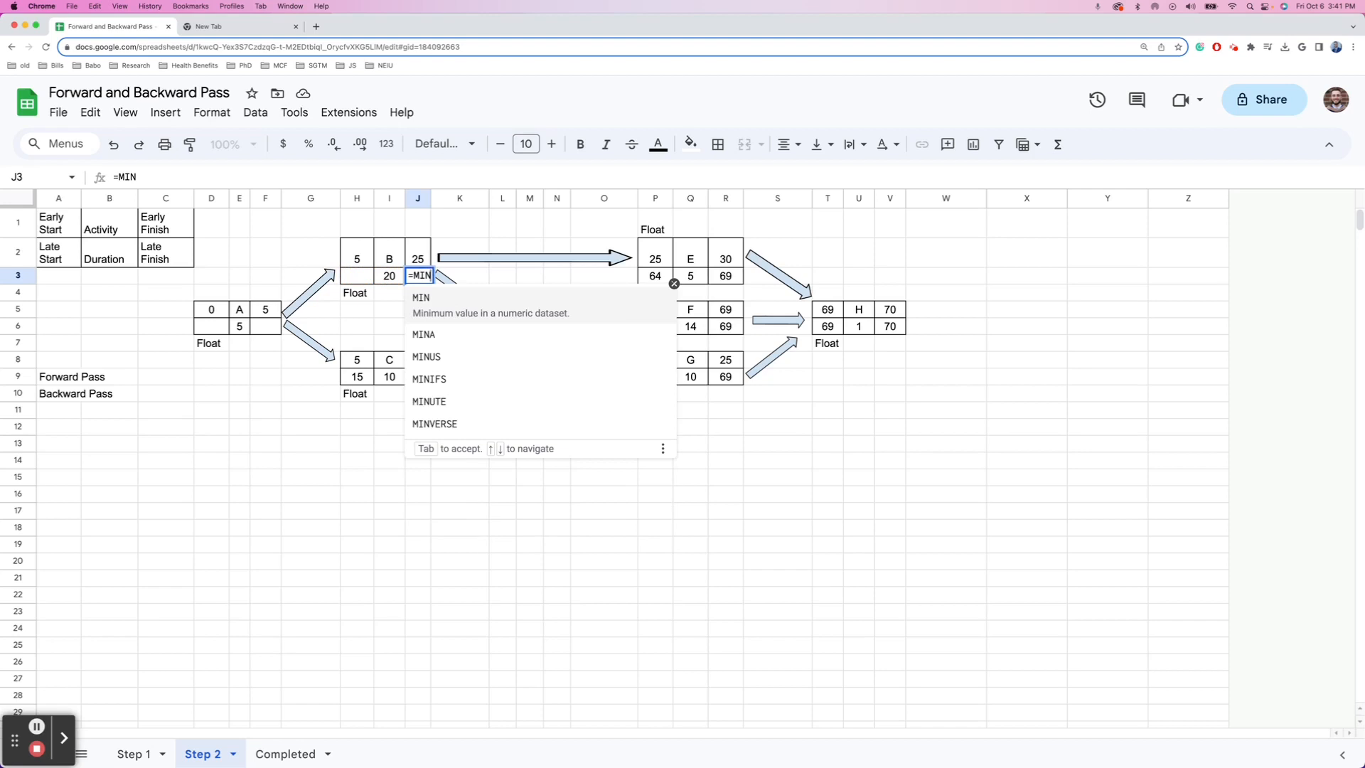
type("(")
key("Right")
key("Right")
key("Right")
key("Right")
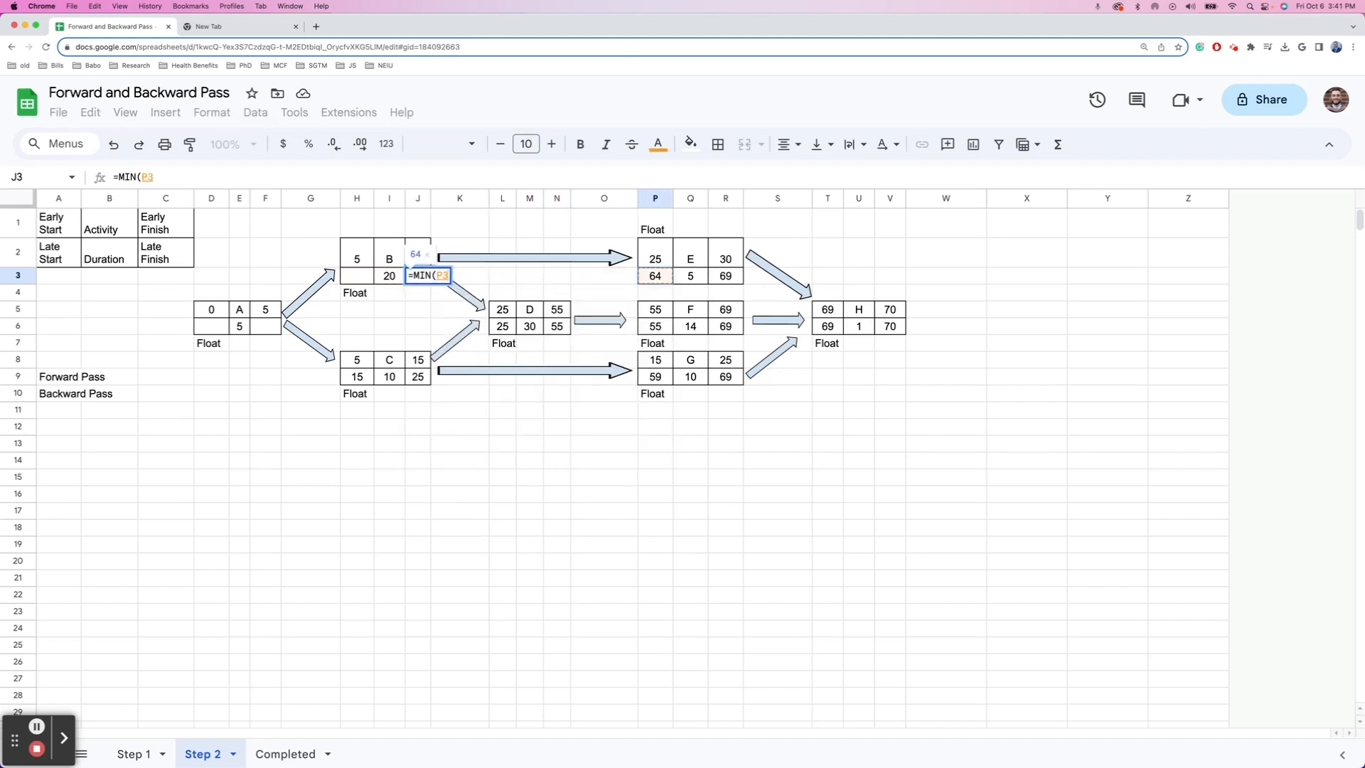
type(",")
key("Down")
key("Left")
key("Down")
key("Down")
key("Right")
key("Right")
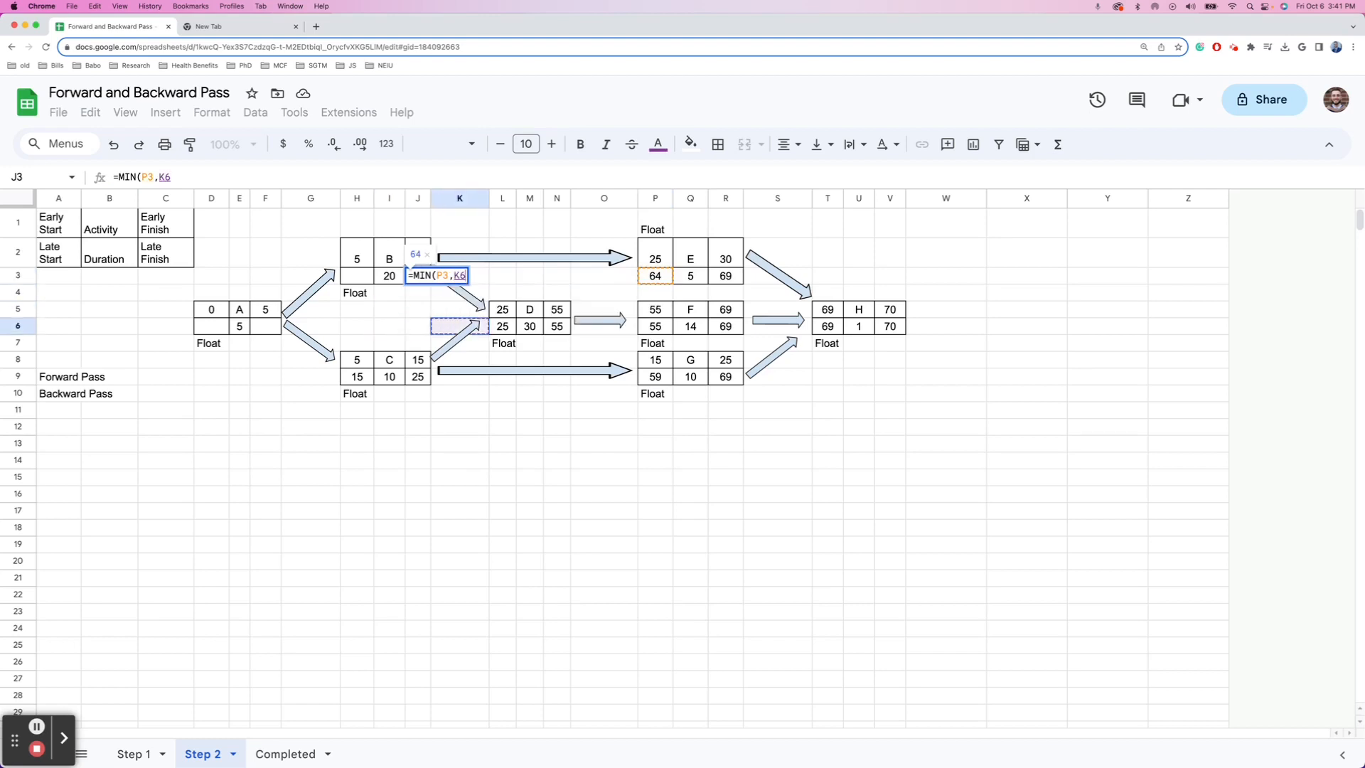
key("Right")
key("Return")
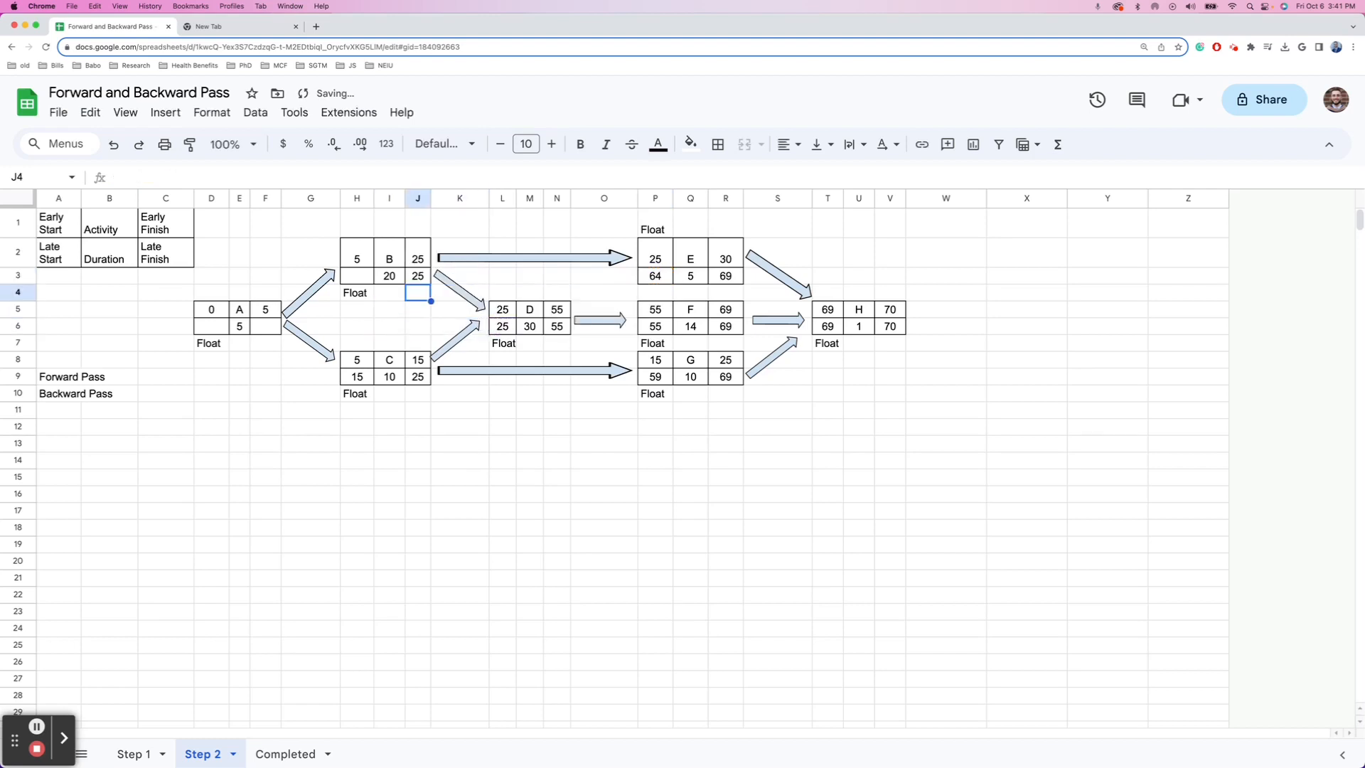
- Enter =J3-I3 in H3 so B's late start is 5
key("Up")
key("Left")
key("Left")
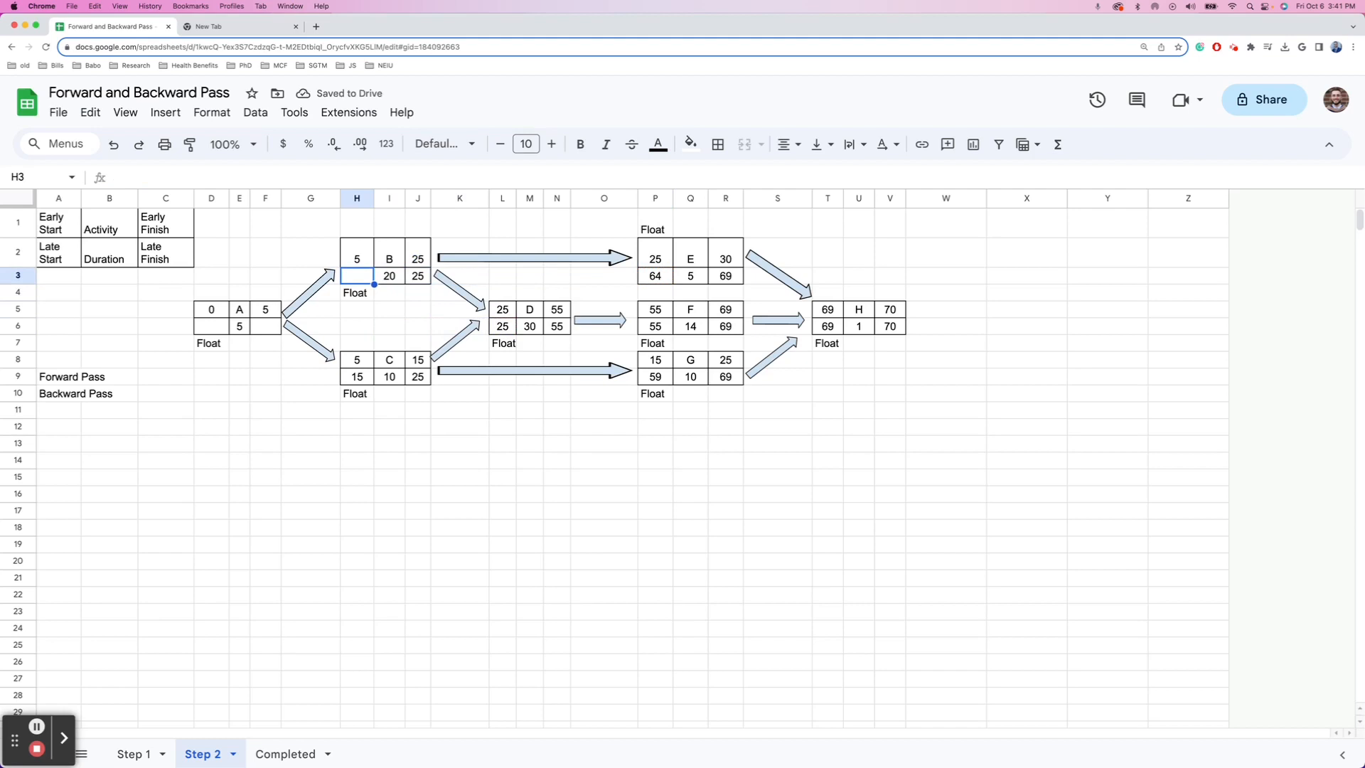
type("=")
key("Right")
key("Right")
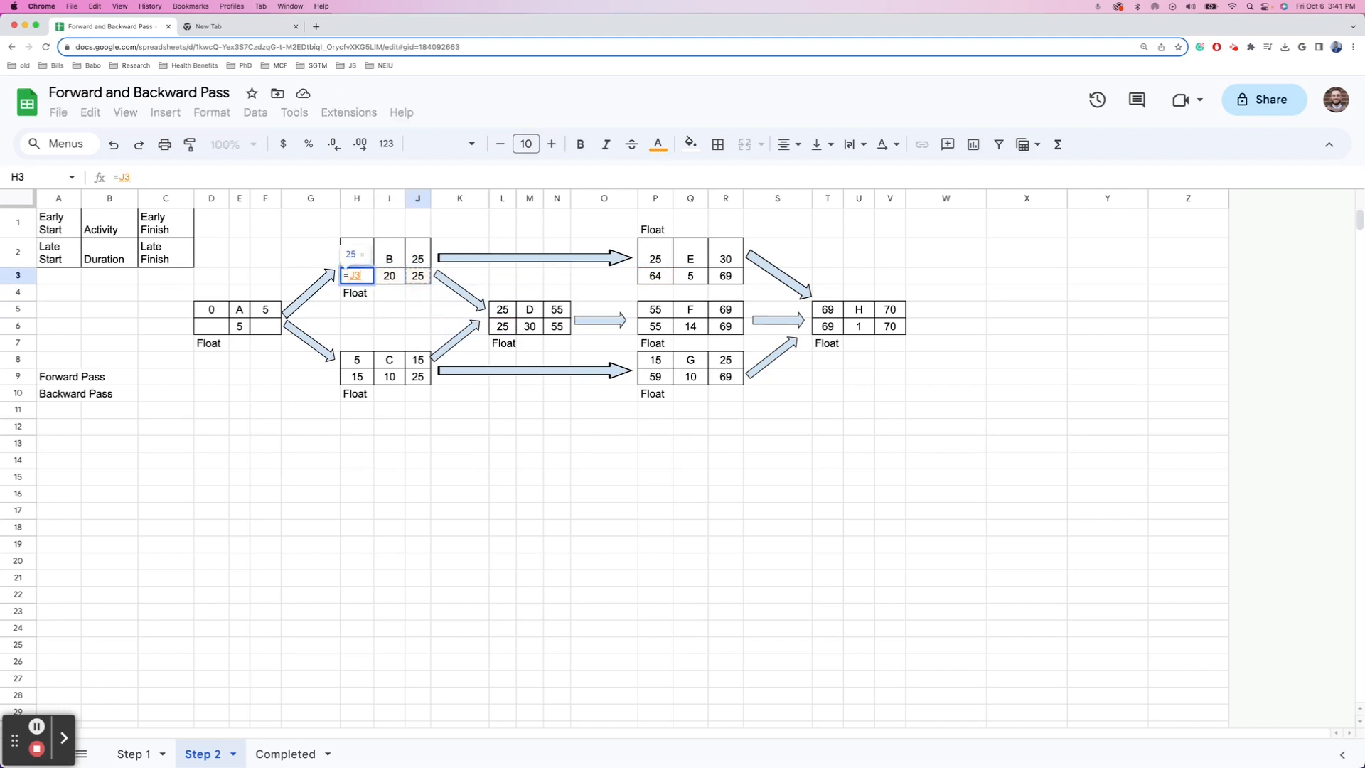
type("-")
key("Right")
key("Return")
key("Down")
key("Down")
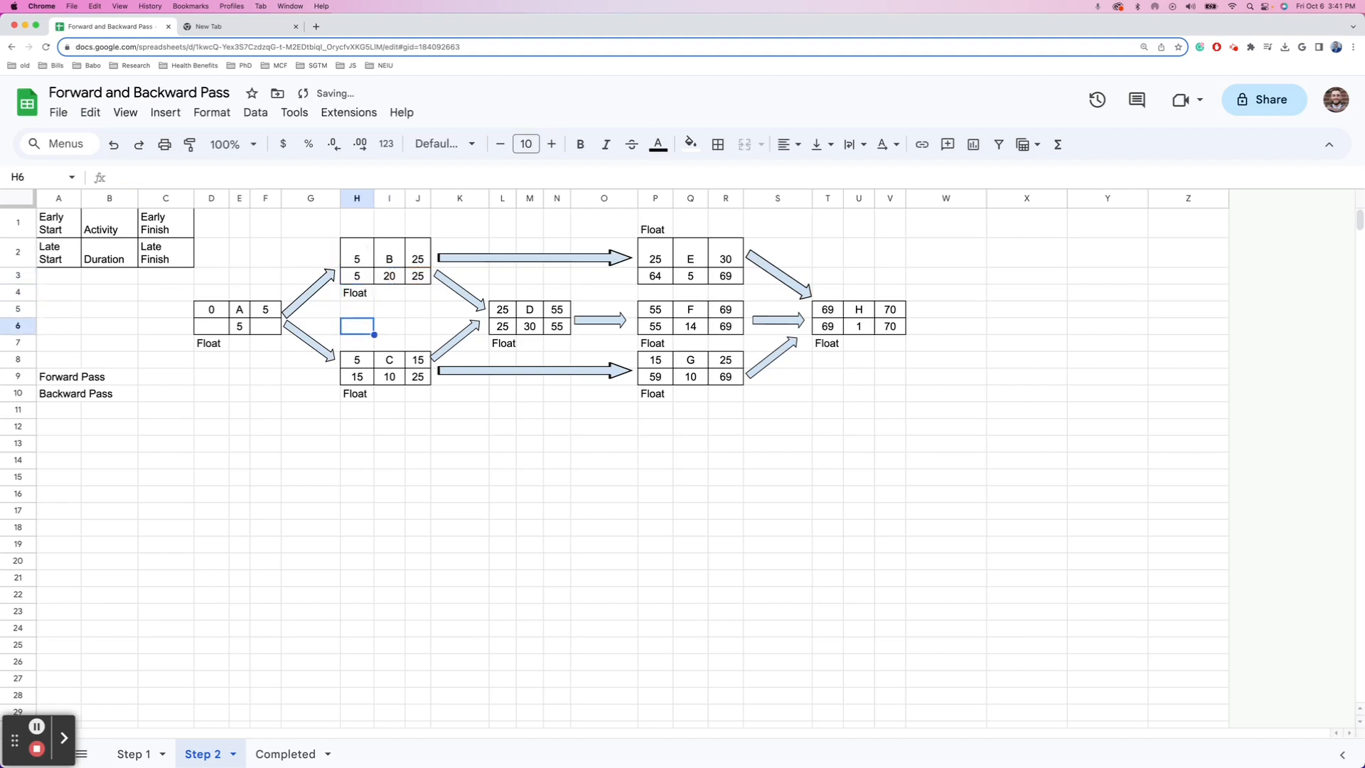
key("Down")
key("Down")
key("Up")
key("Up")
key("Left")
key("Left")
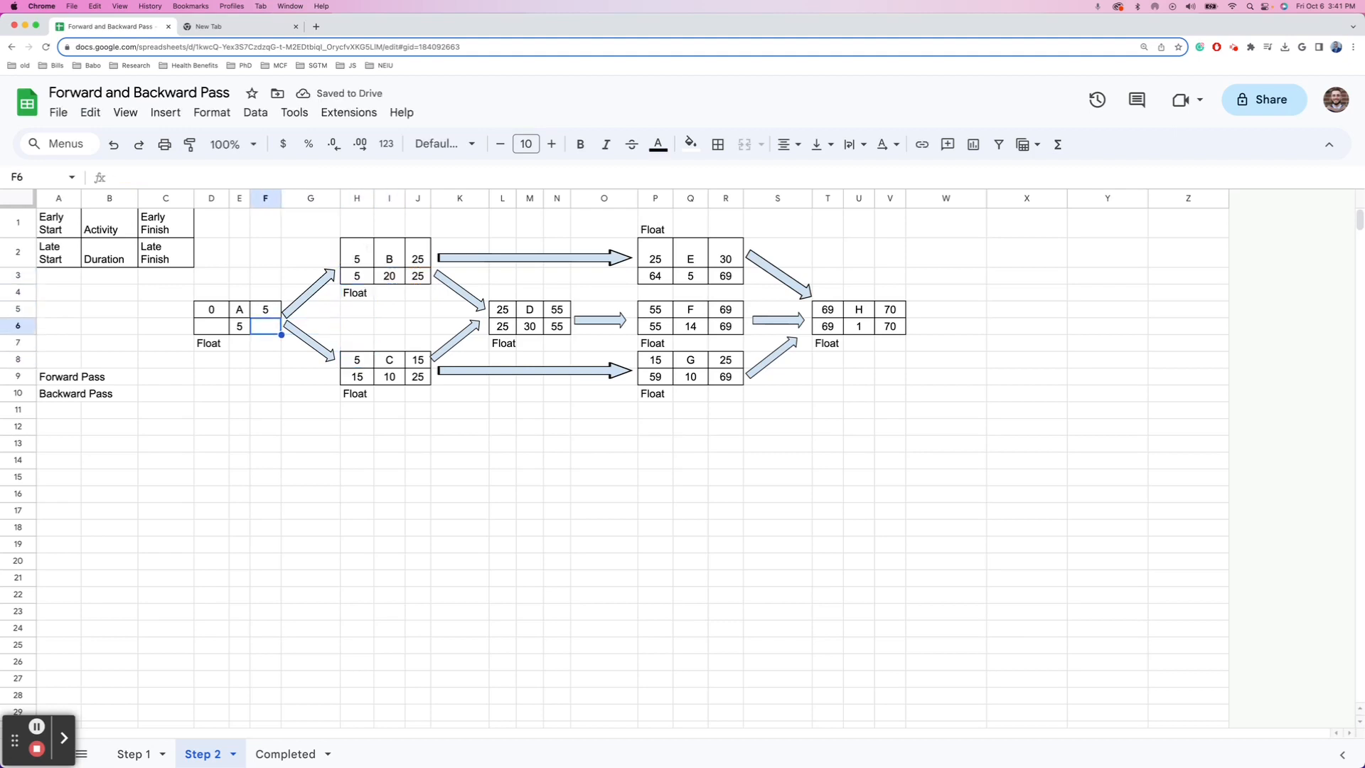
- Enter =MIN(H3,H9) in F6 so A's late finish is 5
type("=")
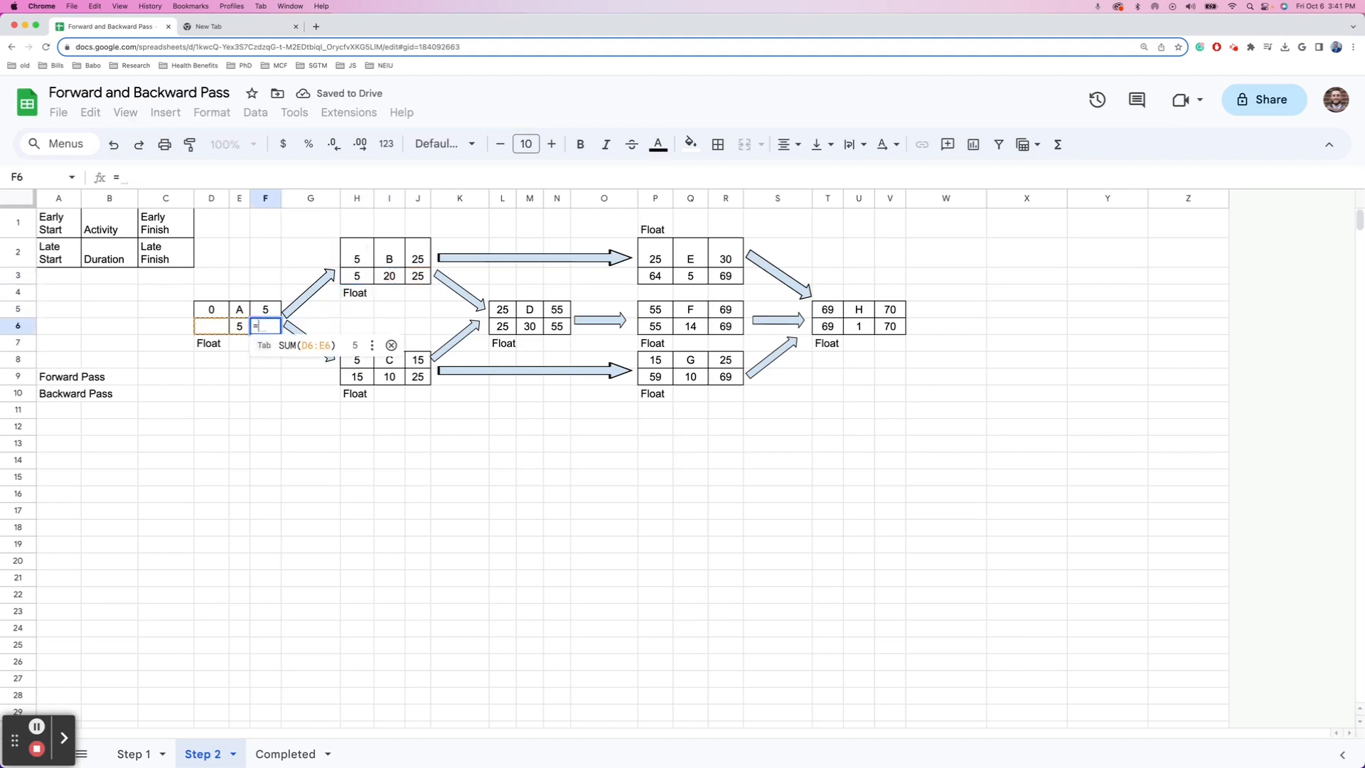
type("MIN(")
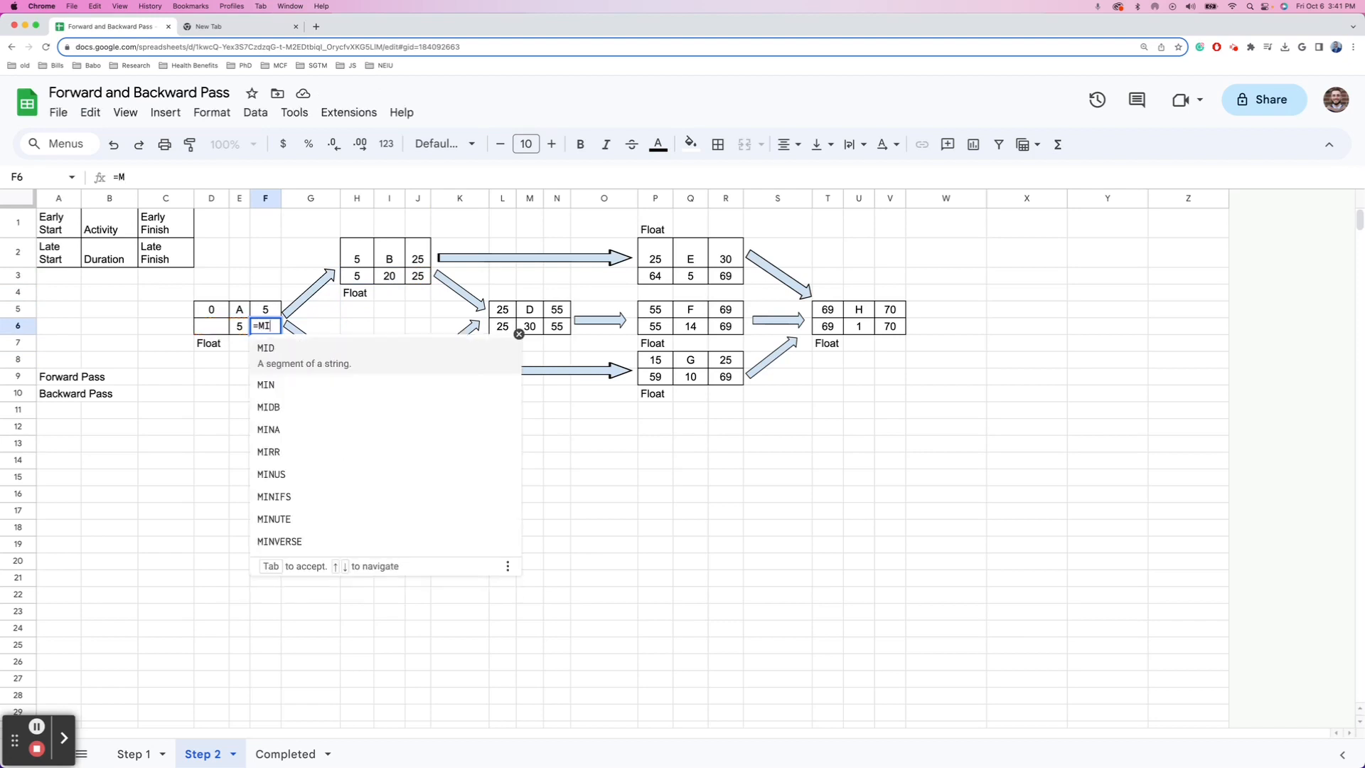
key("Up")
key("Up")
key("Up")
key("Right")
key("Right")
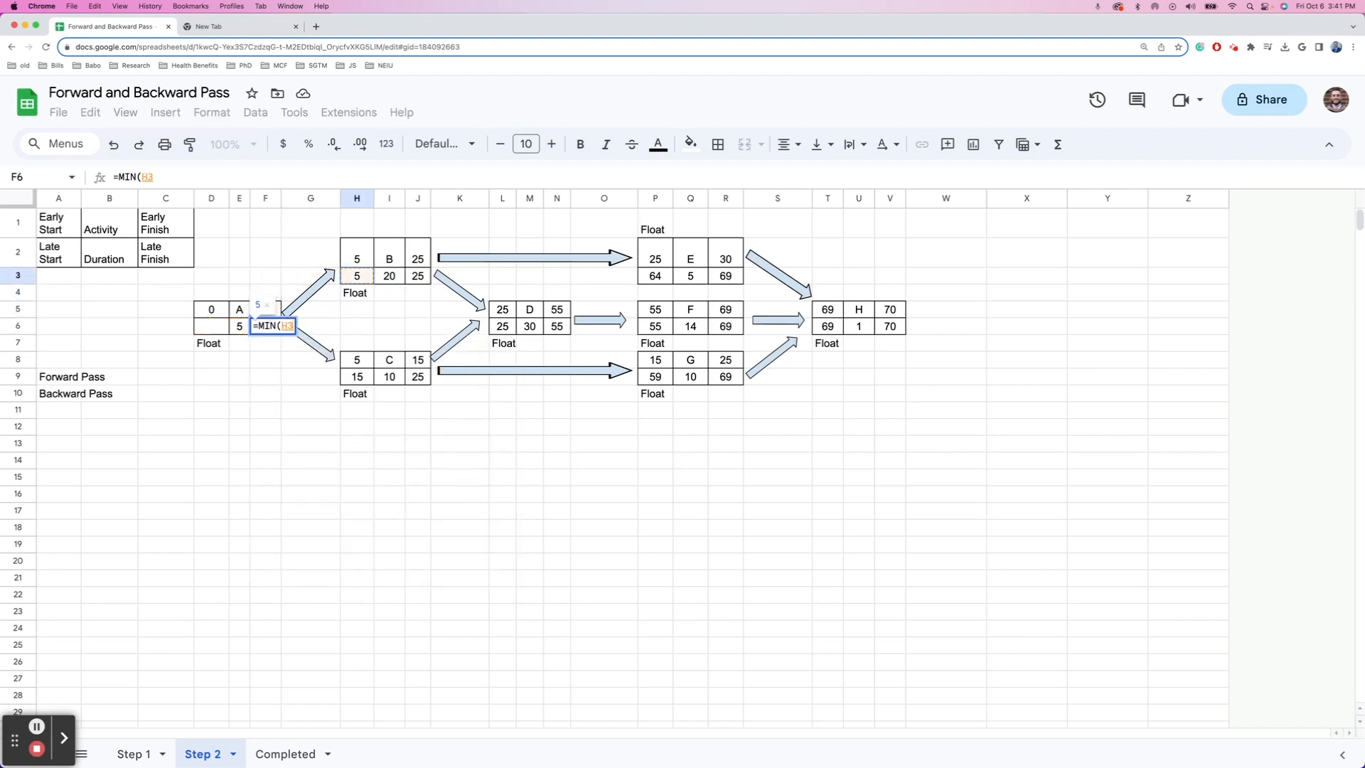
type(",")
key("Down")
key("Down")
key("Down")
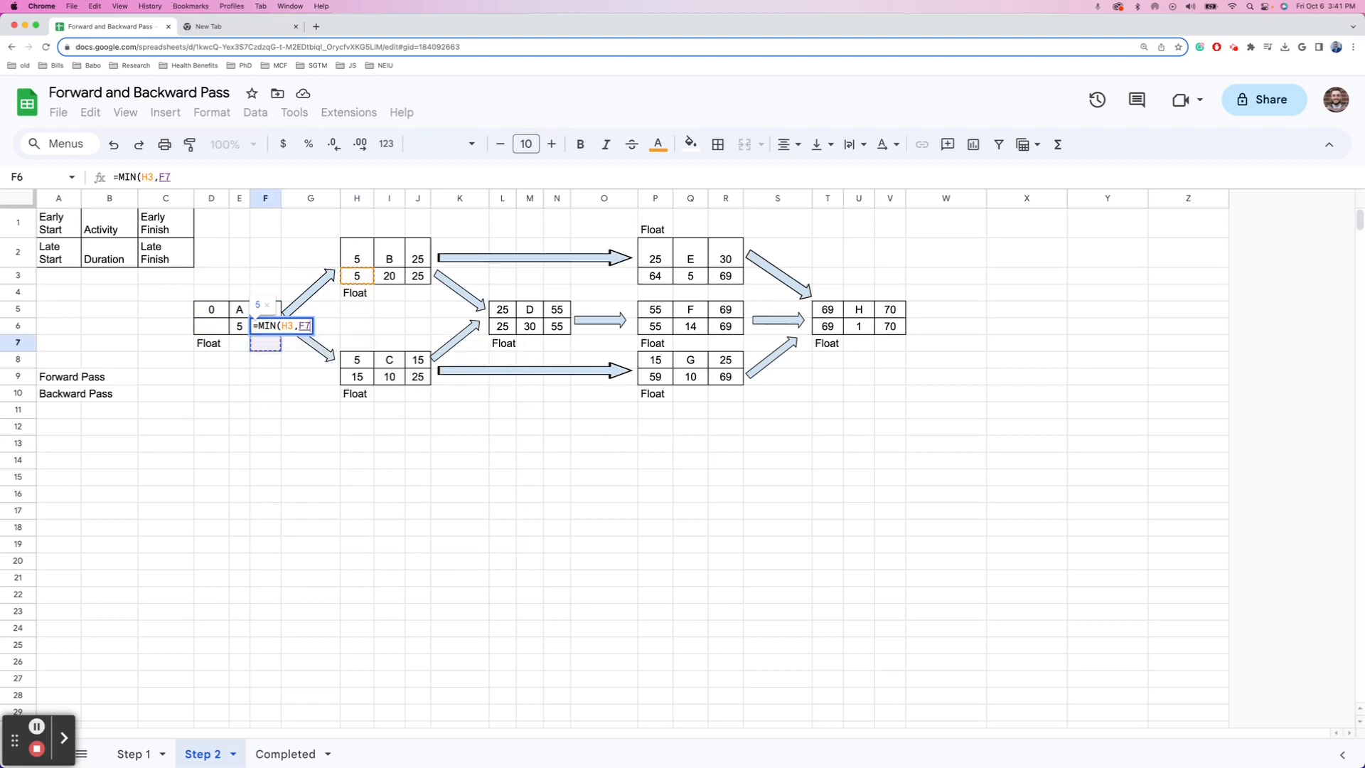
key("Right")
key("Right")
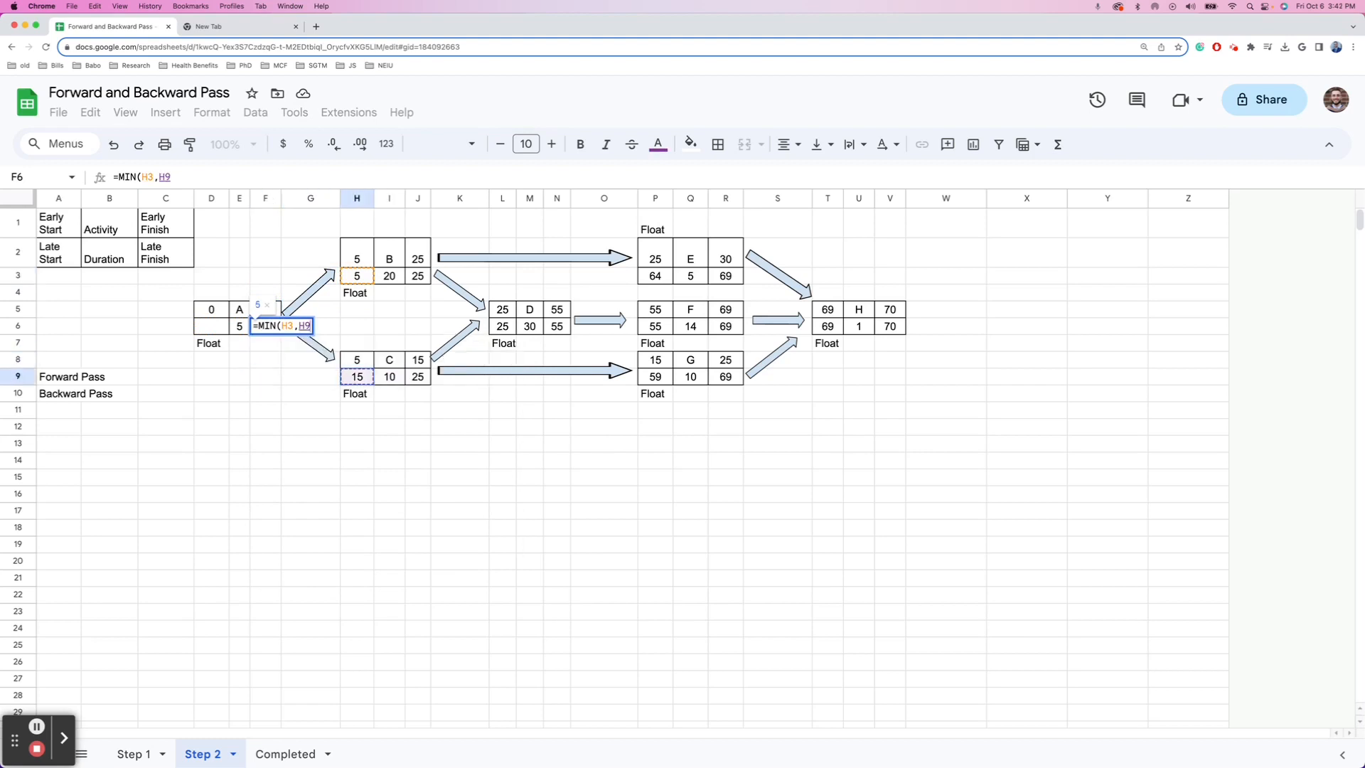
type(")")
key("Return")
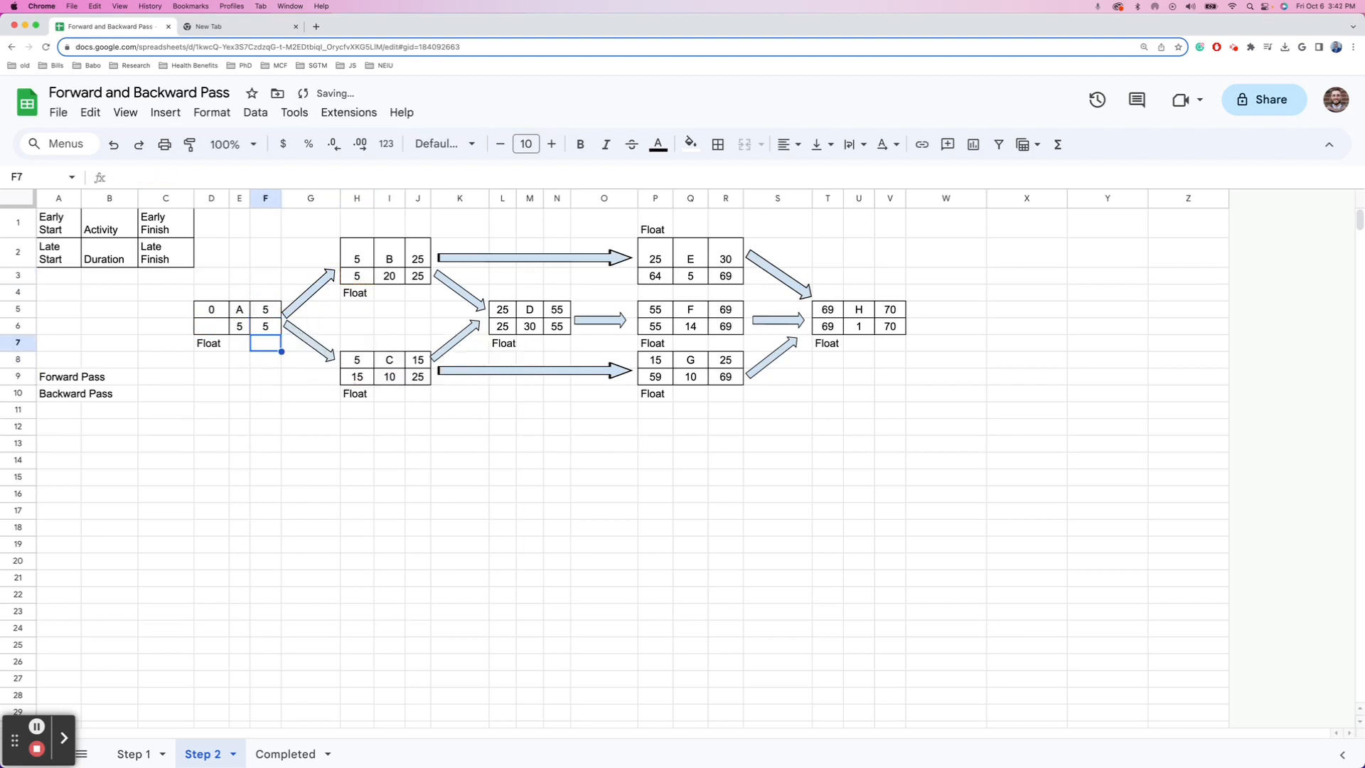
- Enter =F6-E6 in D6 so A's late start is 0
key("Up")
key("Left")
key("Left")
type("=F6-")
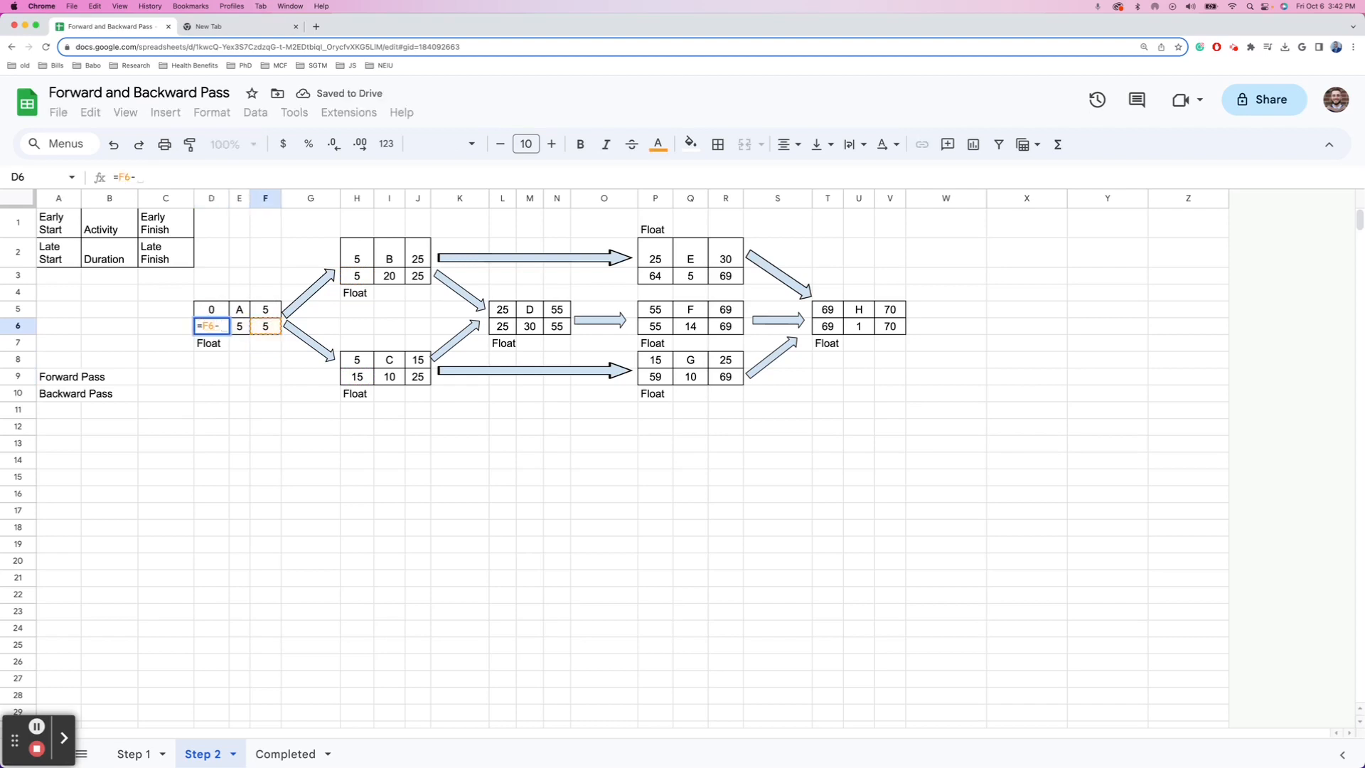
type("E6")
key("Return")
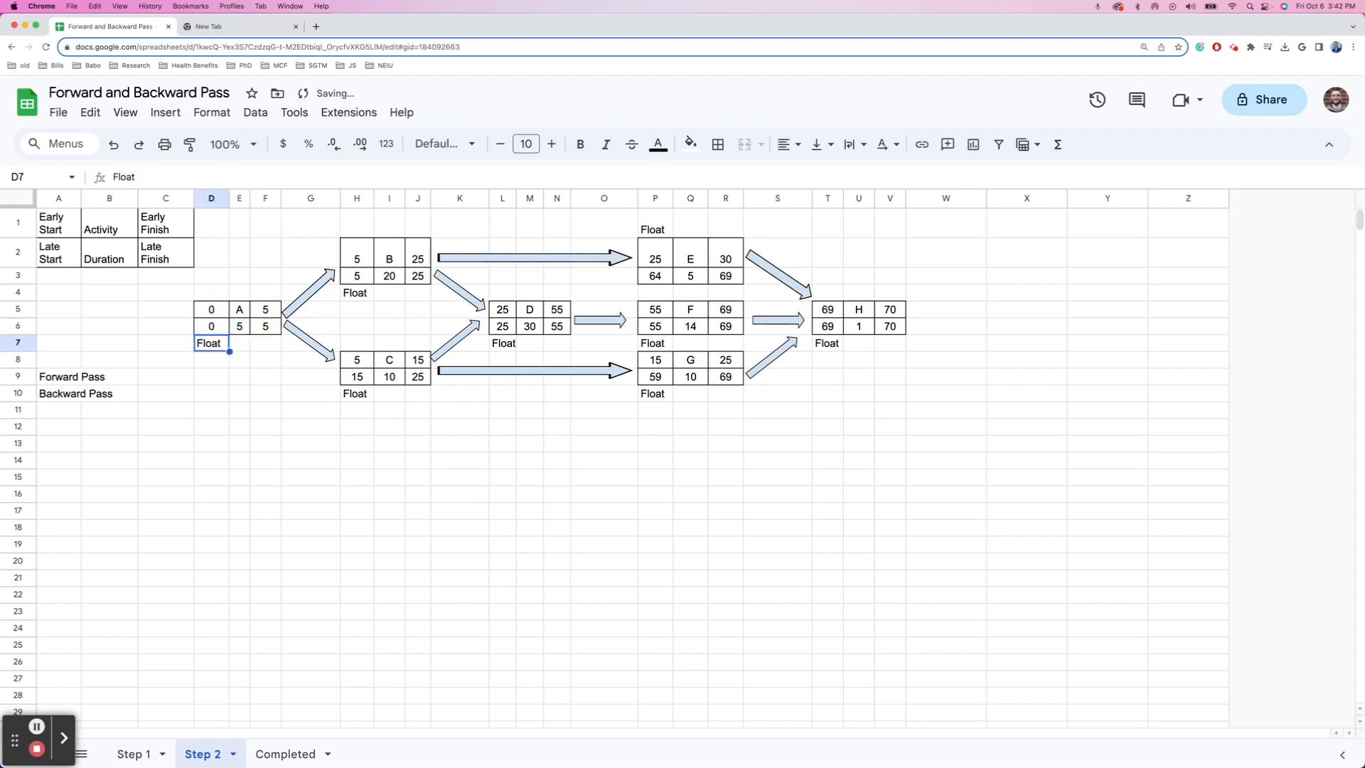
key("Down")
key("Down")
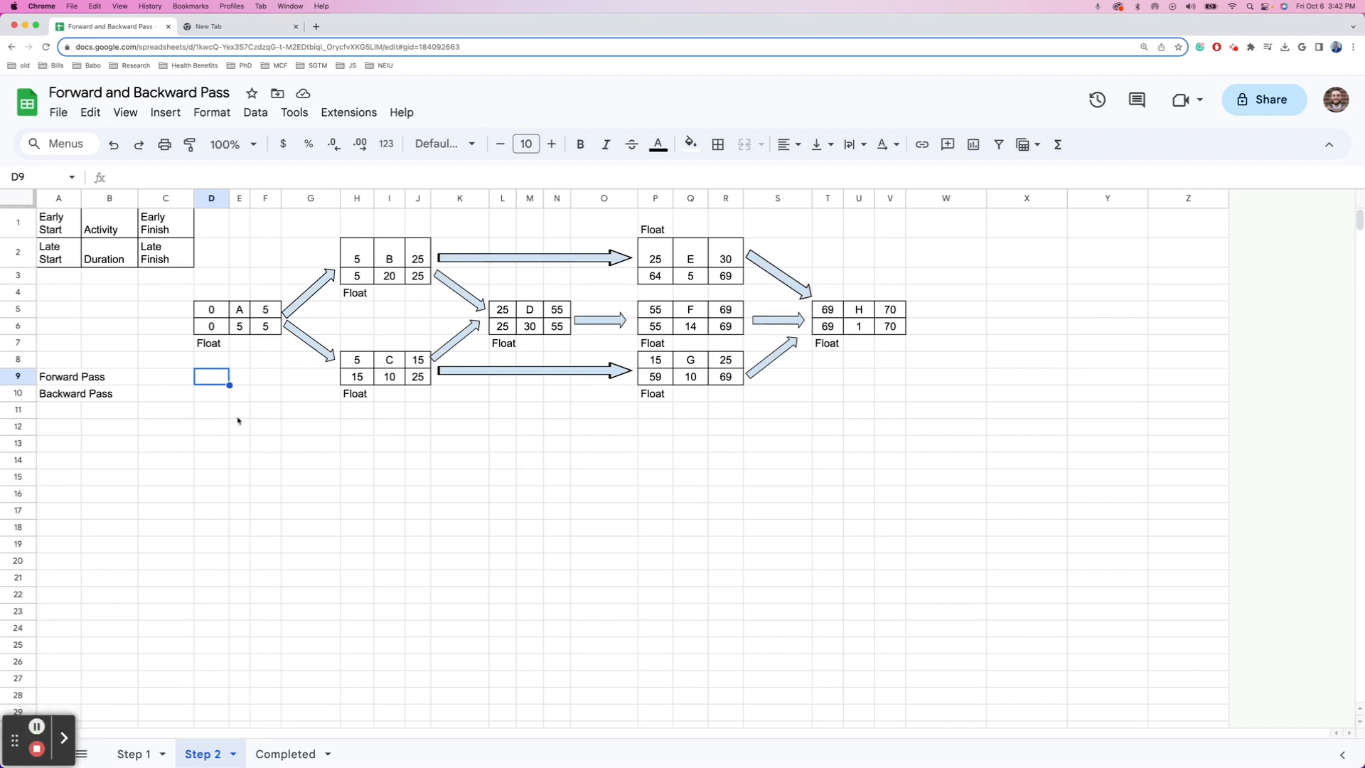
- Enter float formulas for A (=D6-D5) and B as late start minus early start, both 0
left_click(241, 348)
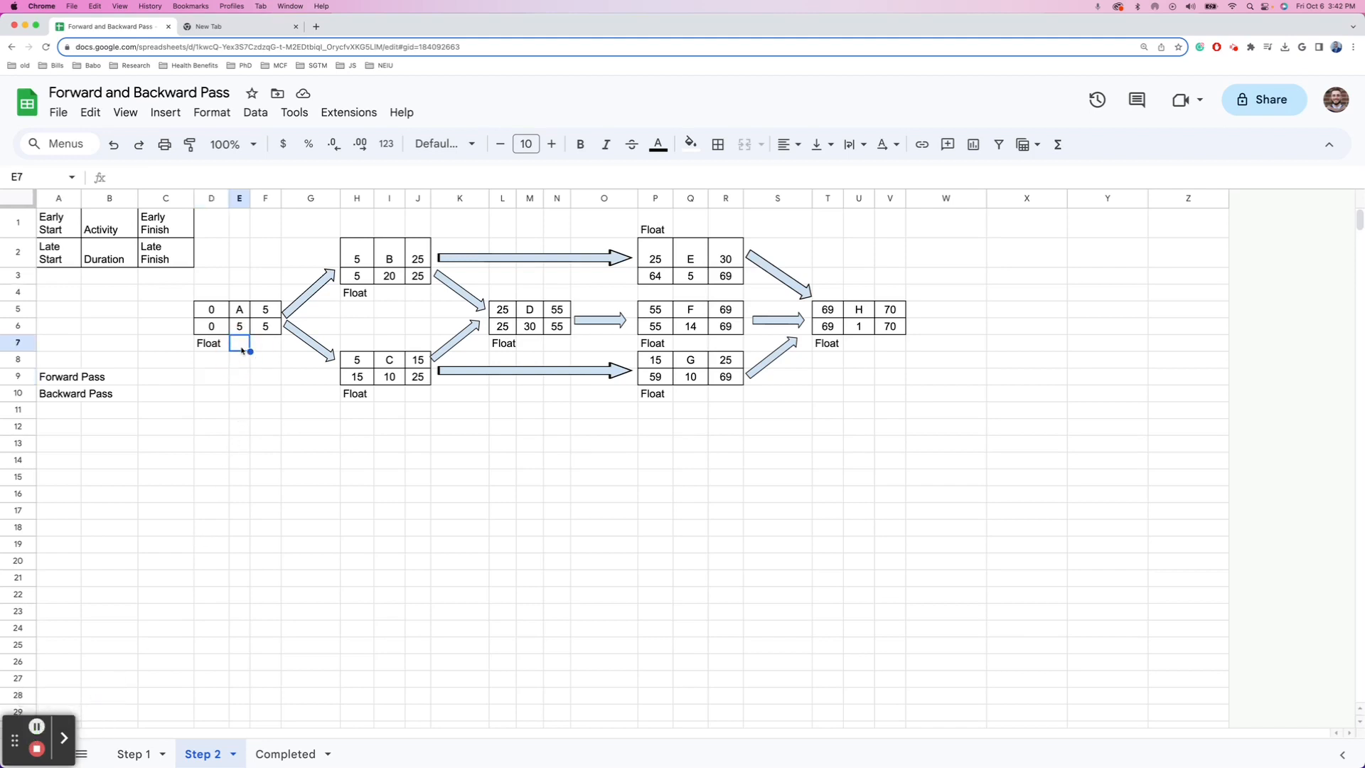
type("=D6")
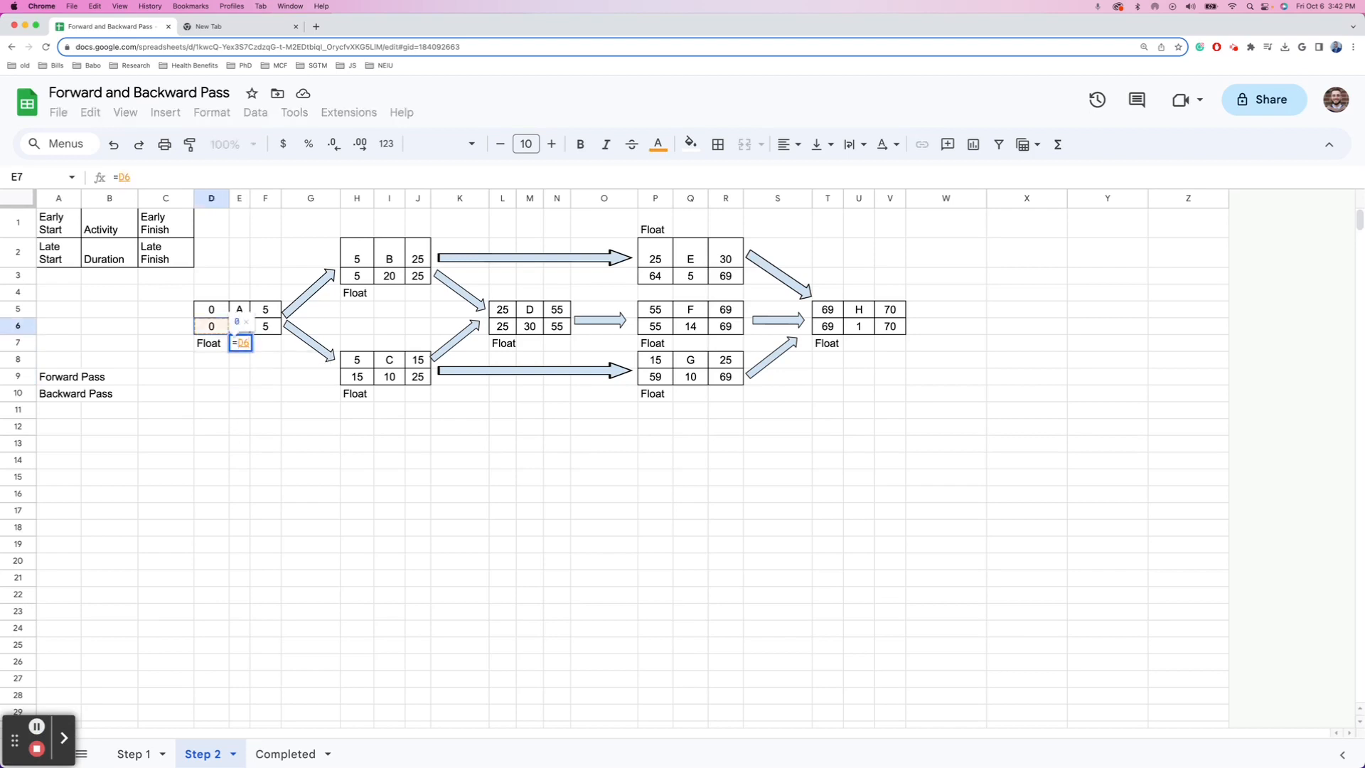
type("-")
type("D5")
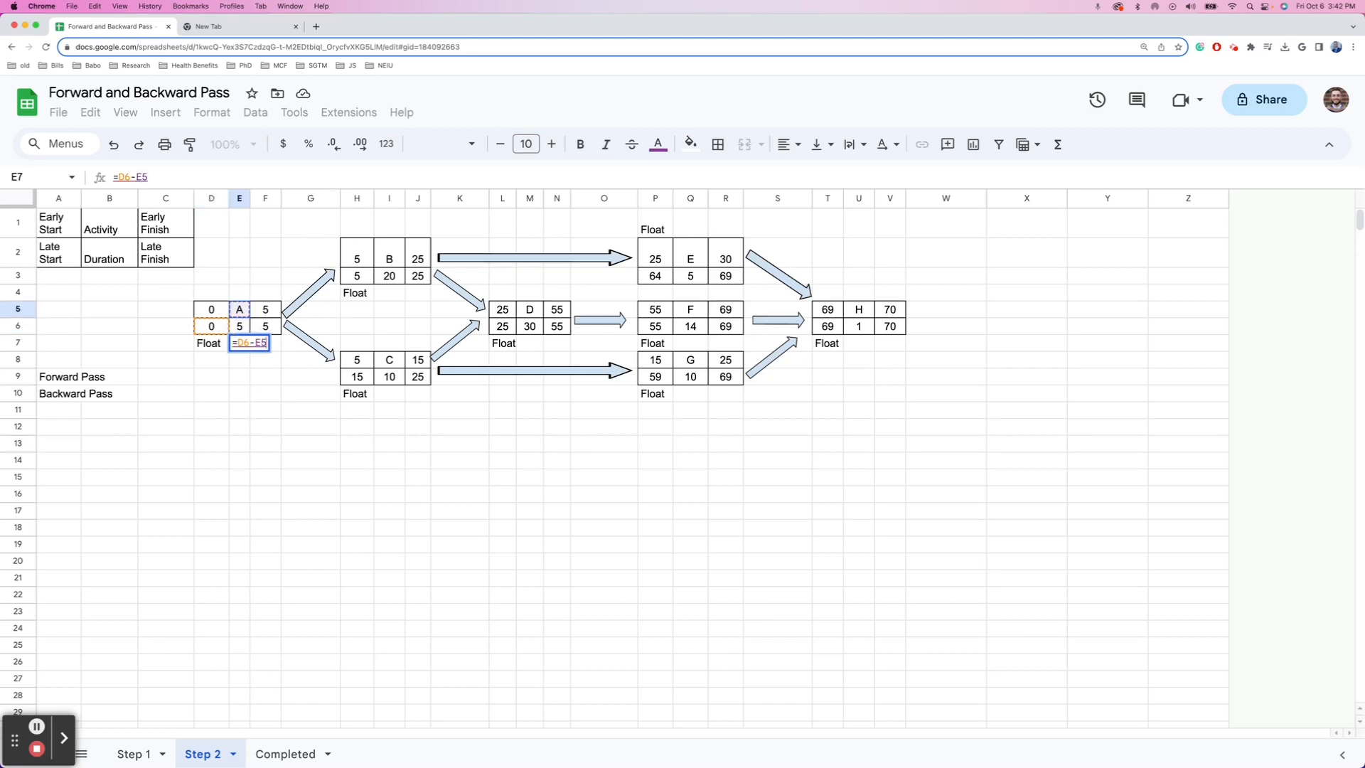
key("Return")
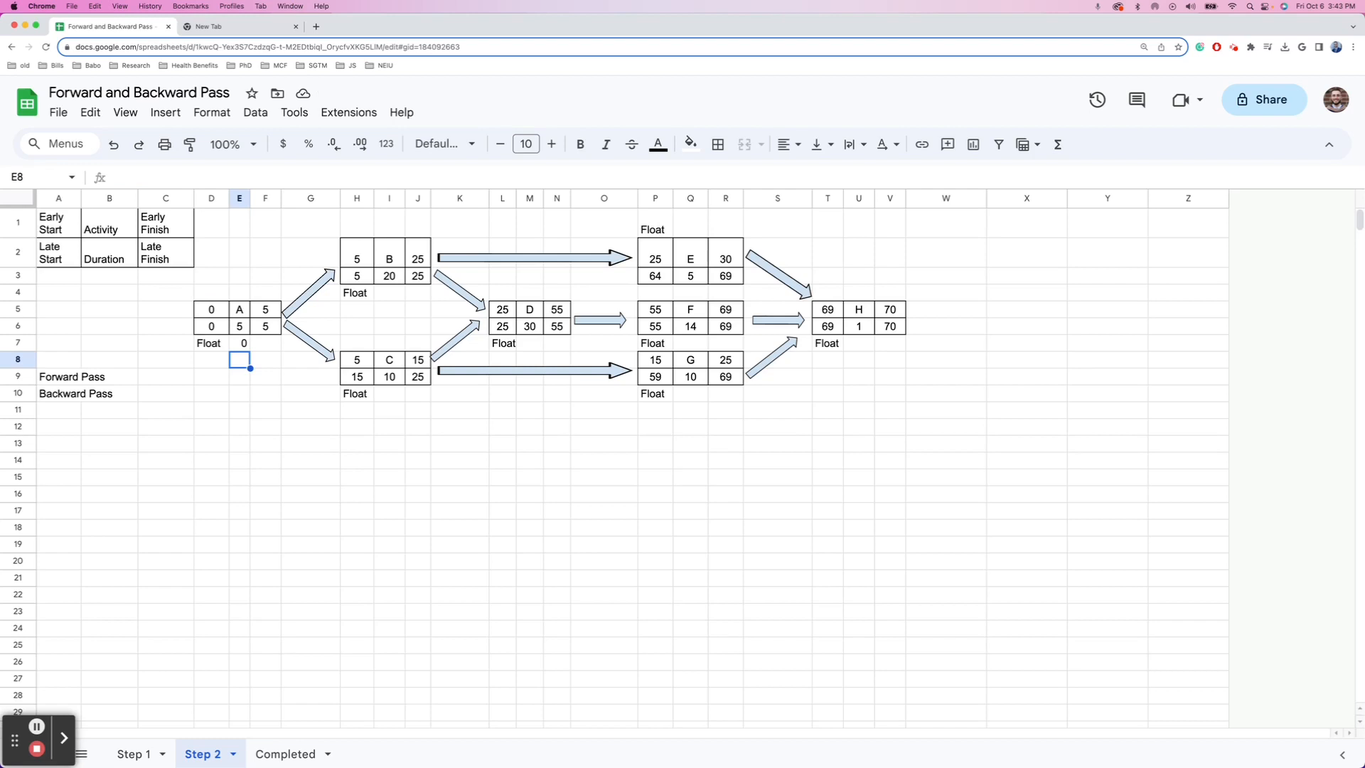
key("Up")
key("Up")
key("Up")
key("Right")
key("Right")
key("Right")
key("Right")
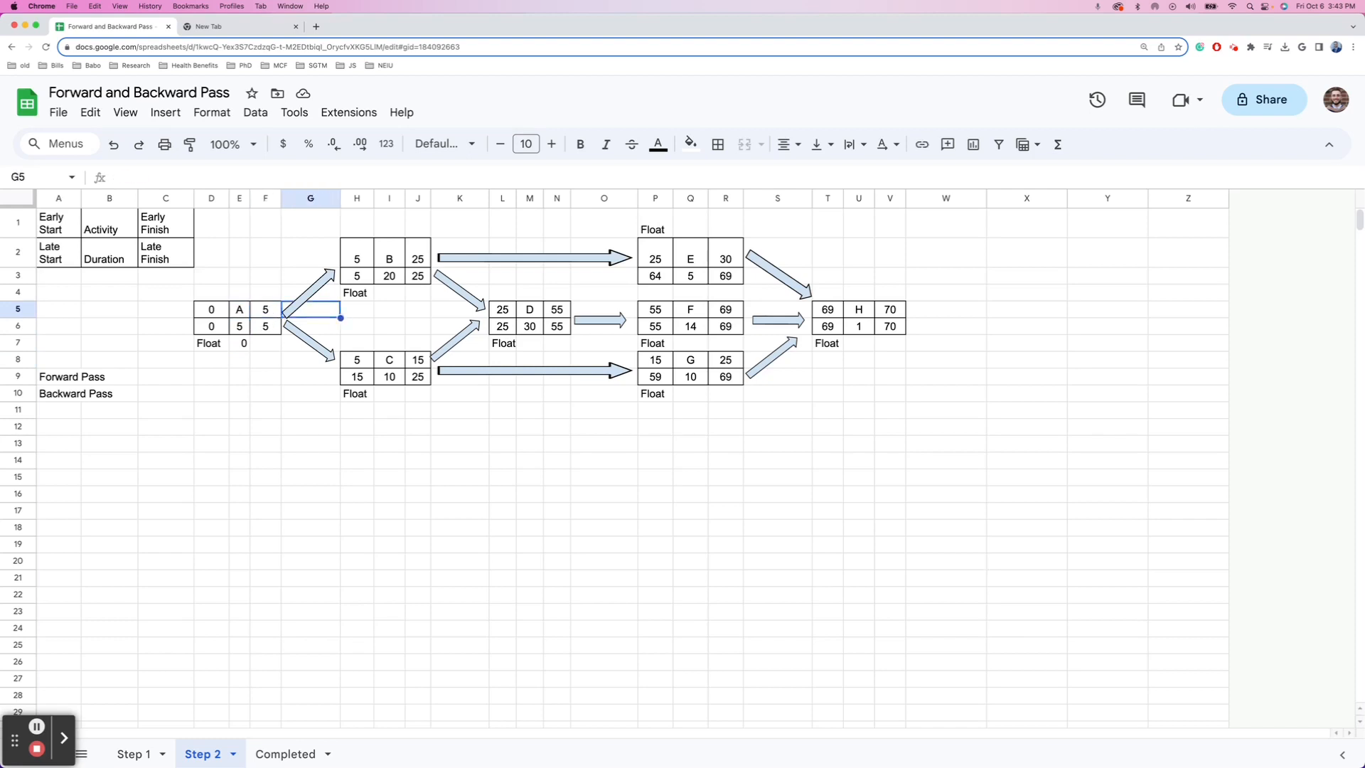
key("Up")
type("=")
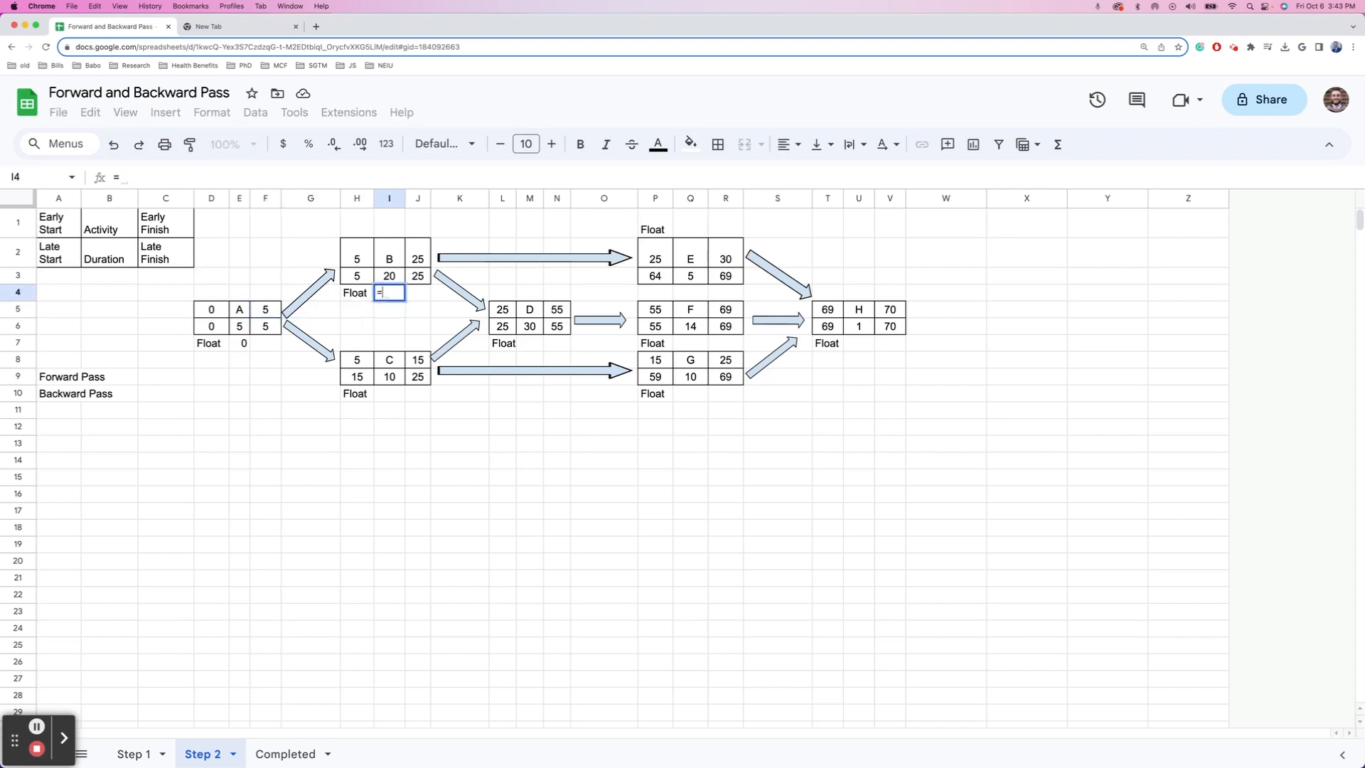
key("Up")
key("Left")
type("-")
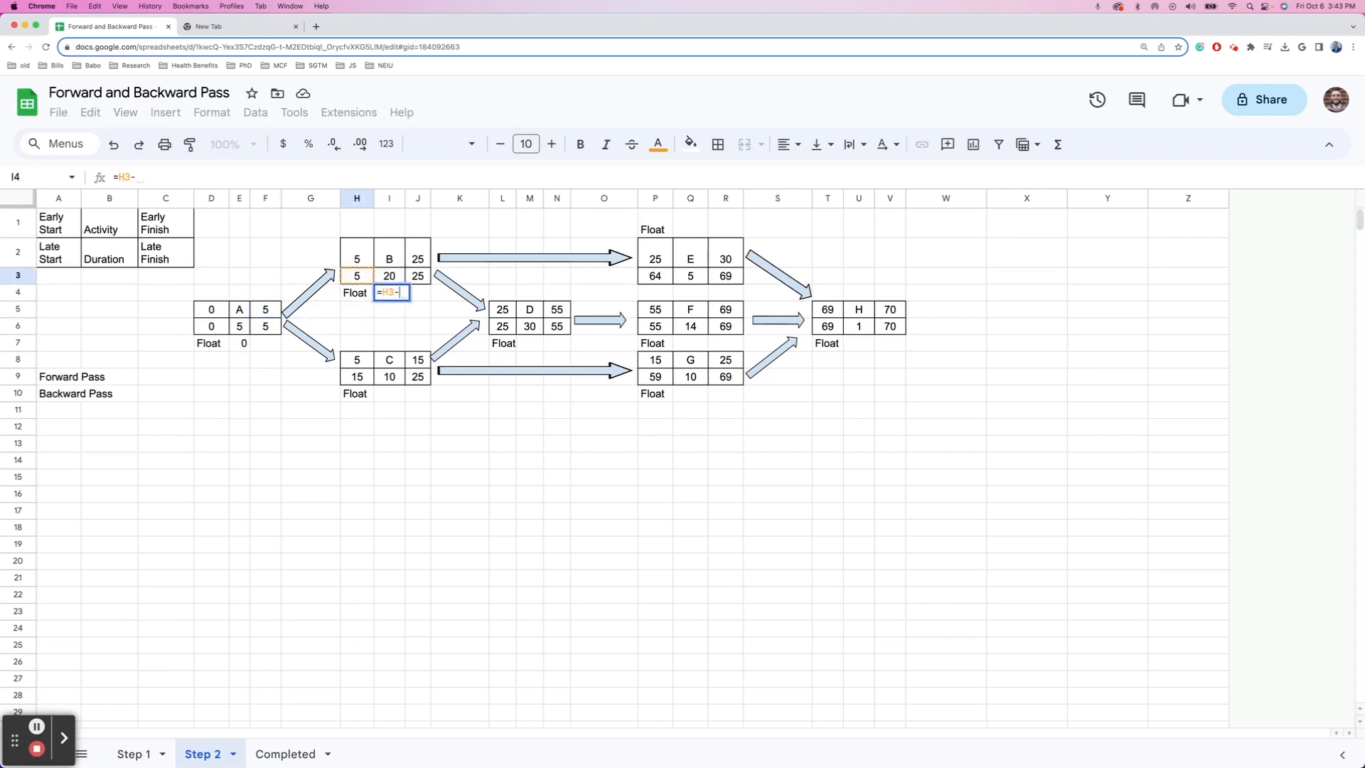
key("Up")
key("Return")
- Compute activity C's float as late start minus early start, giving 10
key("Down")
key("Down")
key("Down")
key("Down")
key("Down")
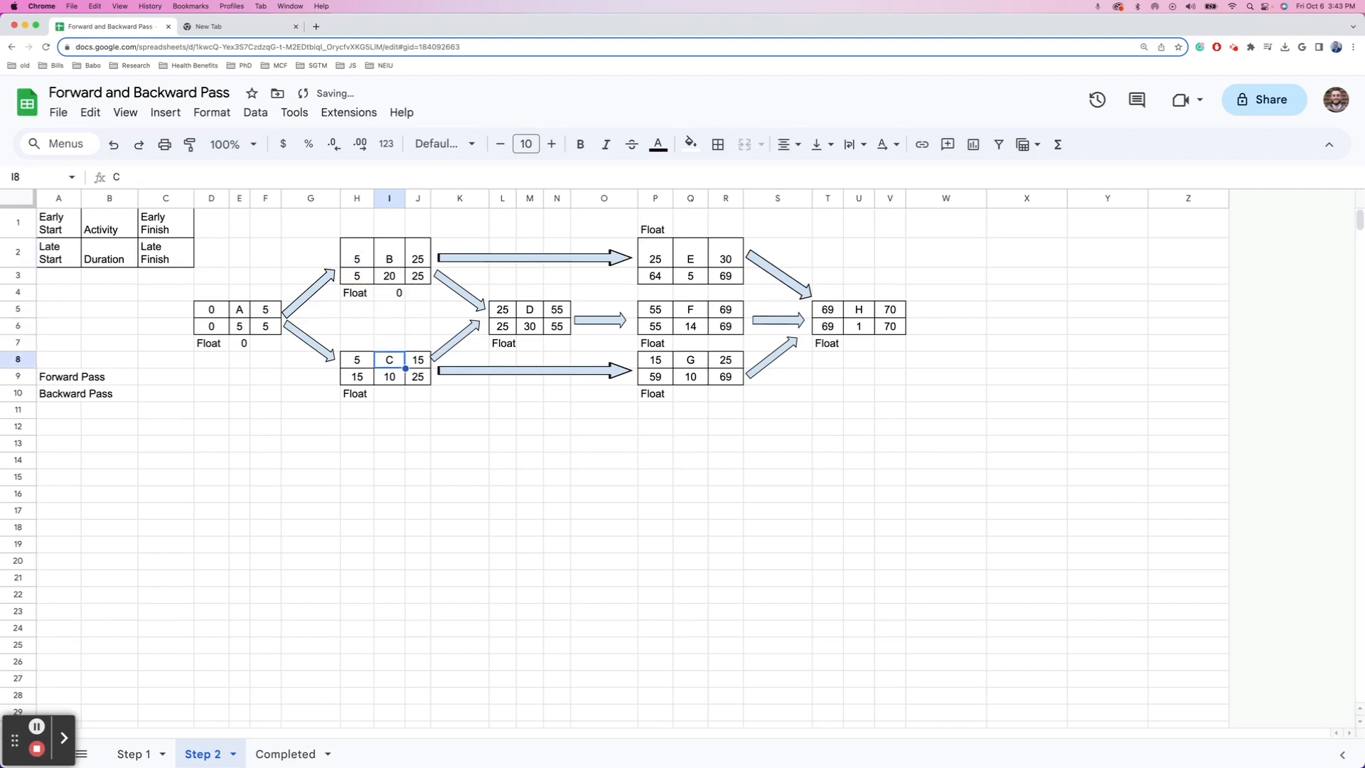
type("=")
key("Up")
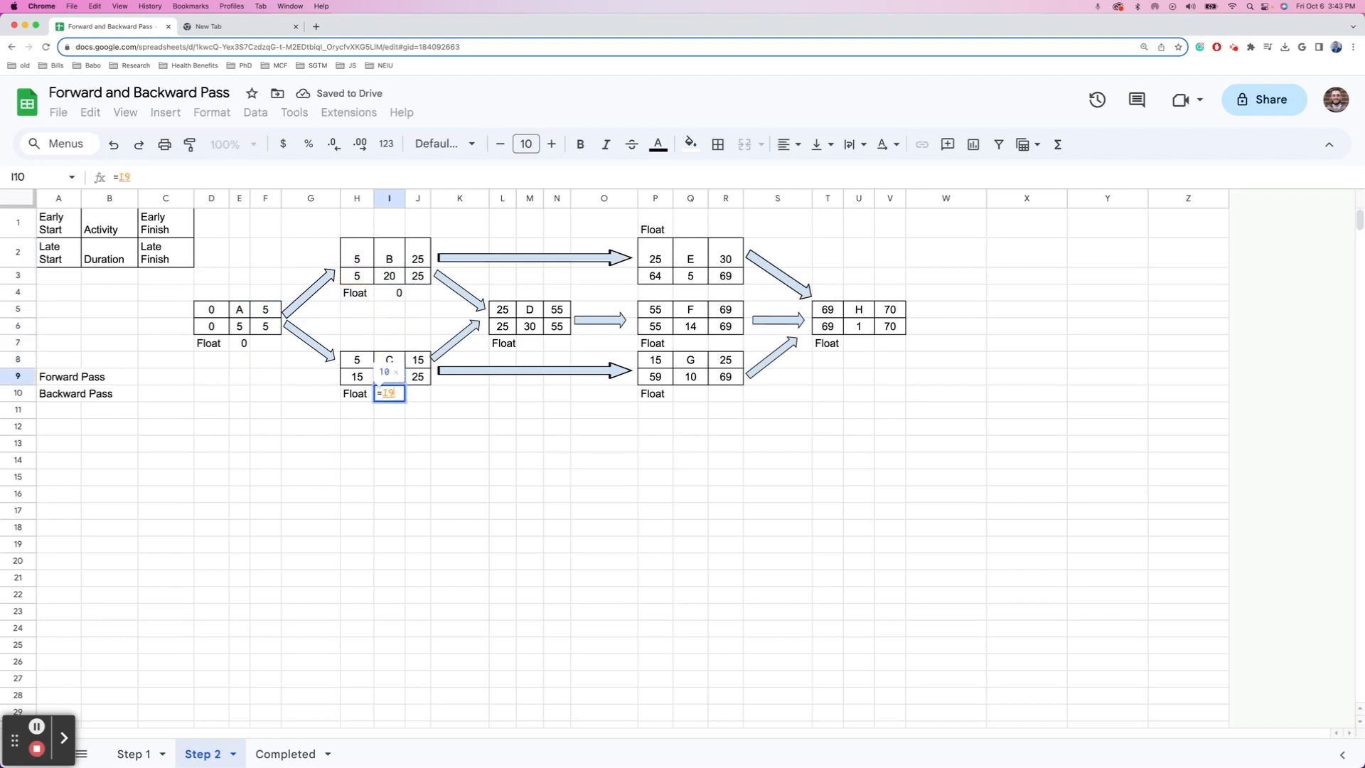
key("Left")
type("-")
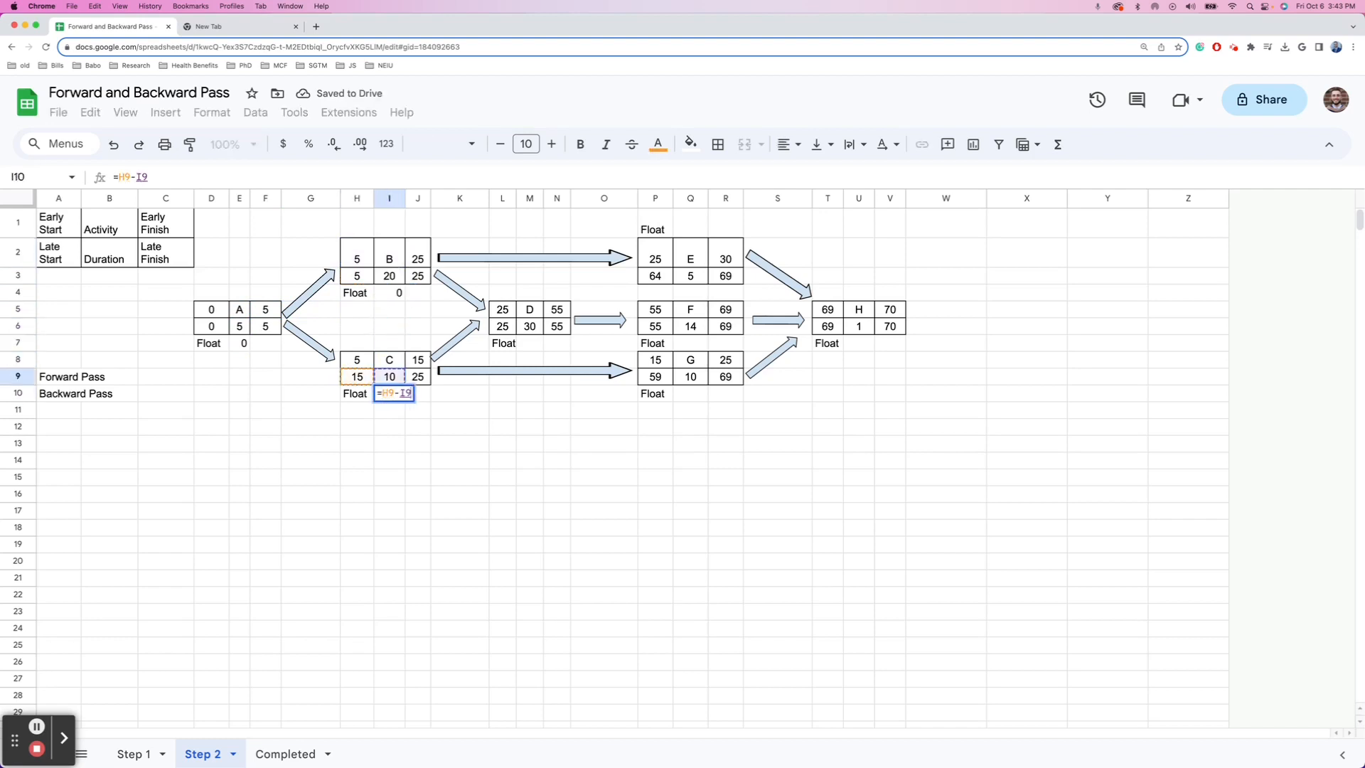
key("Up")
key("Return")
key("Right")
key("Right")
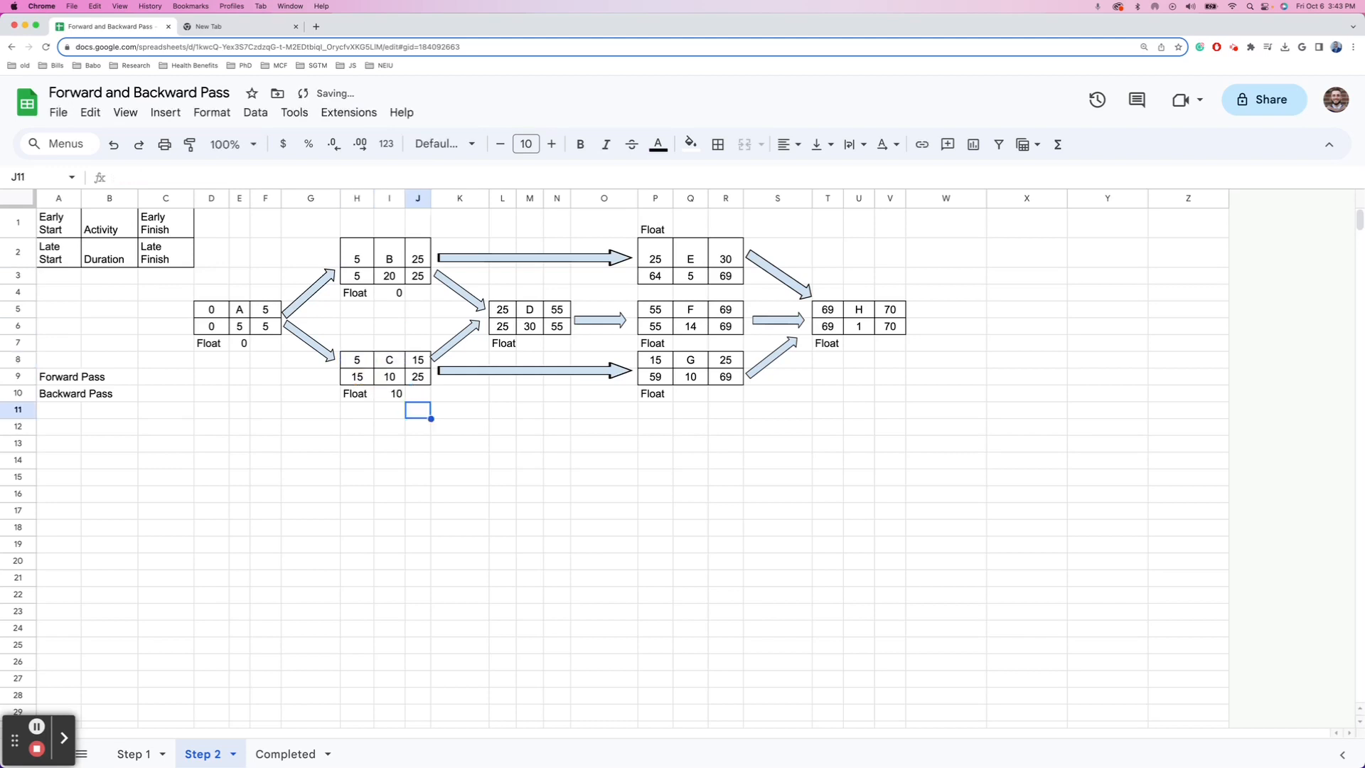
key("Up")
key("Up")
key("Right")
key("Left")
key("Left")
key("Left")
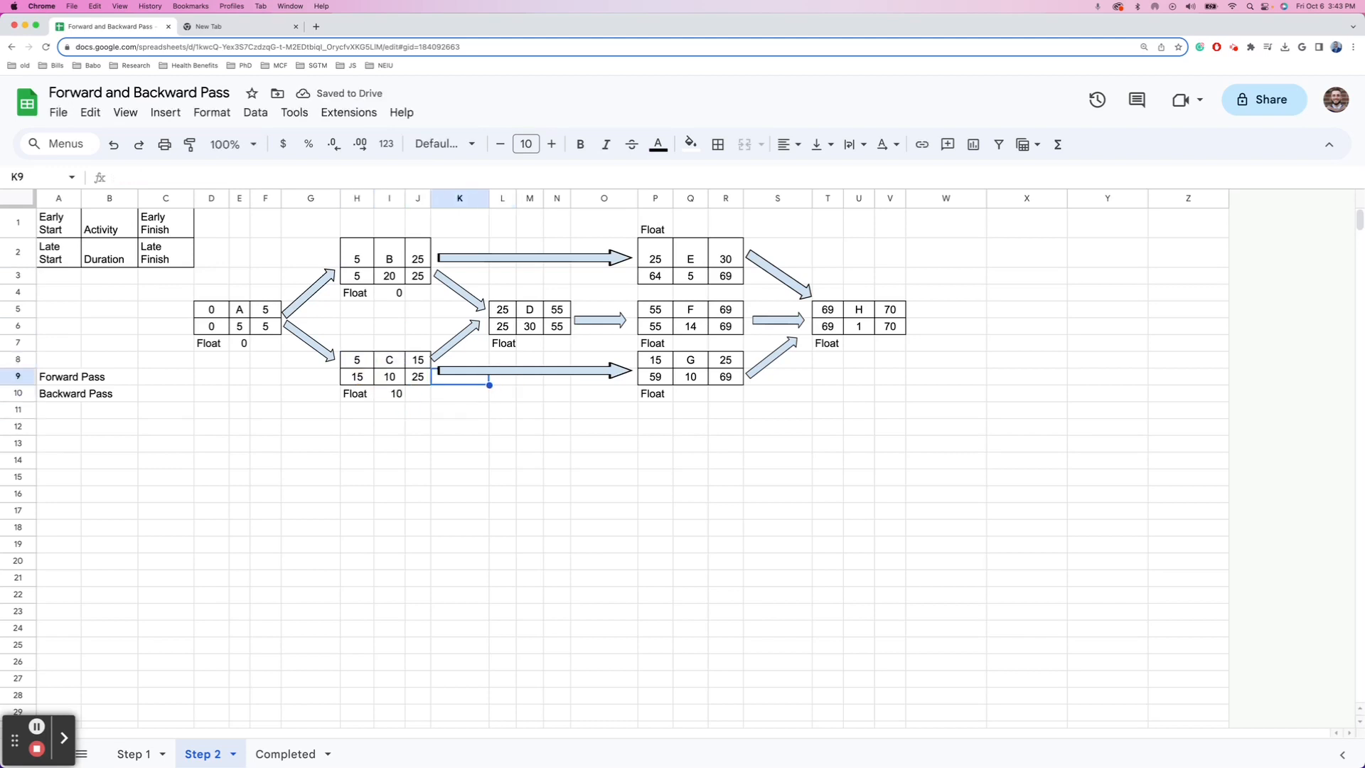
key("Down")
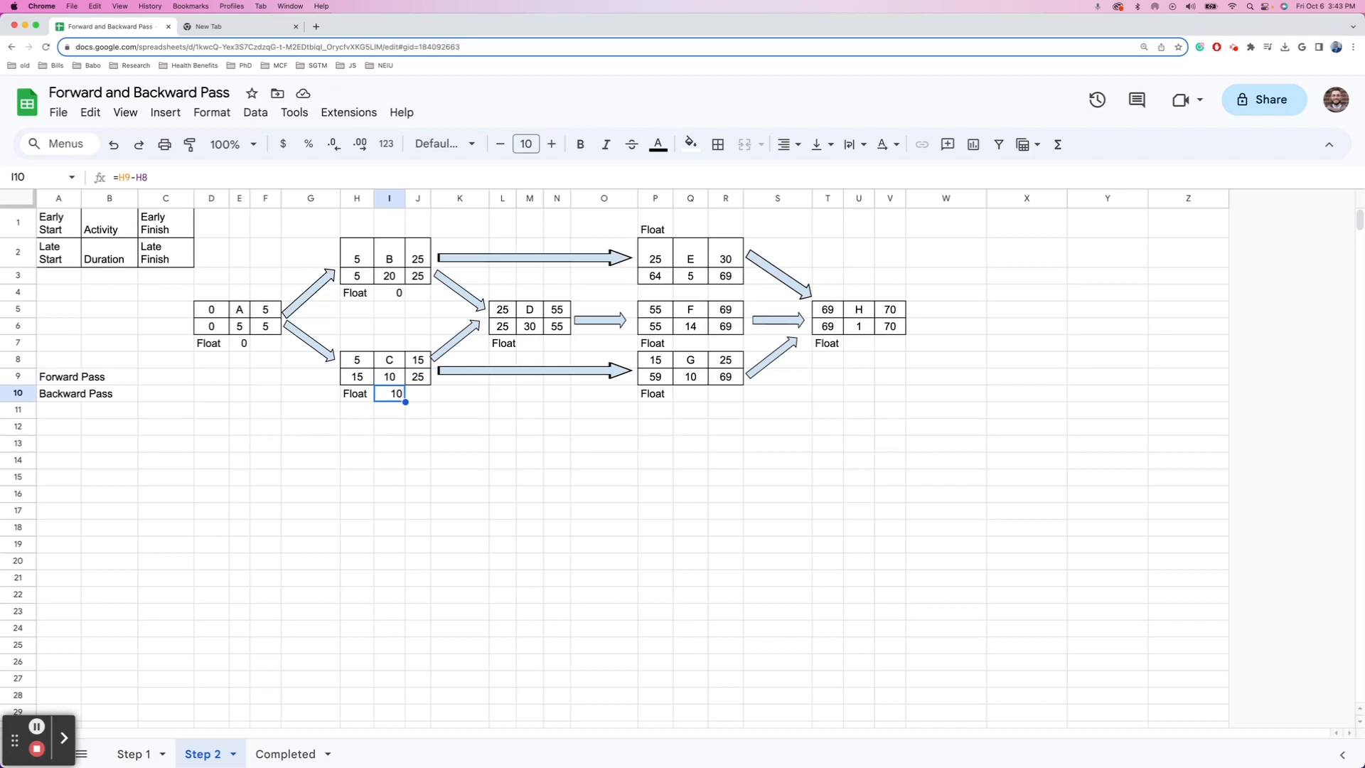
- Compute activity D's float as late start minus early start, giving 0
key("Up")
key("Up")
key("Up")
key("Right")
key("Right")
key("Right")
key("Right")
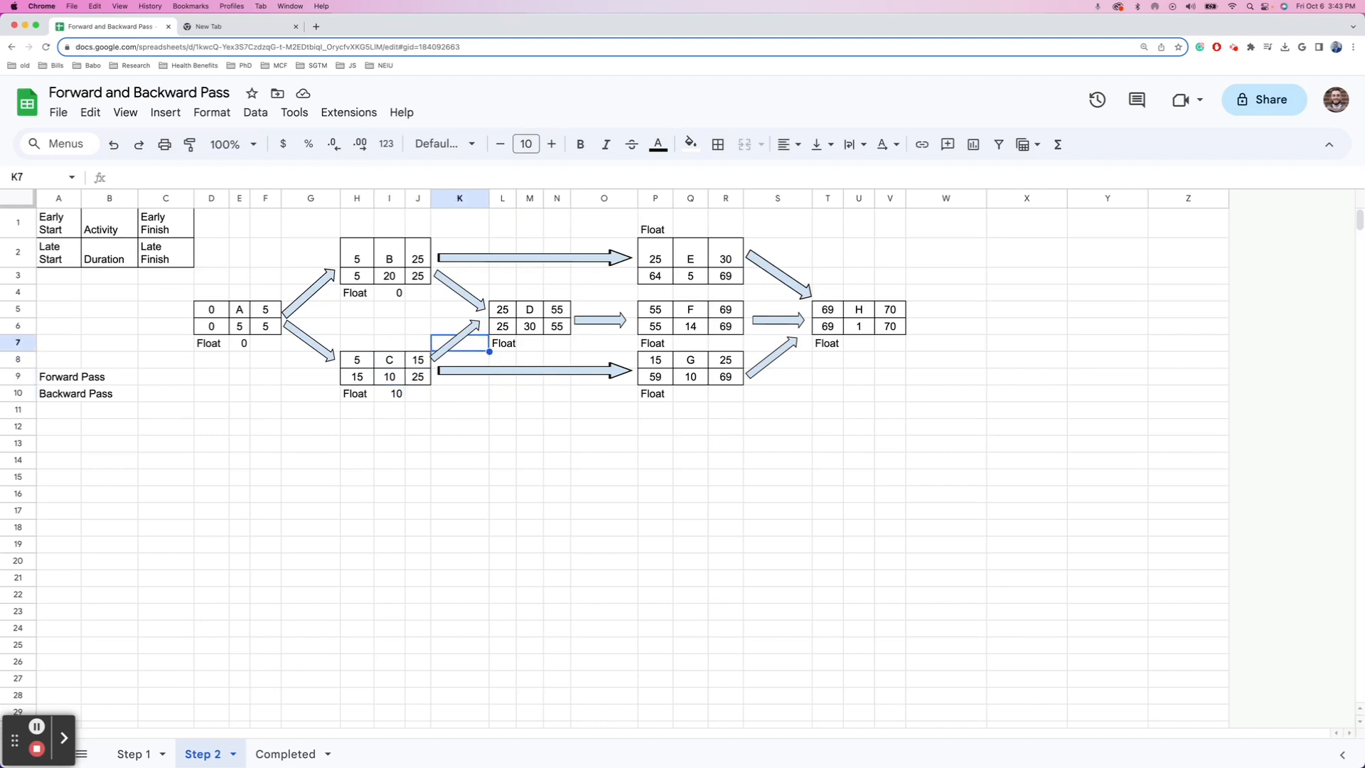
type("=")
key("Up")
key("Up")
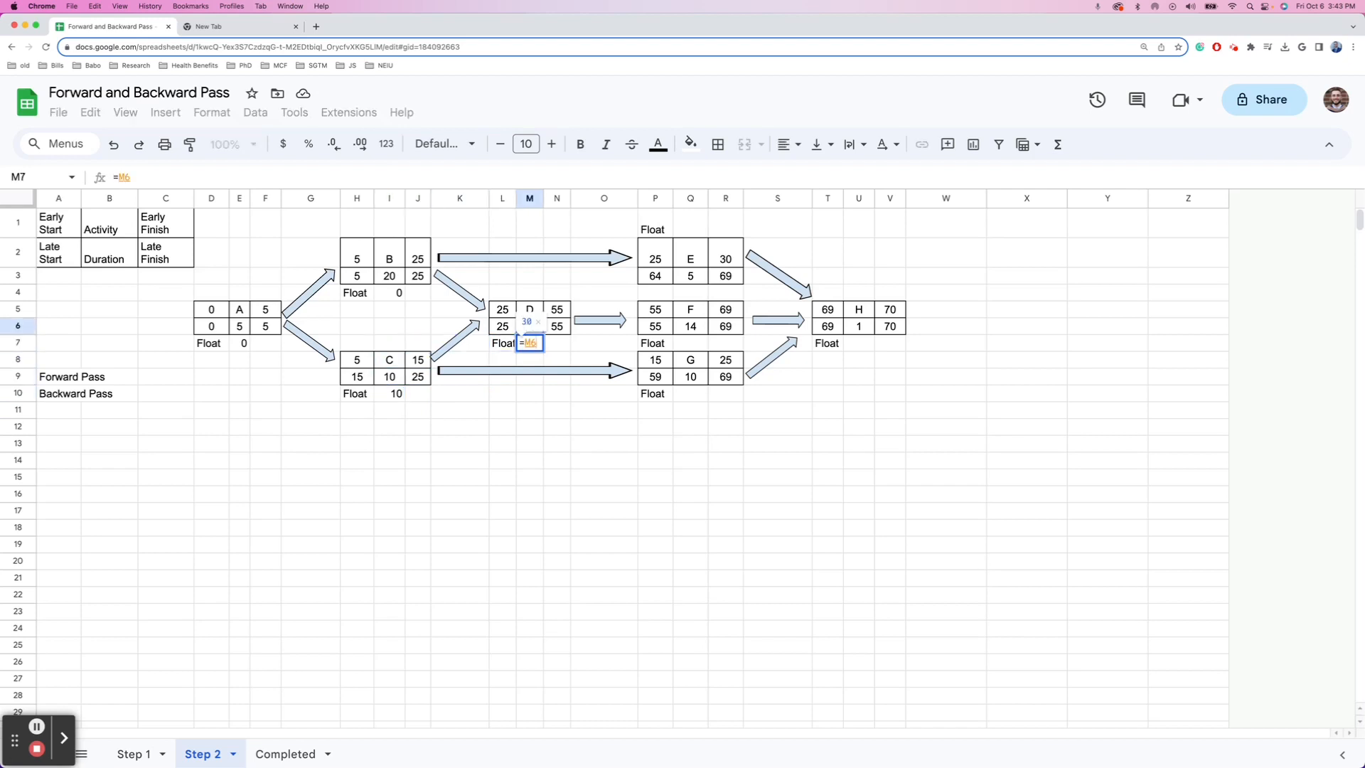
key("Left")
key("Down")
type("-")
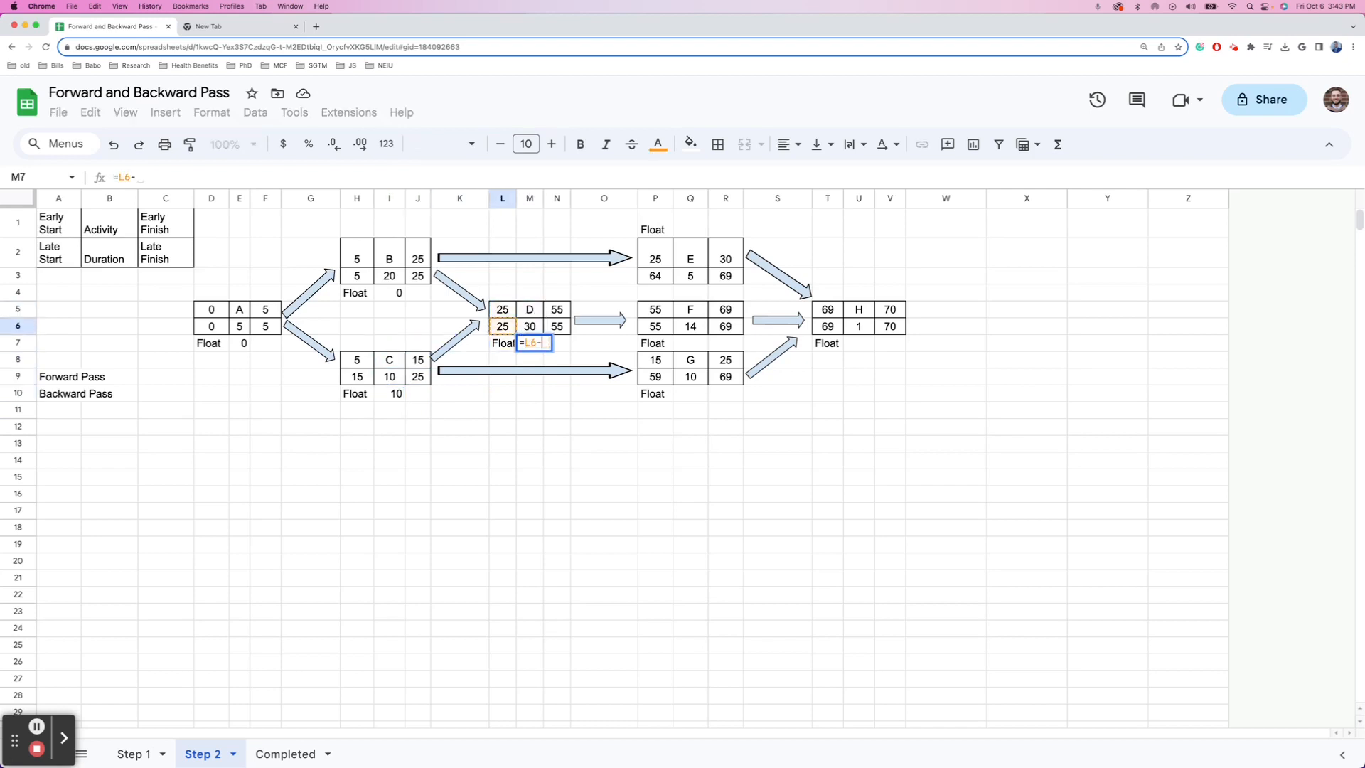
key("Up")
key("Up")
key("Left")
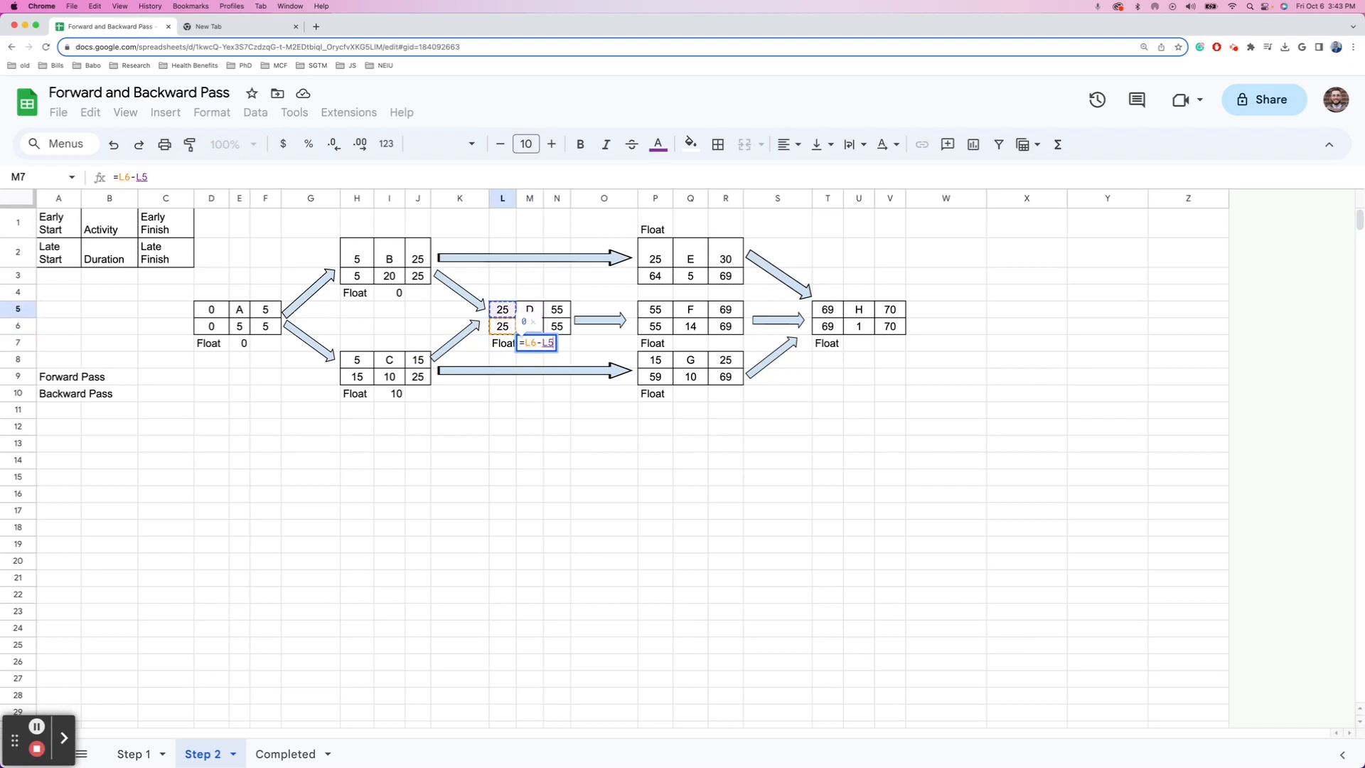
key("Return")
- Compute activity E's float as late start minus early start, giving 39
key("Up")
key("Up")
key("Right")
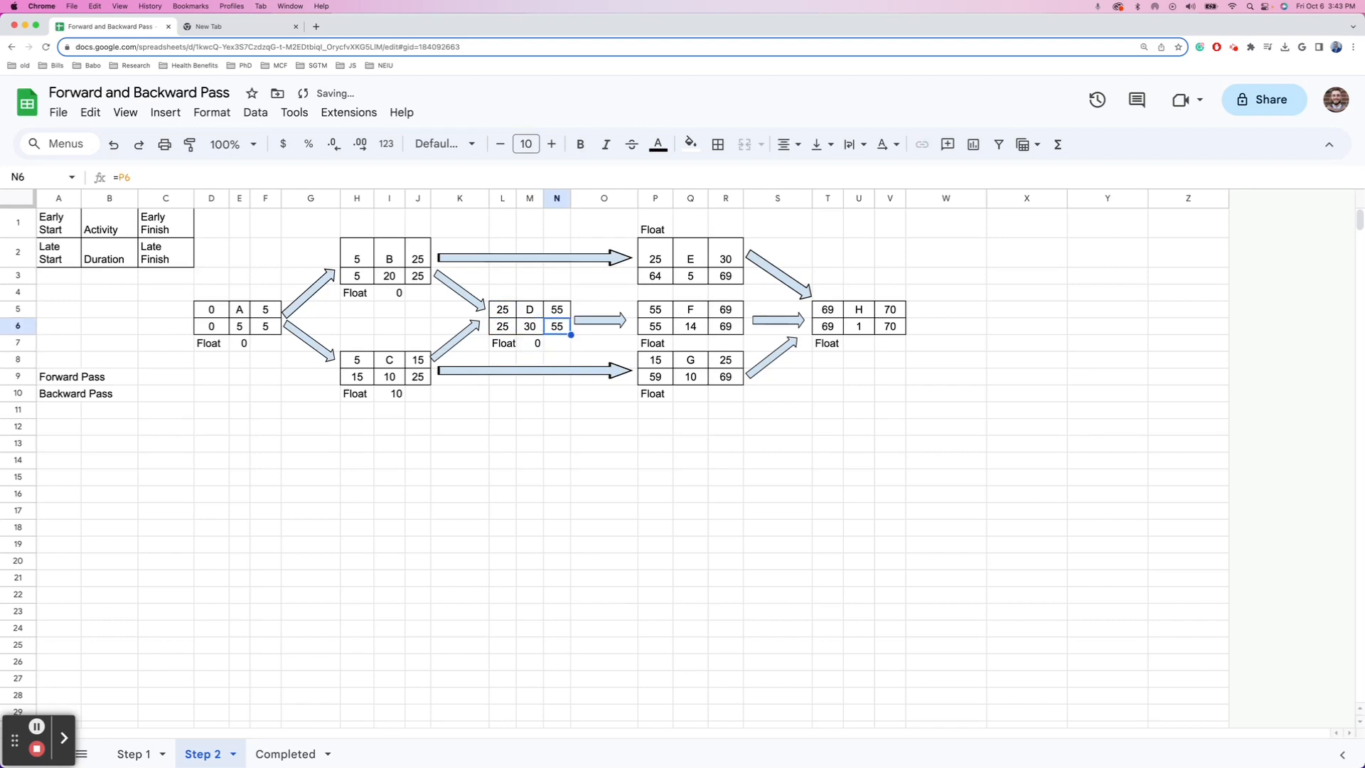
key("Right")
key("Up")
key("Right")
key("Up")
key("Up")
key("Up")
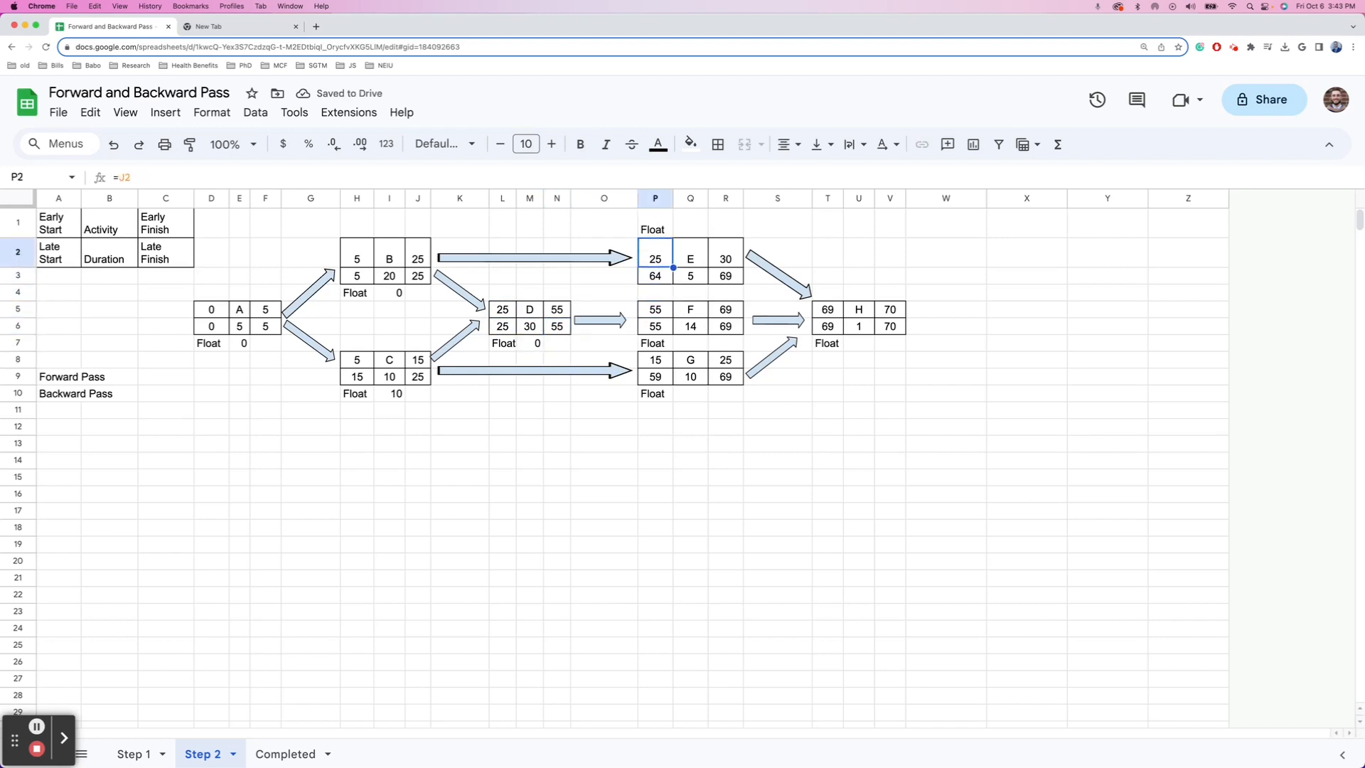
key("Right")
key("Up")
type("=")
key("Down")
key("Down")
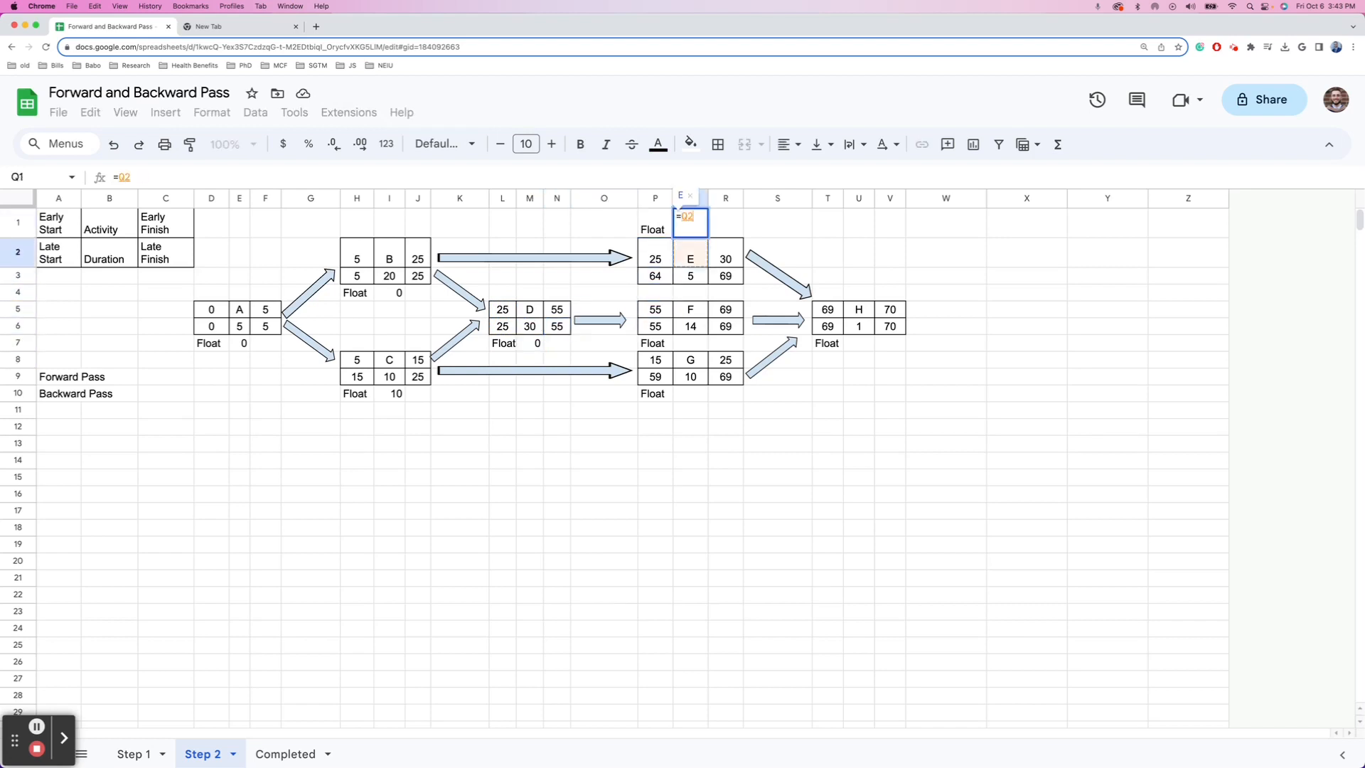
key("Left")
type("-")
key("Down")
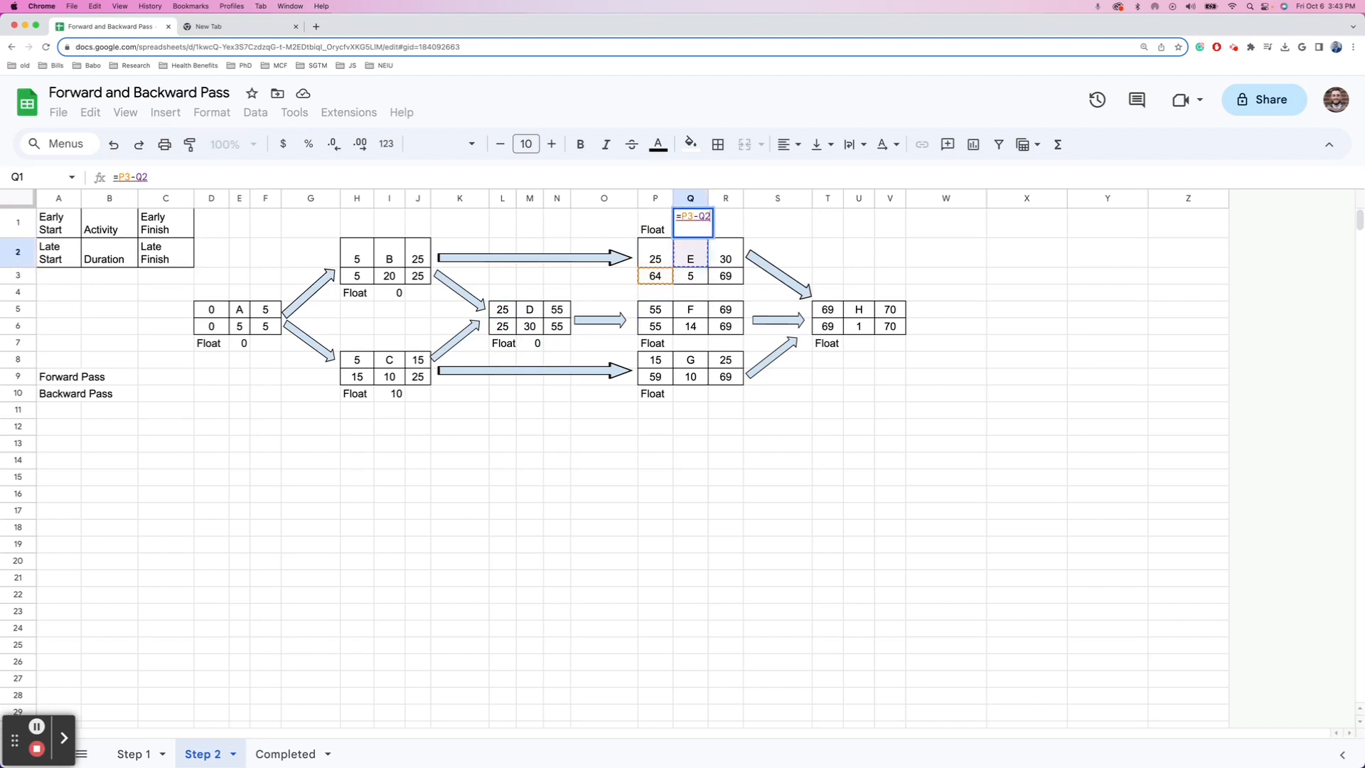
key("Left")
key("Return")
- Compute activity F's float as late start minus early start, giving 0
key("Down")
key("Down")
key("Down")
key("Down")
key("Down")
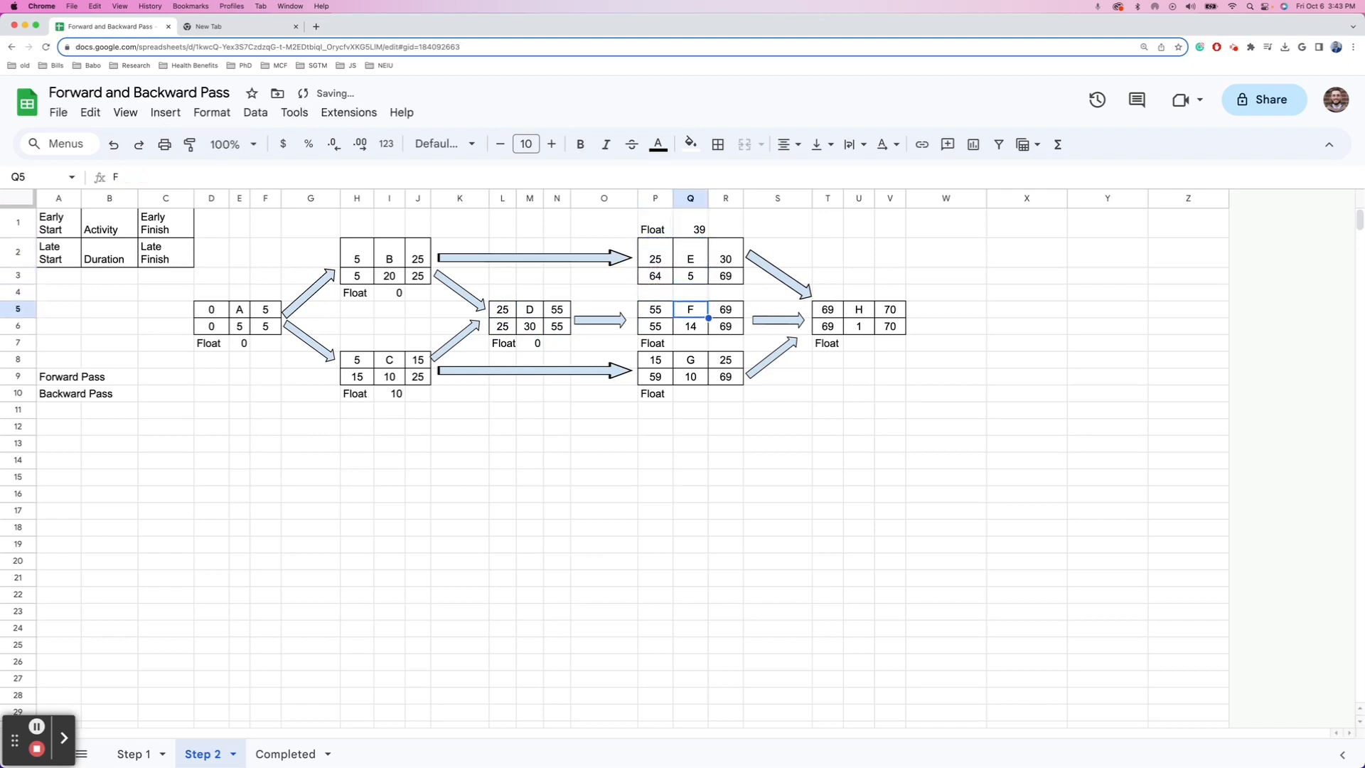
type("=")
key("Up")
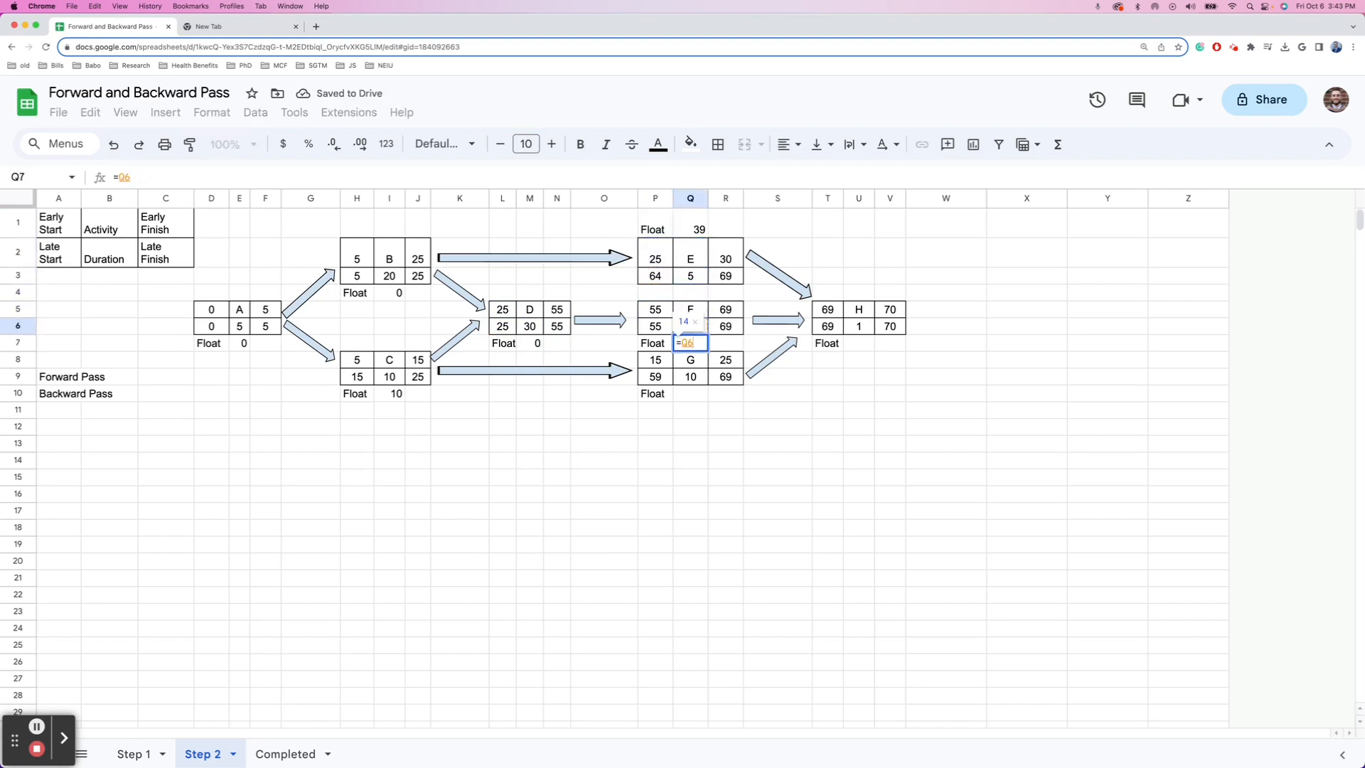
key("Left")
type("-")
key("Up")
key("Up")
key("Left")
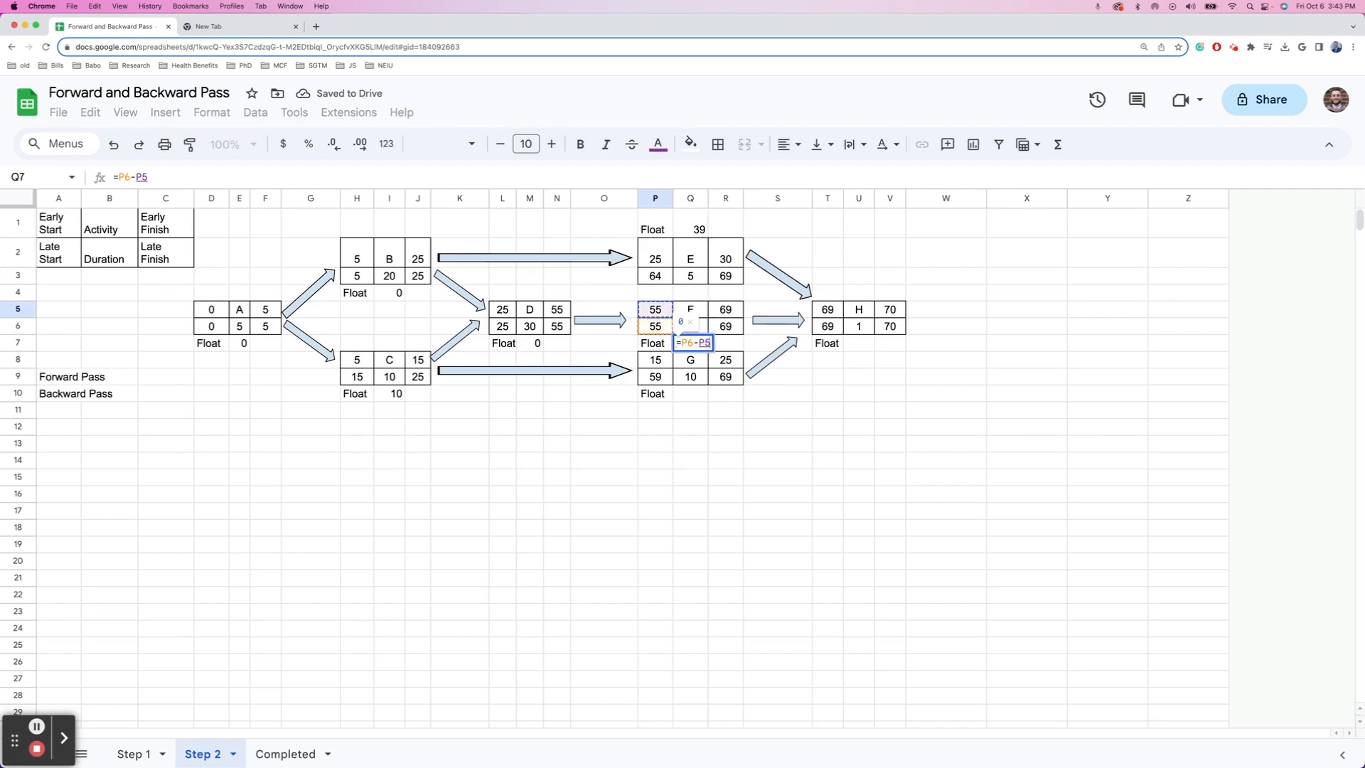
key("Return")
- Compute activity G's float as late start minus early start, giving 44
key("Down")
key("Down")
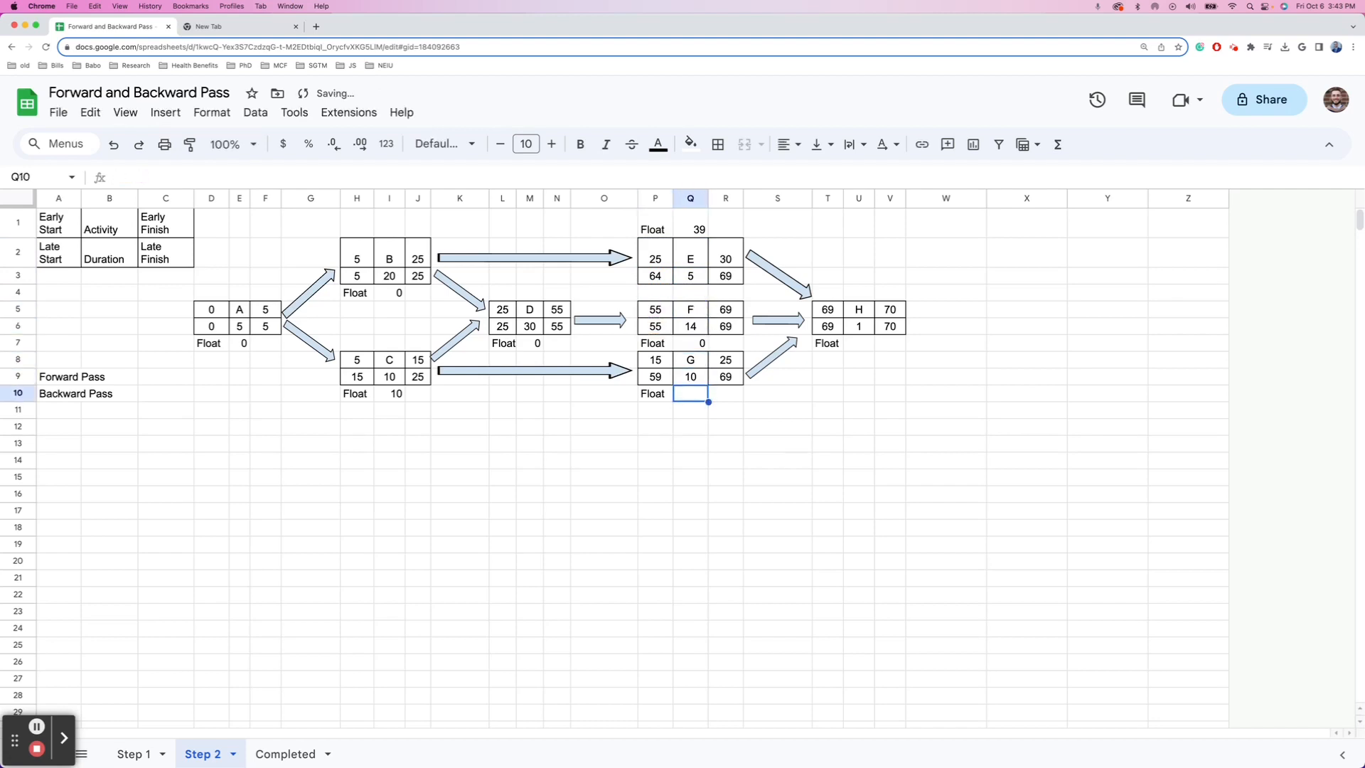
type("=")
key("Up")
key("Left")
type("-")
key("Up")
key("Up")
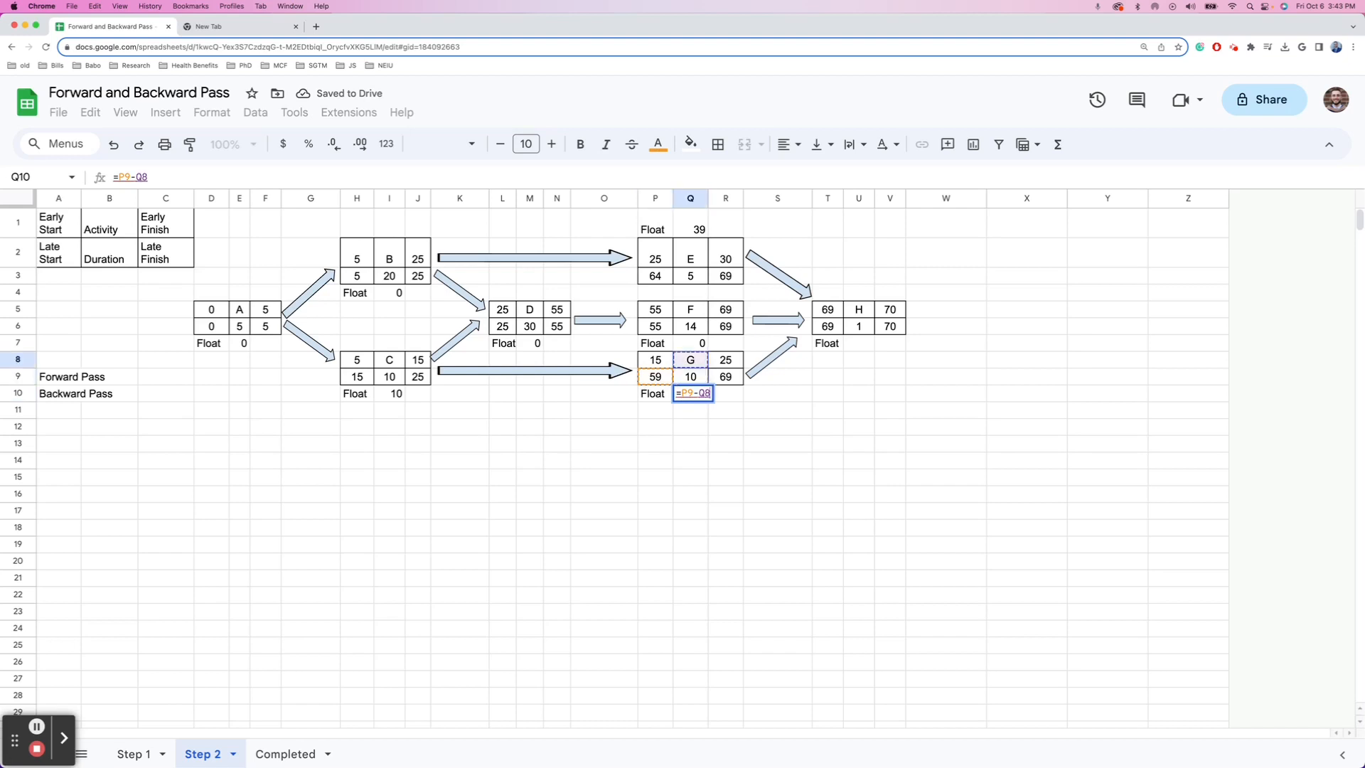
key("Return")
- Compute activity H's float as late start minus early start, giving 0
key("Up")
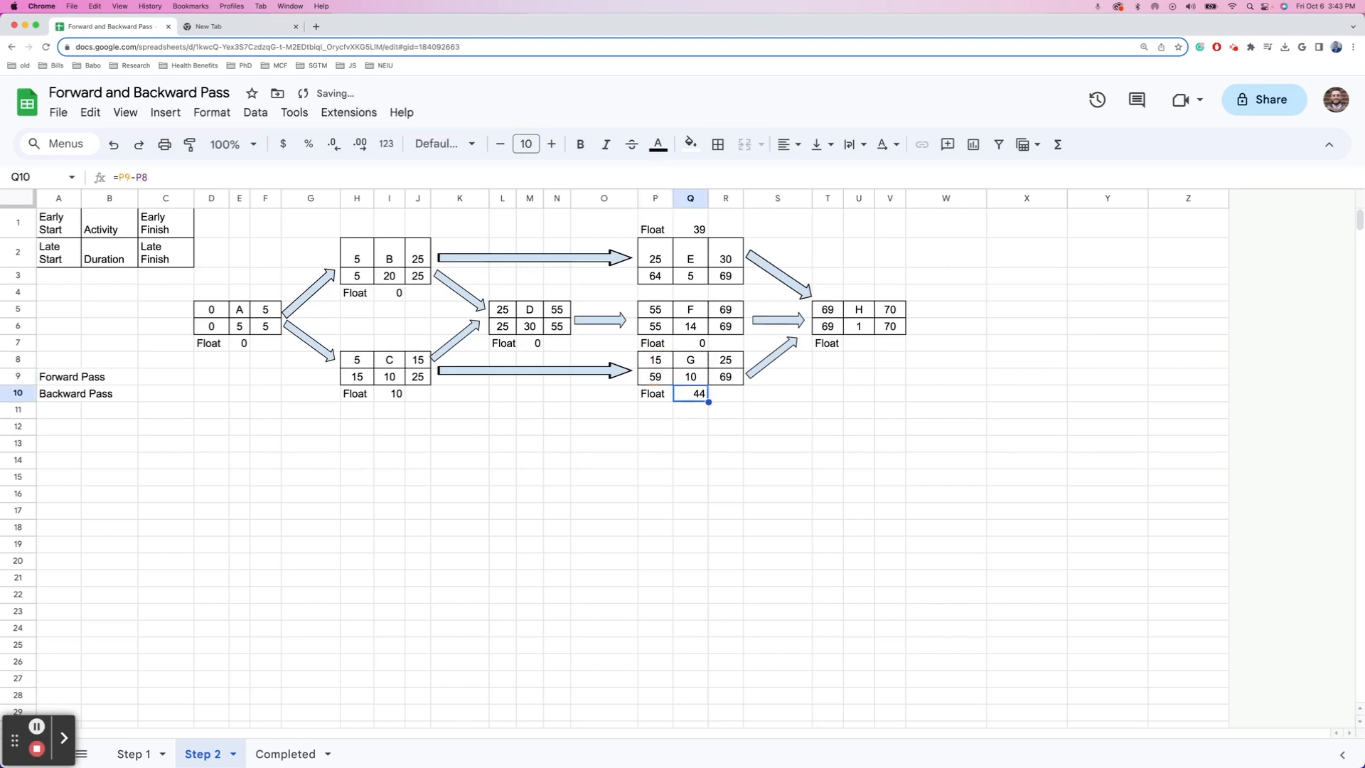
key("Right")
key("Right")
key("Right")
key("Right")
key("Right")
key("Right")
key("Up")
key("Up")
key("Up")
key("Left")
key("Left")
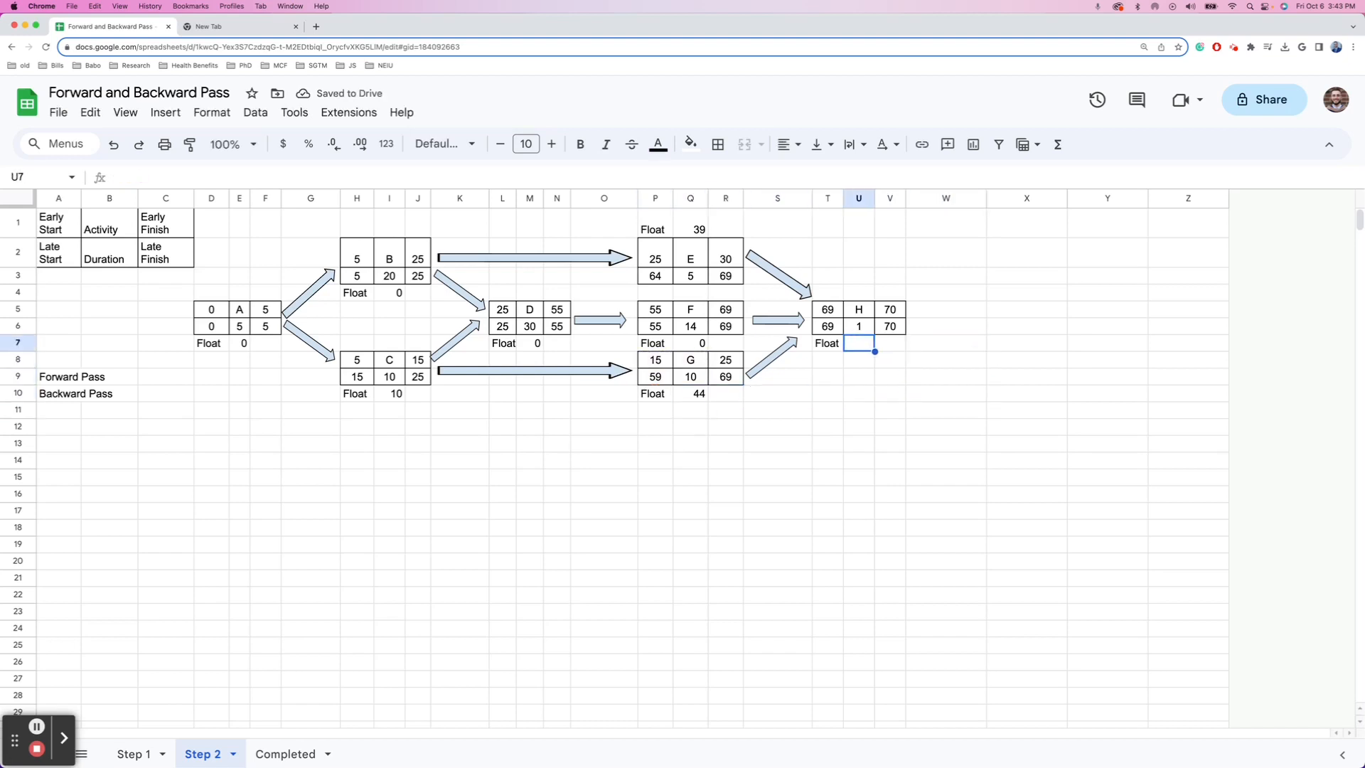
type("=")
key("Left")
key("Up")
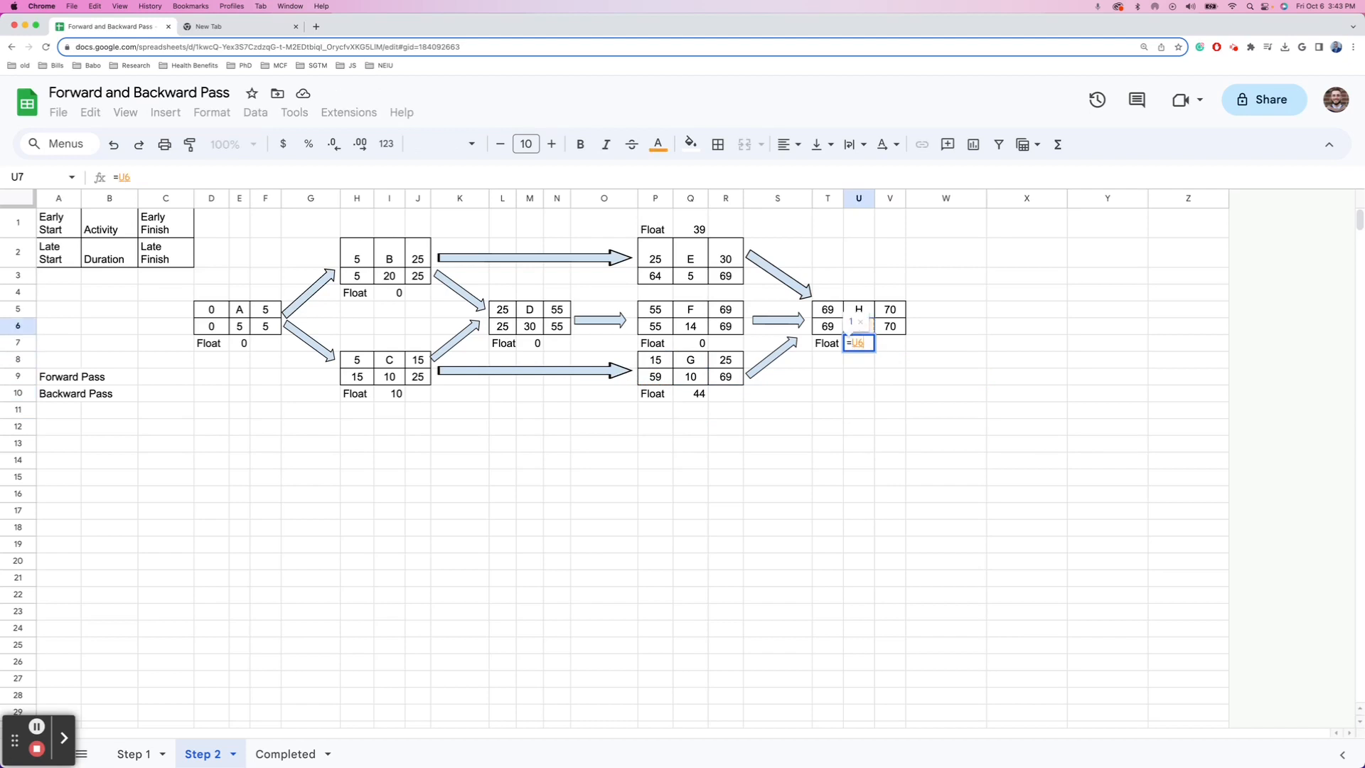
type("-")
key("Left")
key("Up")
key("Up")
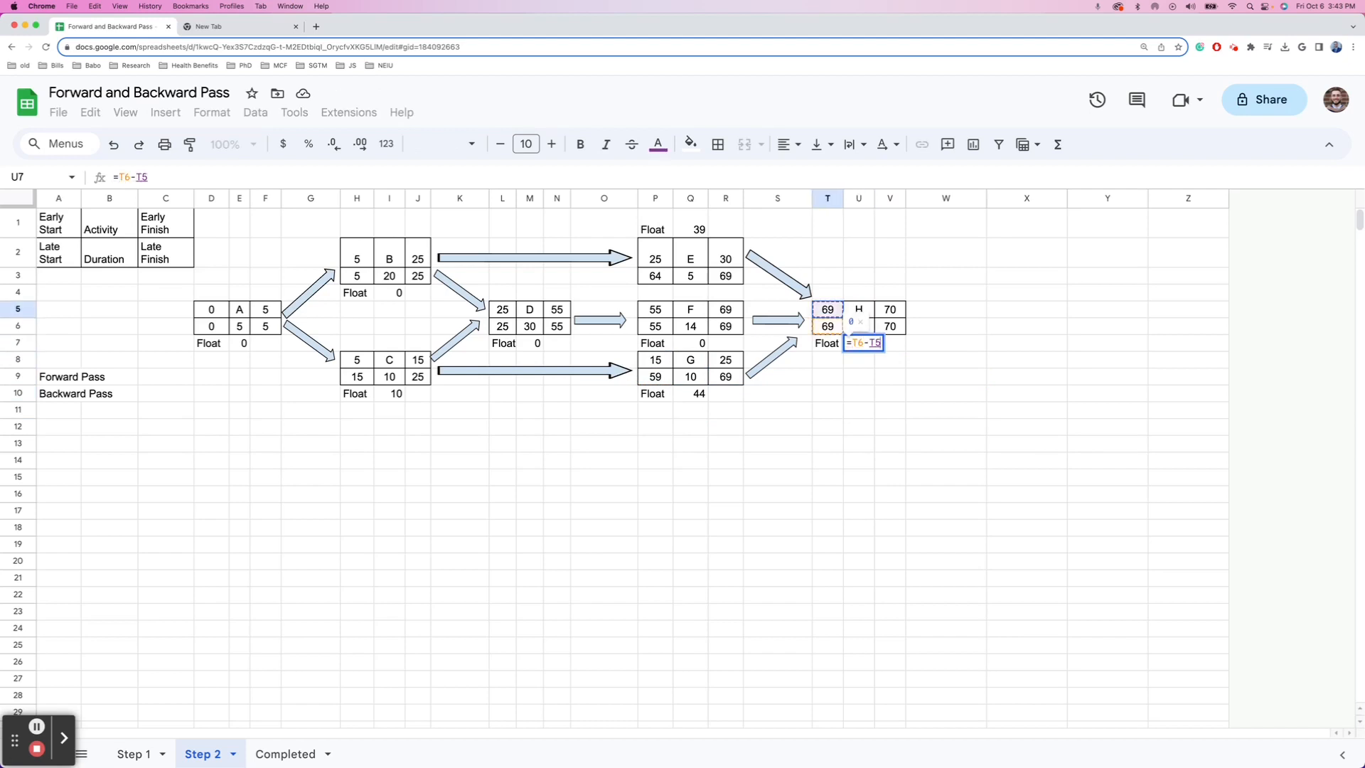
key("Return")
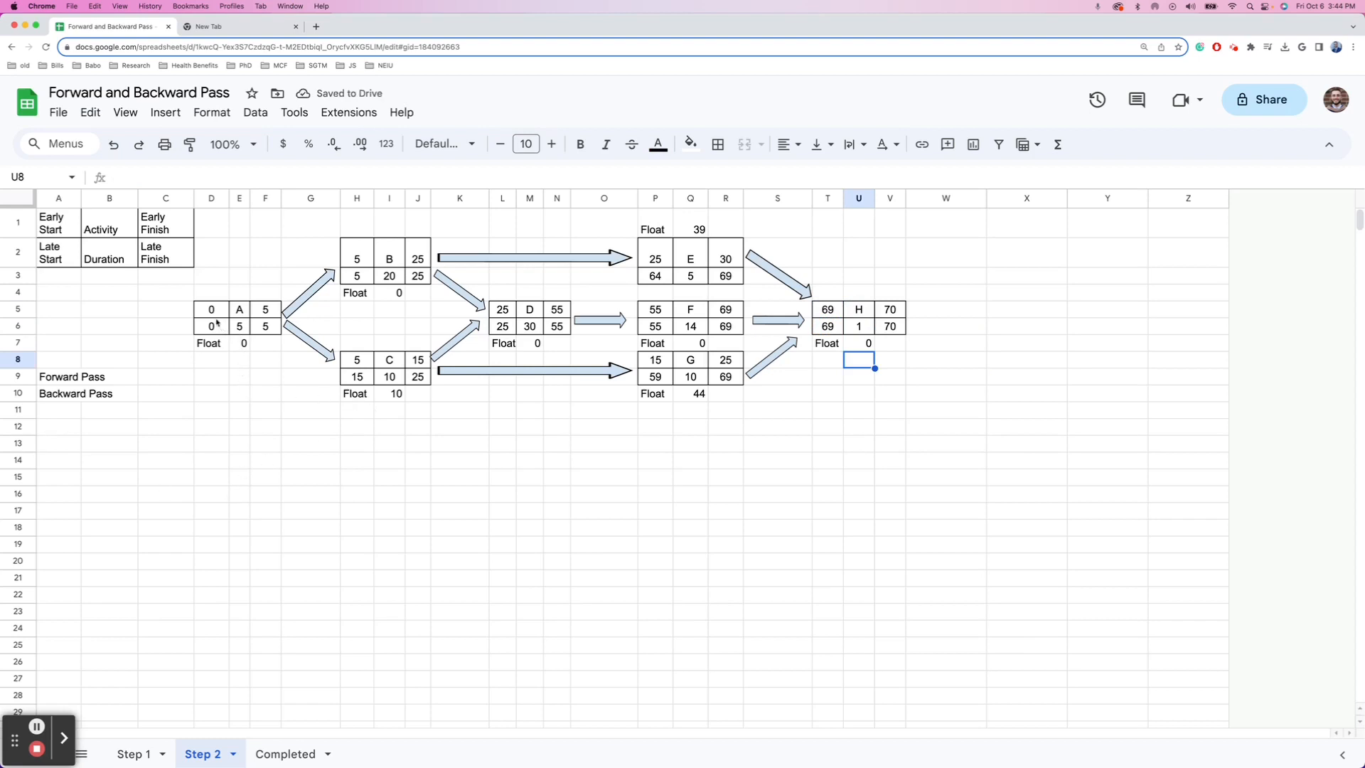
- Fill activity A's box D5:F6 red and paint the same red fill onto B's box
left_click_drag(212, 313, 263, 327)
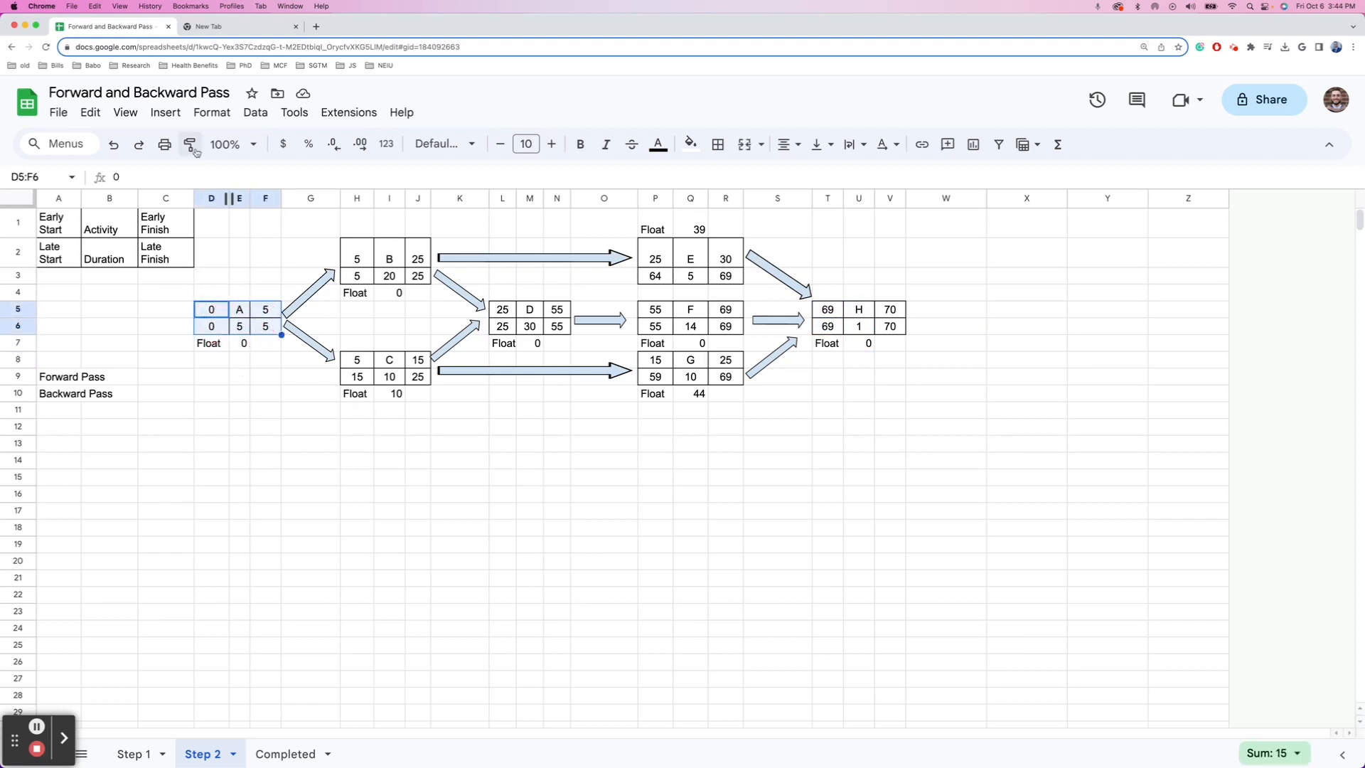
left_click(690, 145)
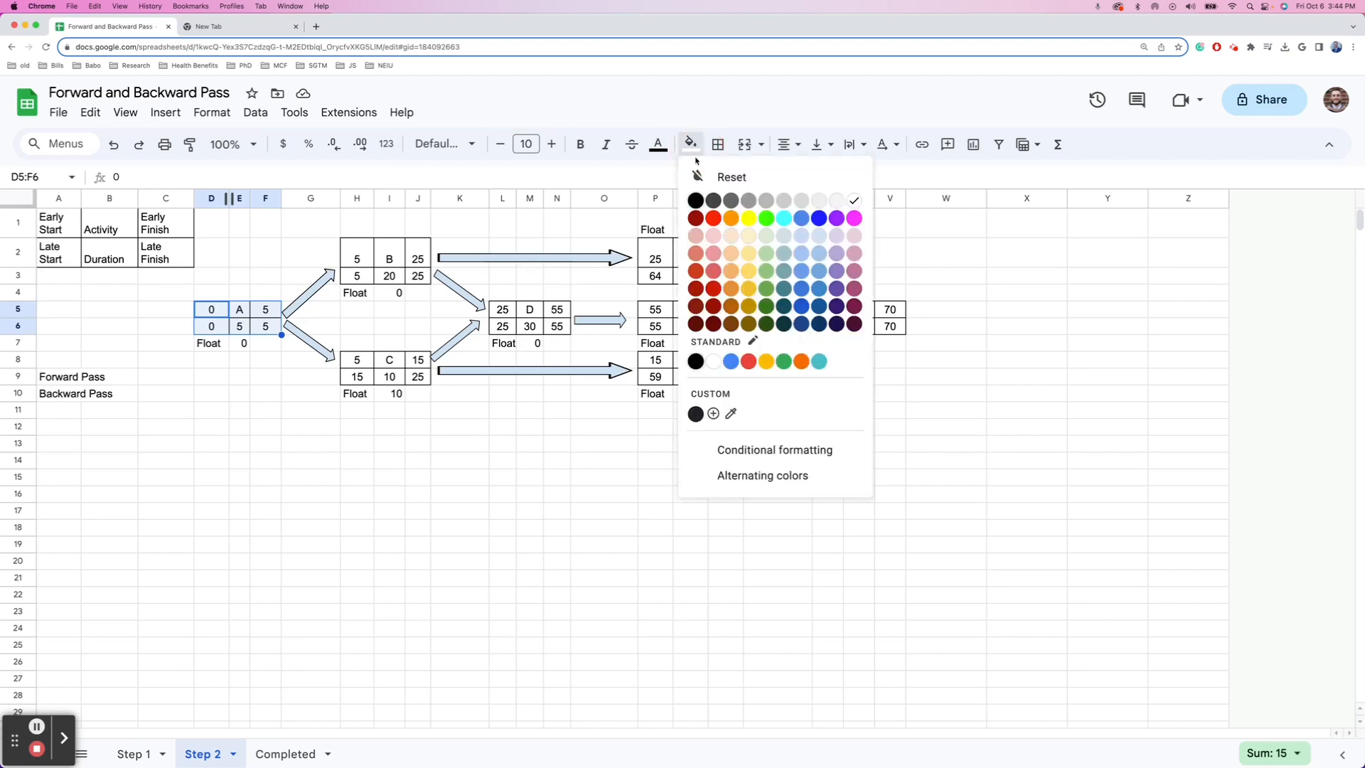
left_click(749, 361)
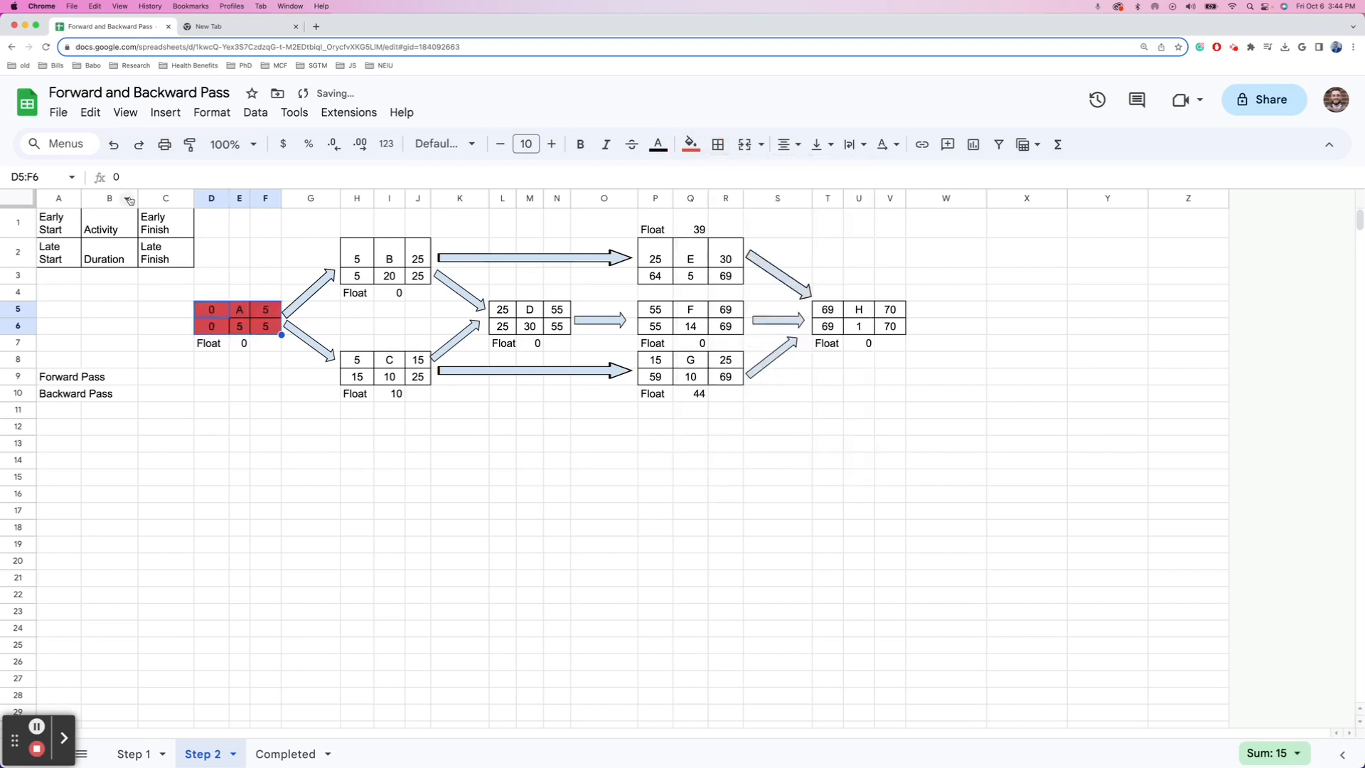
left_click(200, 146)
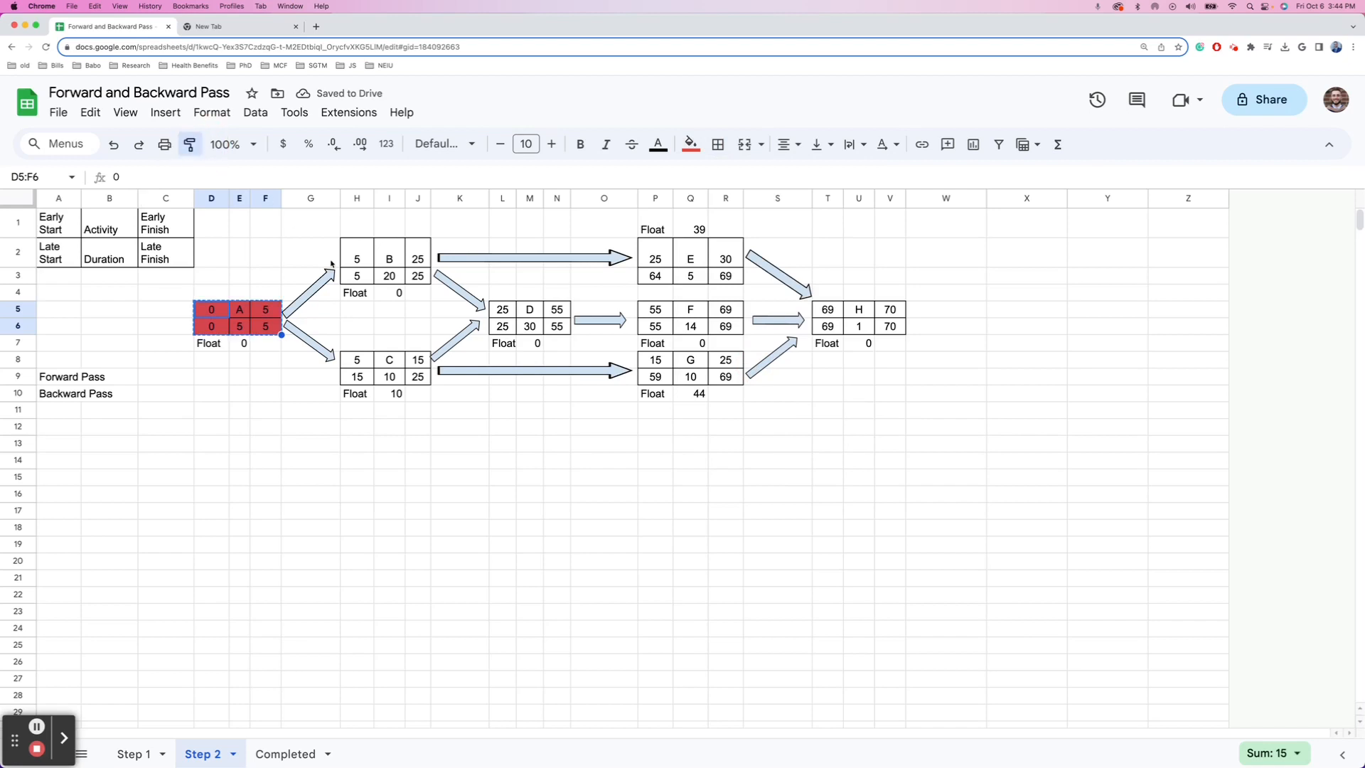
left_click_drag(347, 259, 419, 276)
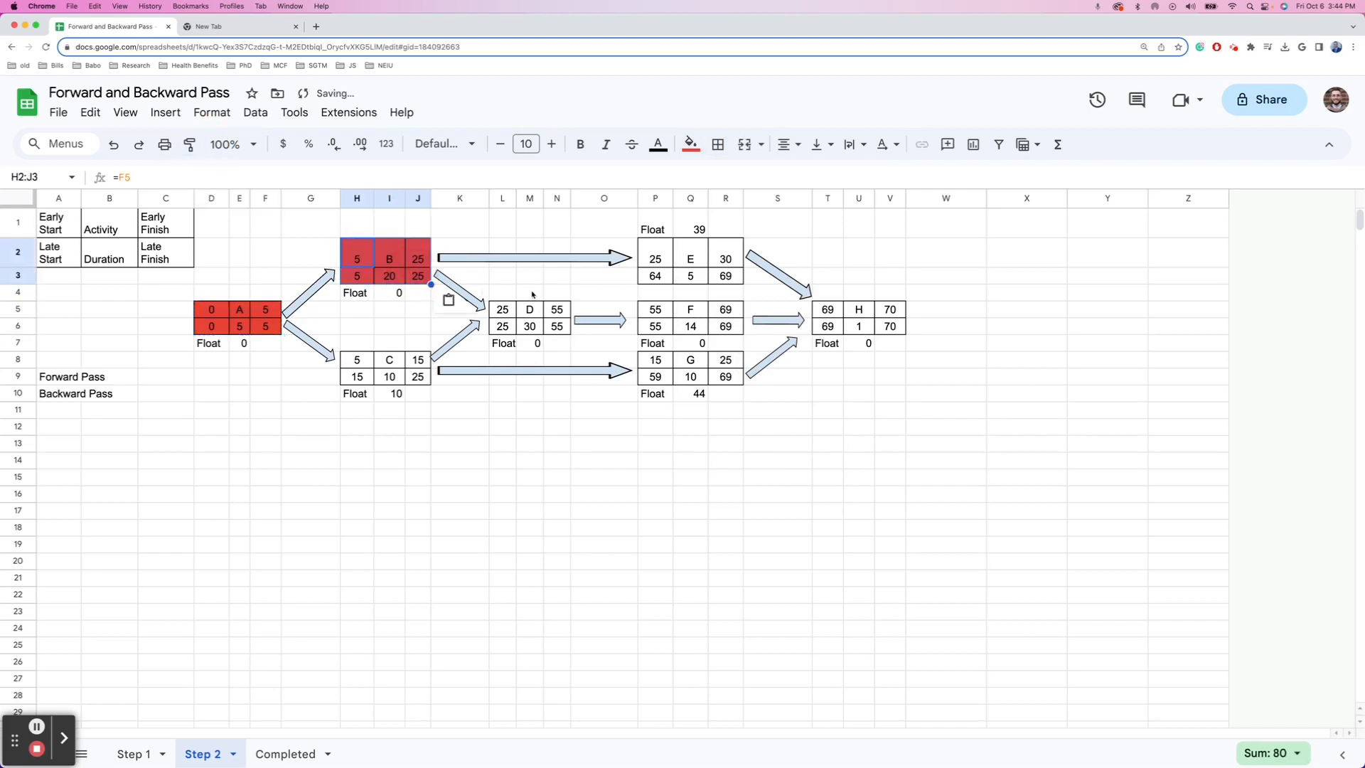
- Paint the red fill onto the D, F and H activity boxes
left_click(190, 144)
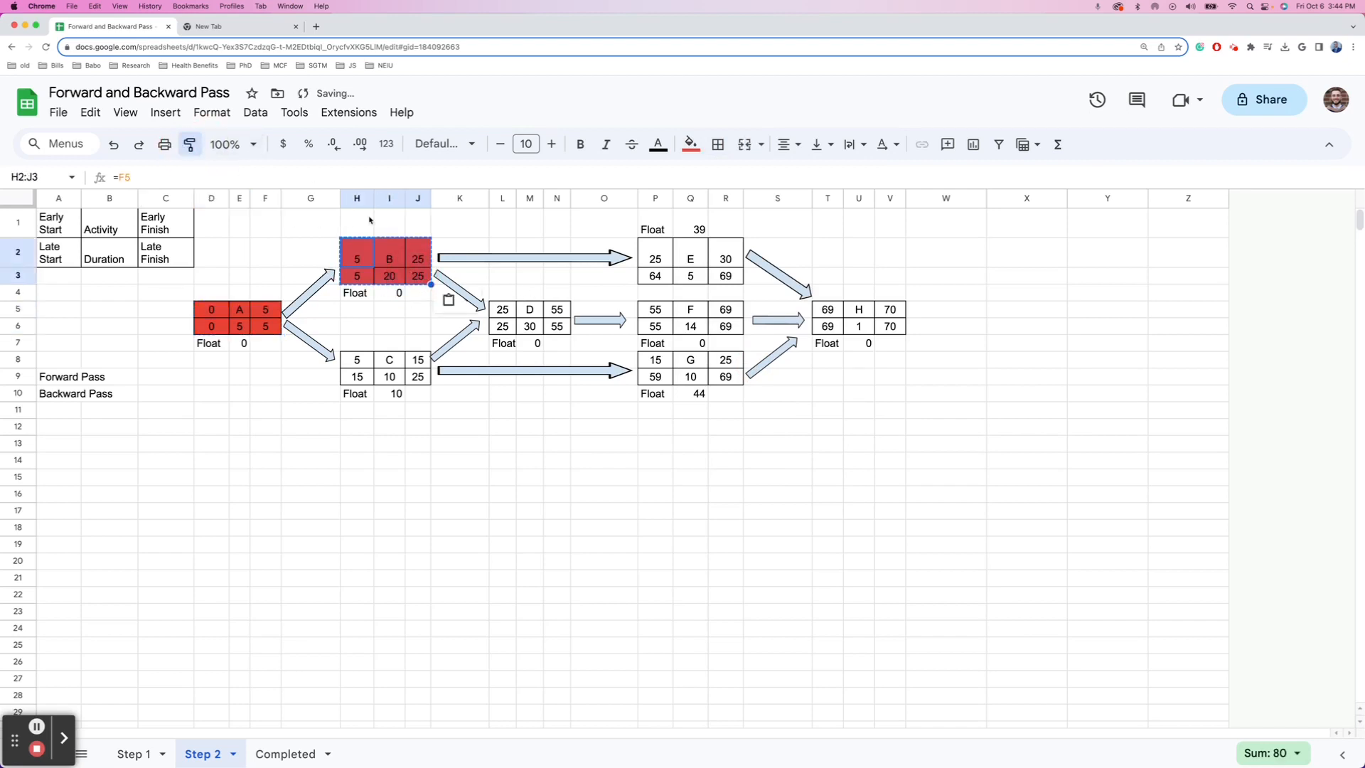
left_click_drag(504, 313, 557, 327)
left_click(190, 144)
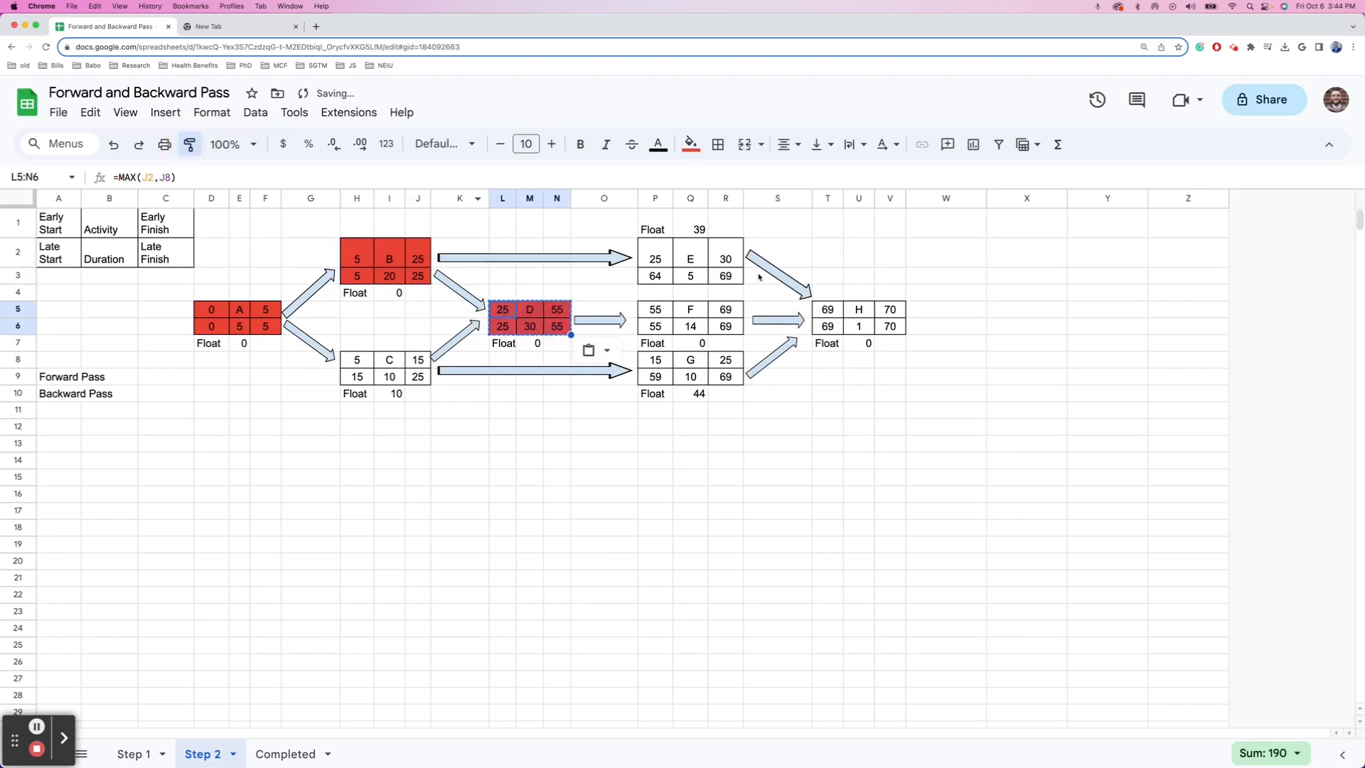
left_click_drag(643, 313, 738, 328)
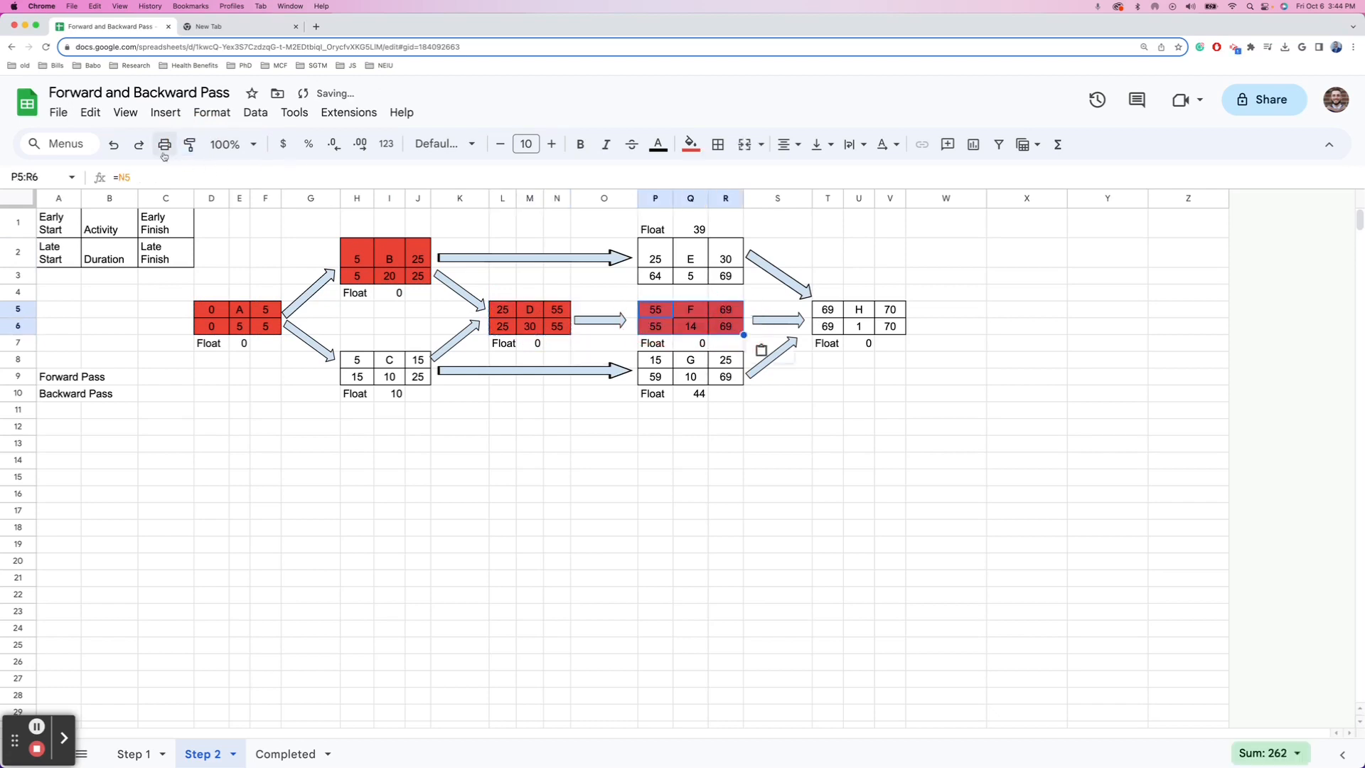
left_click(190, 145)
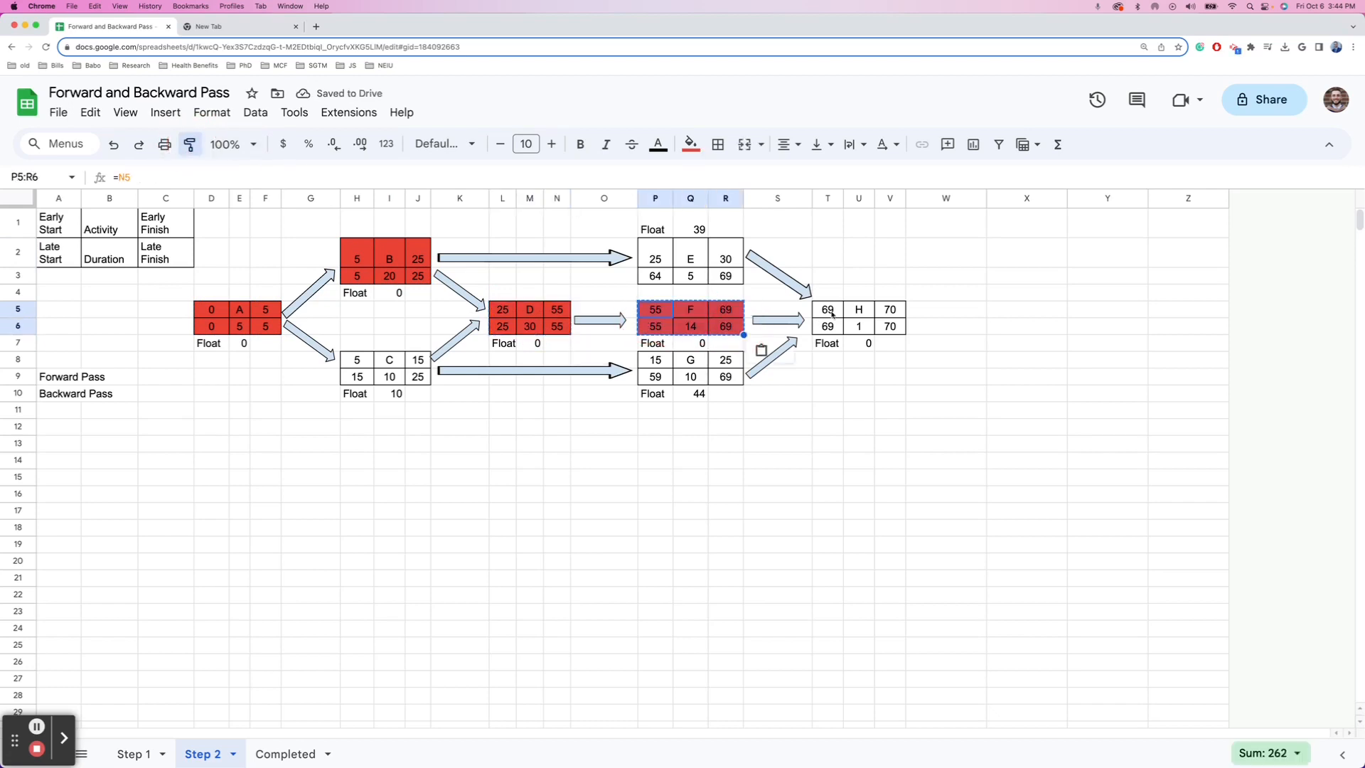
left_click_drag(829, 311, 881, 327)
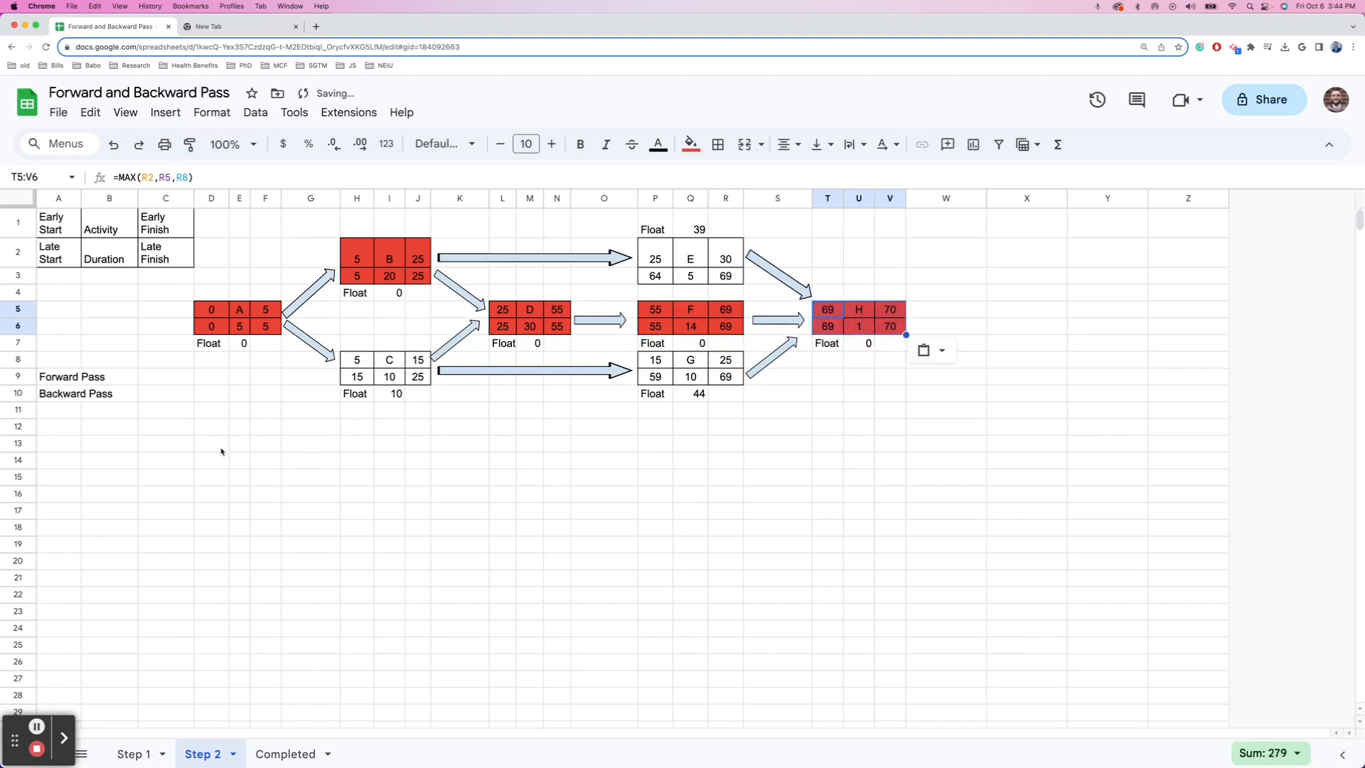
left_click(57, 426)
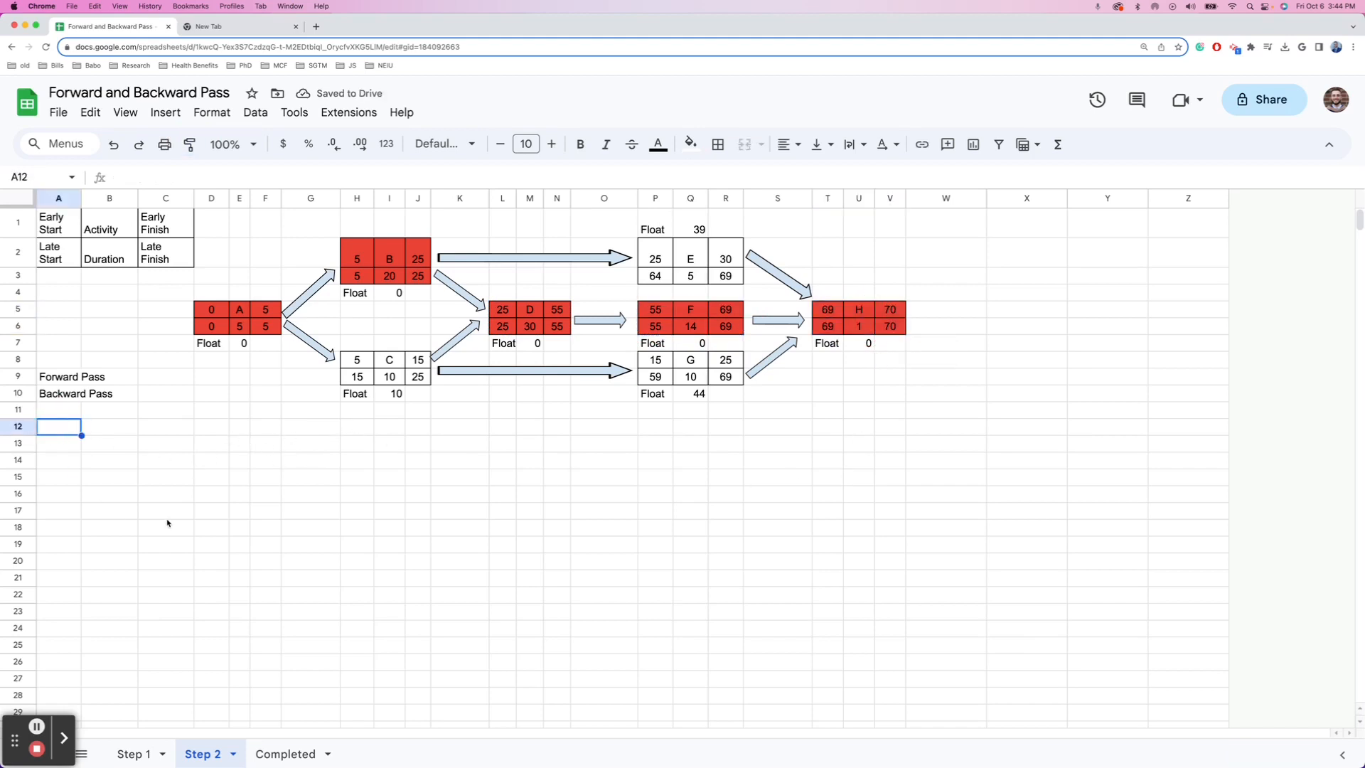
- Enter 'What is the critical path?' in A12 and the answer 'A,B,D, F, H' in A13
type("What is the")
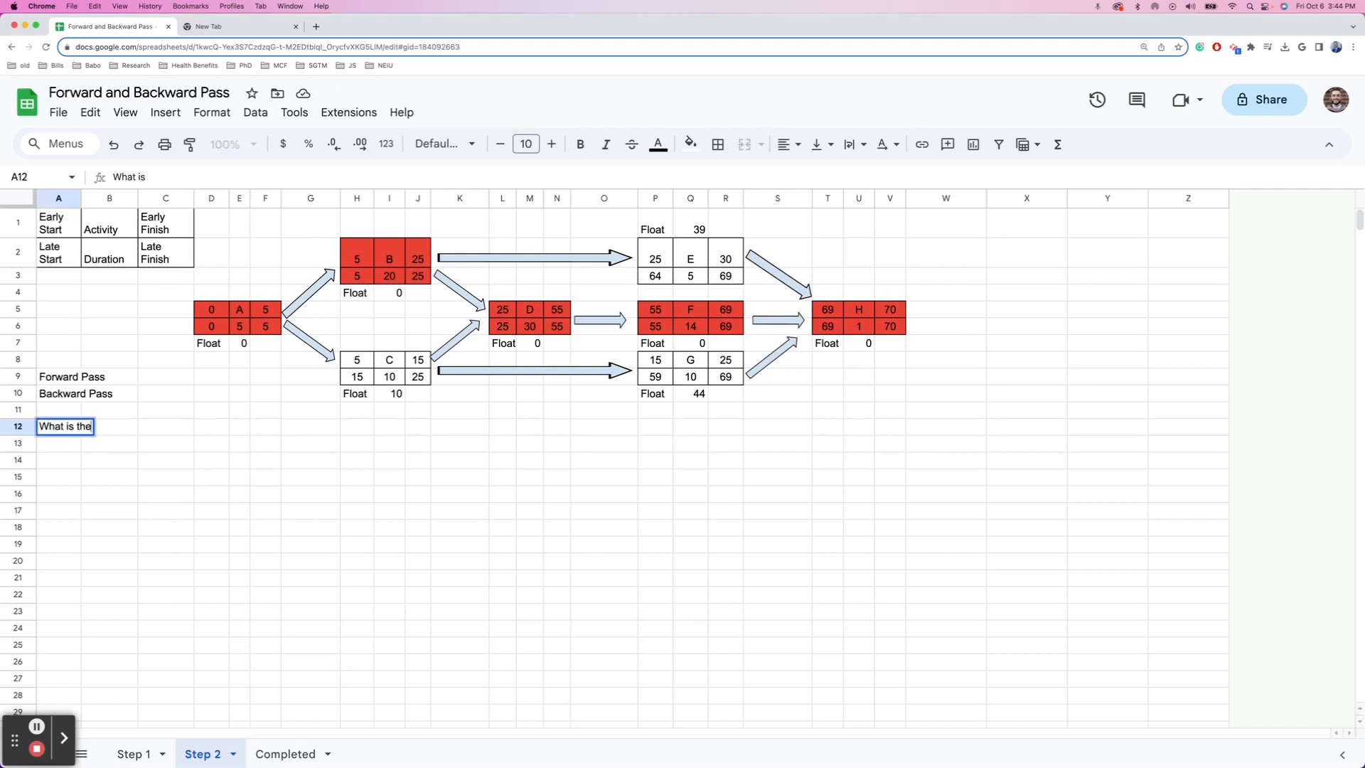
type(" critical path?")
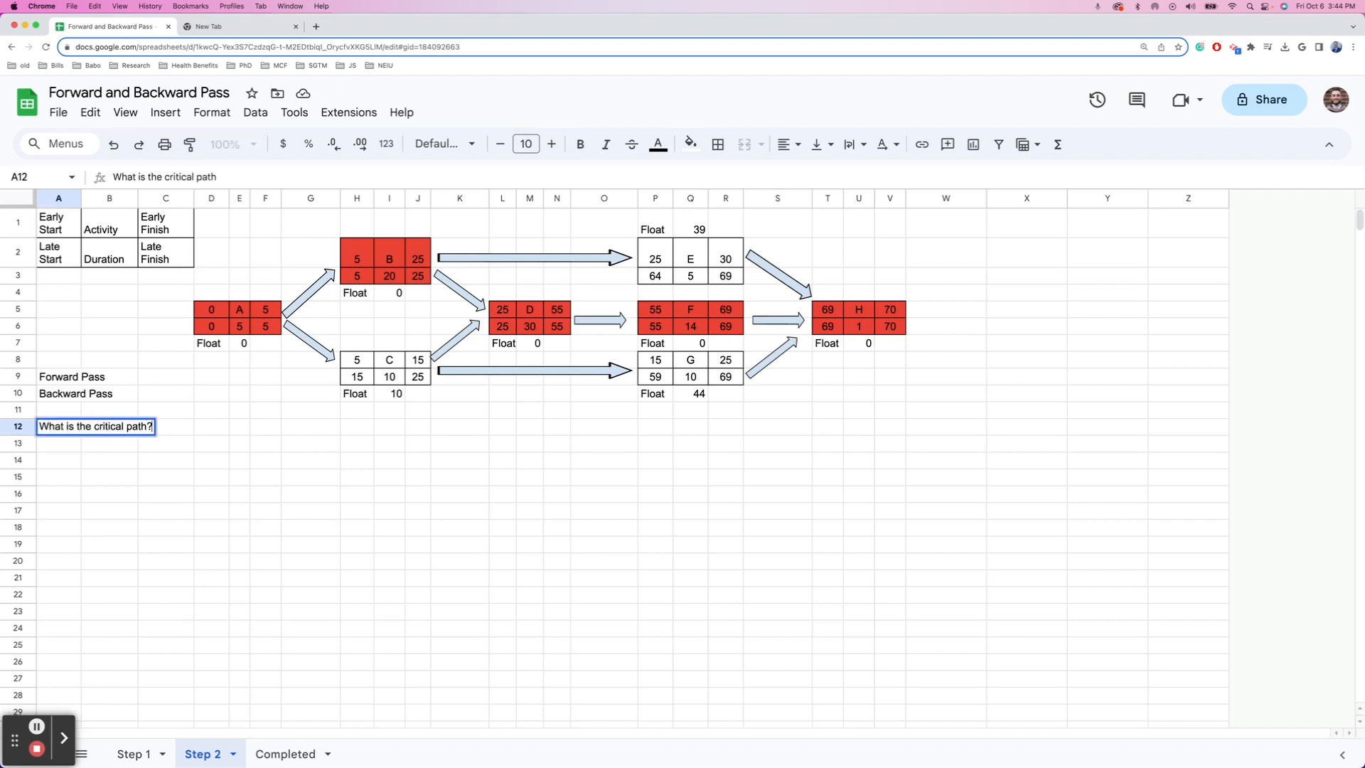
key("Return")
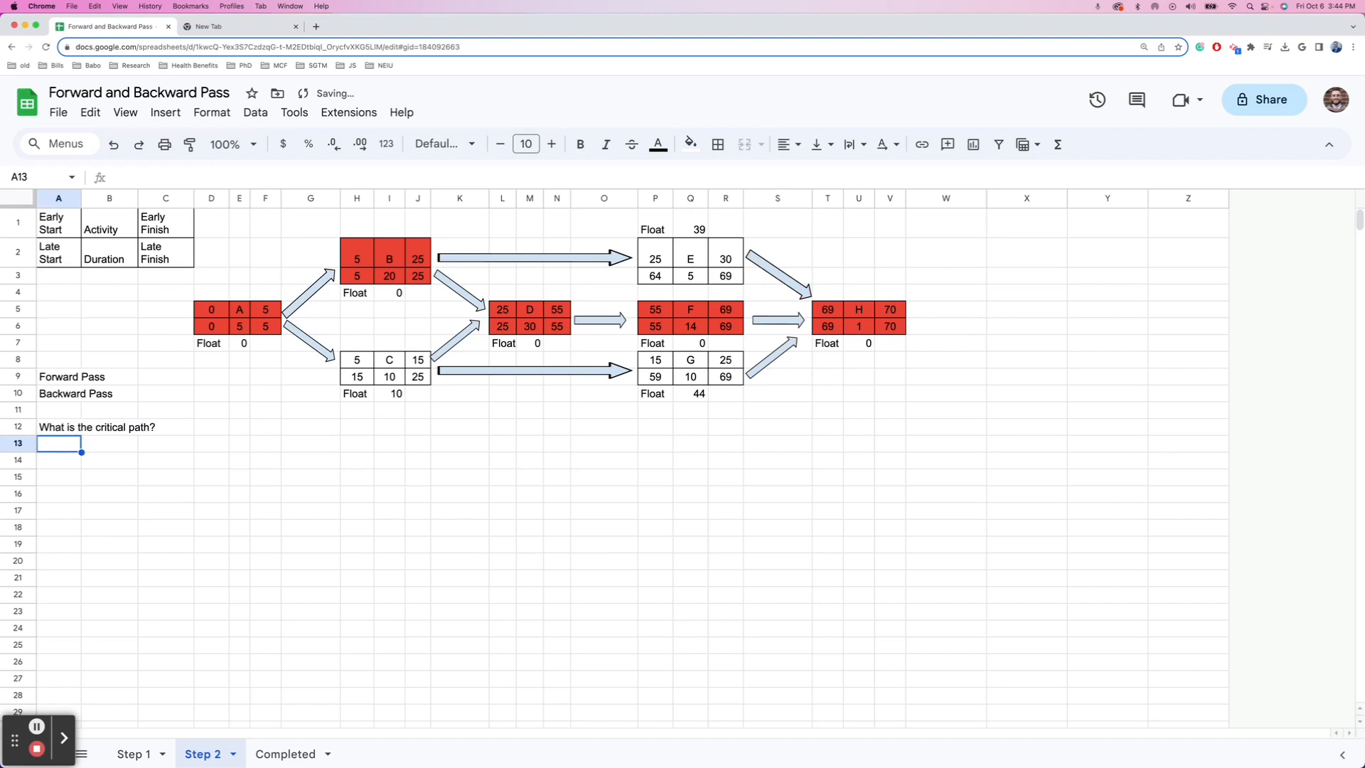
type("A")
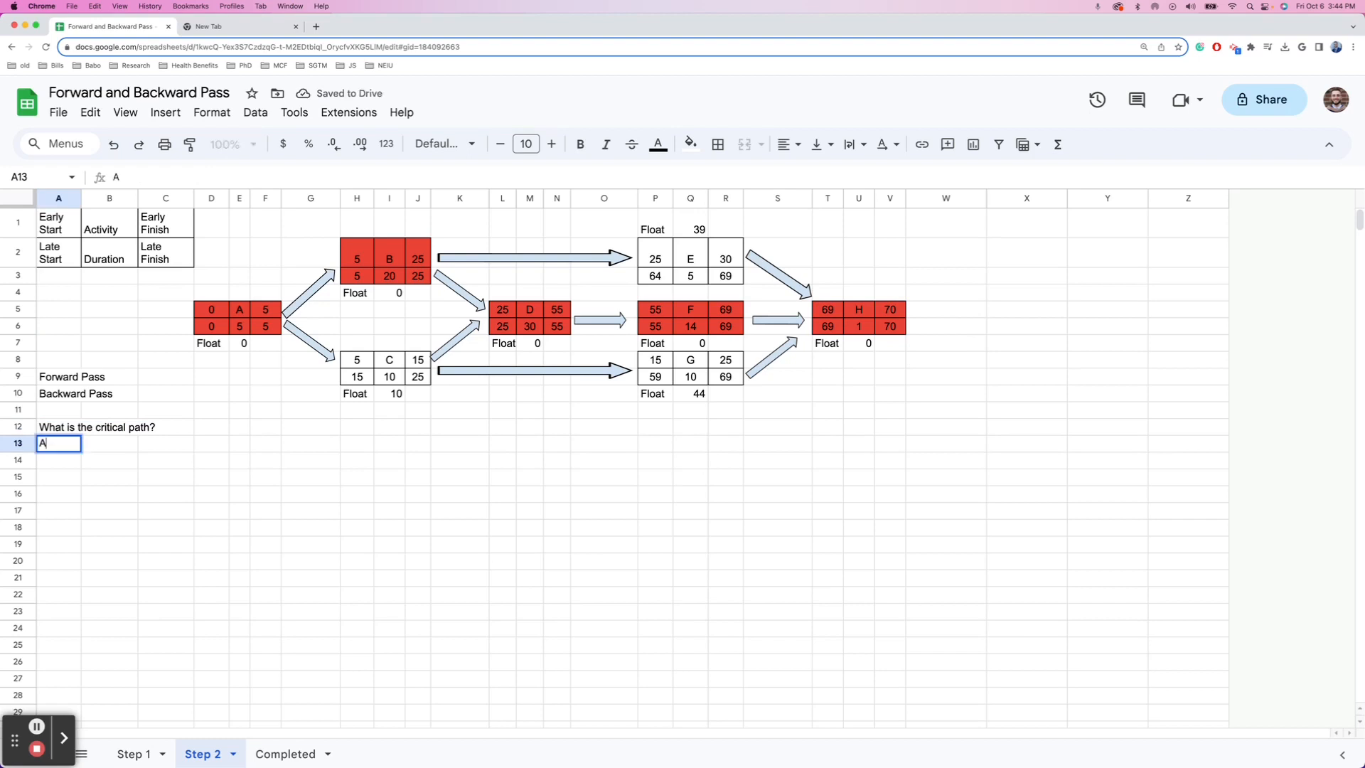
type(",B,D, F,")
key("BackSpace")
key("BackSpace")
type("F")
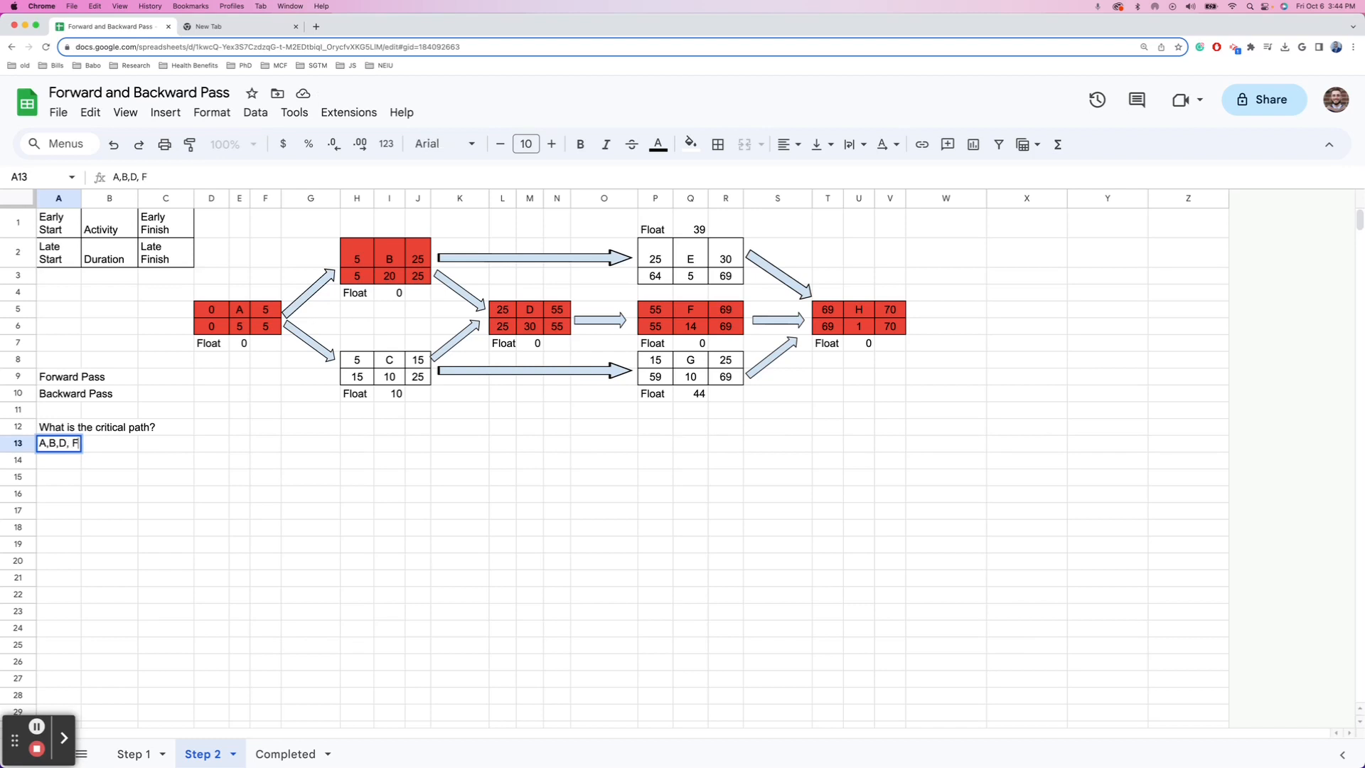
type(", H")
key("Return")
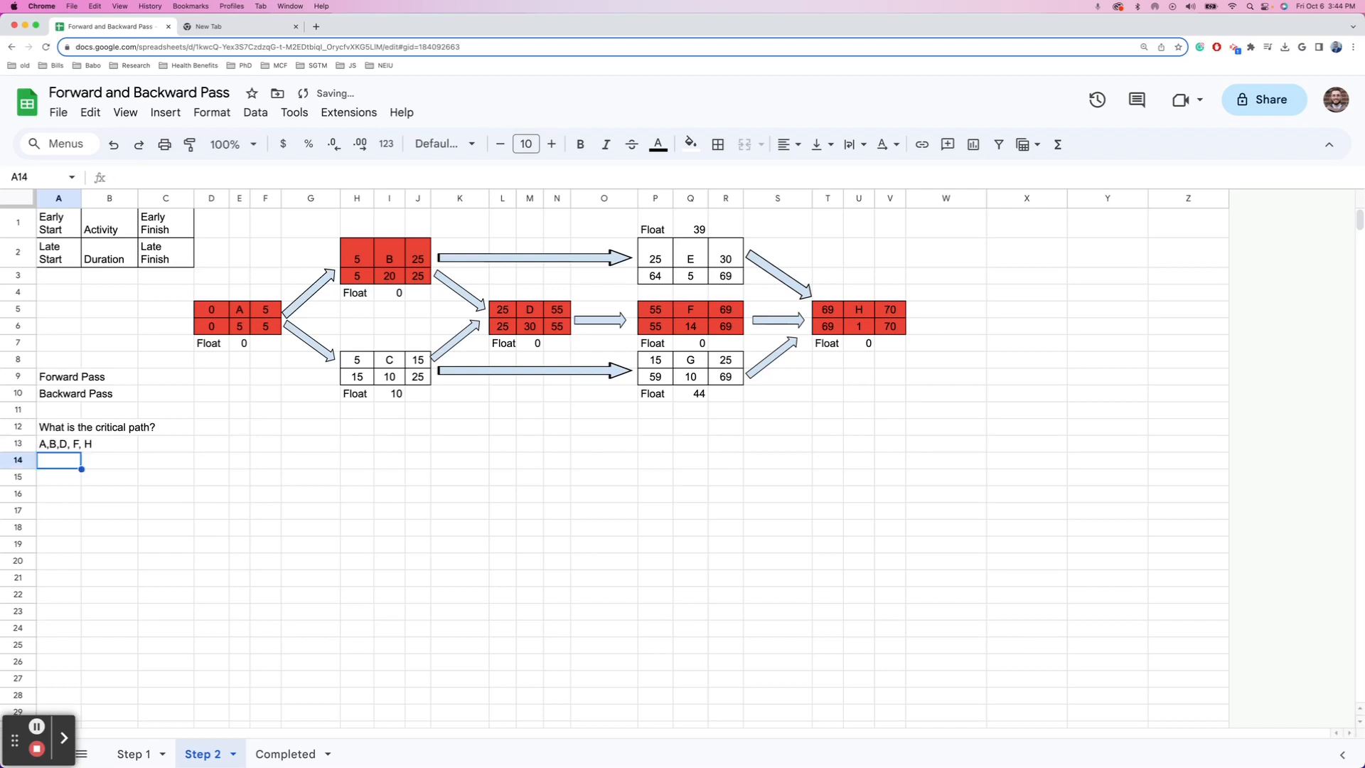
key("Down")
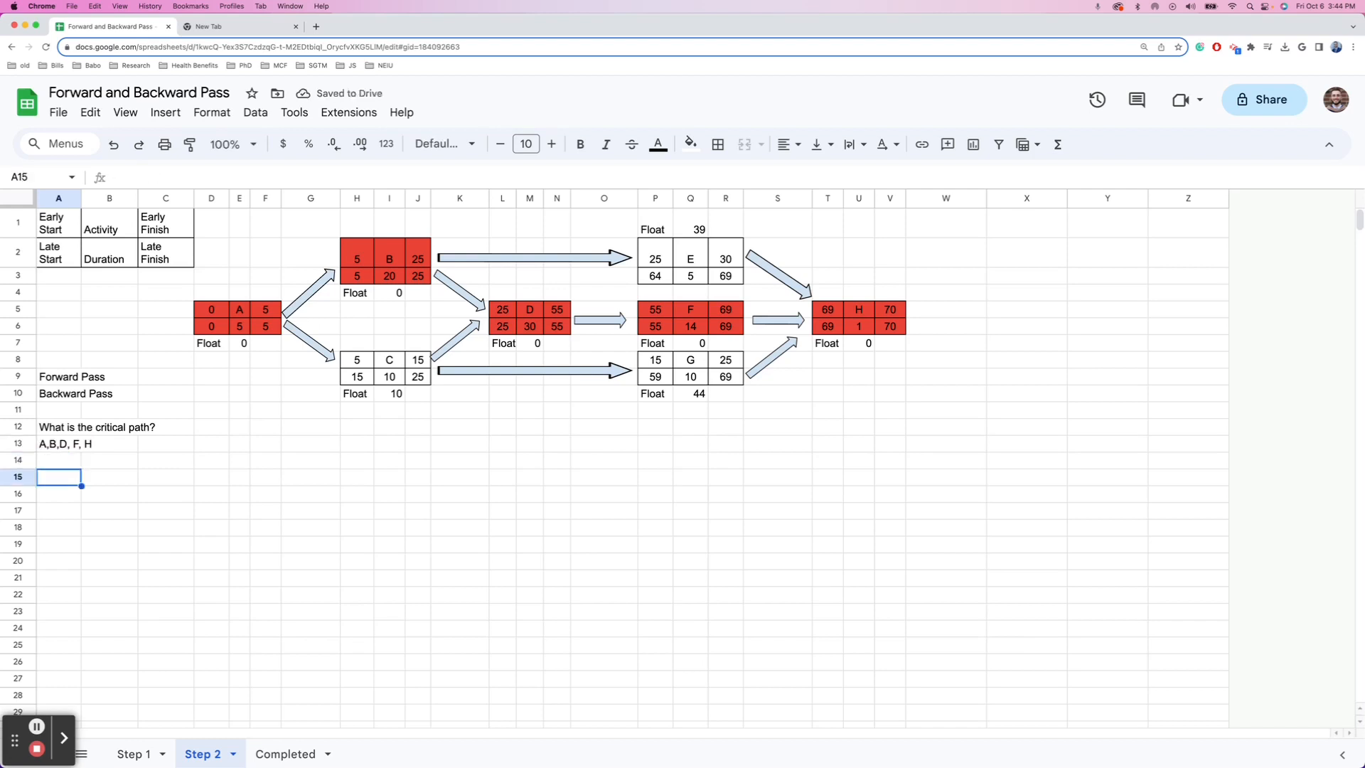
- Label cell A15 'Longest time'
type("How")
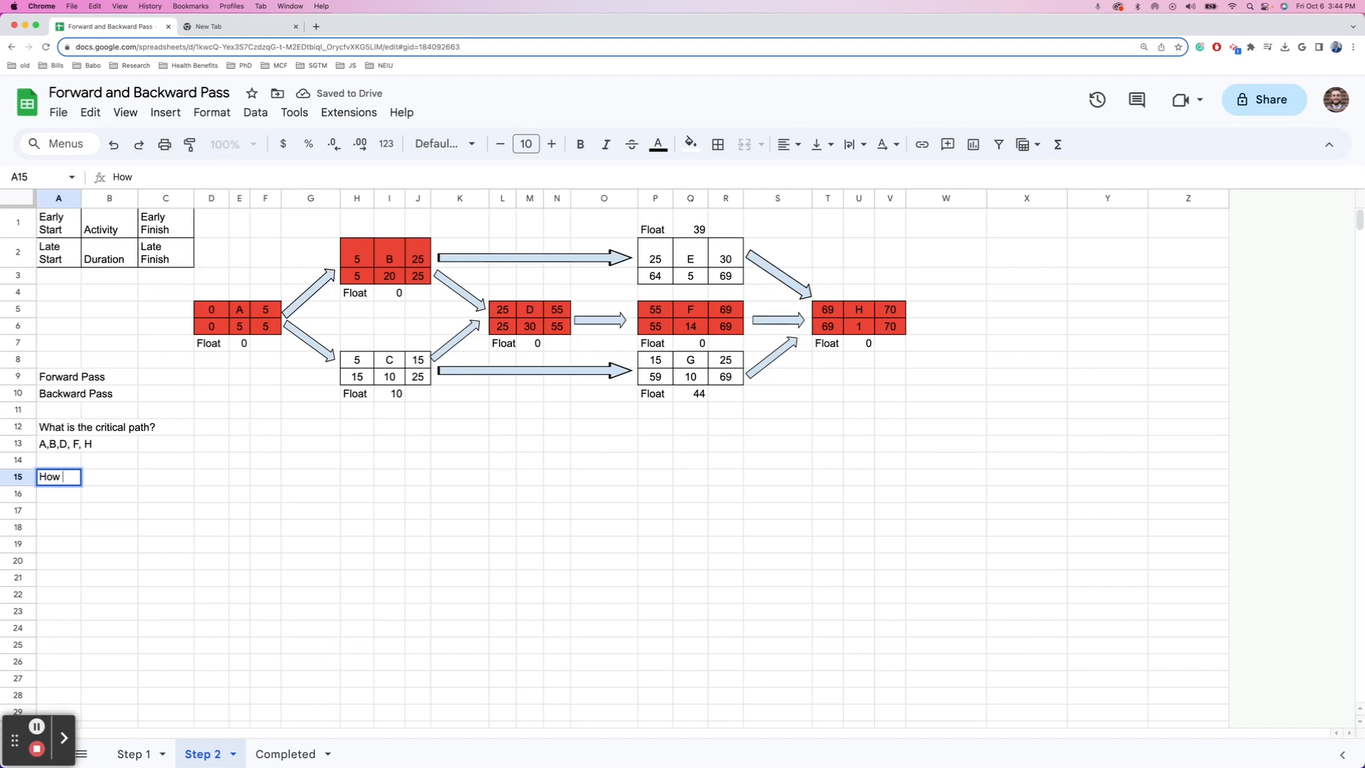
key("BackSpace")
key("BackSpace")
key("BackSpace")
type("Long")
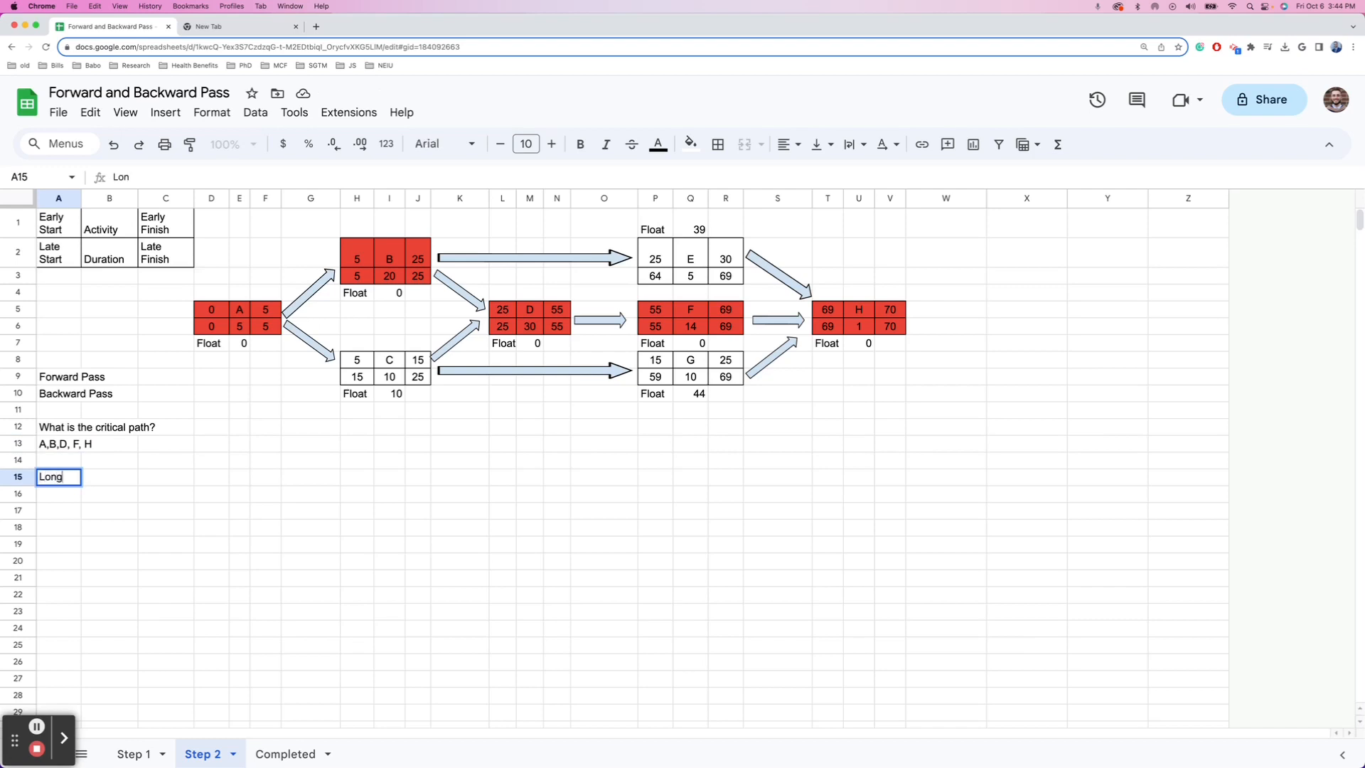
type("est time")
key("Tab")
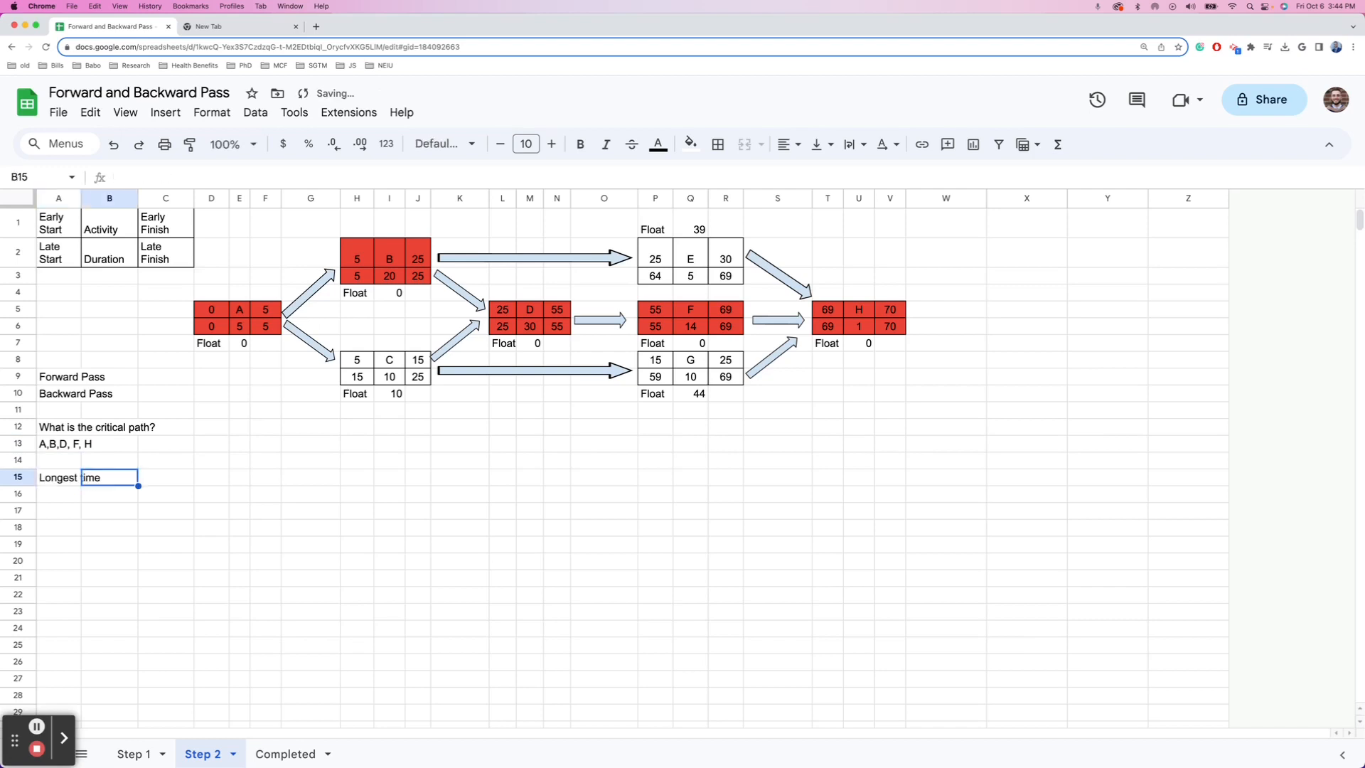
- Enter =E6+I3+M6+Q6+U6 in B15, summing the critical durations to 70
type("=")
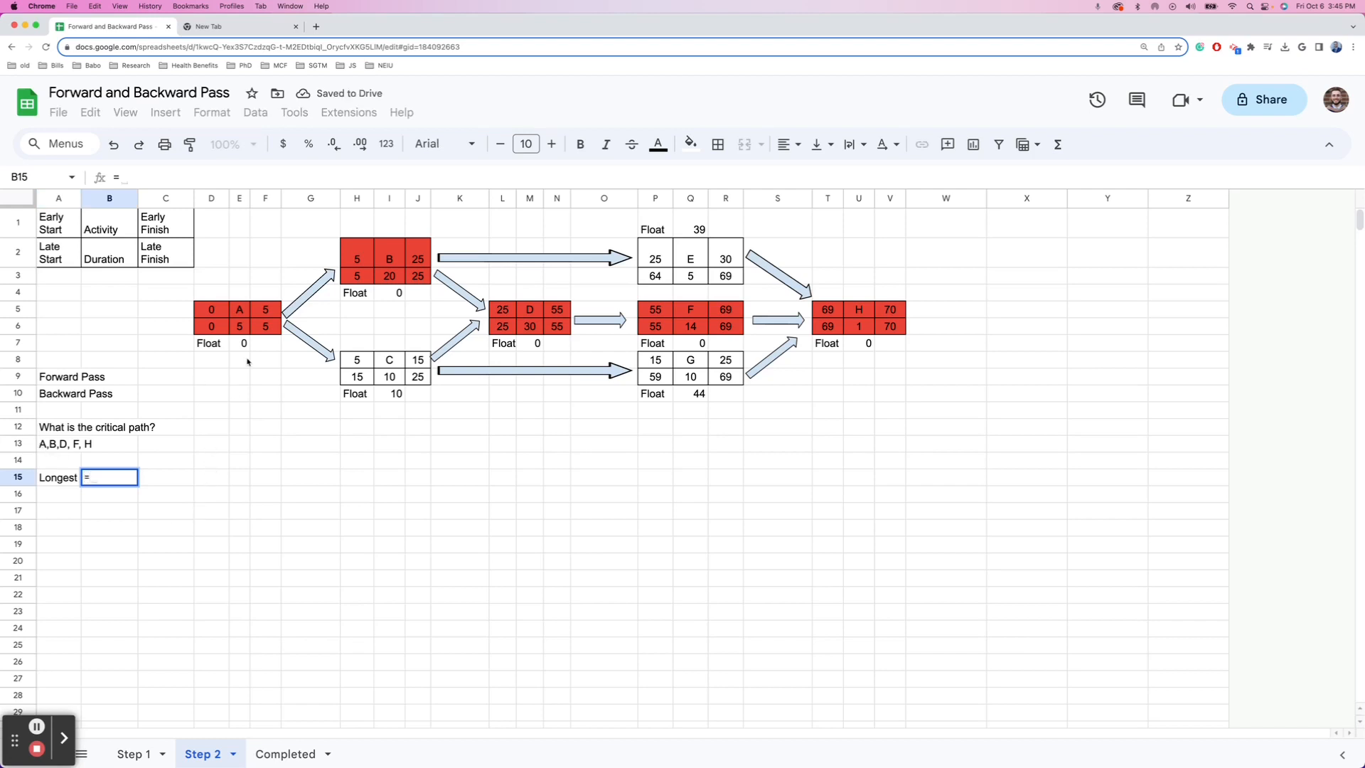
left_click(244, 327)
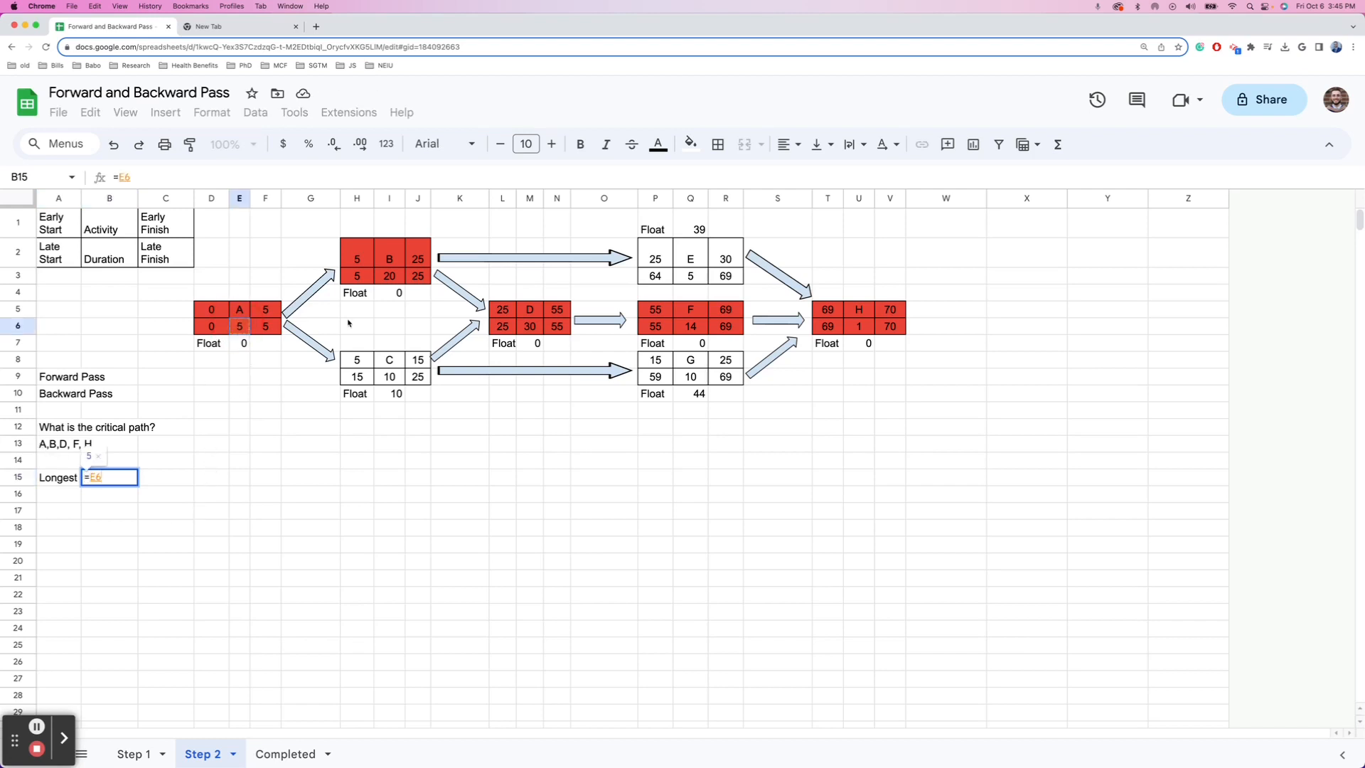
type("+")
left_click(376, 279)
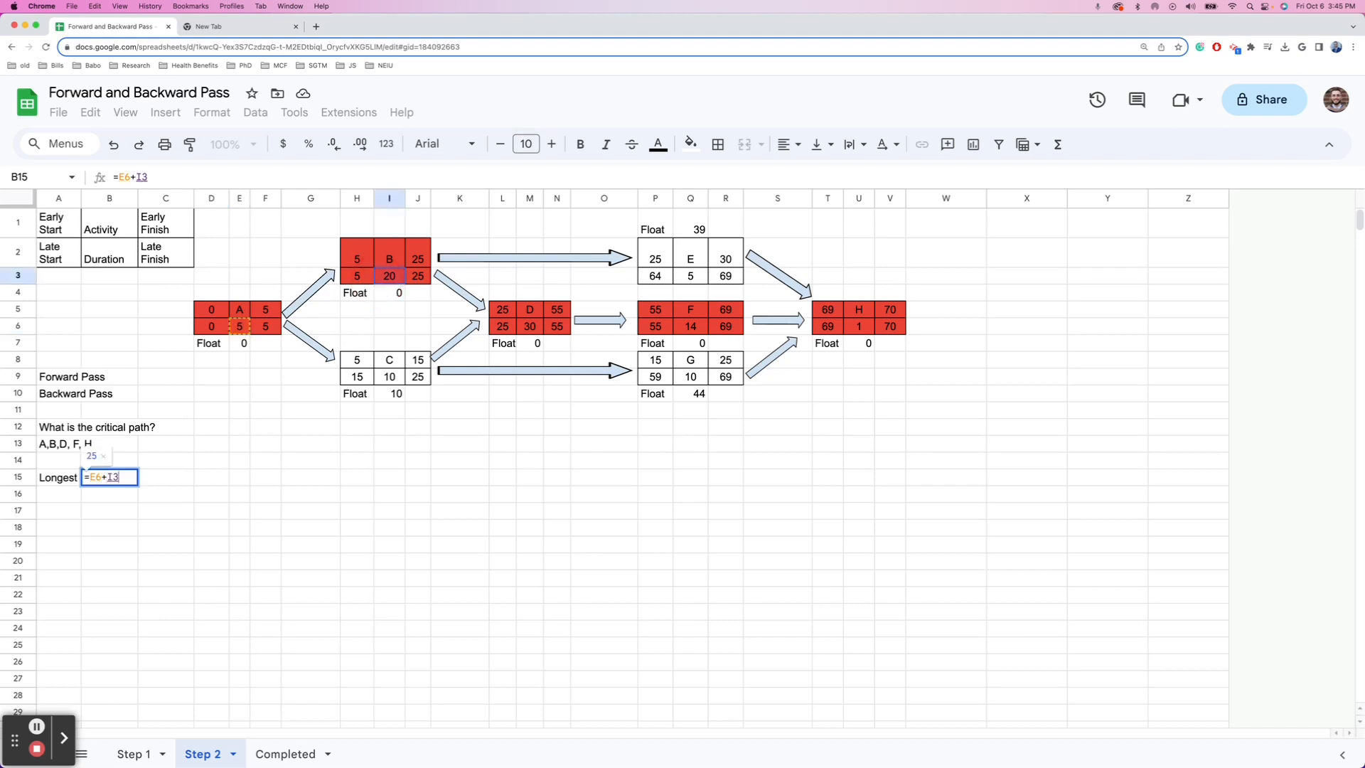
type("+")
left_click(536, 331)
type("+")
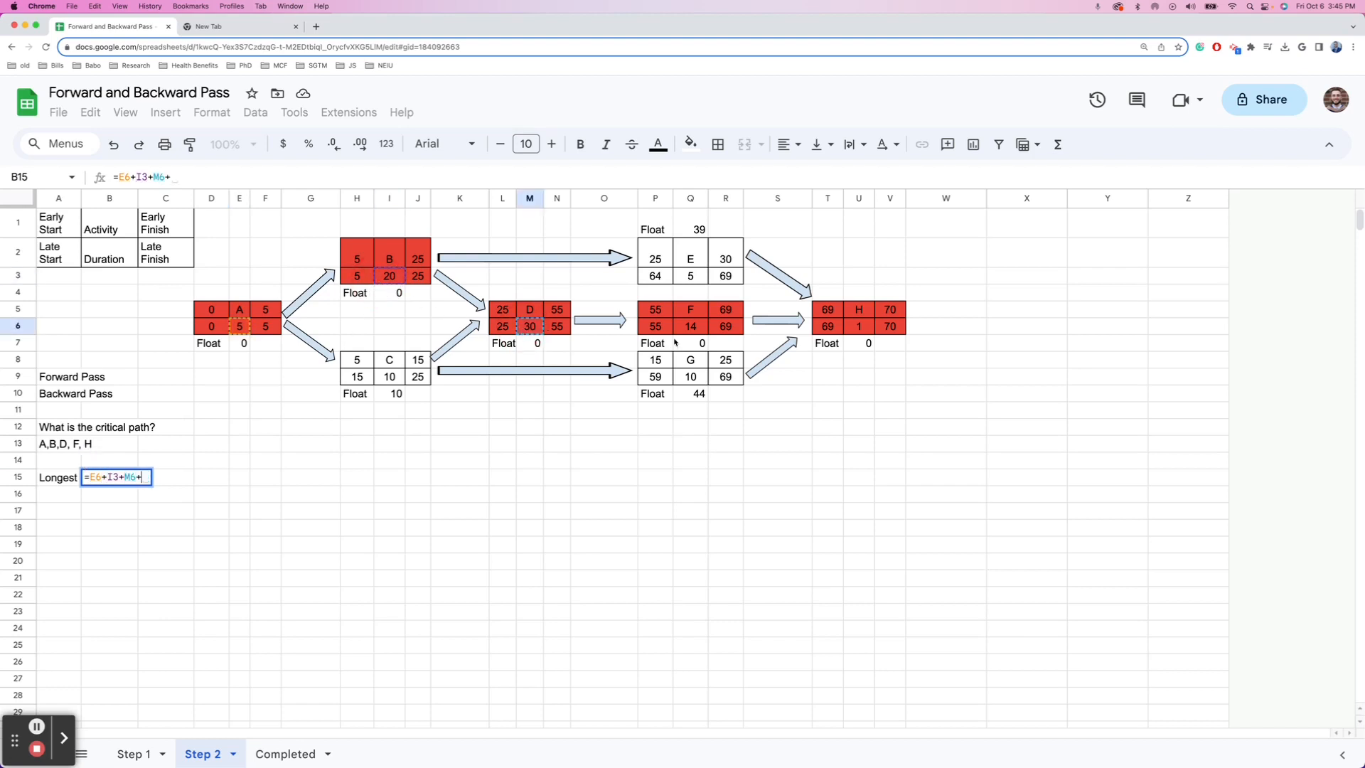
left_click(689, 330)
type("+")
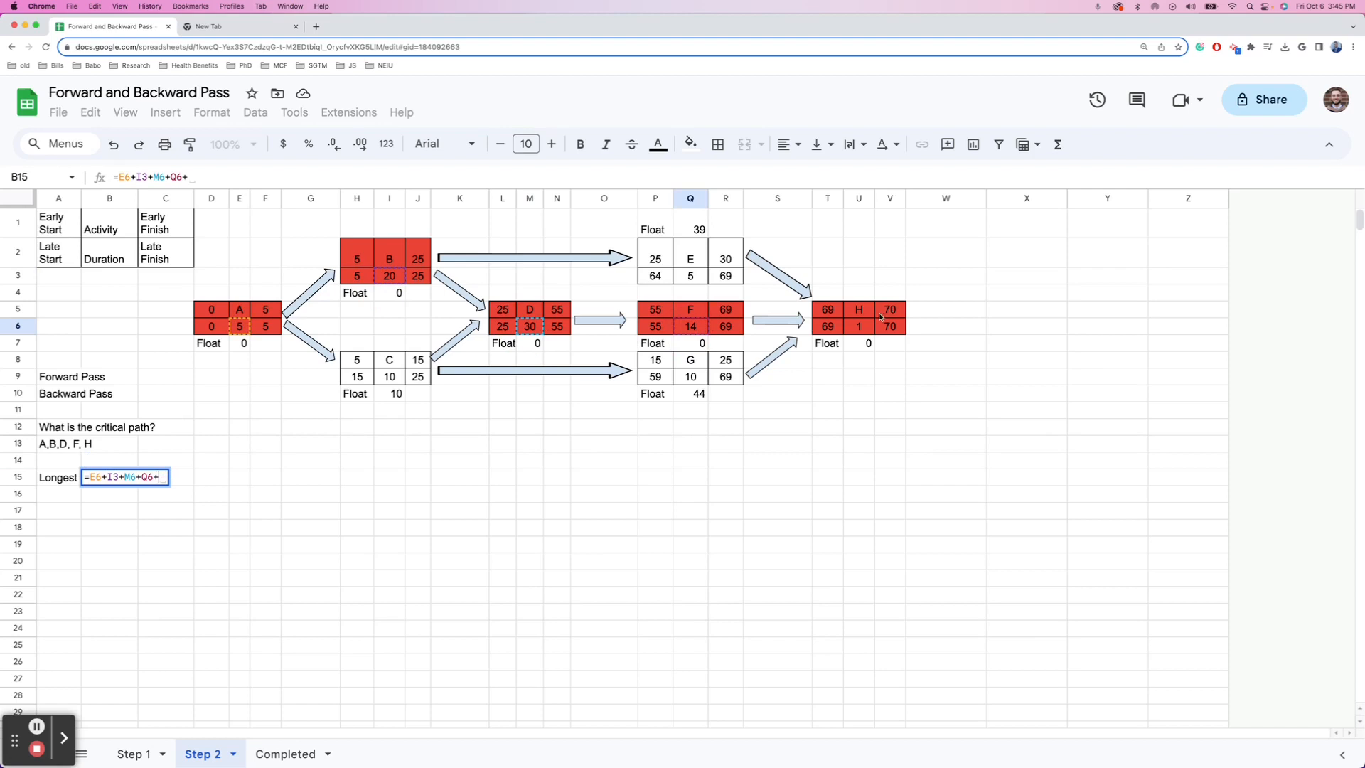
left_click(859, 325)
key("Return")
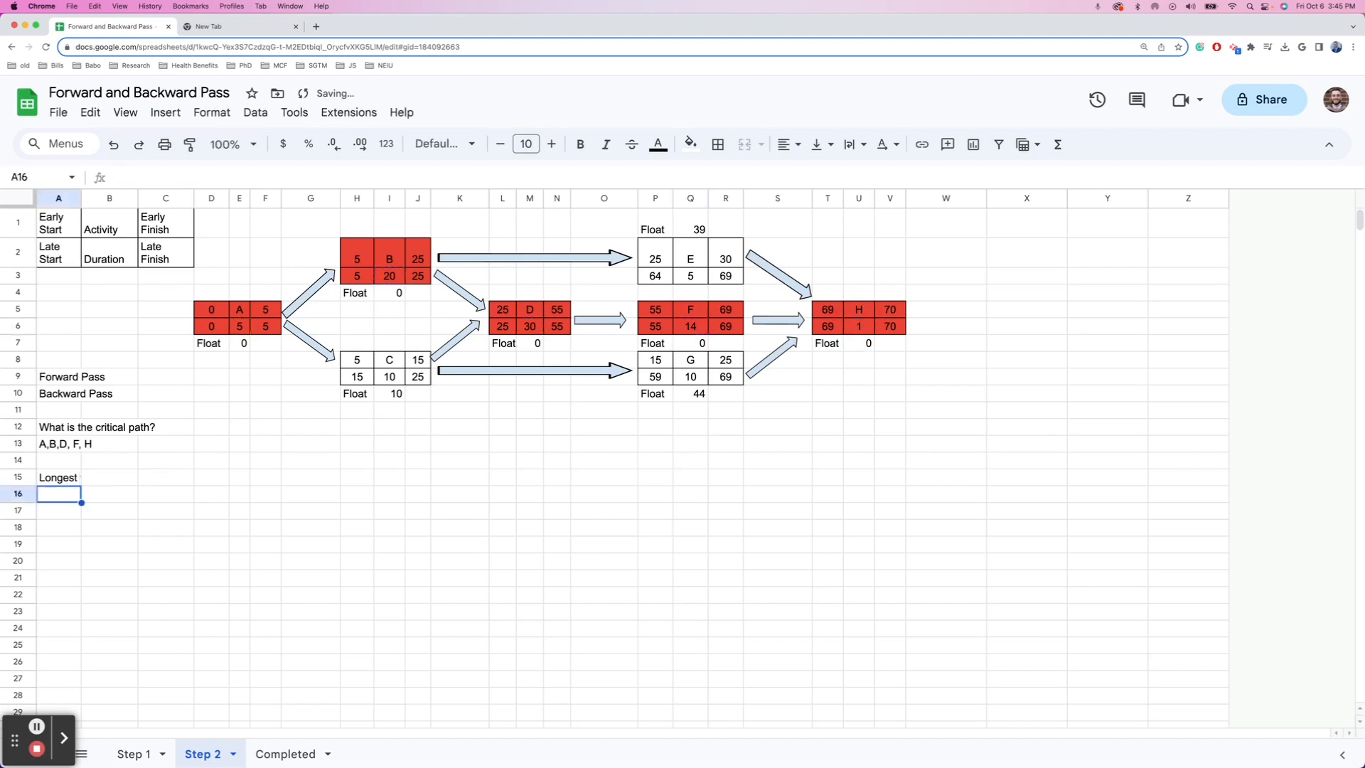